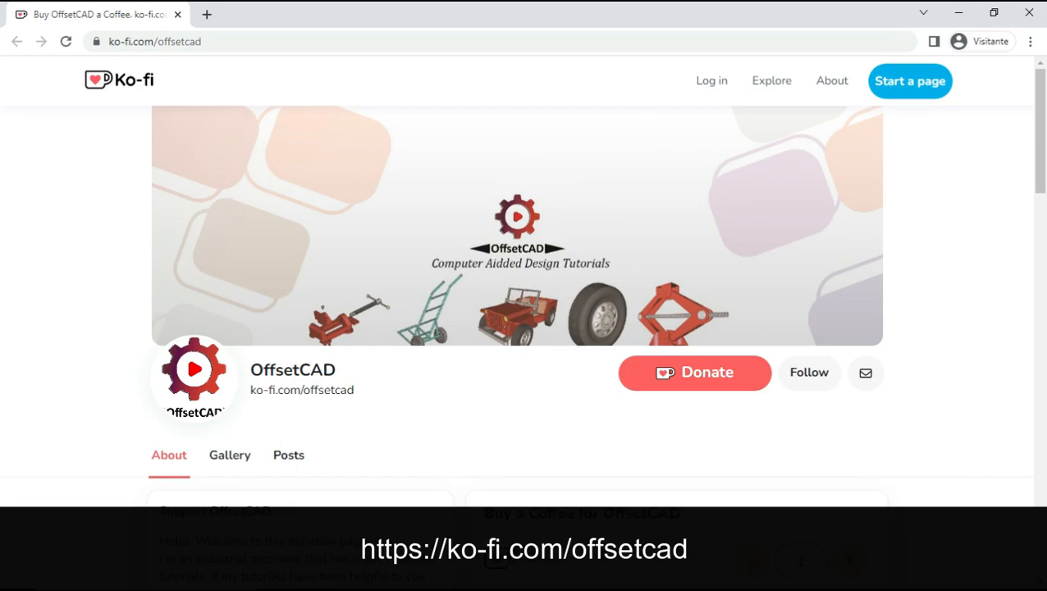
Switch to FreeCAD, create a new document and activate the Part Design workbench.
key("alt+Tab")
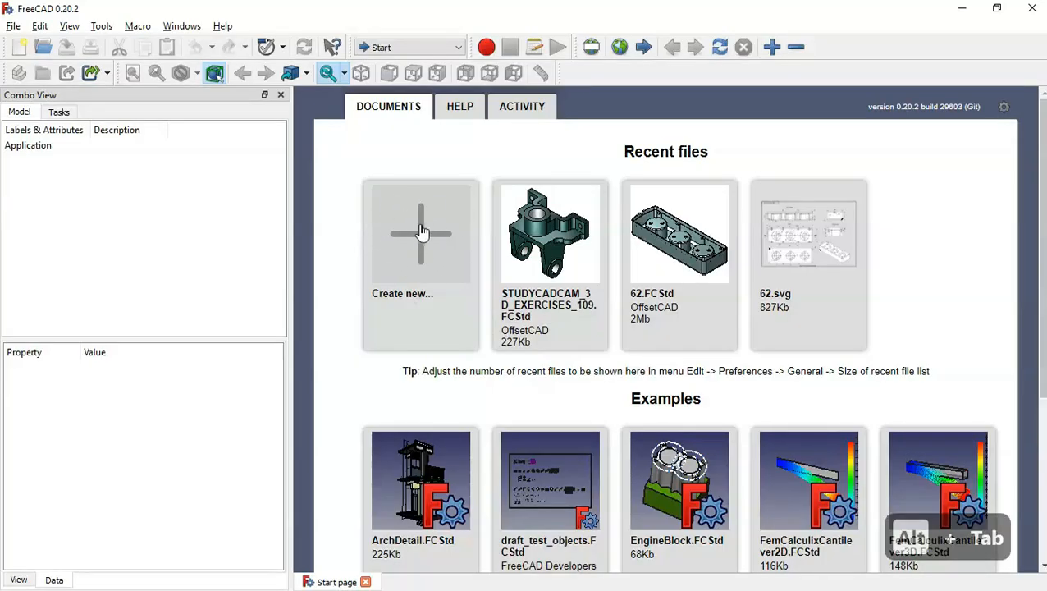
left_click(423, 232)
left_click(411, 50)
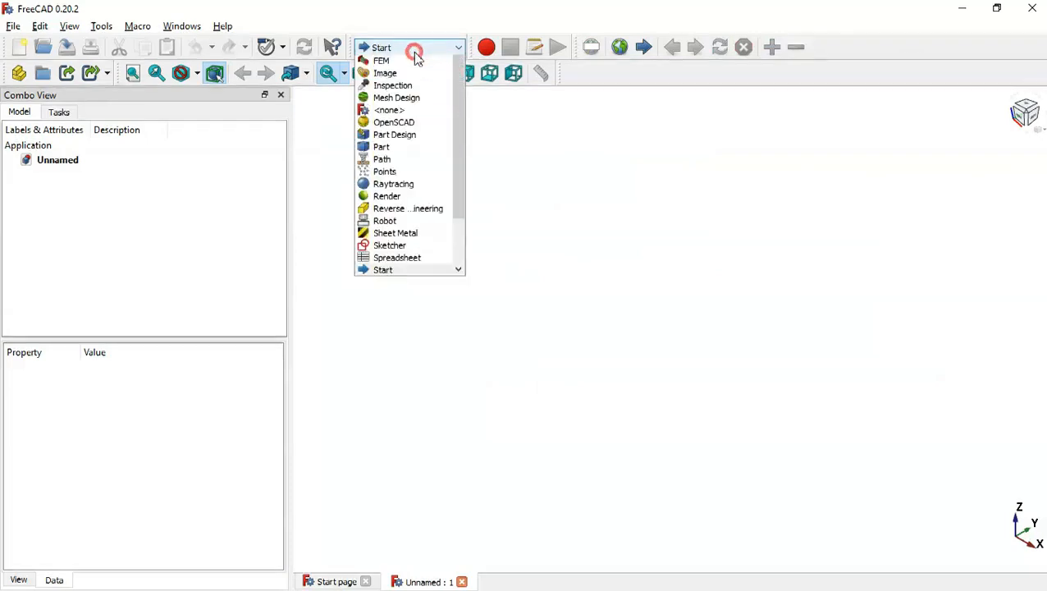
left_click(425, 210)
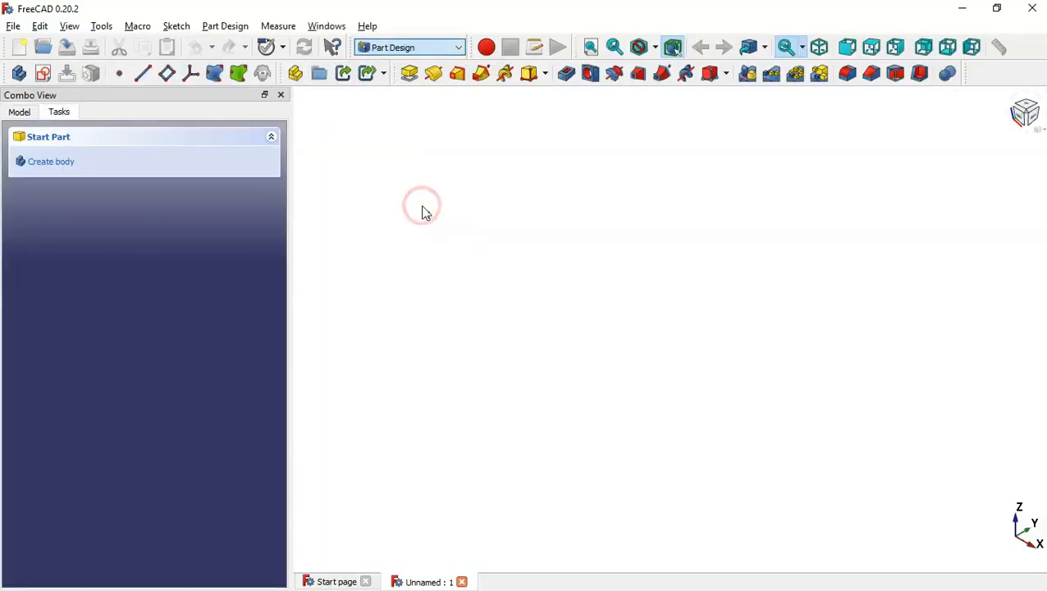
Create a body and start a new sketch on the XY plane.
left_click(125, 171)
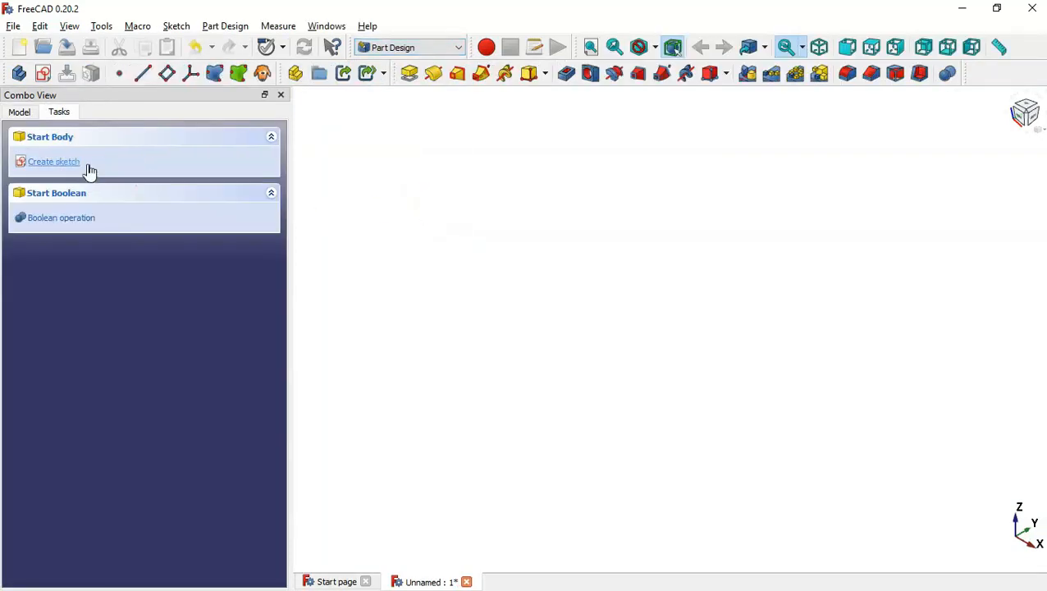
left_click(96, 162)
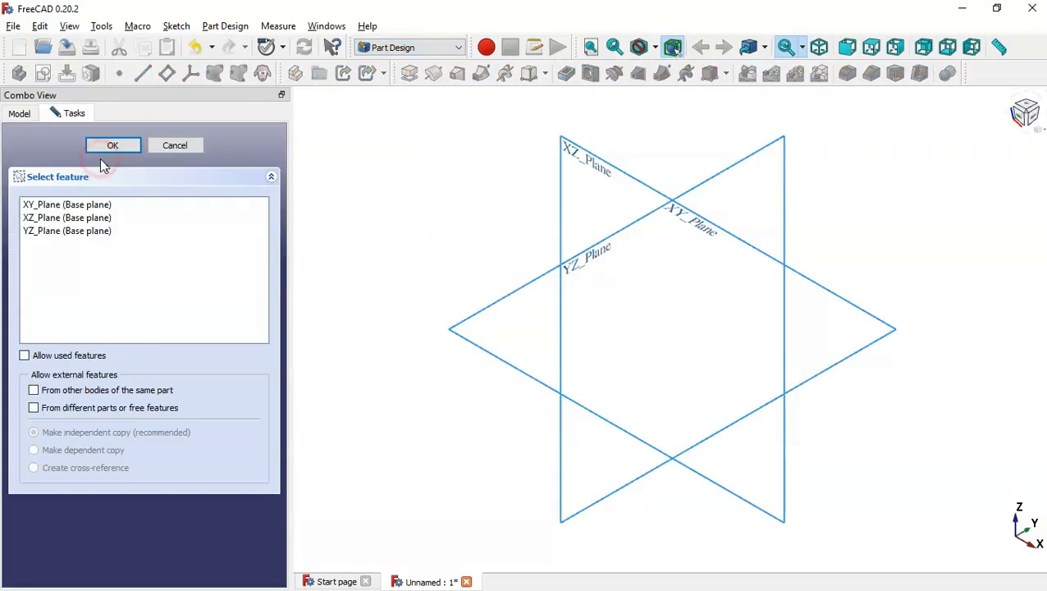
left_click(682, 216)
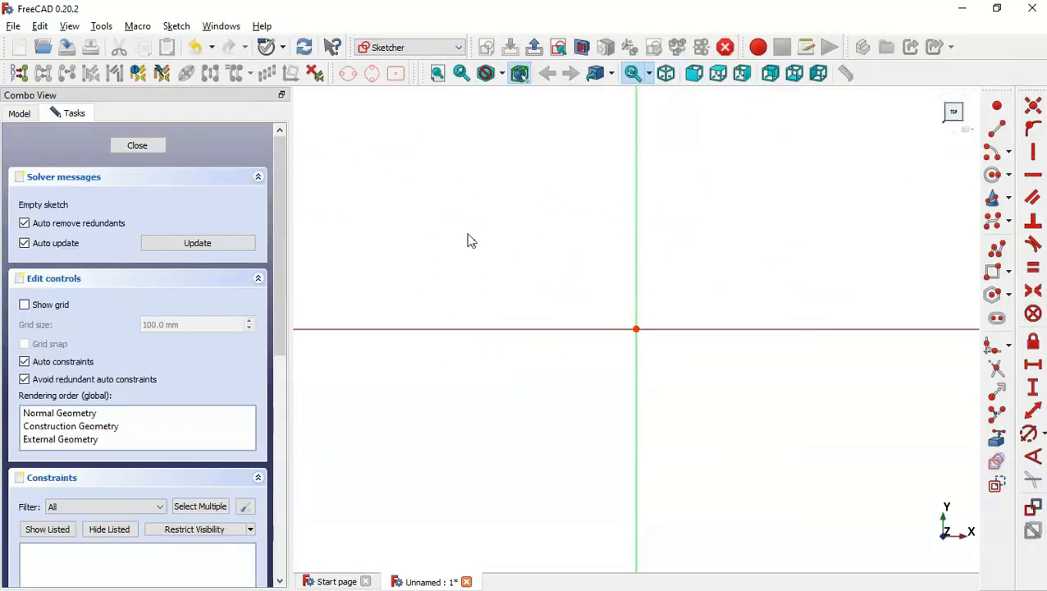
Consult the exercise 109 reference drawing and return to the sketch.
key("alt+Tab")
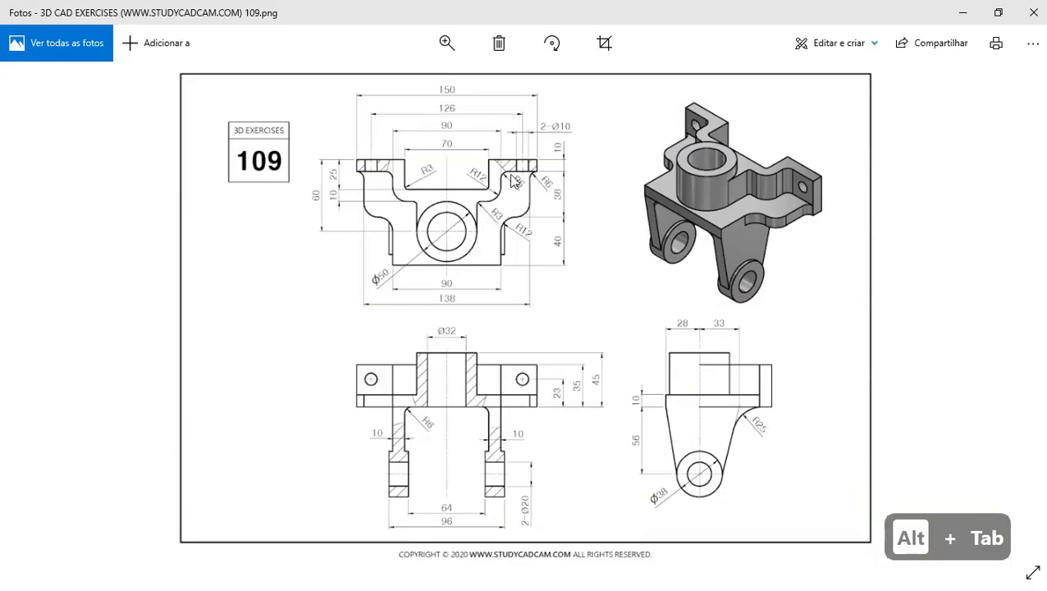
key("alt+Tab")
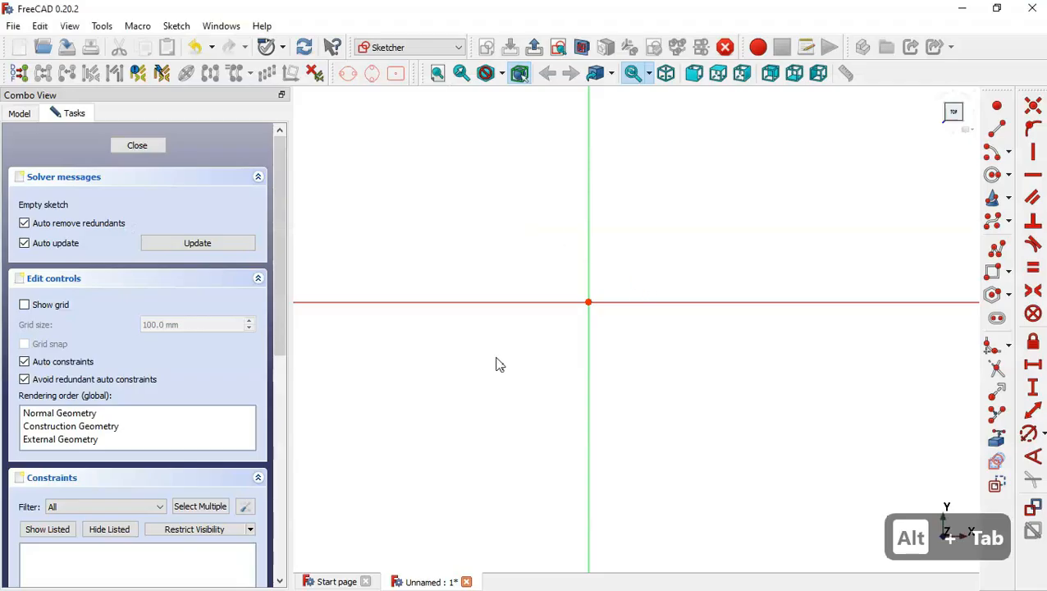
scroll(500, 365, "down", 3)
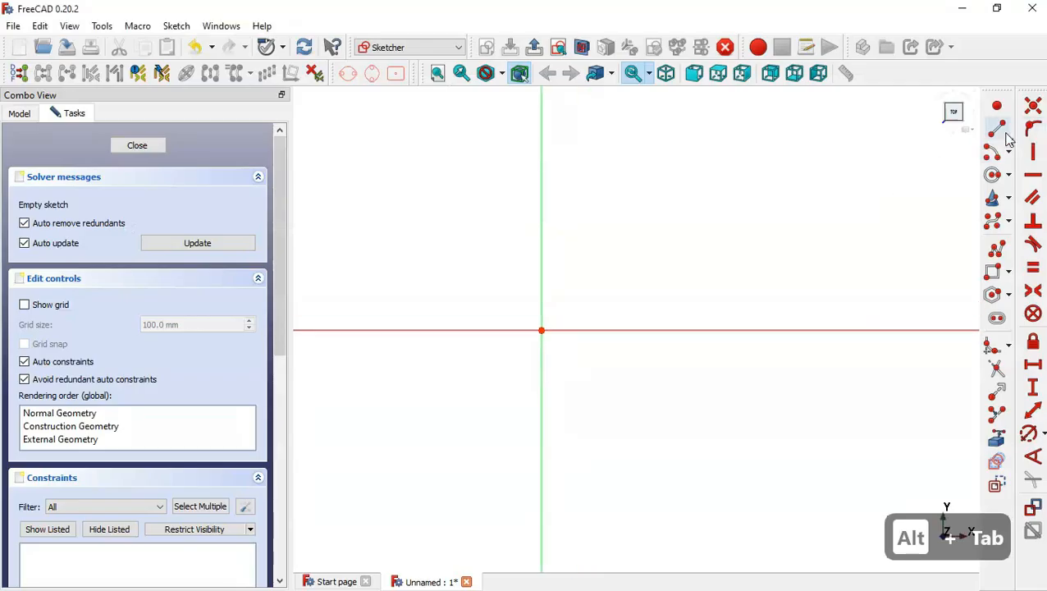
Draw three staggered vertical lines, about 15, 28 and 28 mm long, the first starting on the horizontal axis.
left_click(999, 131)
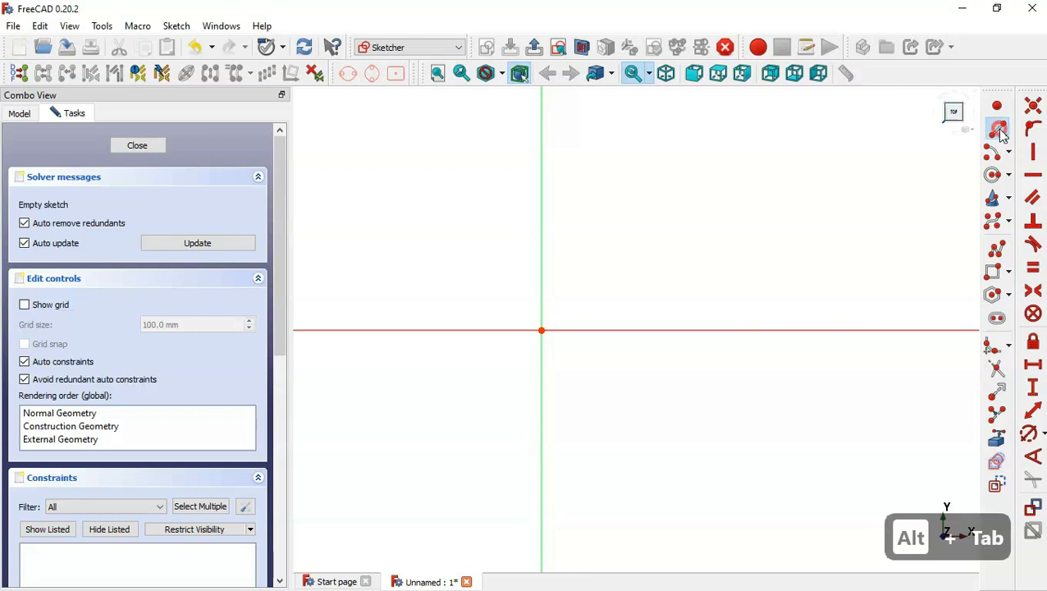
left_click(769, 330)
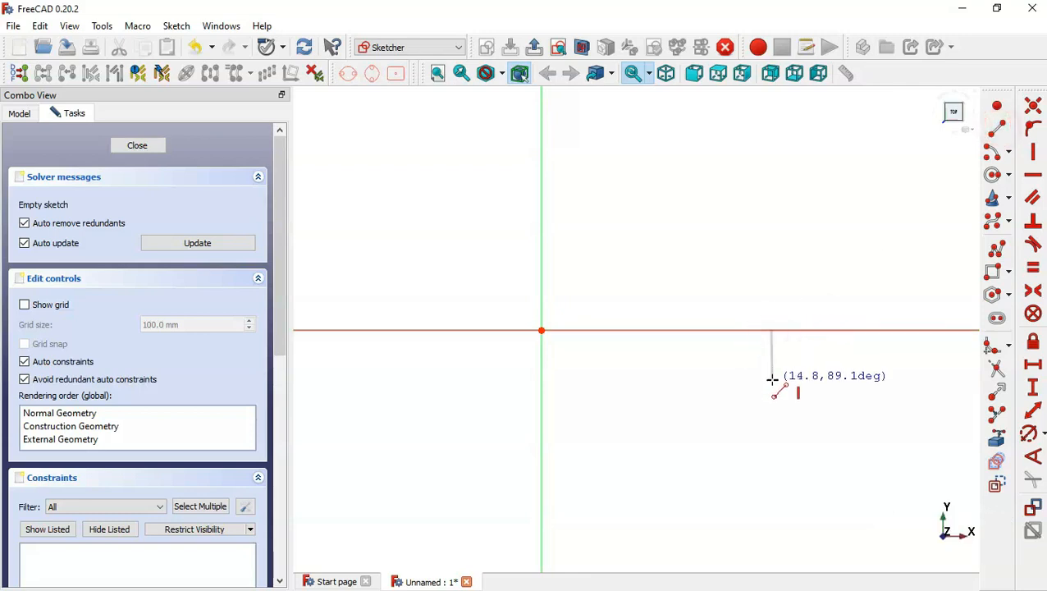
left_click(770, 379)
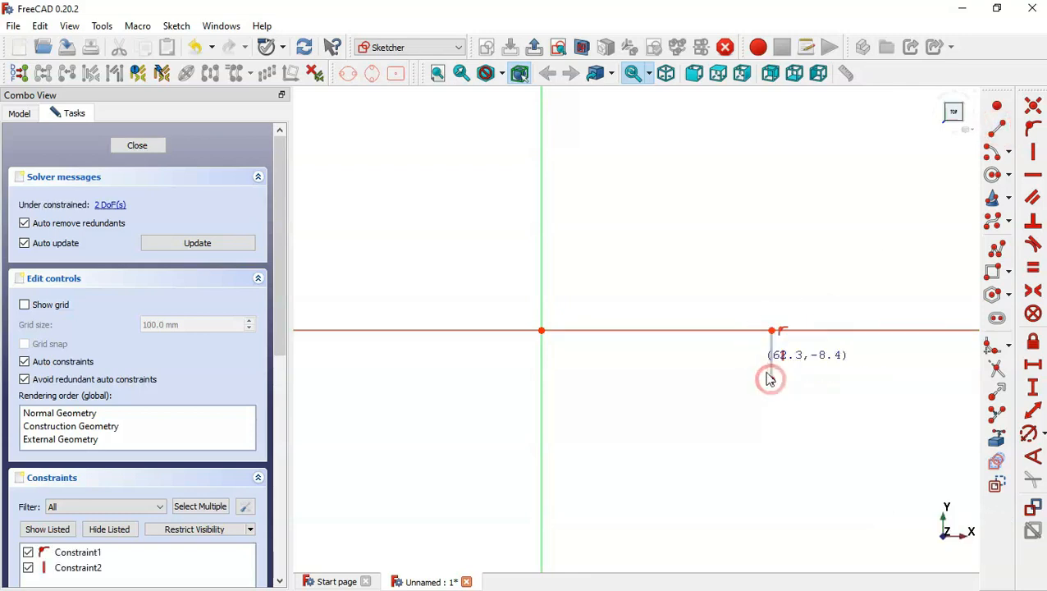
scroll(698, 237, "down", 3)
scroll(728, 393, "up", 2)
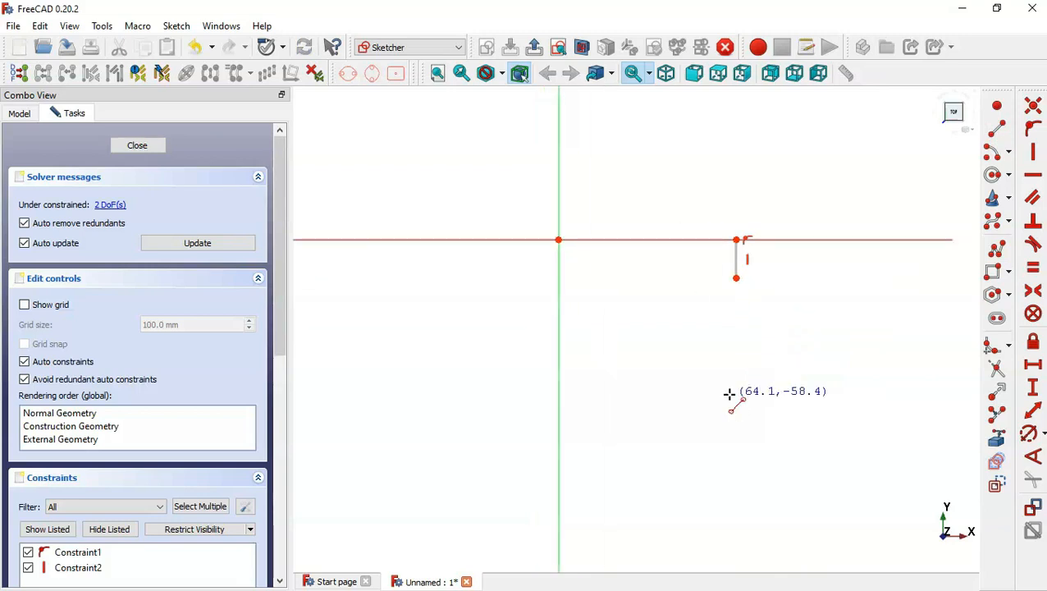
left_click(694, 311)
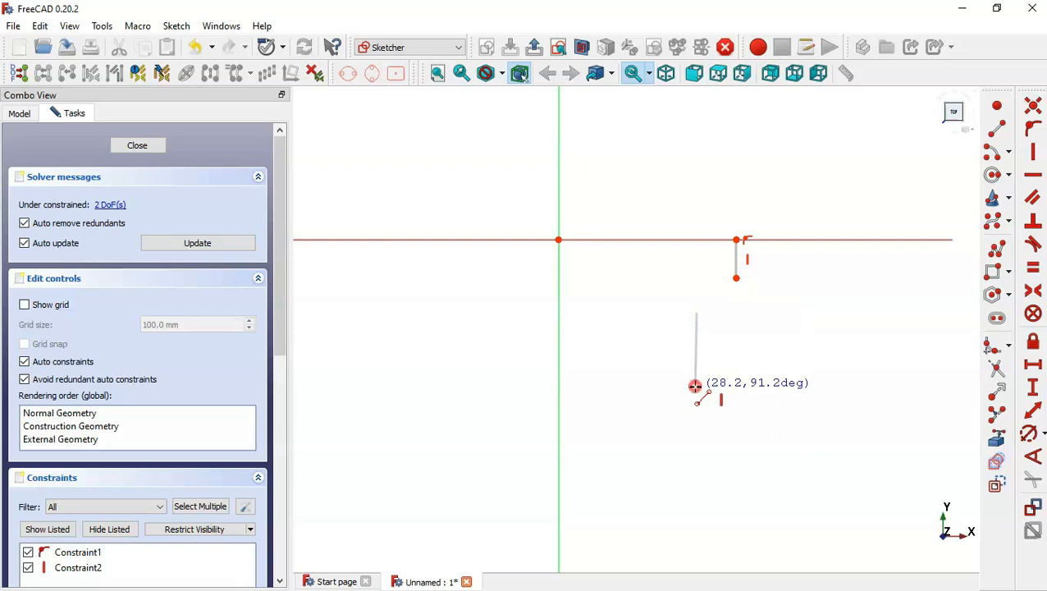
left_click(694, 385)
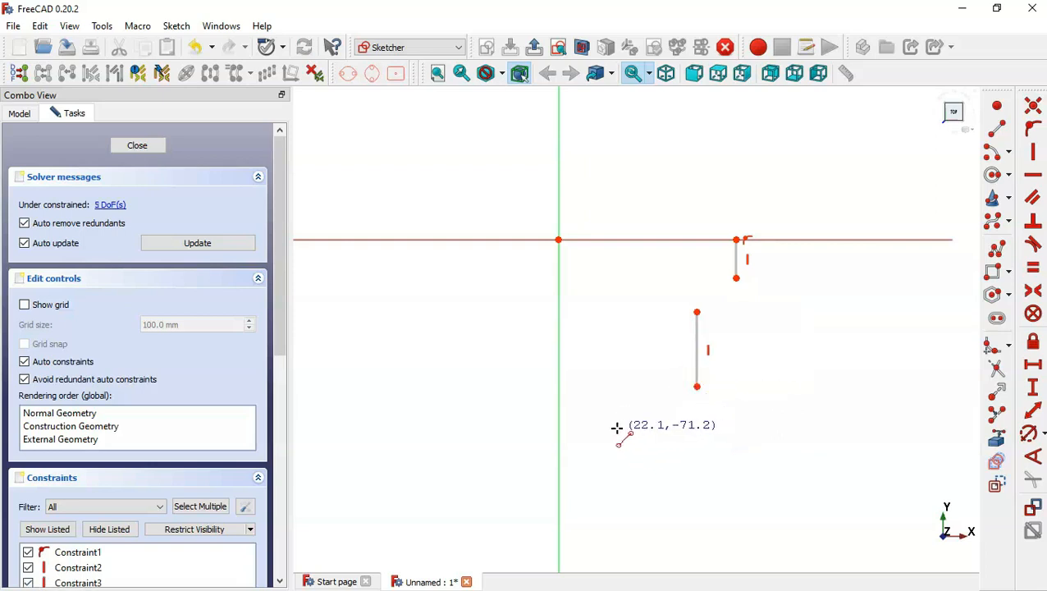
left_click(615, 426)
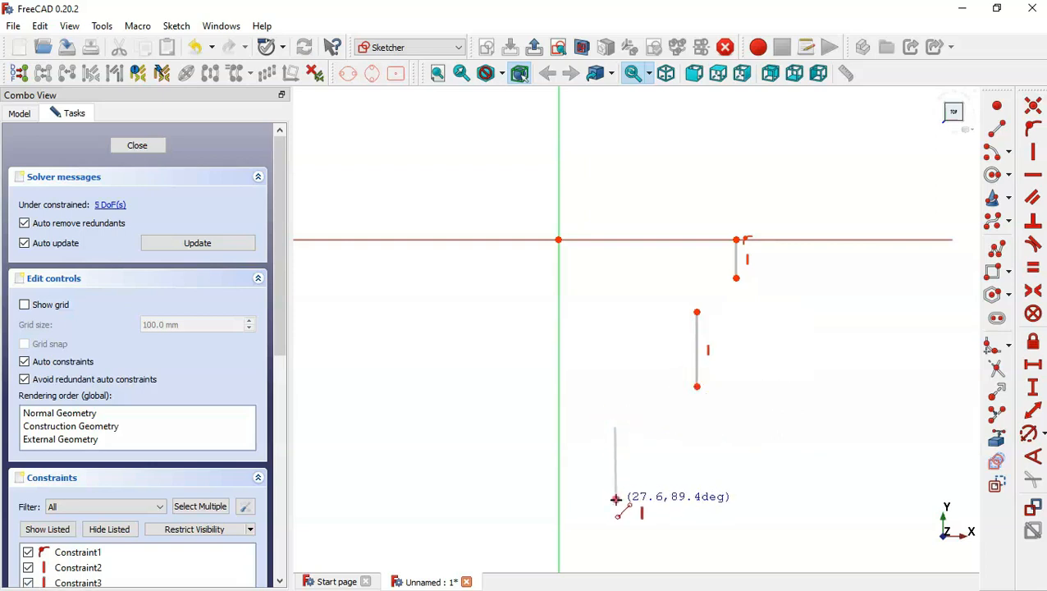
left_click(615, 498)
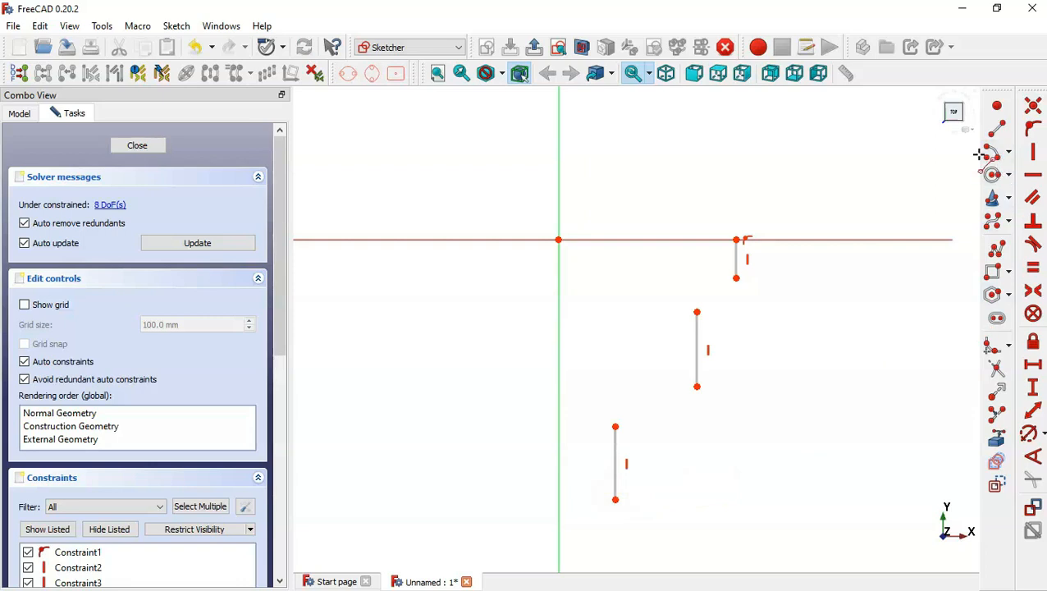
Connect the vertical lines with three center-point arcs, forming a continuous S-shaped profile.
left_click(989, 152)
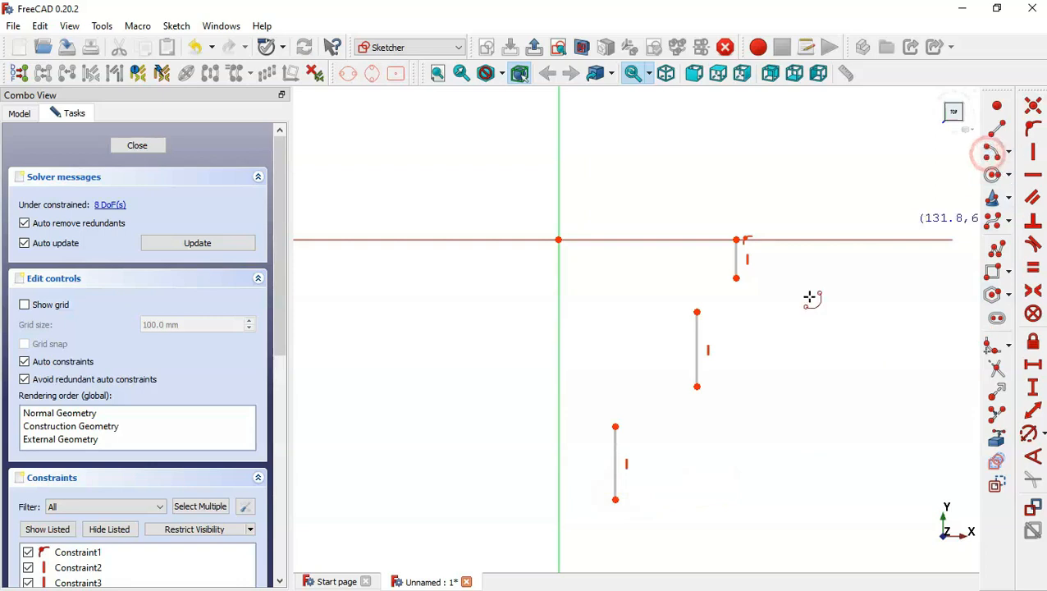
left_click(750, 318)
left_click(736, 279)
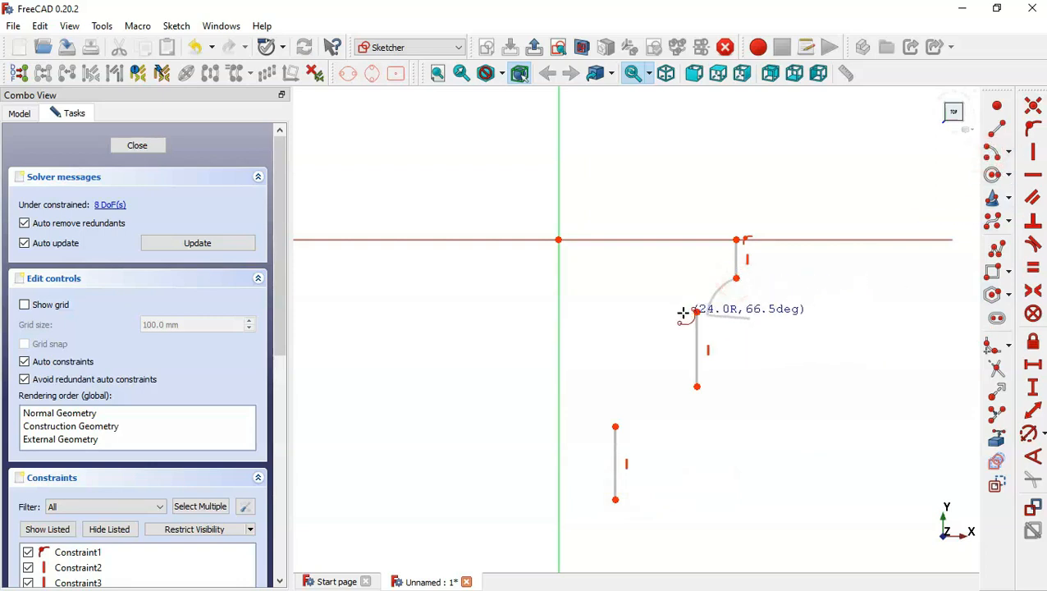
left_click(697, 312)
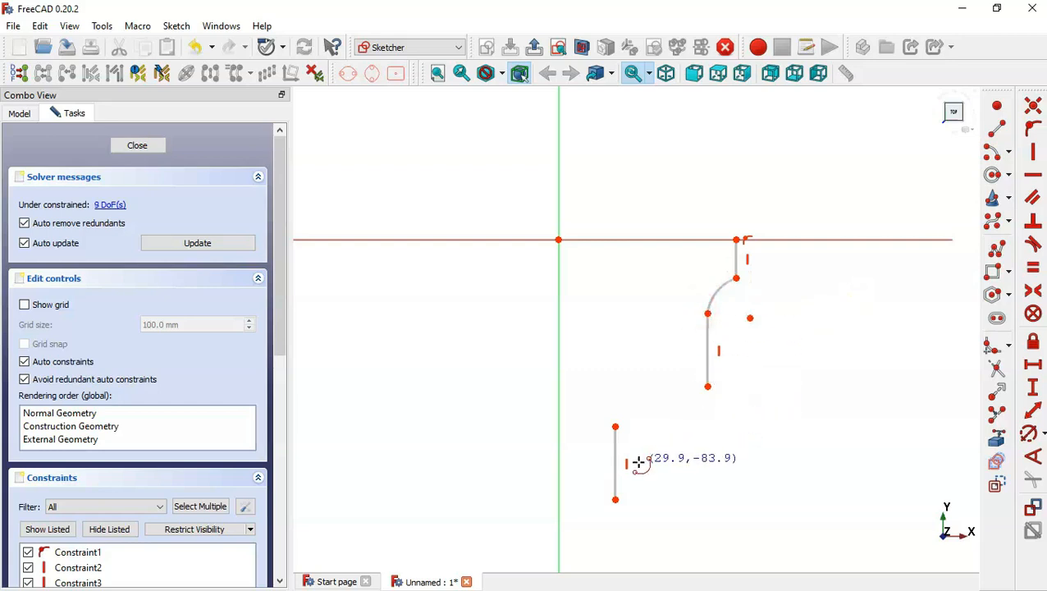
left_click(661, 446)
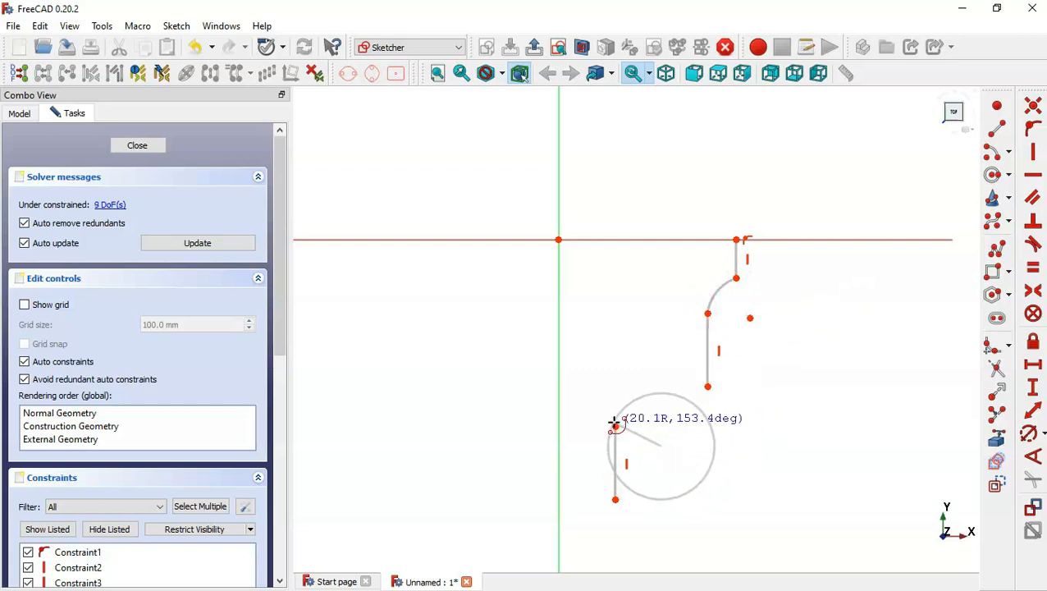
left_click(614, 425)
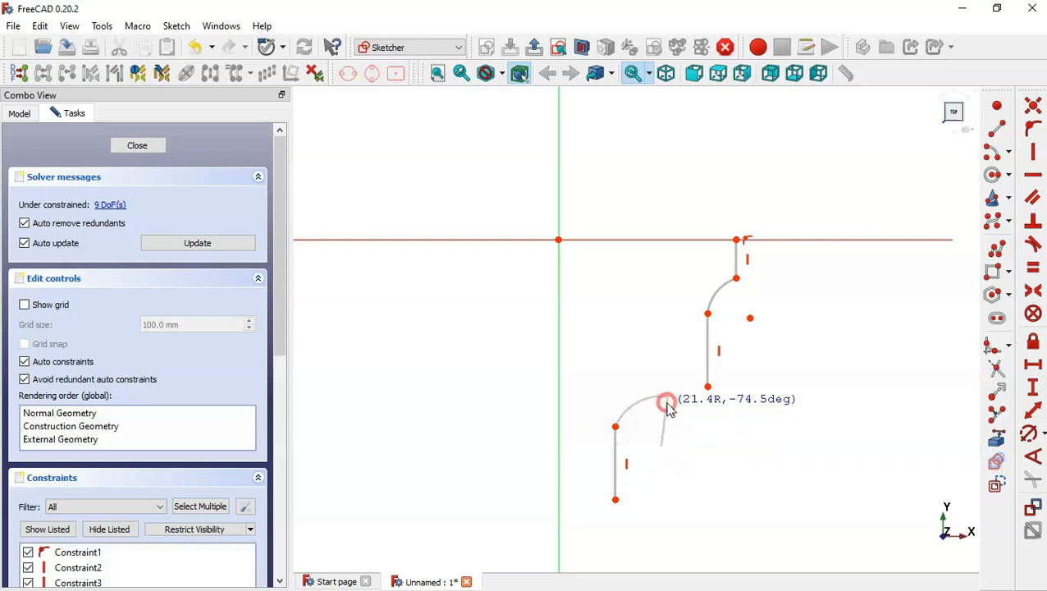
left_click(668, 397)
left_click(667, 320)
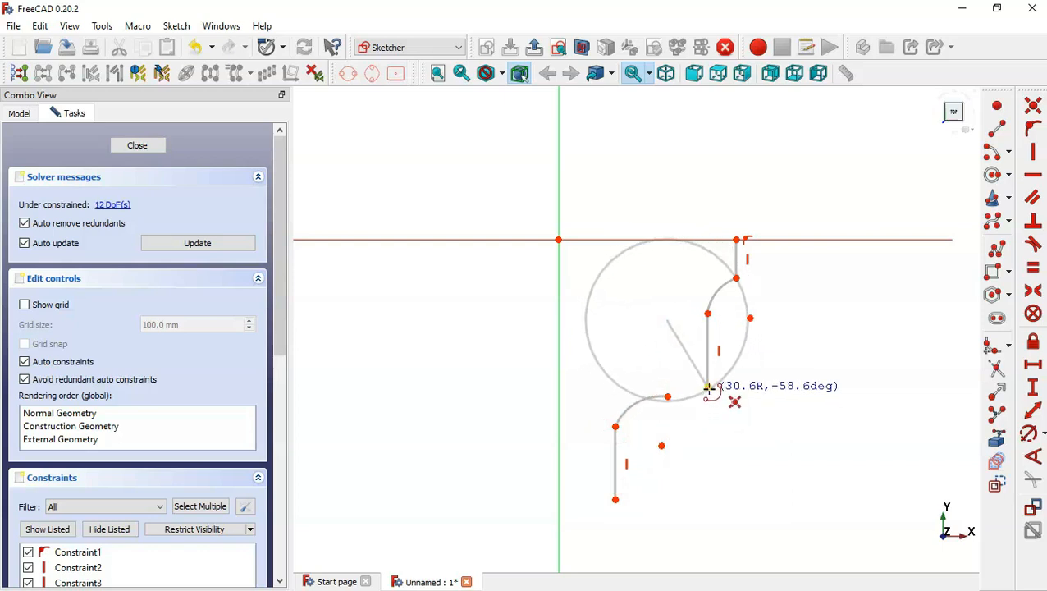
left_click(708, 386)
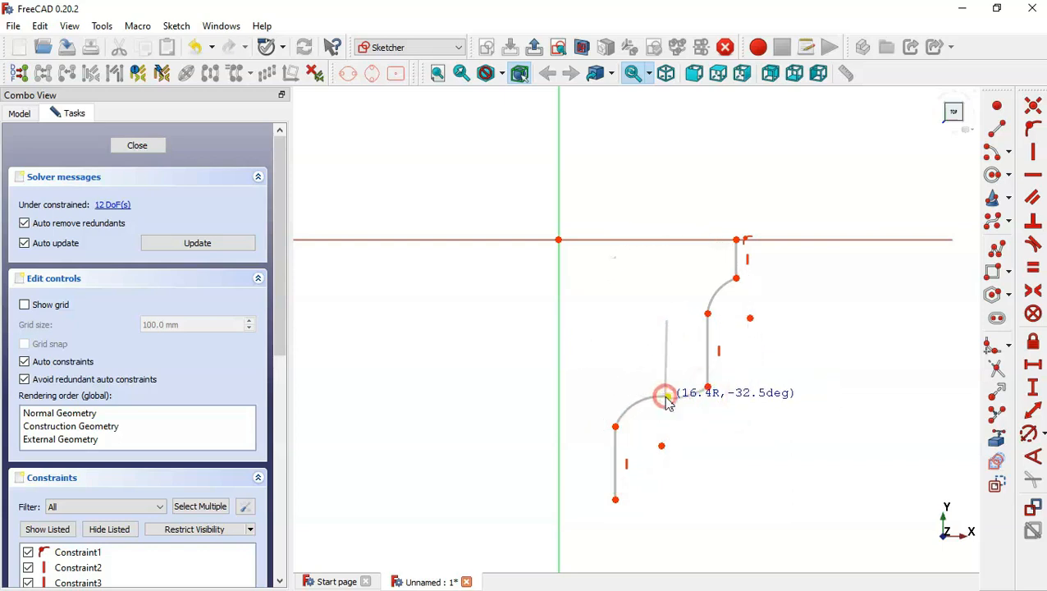
left_click(666, 397)
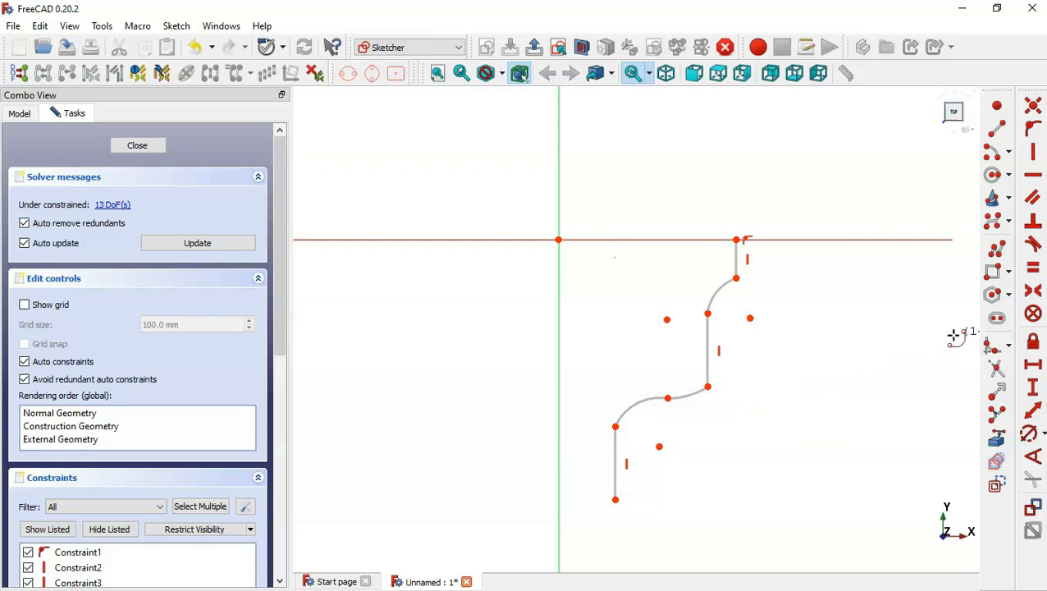
Apply an equal constraint to the two lower arcs.
left_click(1036, 273)
left_click(633, 403)
left_click(689, 394)
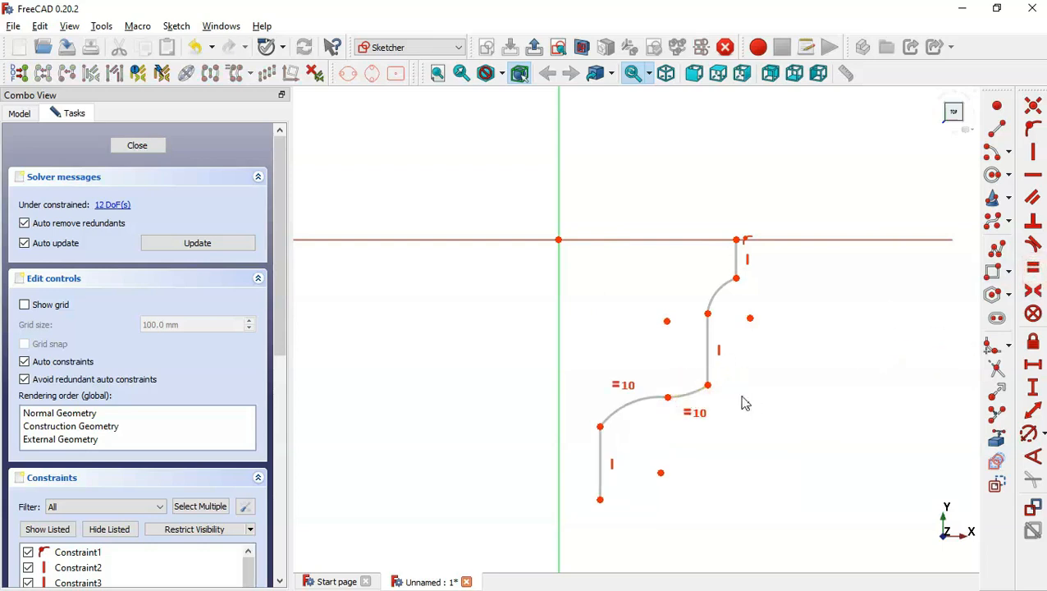
Zoom into the front view of the reference drawing to read its radii.
key("alt+Tab")
scroll(500, 149, "up", 2)
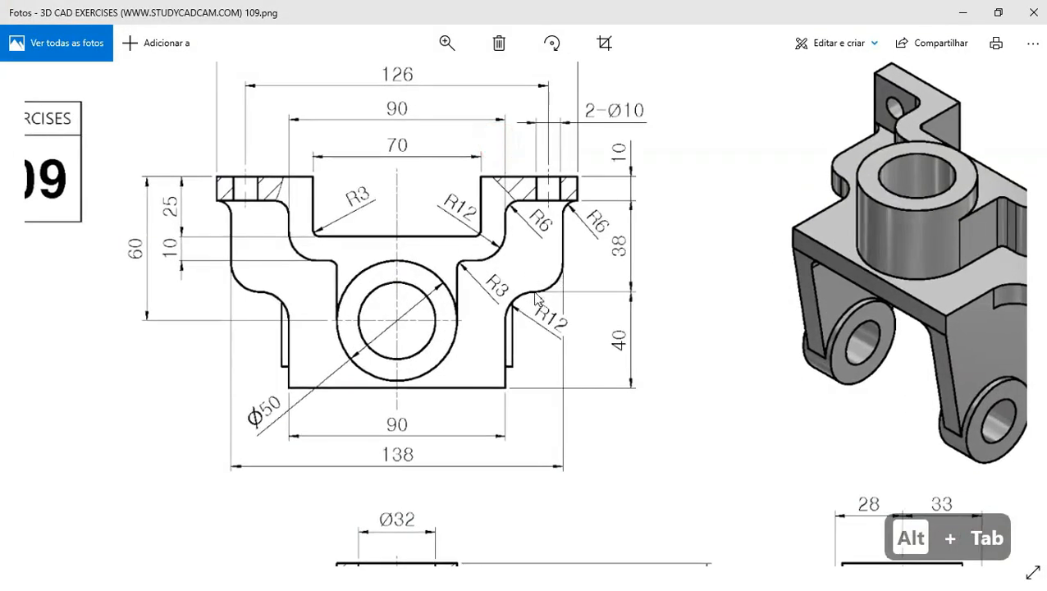
key("alt+Tab")
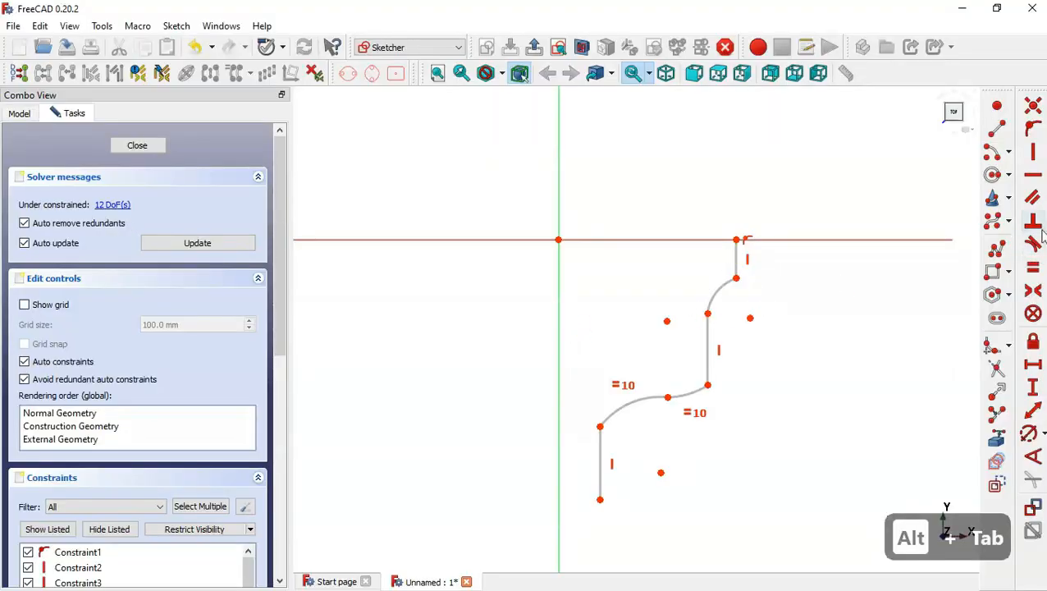
Make the middle vertical line tangent to the arcs at both of its ends.
left_click(1025, 254)
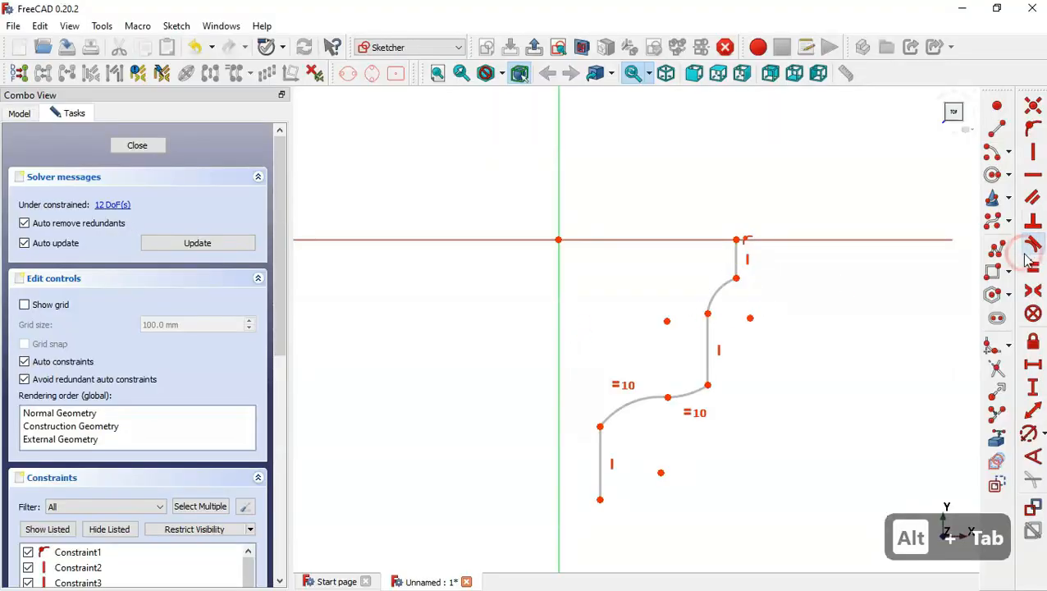
left_click(716, 291)
left_click(709, 327)
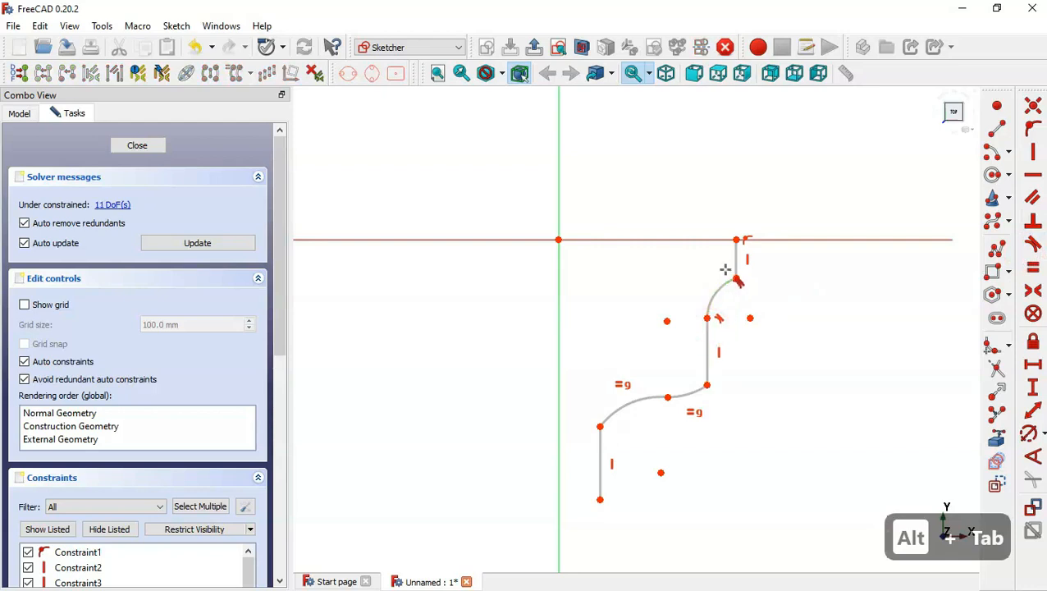
left_click(705, 363)
left_click(697, 392)
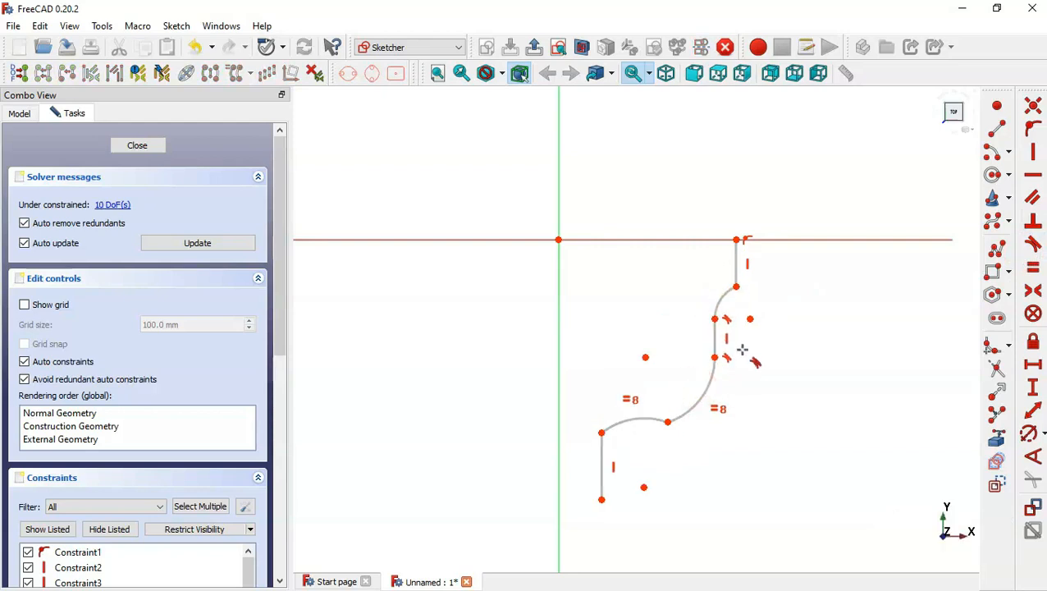
Make the bottom line tangent to its arc and the two lower arcs tangent to each other.
left_click(607, 426)
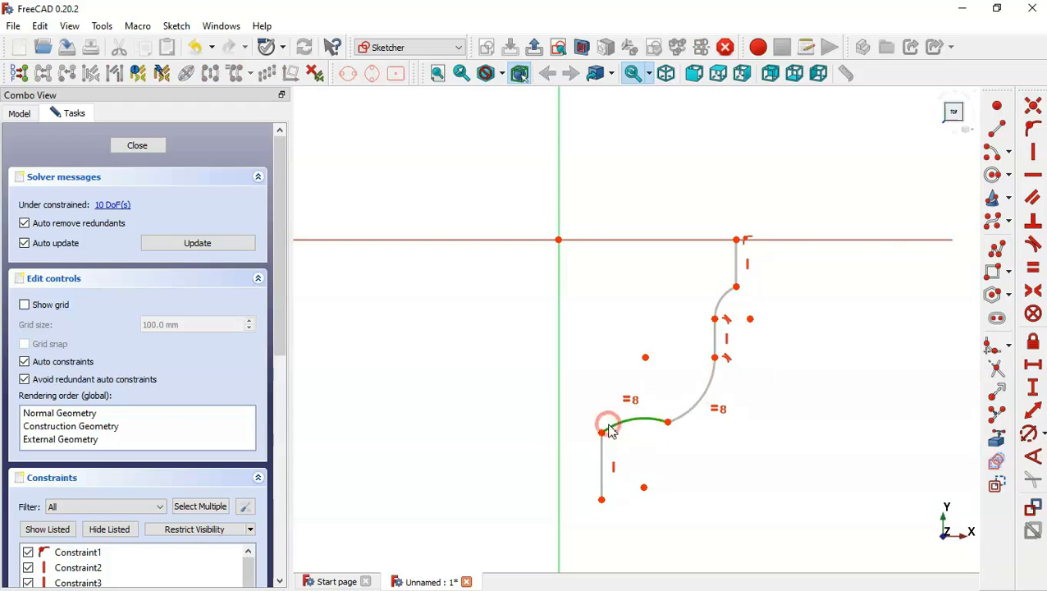
left_click(603, 450)
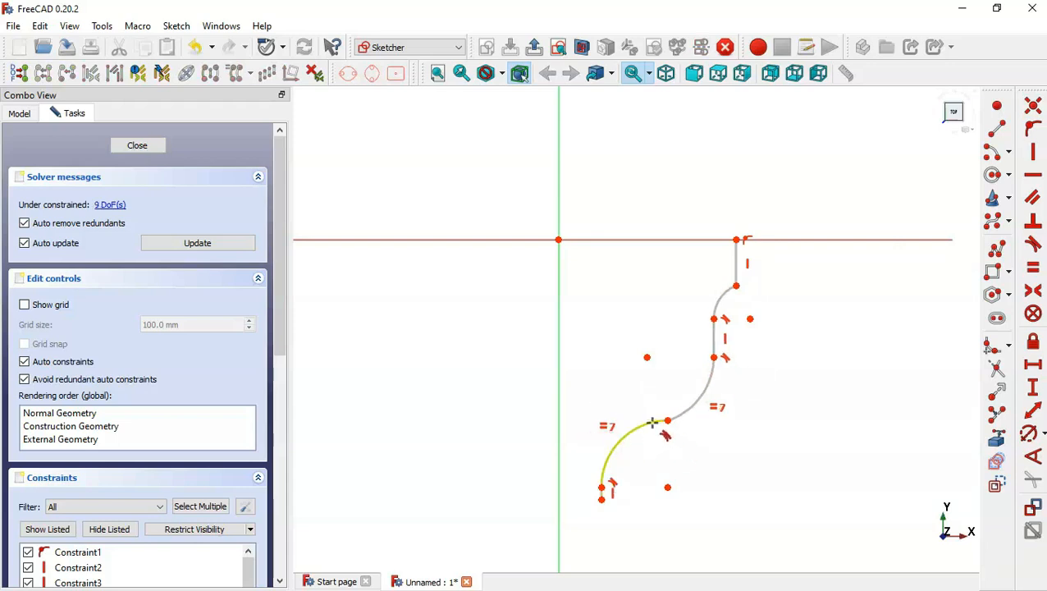
left_click(649, 424)
left_click(685, 414)
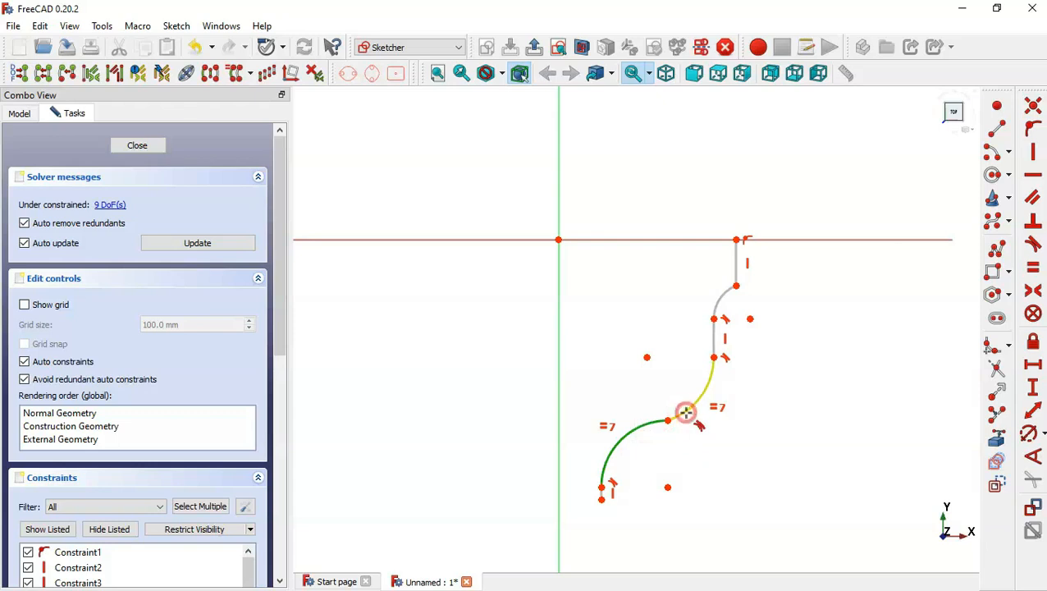
key("Escape")
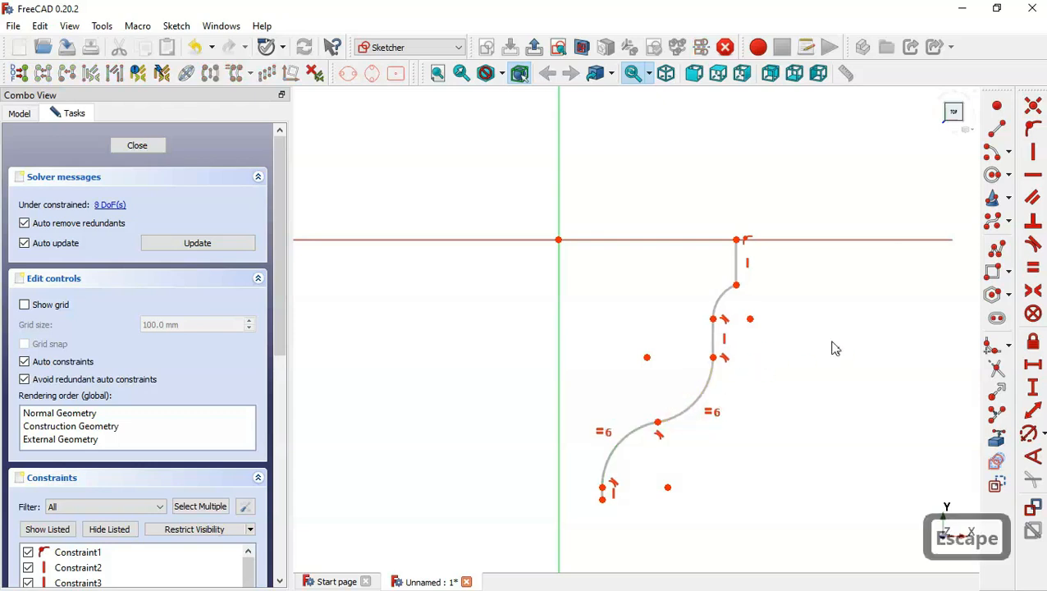
Constrain the middle arc's centre to lie vertically in line with the junction point between the two lower arcs.
left_click(646, 358)
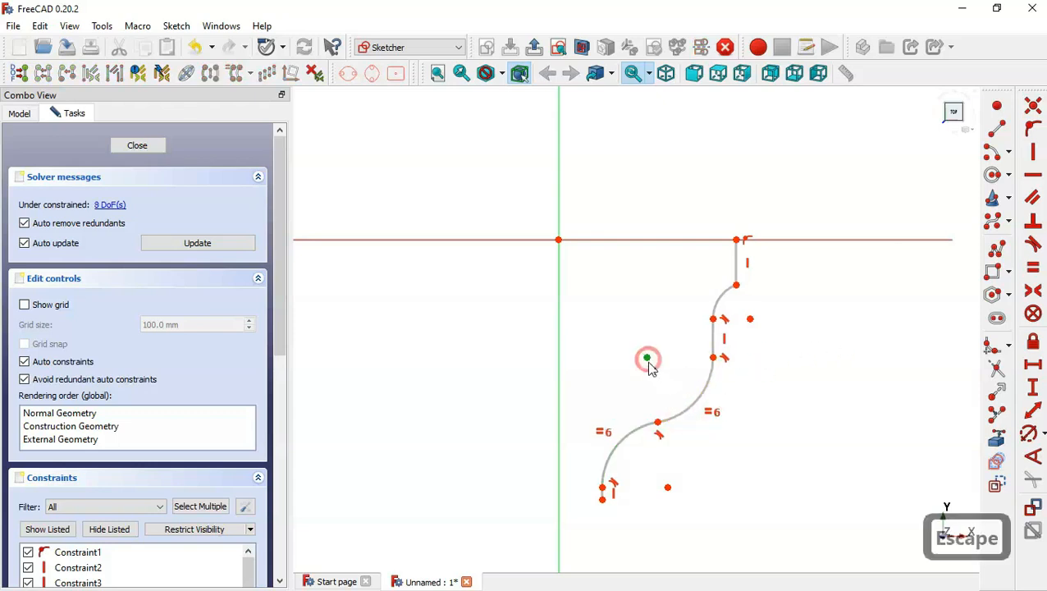
left_click(658, 424)
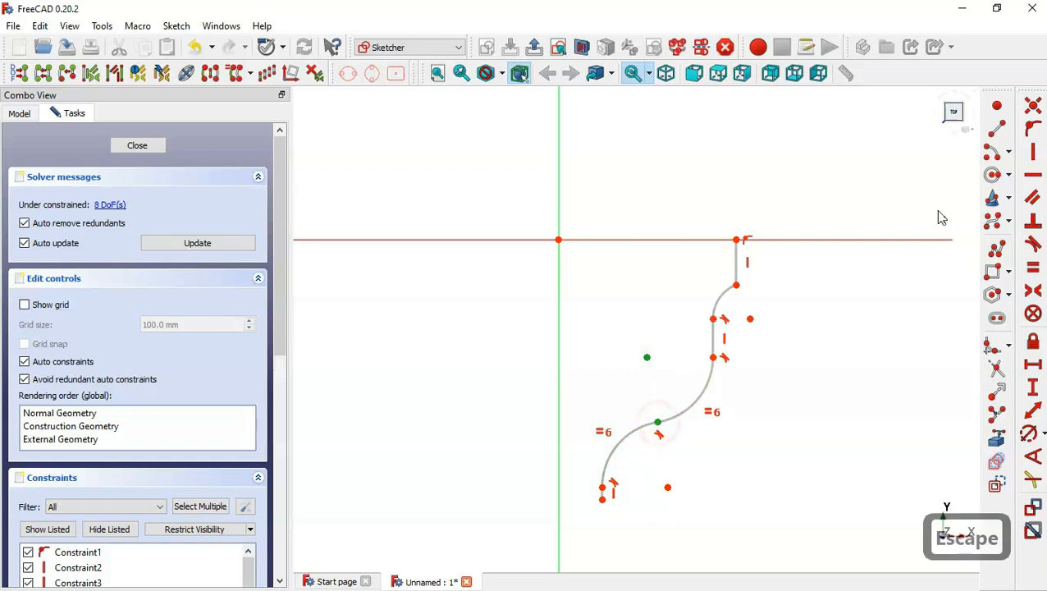
left_click(1034, 154)
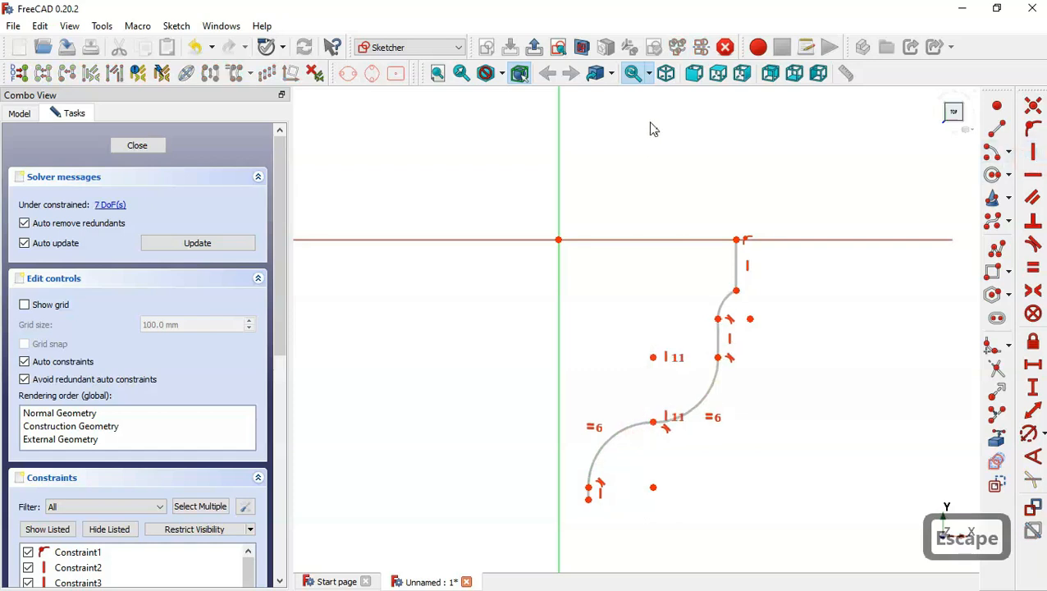
Drag the profile geometry to lengthen the bottom line and reshape the upper arcs.
scroll(653, 129, "down", 2)
left_click_drag(606, 400, 621, 512)
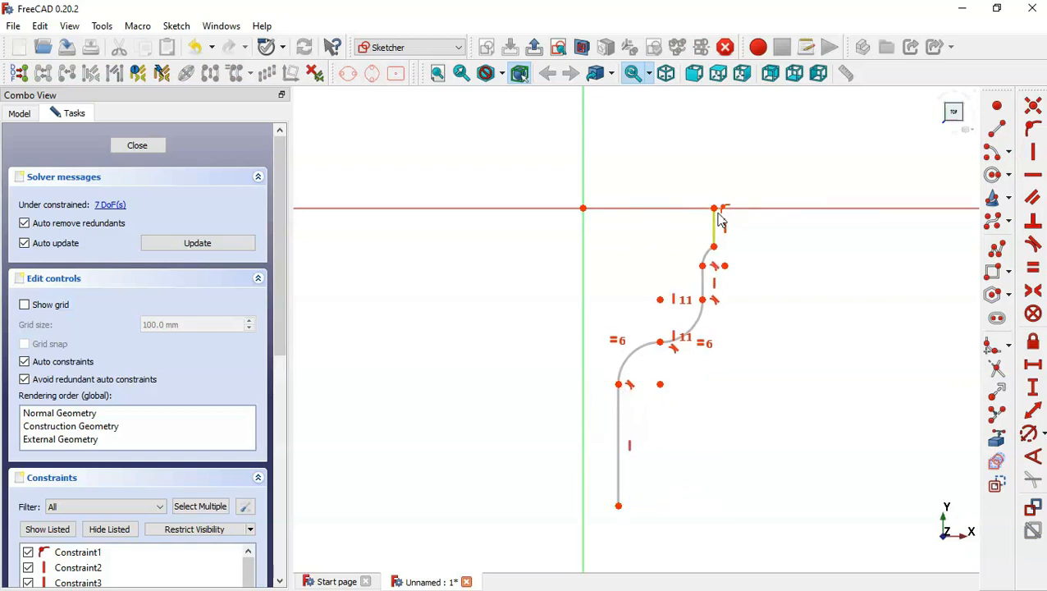
left_click_drag(718, 254, 776, 224)
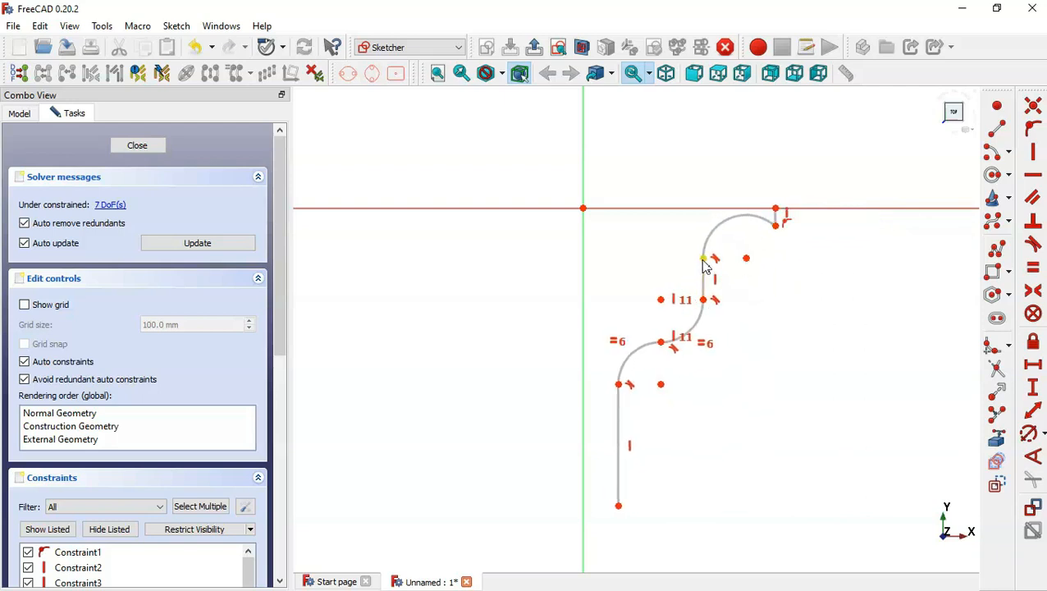
left_click_drag(703, 259, 730, 277)
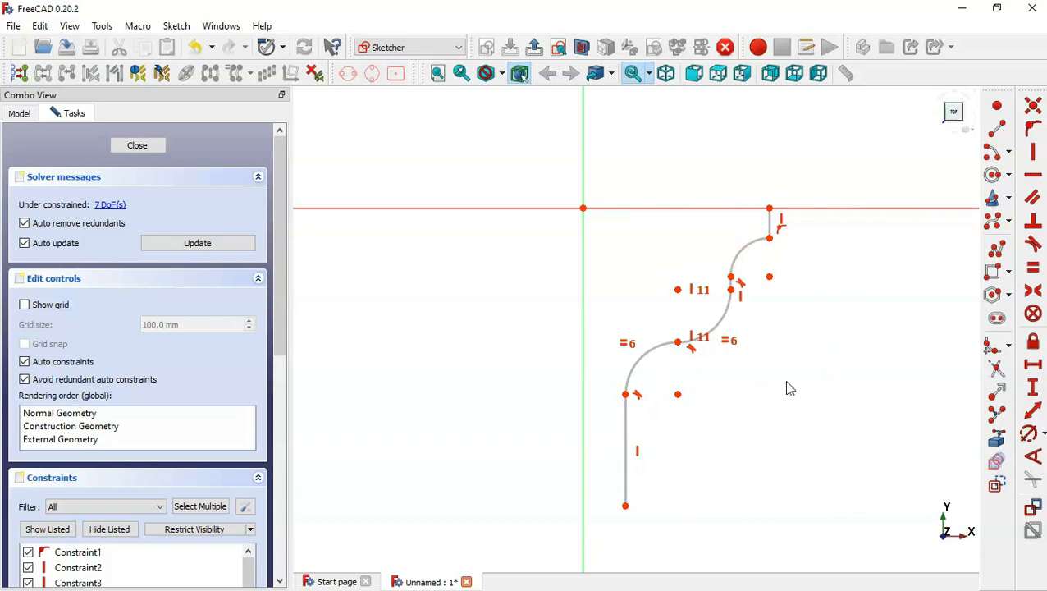
Check the reference drawing and set the top vertical line's length to 10 mm.
key("alt+Tab")
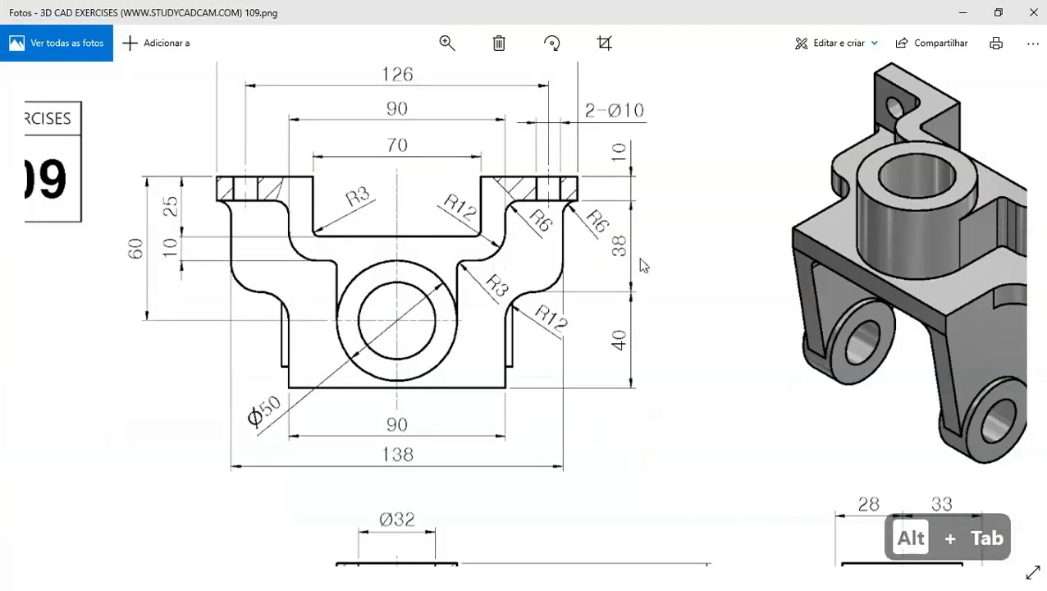
left_click_drag(600, 256, 620, 280)
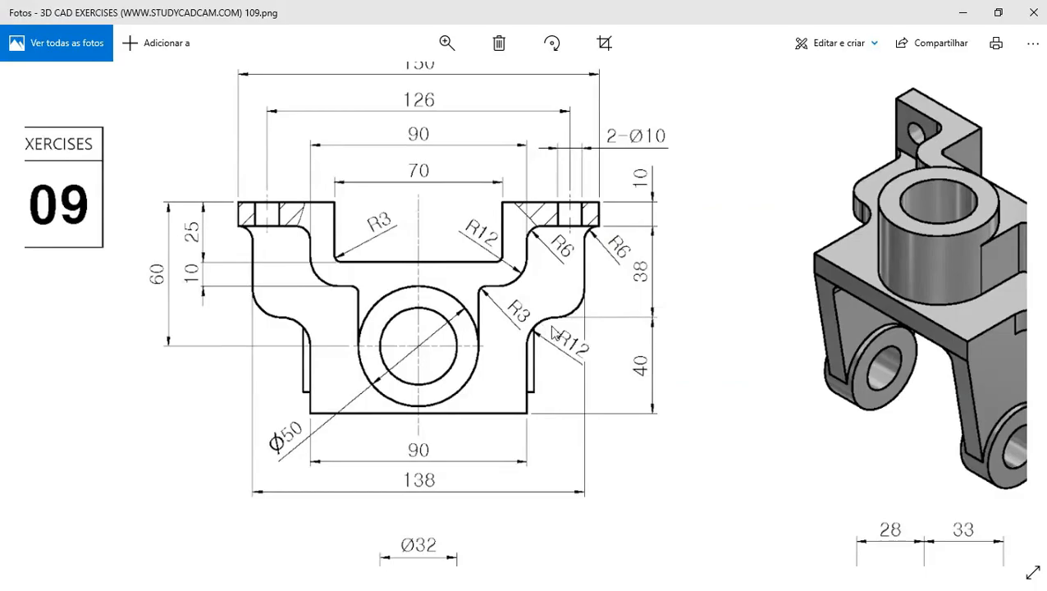
key("alt+Tab")
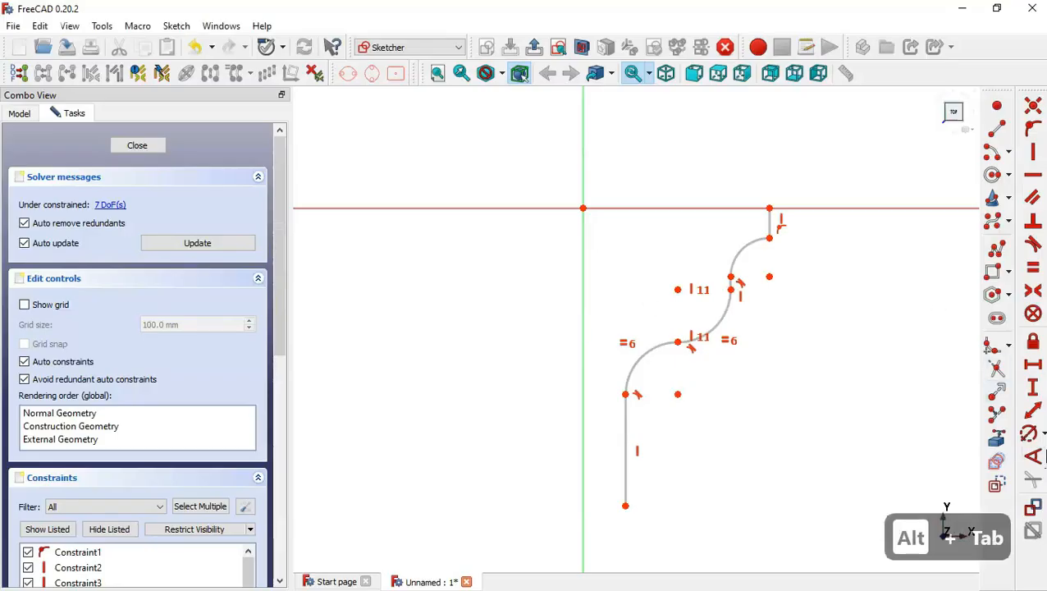
left_click(1033, 387)
left_click(773, 223)
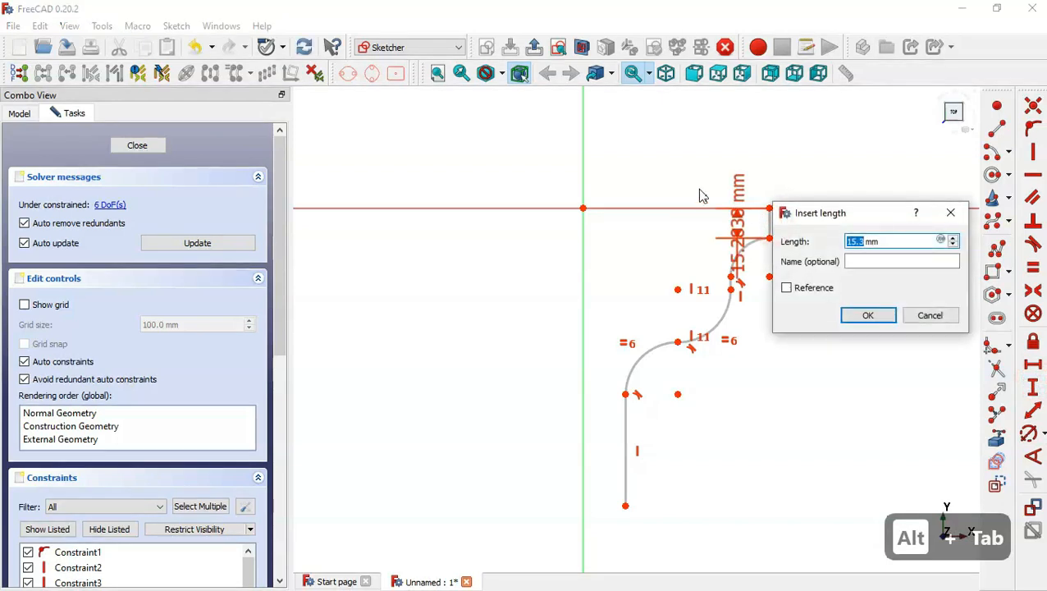
type("10")
key("Return")
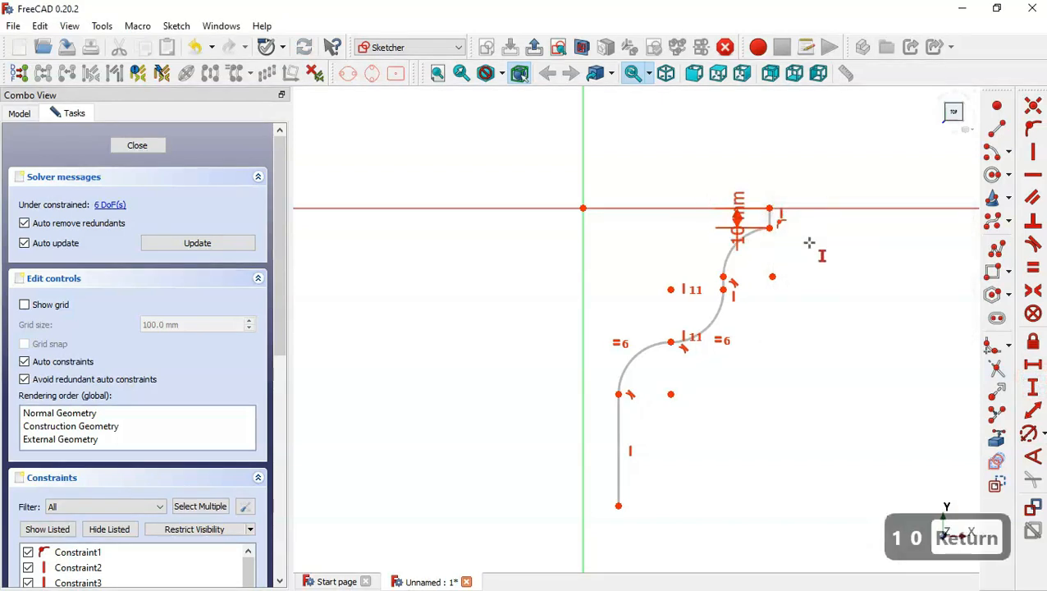
Set the top arc's radius to 6 mm and the middle arc's radius to 12 mm.
left_click(1027, 433)
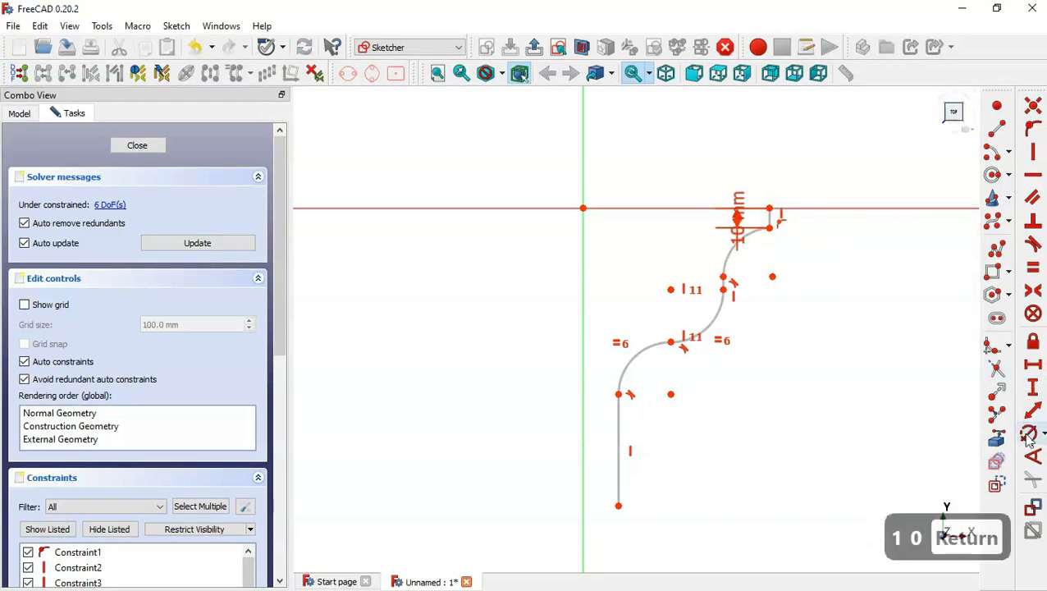
left_click(733, 246)
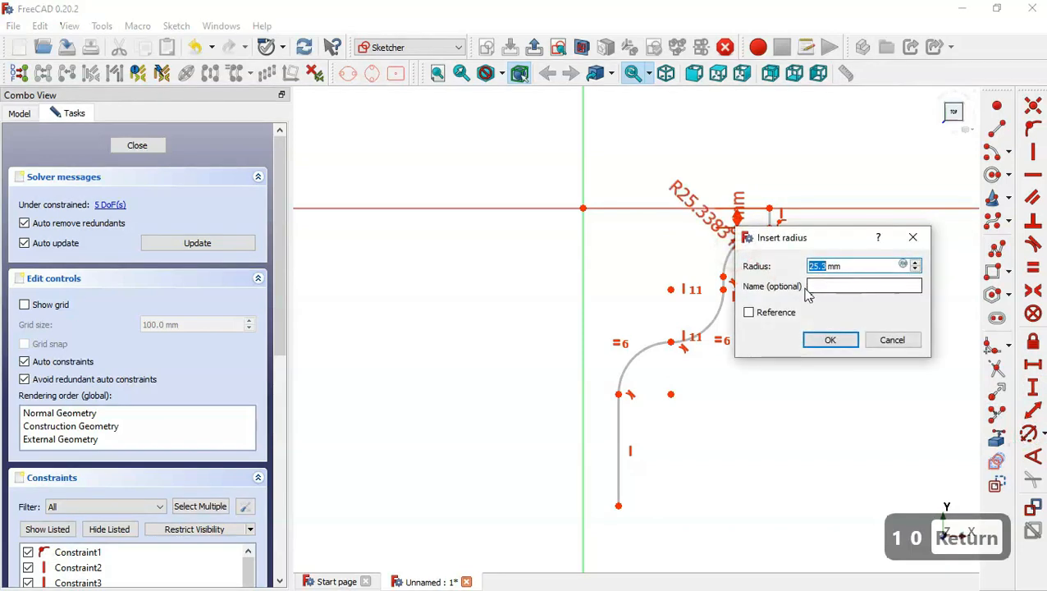
type("6")
key("Return")
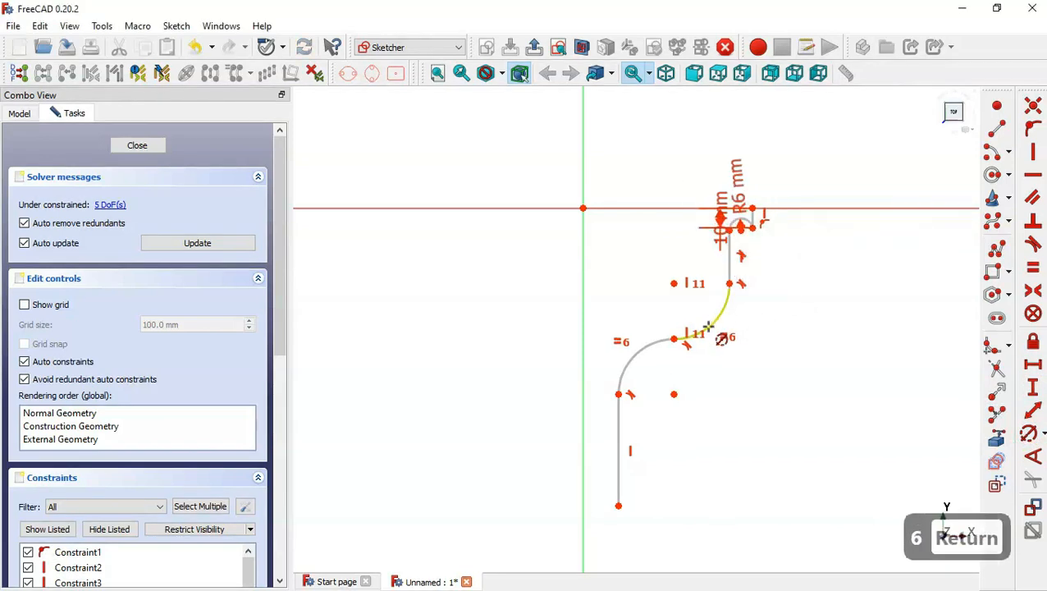
left_click(708, 326)
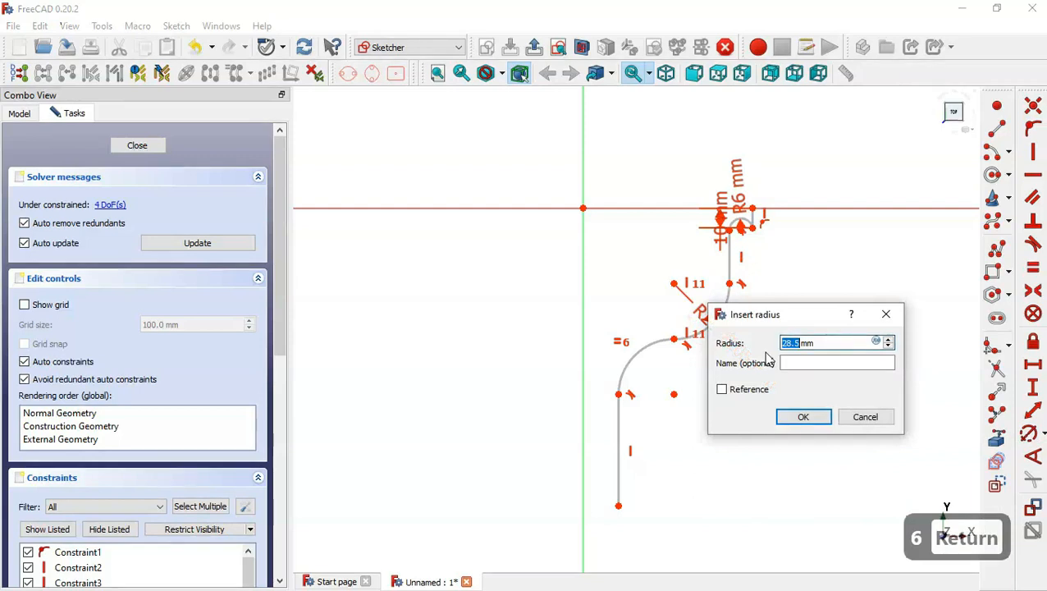
type("12")
key("Return")
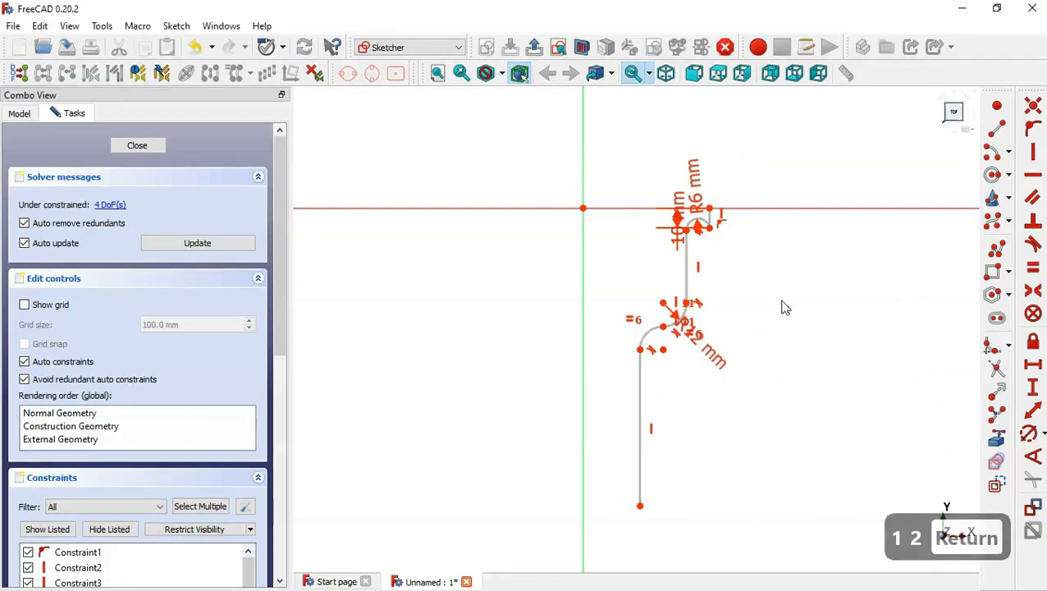
Drag the upper part of the profile to tidy its layout around the constraints.
scroll(737, 164, "up", 3)
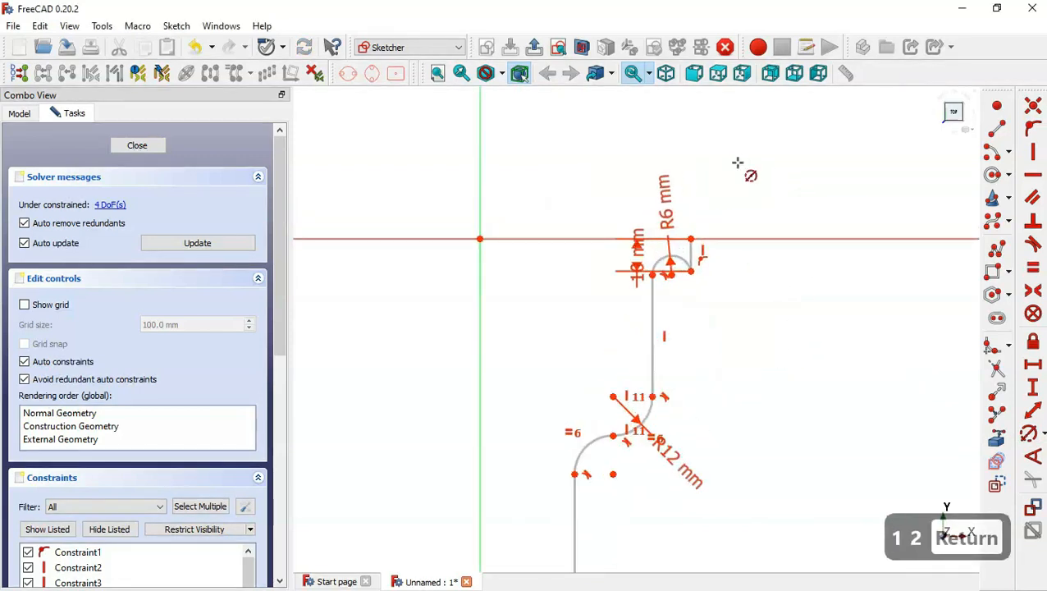
key("Escape")
left_click_drag(693, 240, 765, 239)
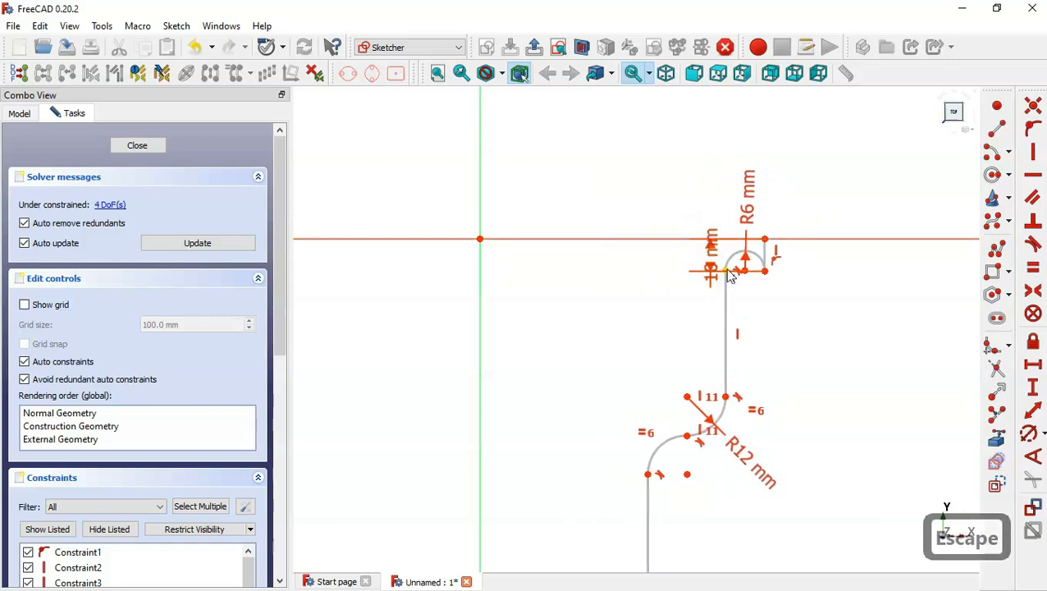
left_click_drag(726, 279, 730, 279)
scroll(706, 170, "down", 2)
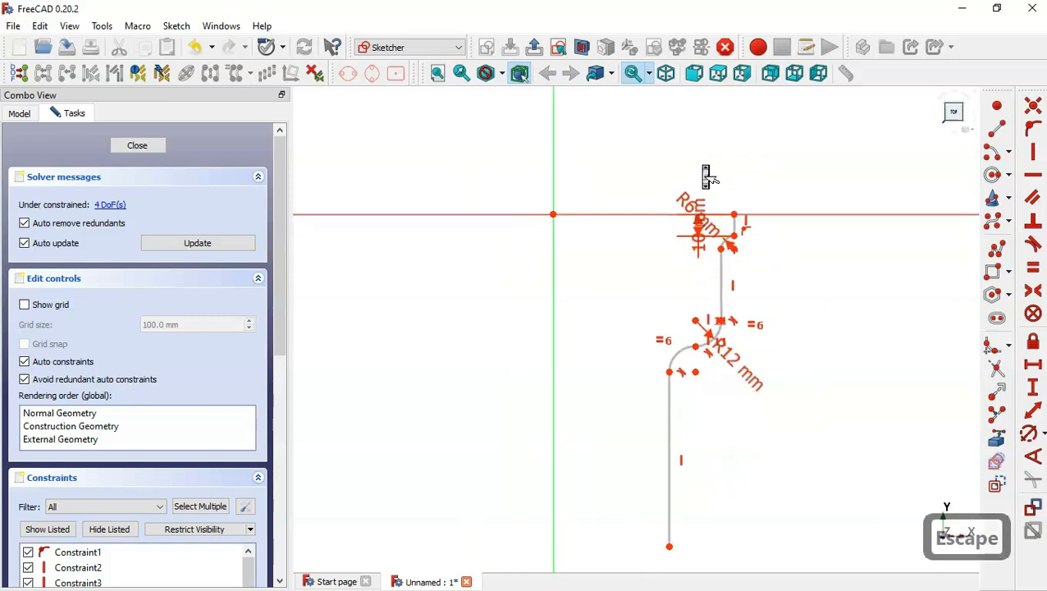
scroll(704, 172, "down", 1)
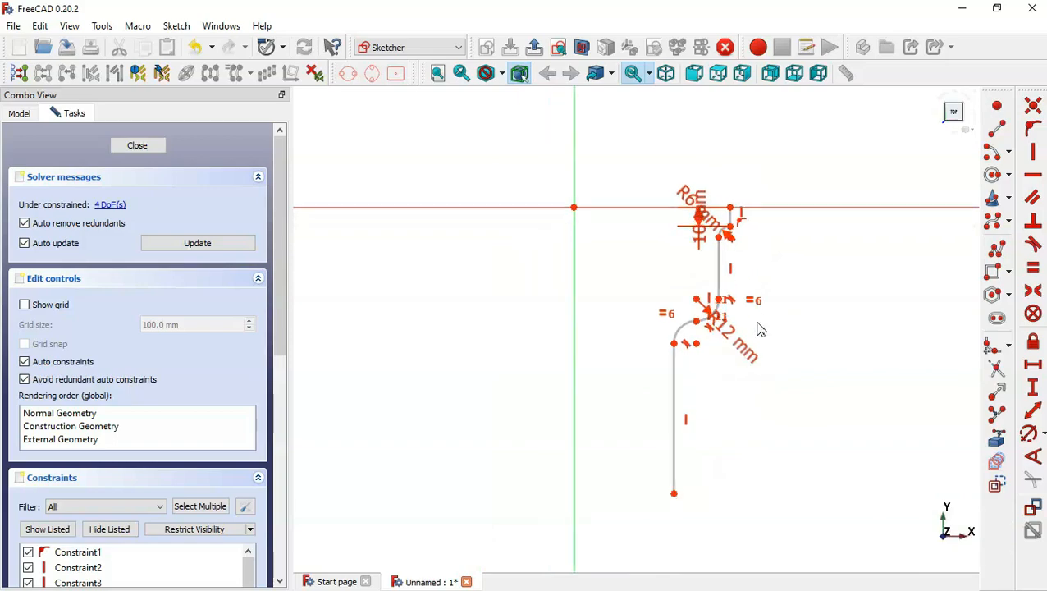
Check the drawing and add a 38 mm vertical distance between the upper arc's end point and the middle arc's centre.
key("alt+Tab")
scroll(623, 315, "down", 3)
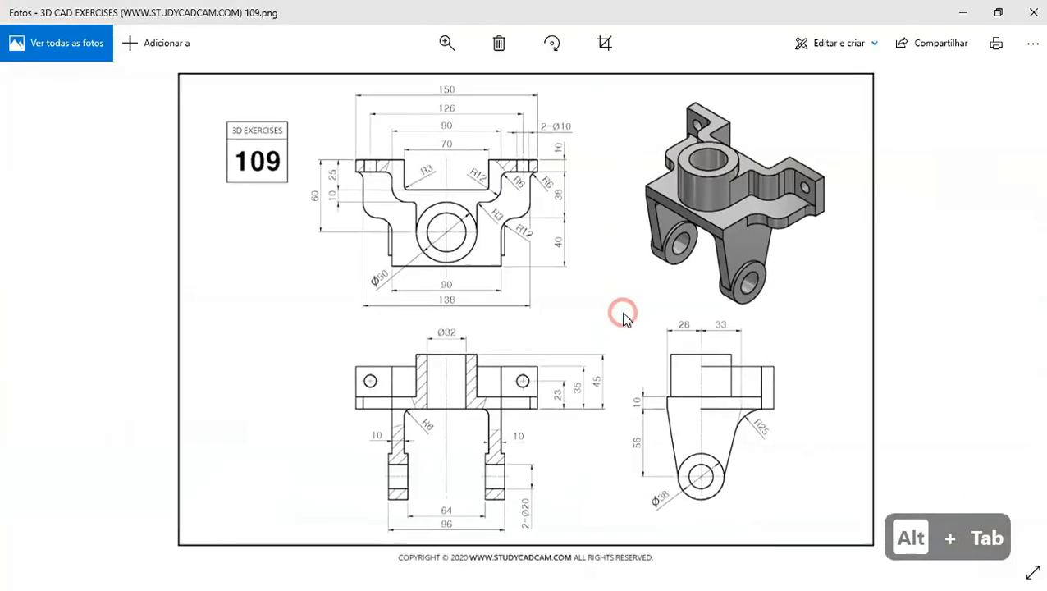
scroll(533, 181, "up", 3)
left_click_drag(497, 138, 550, 190)
key("alt+Tab")
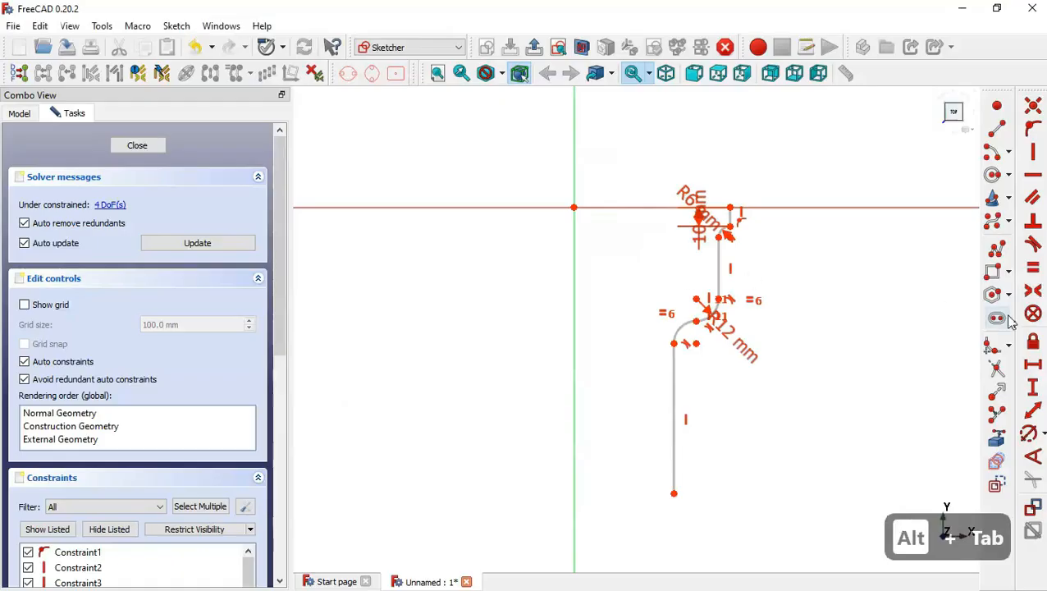
left_click(727, 235)
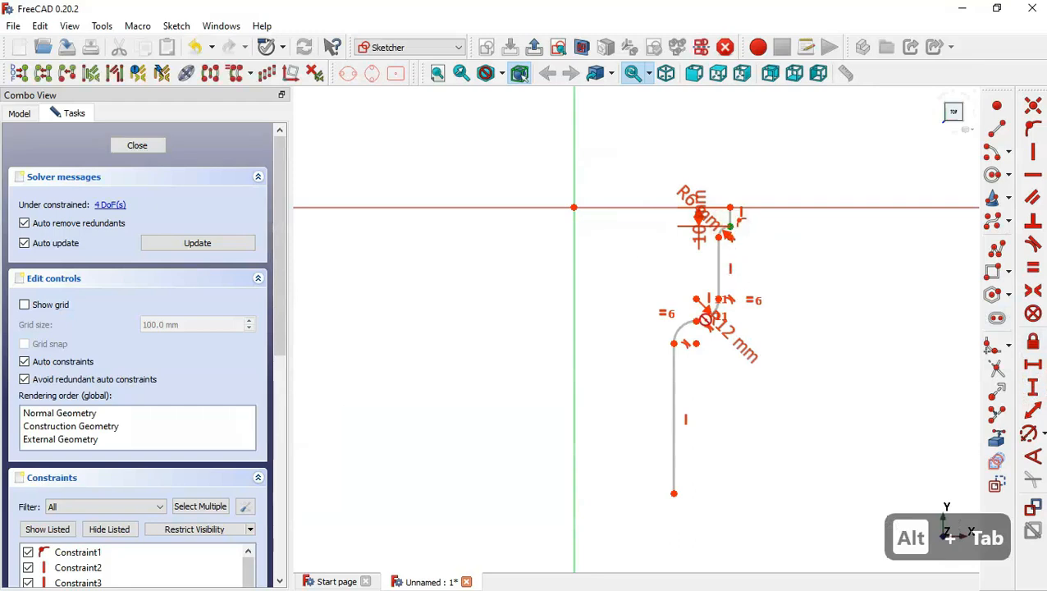
left_click(699, 321)
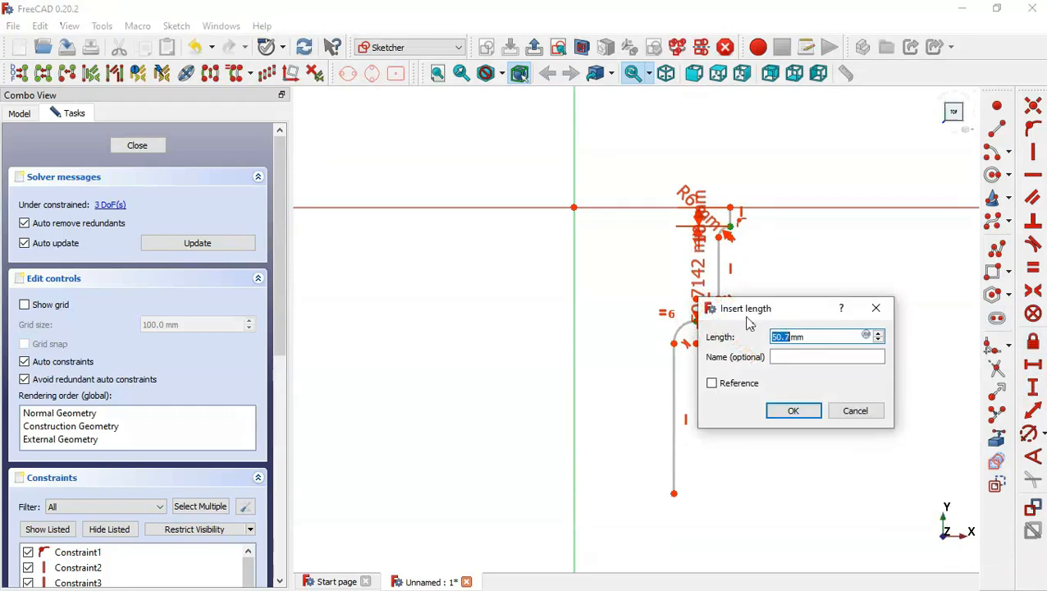
type("38")
key("Return")
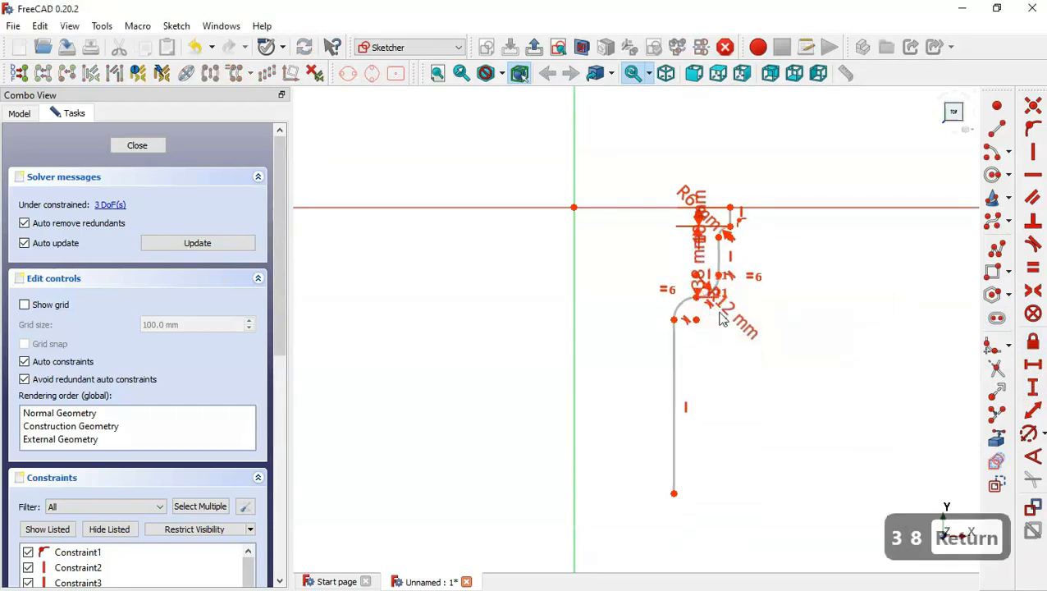
Add a 40 mm vertical distance from the bottom line's lower end up to the lower arc junction.
key("alt+Tab")
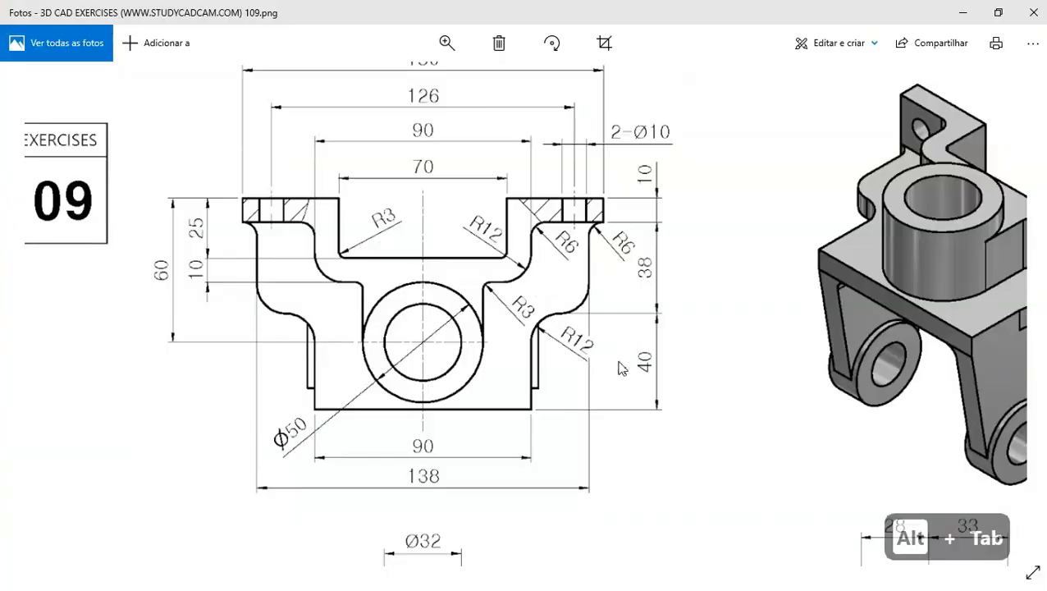
key("alt+Tab")
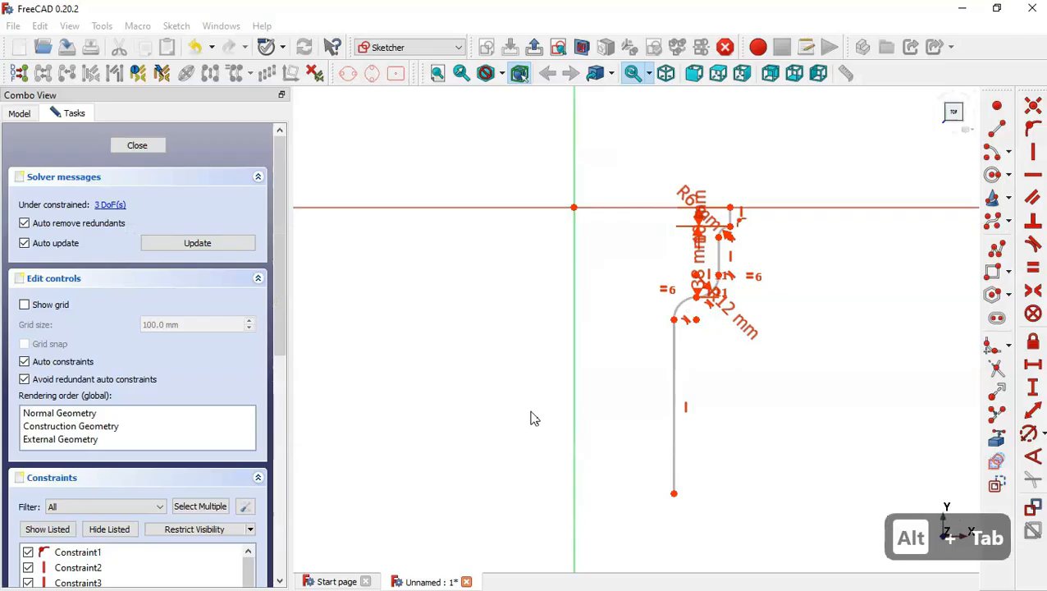
left_click(674, 494)
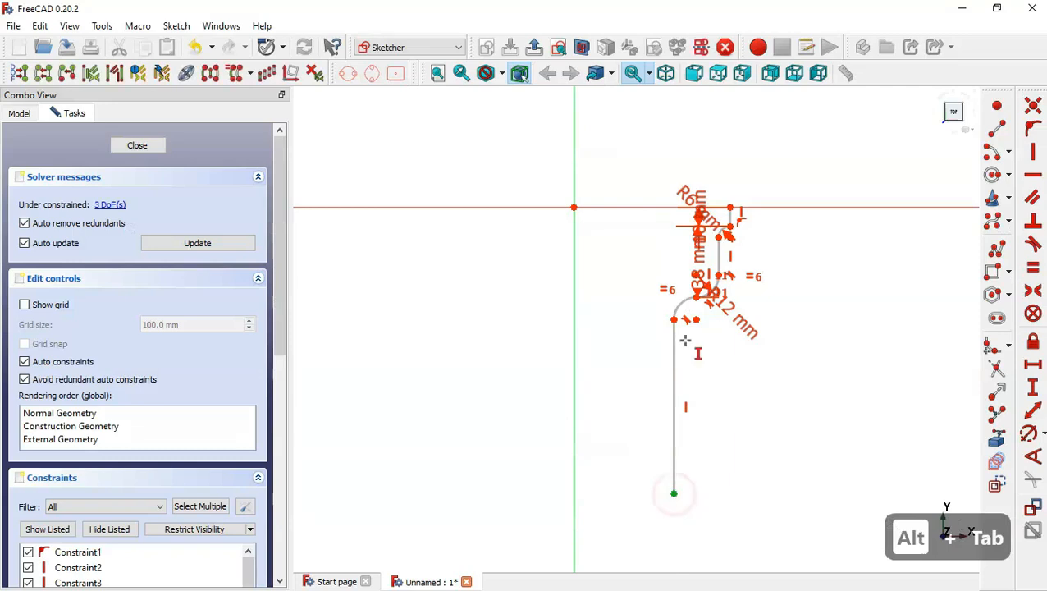
left_click(696, 297)
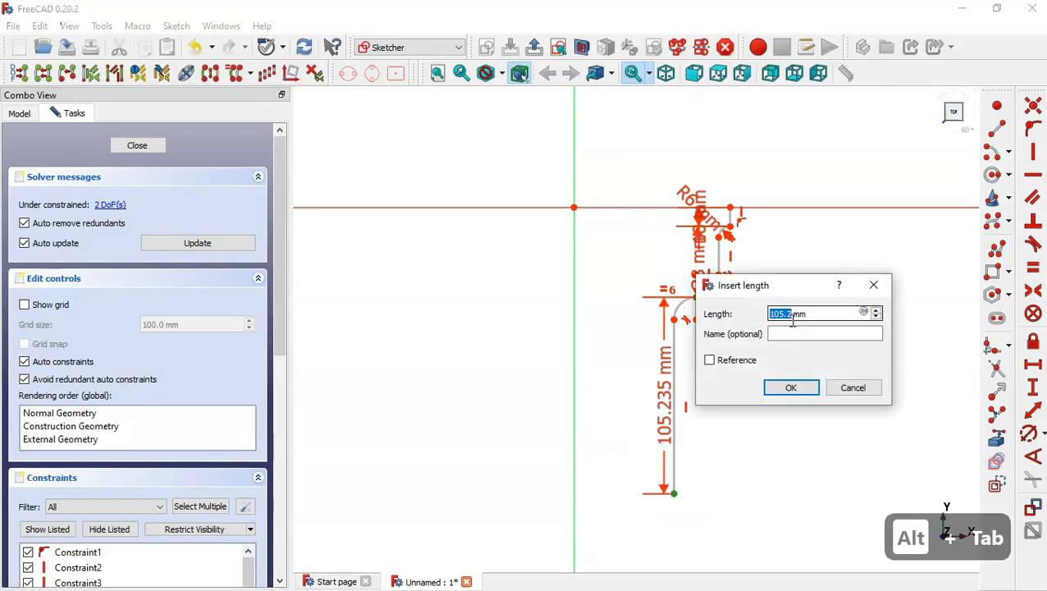
type("40")
key("Return")
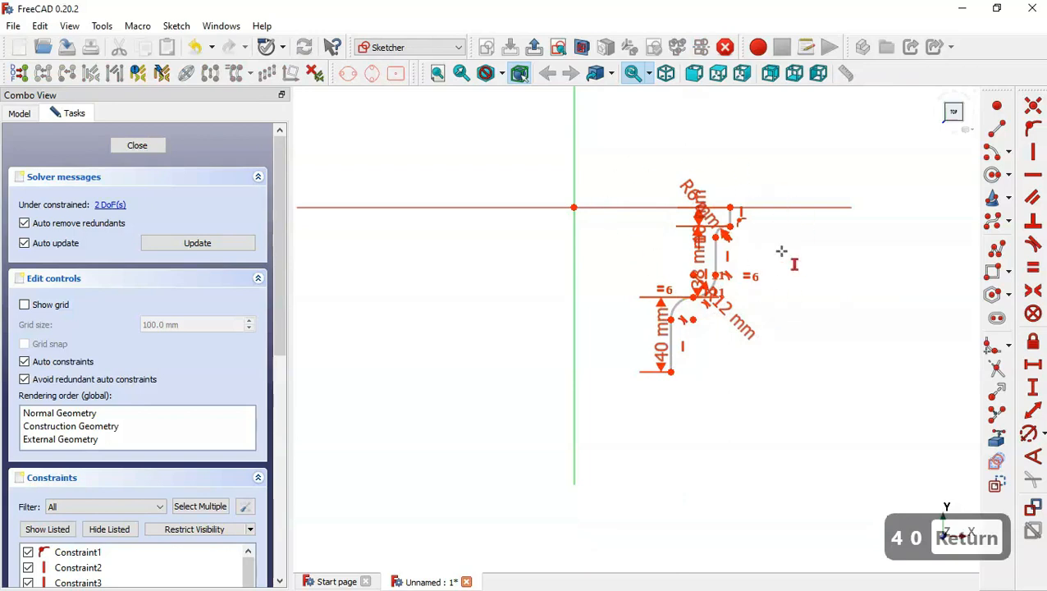
key("Escape")
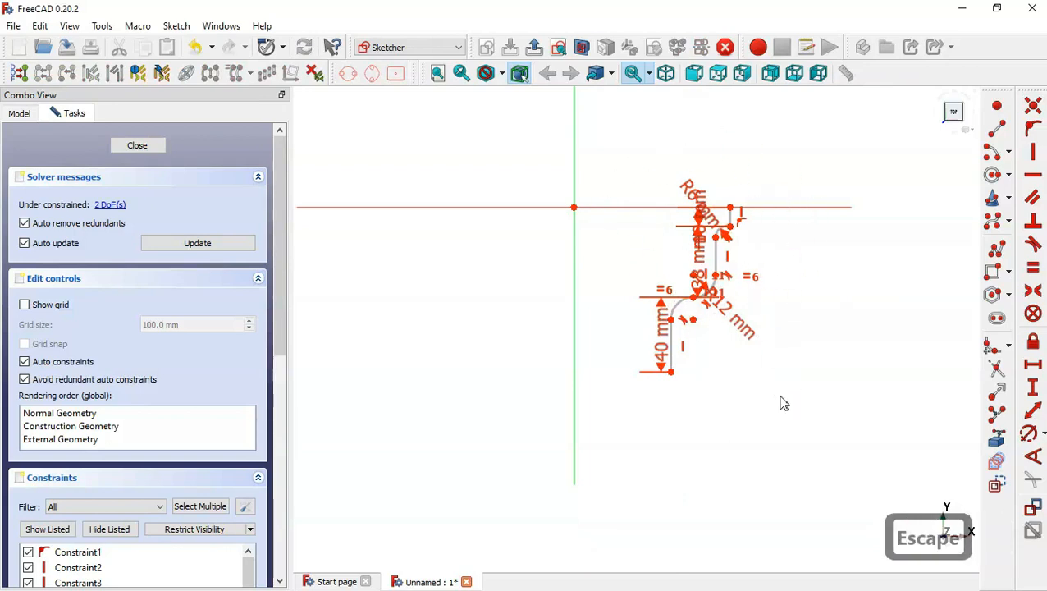
Select the whole profile and mirror it symmetrically about the vertical axis.
left_click_drag(810, 436, 638, 157)
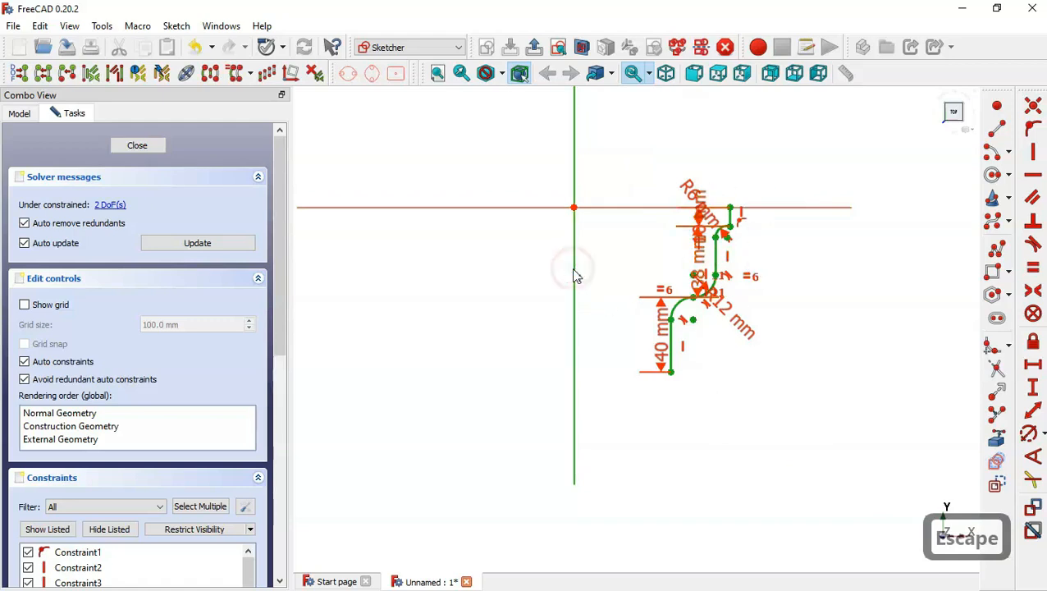
left_click(210, 75)
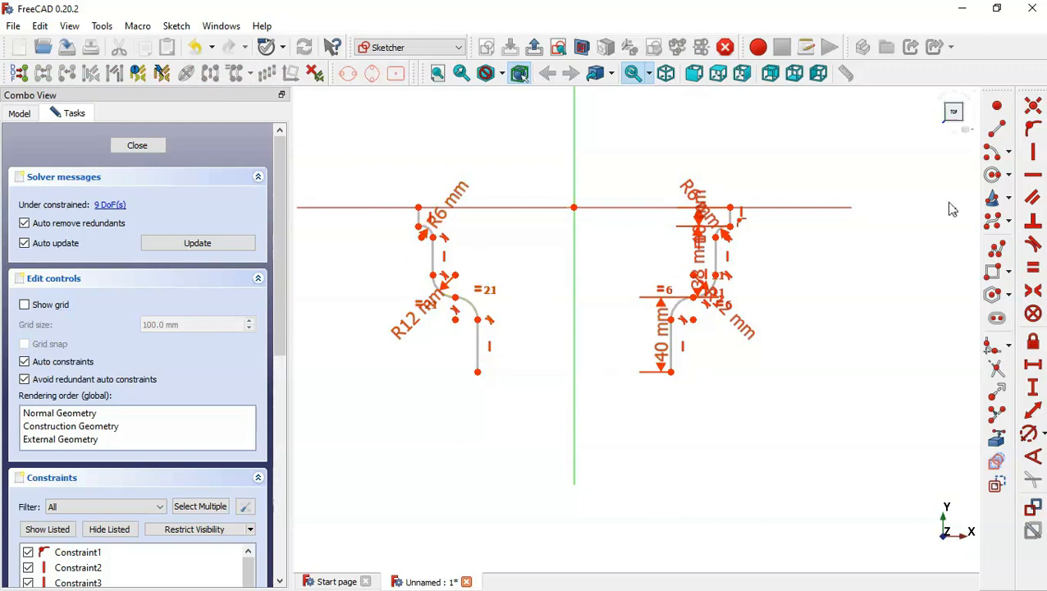
Draw straight lines closing the profile across the top ends and across the bottom ends.
left_click(996, 128)
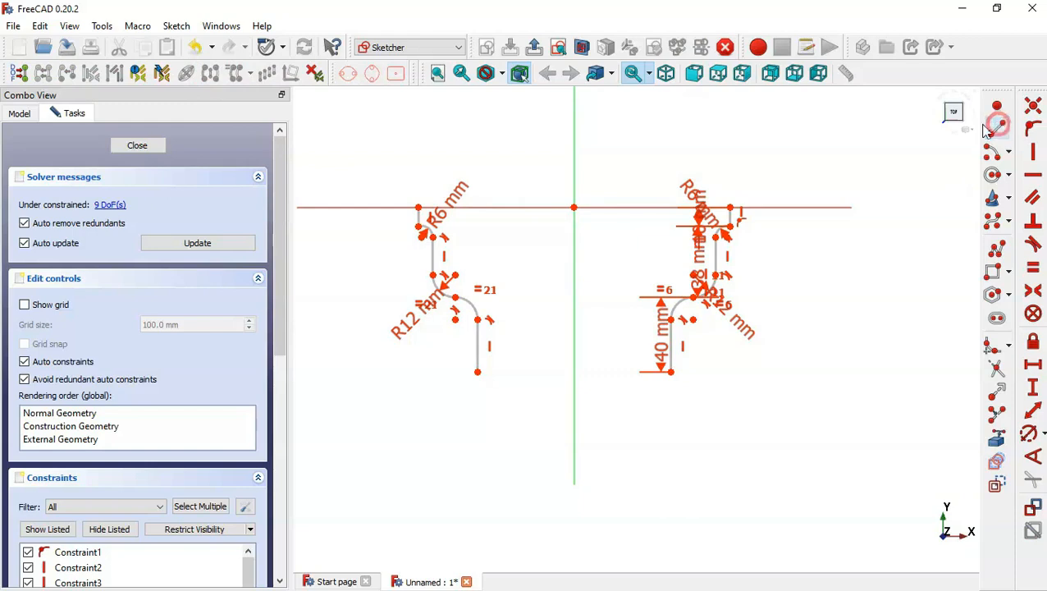
left_click(418, 207)
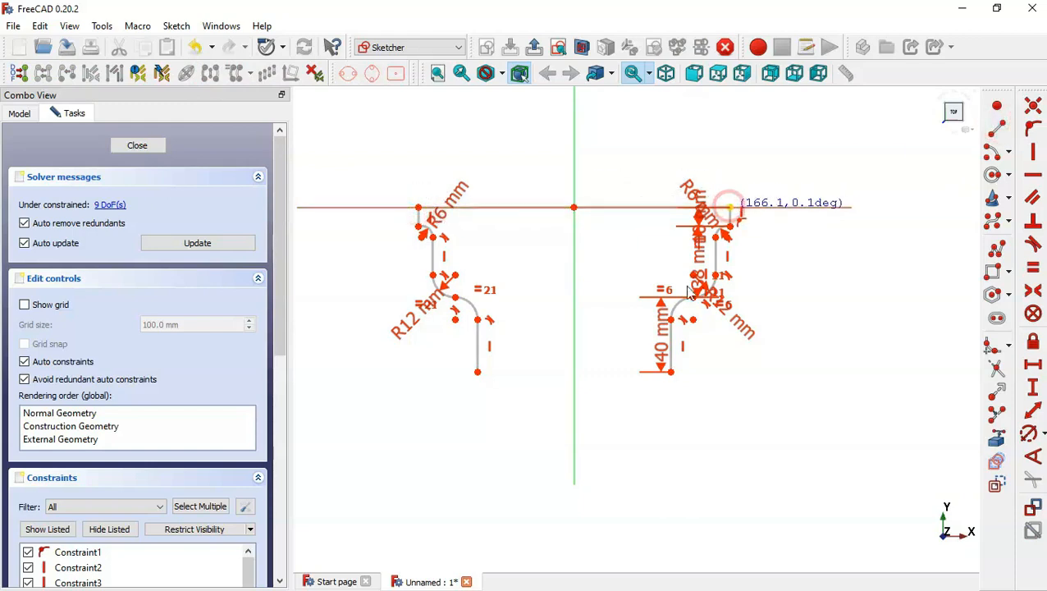
left_click(730, 207)
left_click(477, 373)
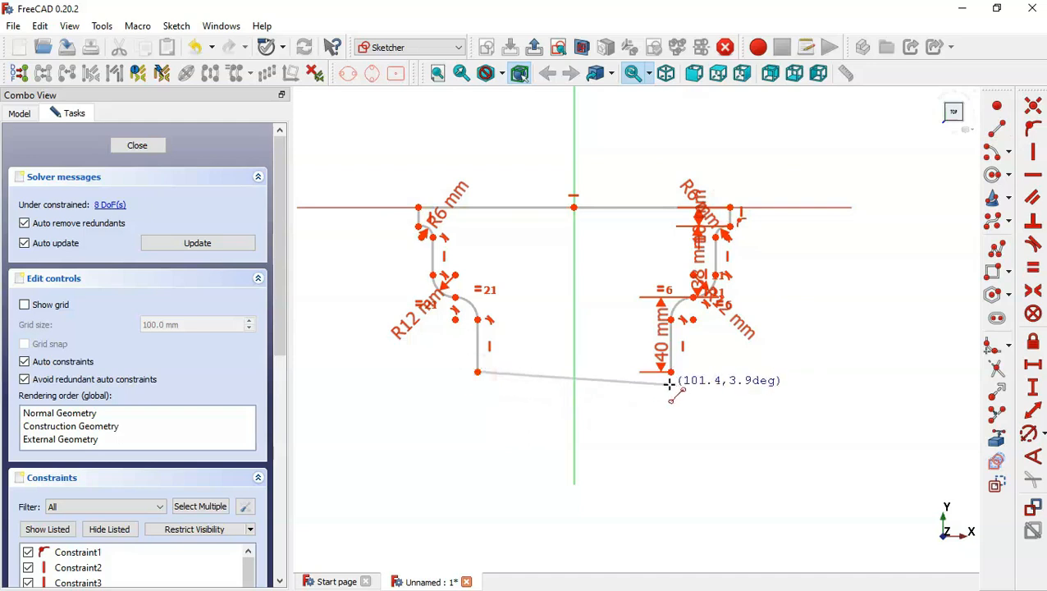
left_click(671, 372)
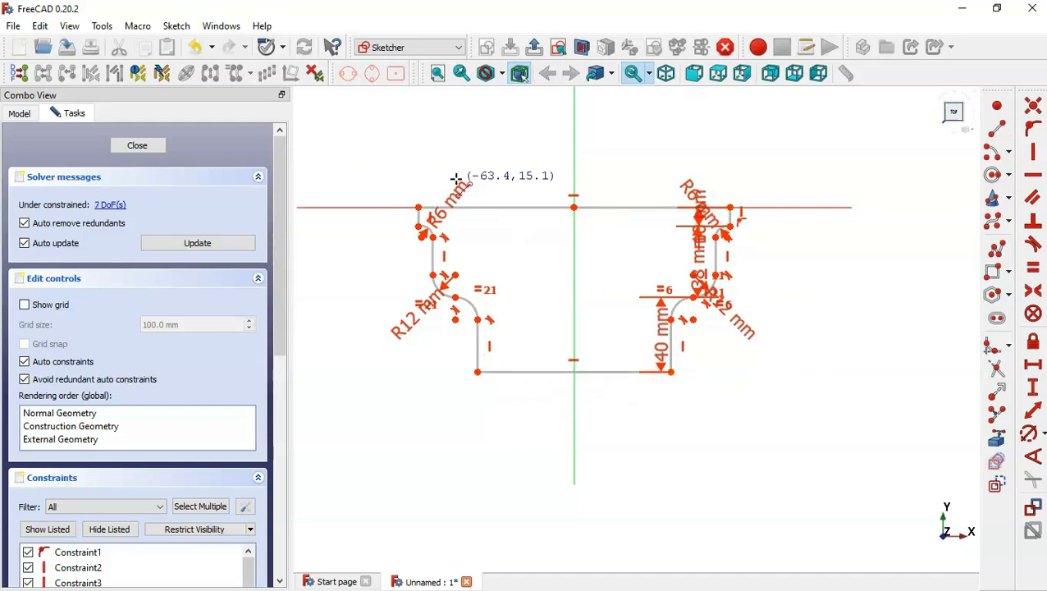
Make the top line's two end points symmetric about the vertical axis.
scroll(455, 175, "up", 1)
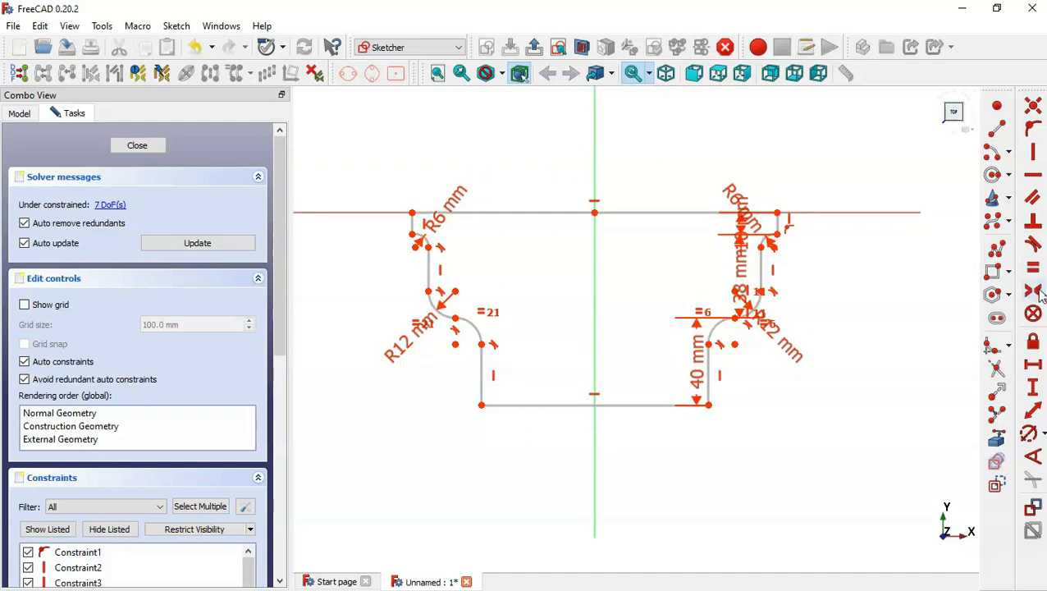
left_click(777, 214)
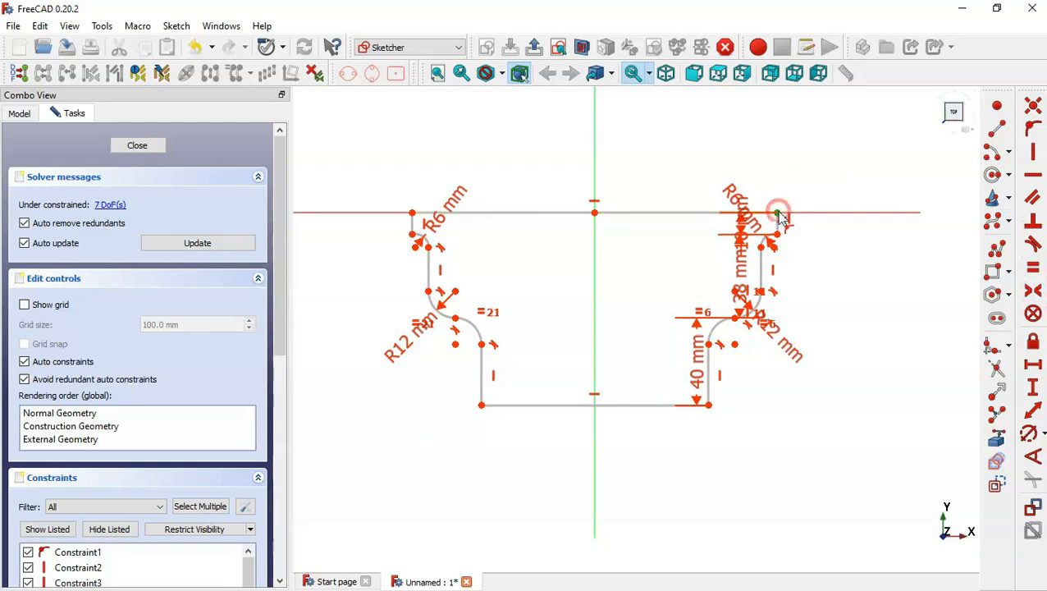
left_click(411, 213)
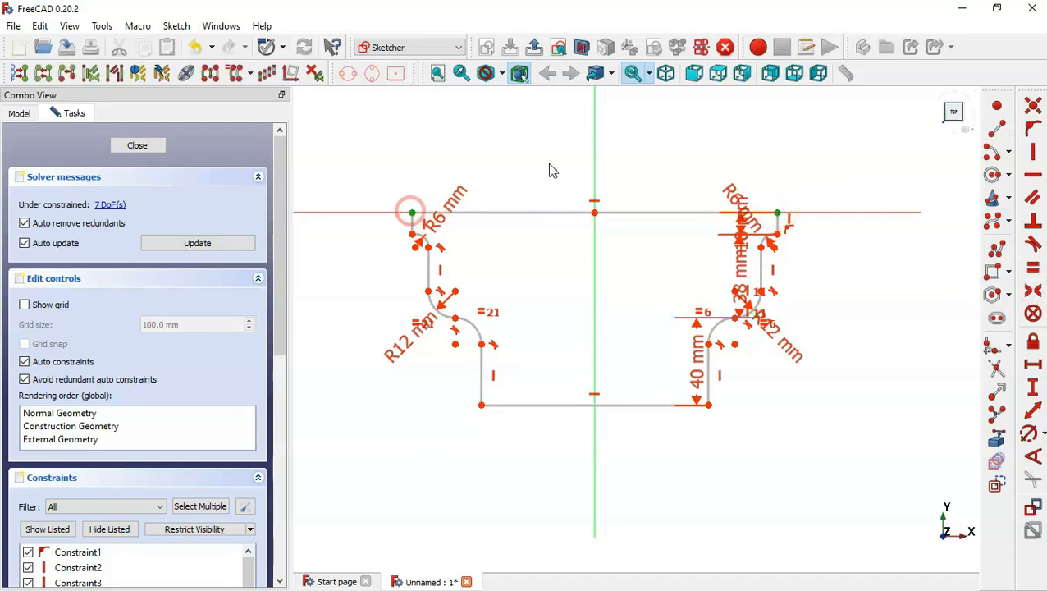
left_click(594, 157)
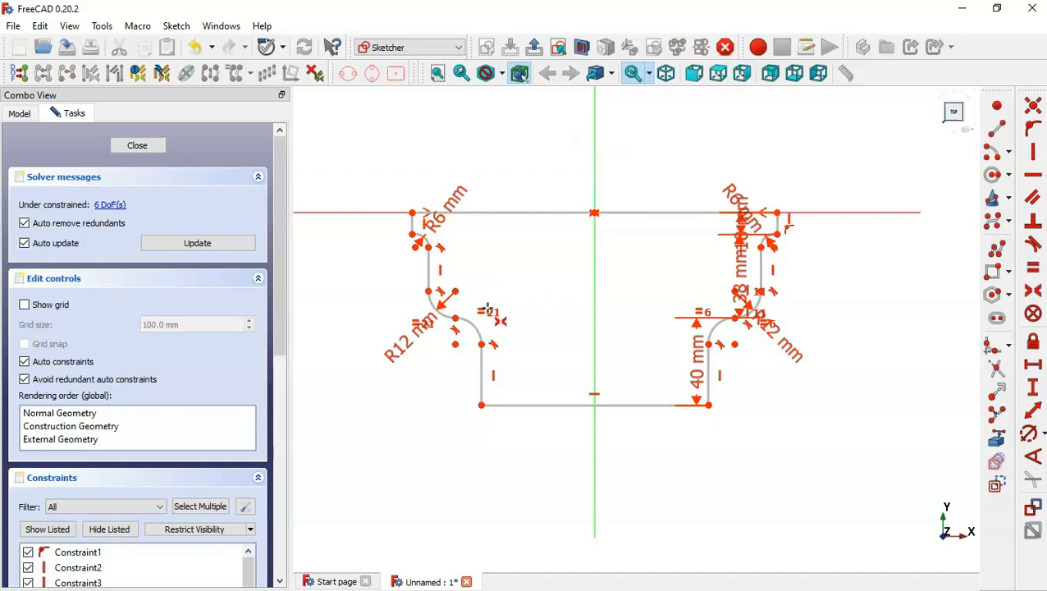
Align the left R12 arc's two end points vertically.
scroll(486, 309, "up", 2)
key("Escape")
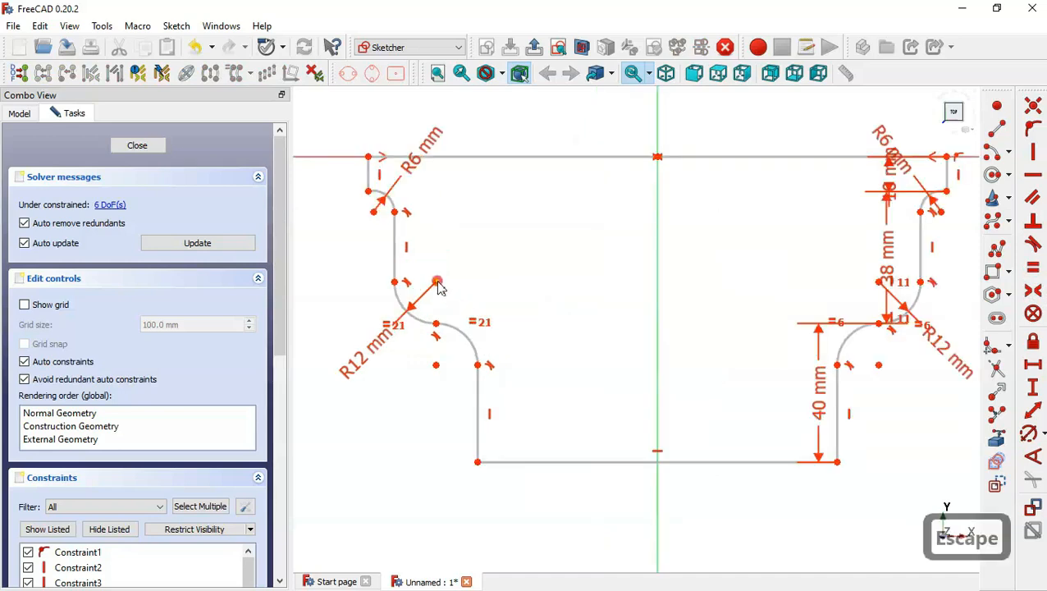
left_click(436, 282)
left_click(436, 325)
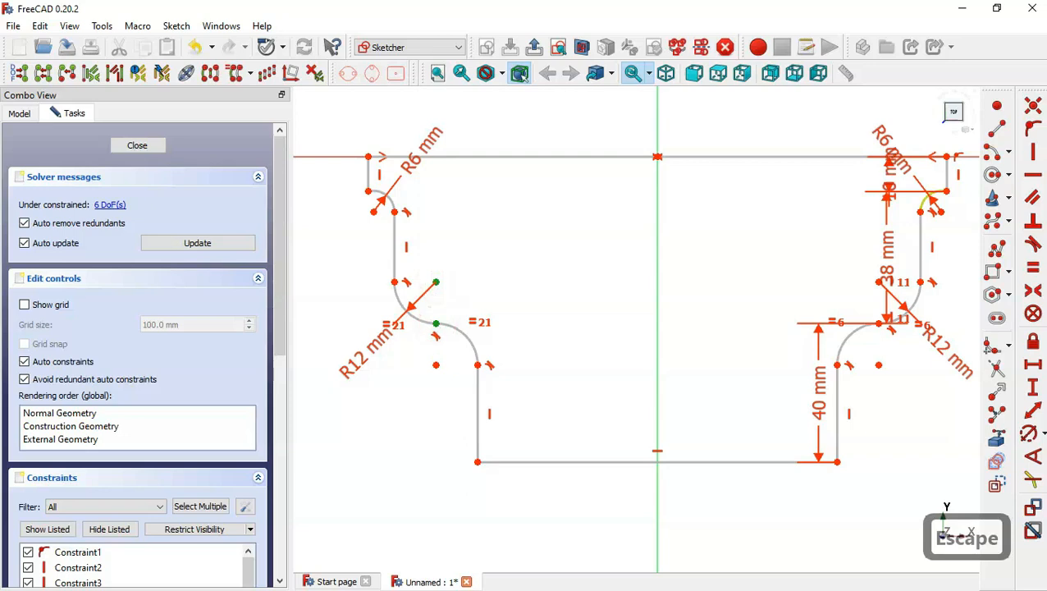
left_click(1033, 151)
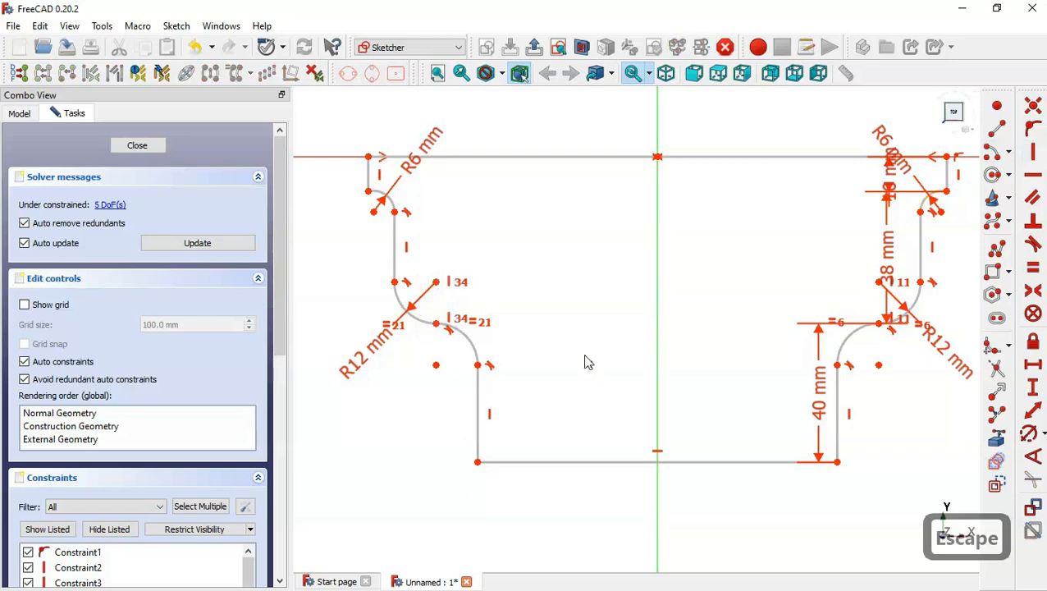
Make the two short top side lines equal, and the two upper vertical side lines equal.
scroll(589, 392, "down", 2)
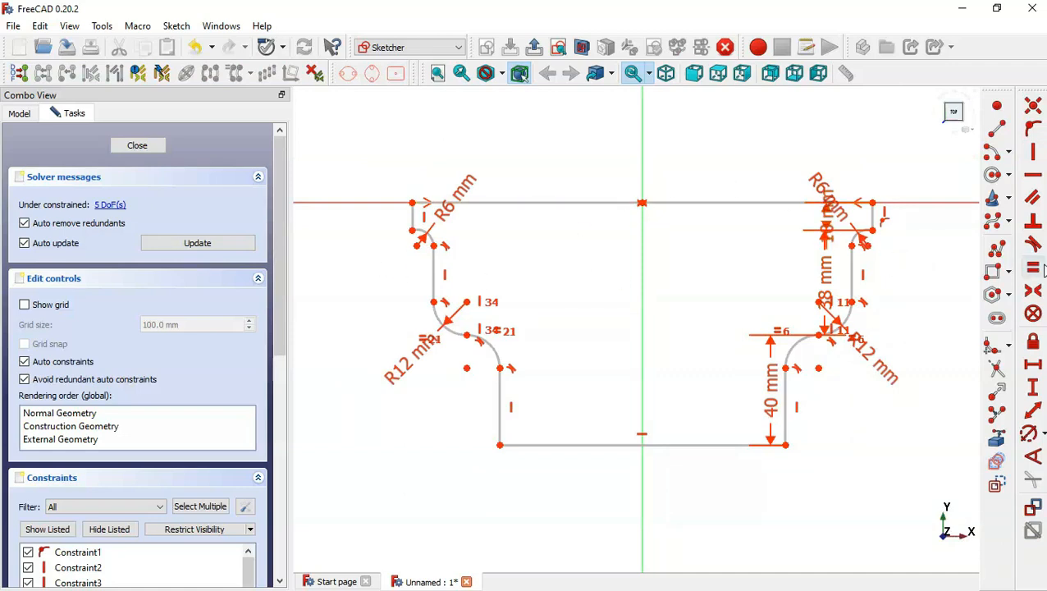
left_click(872, 217)
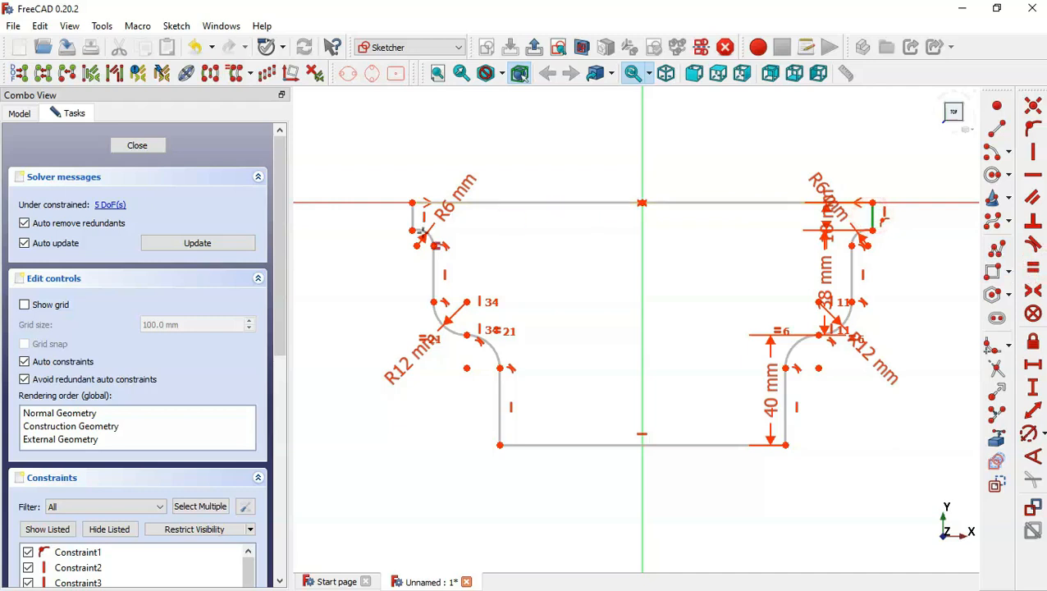
left_click(413, 216)
key("e")
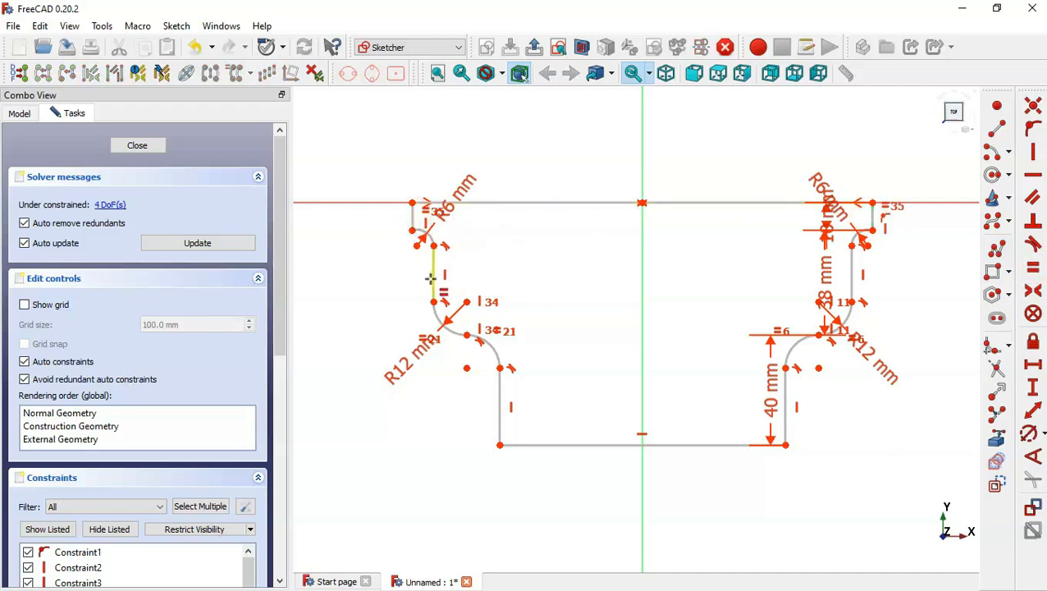
left_click(434, 279)
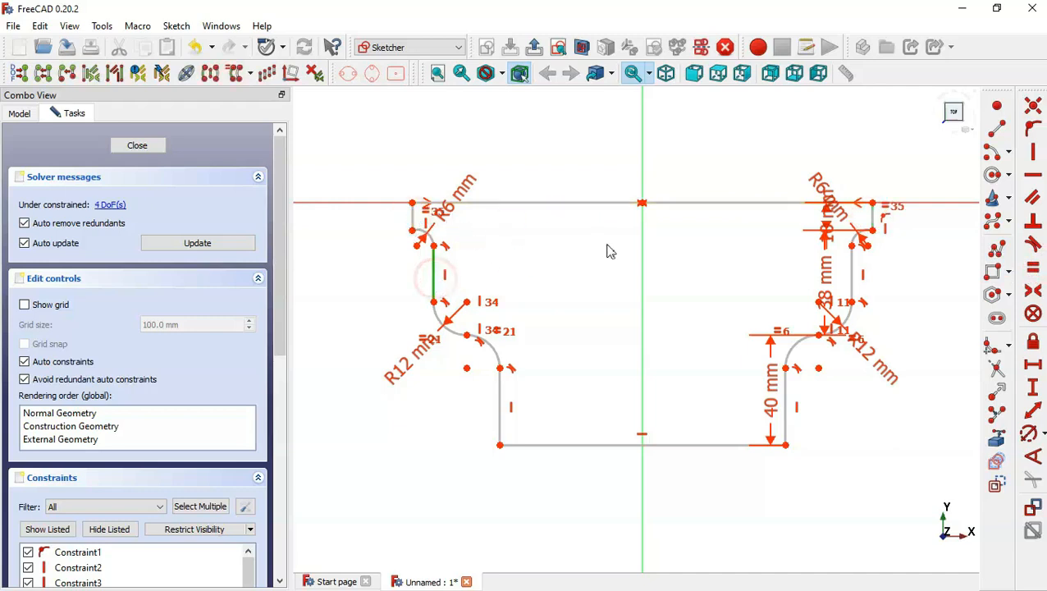
left_click(853, 275)
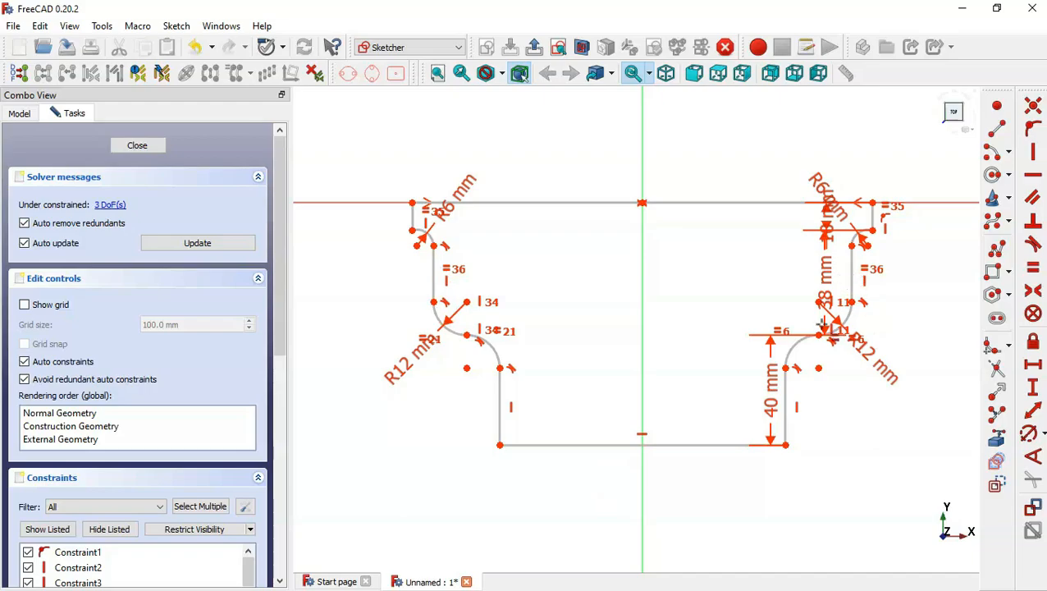
Check the reference drawing and set the top line's horizontal length to 150 mm.
key("alt+Tab")
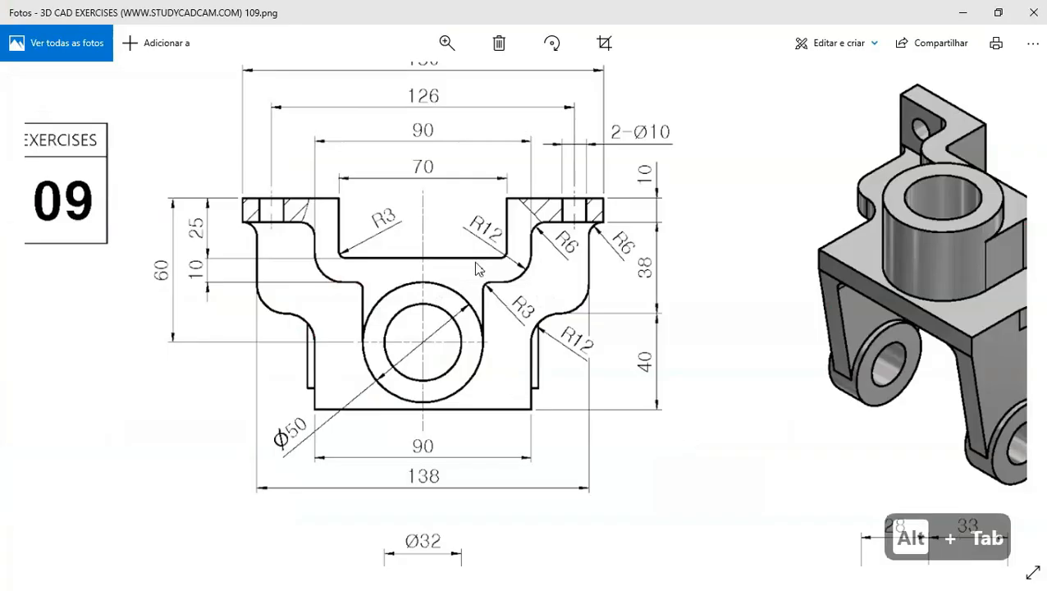
mouse_move(475, 263)
left_mouse_down()
mouse_move(549, 308)
mouse_move(547, 263)
left_mouse_up()
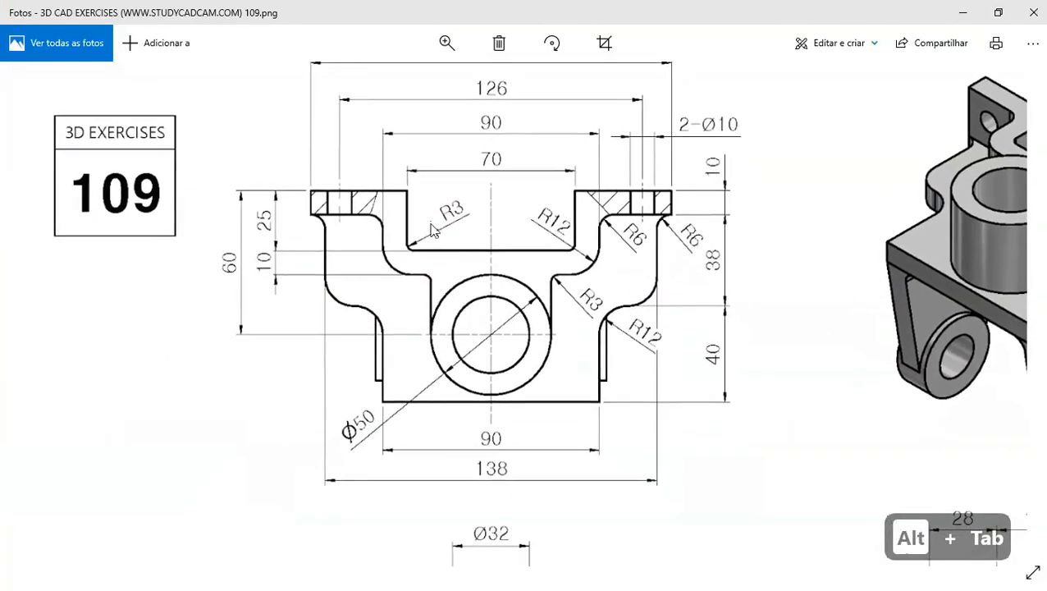
left_click_drag(433, 229, 499, 287)
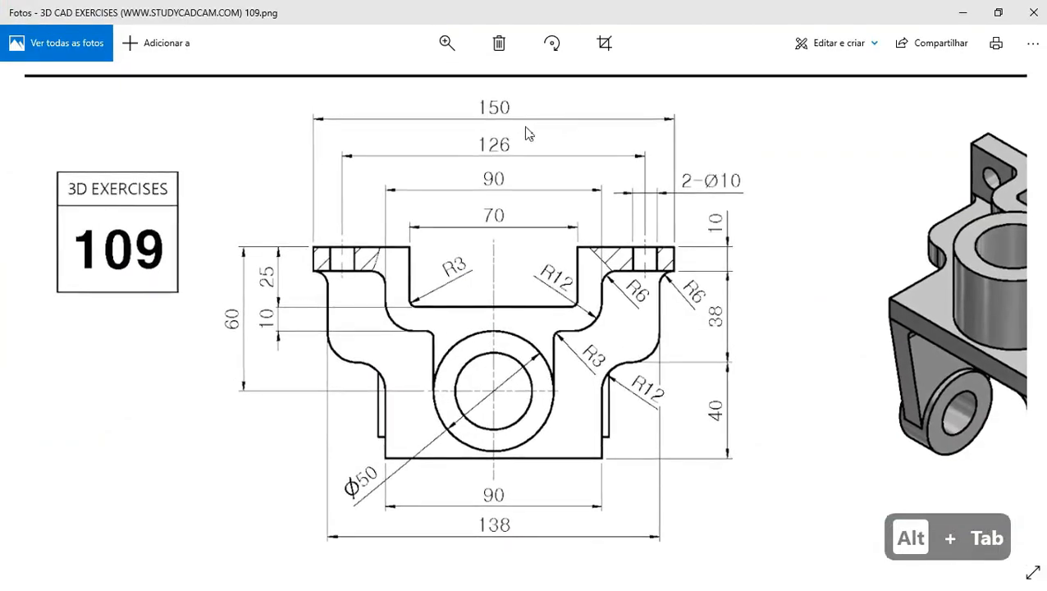
key("alt+Tab")
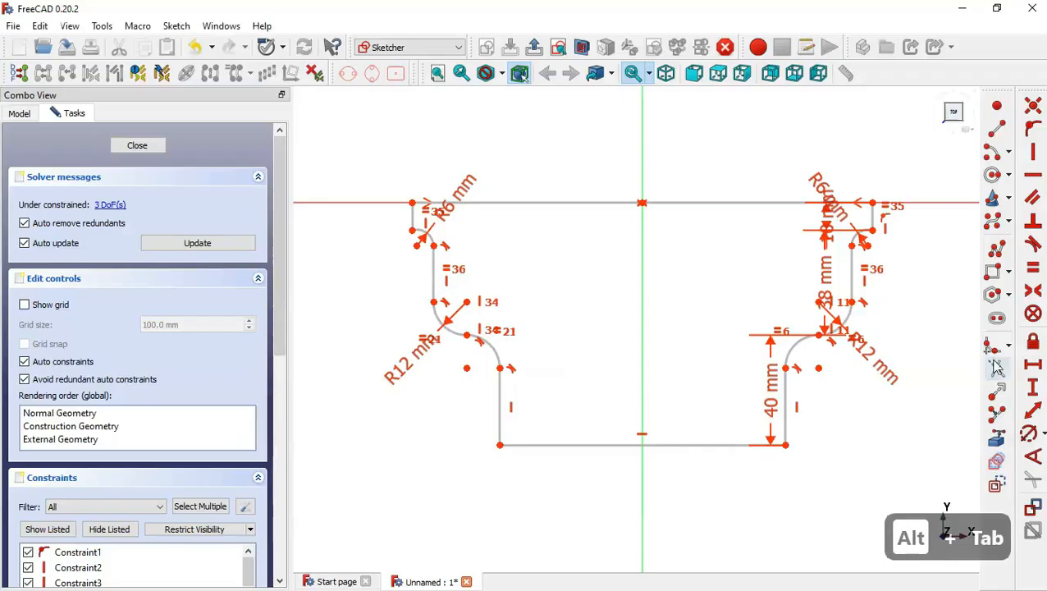
left_click(1031, 366)
left_click(651, 202)
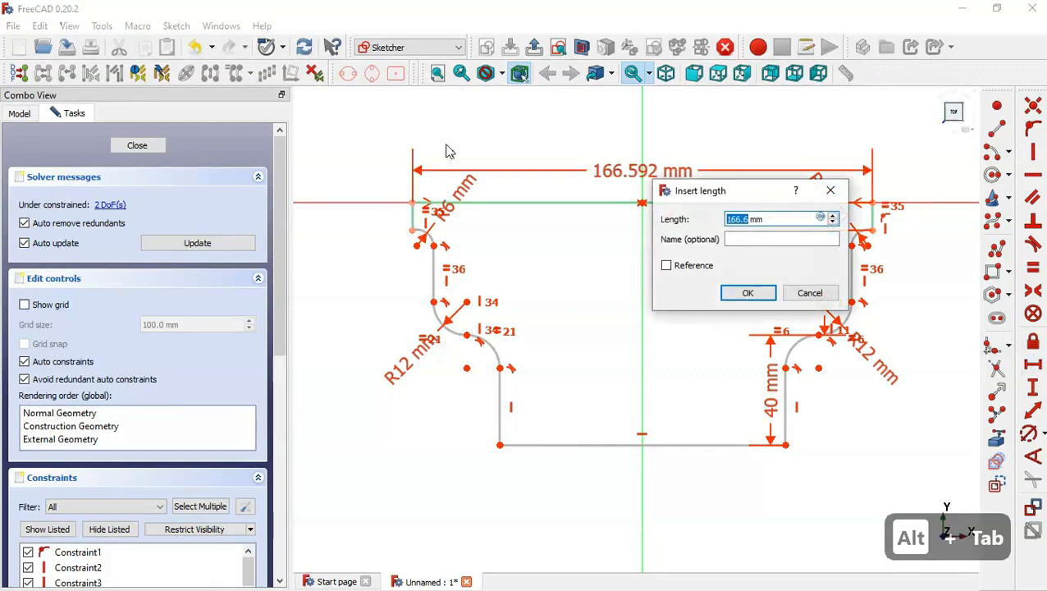
type("150")
key("Return")
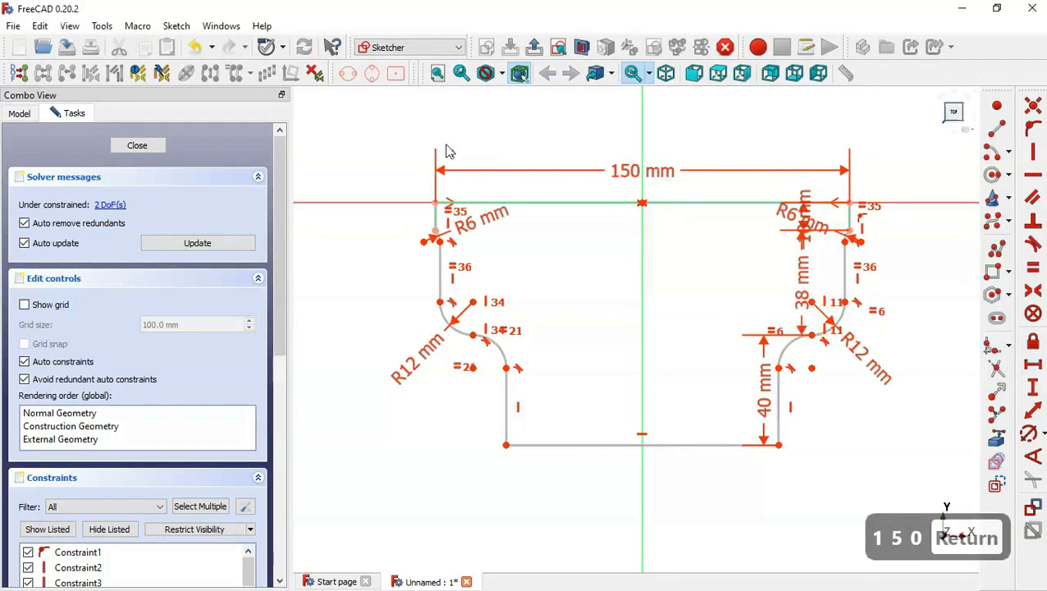
Set the bottom line's horizontal length to 90 mm, checking the drawing for the value.
left_click(694, 443)
key("alt+Tab")
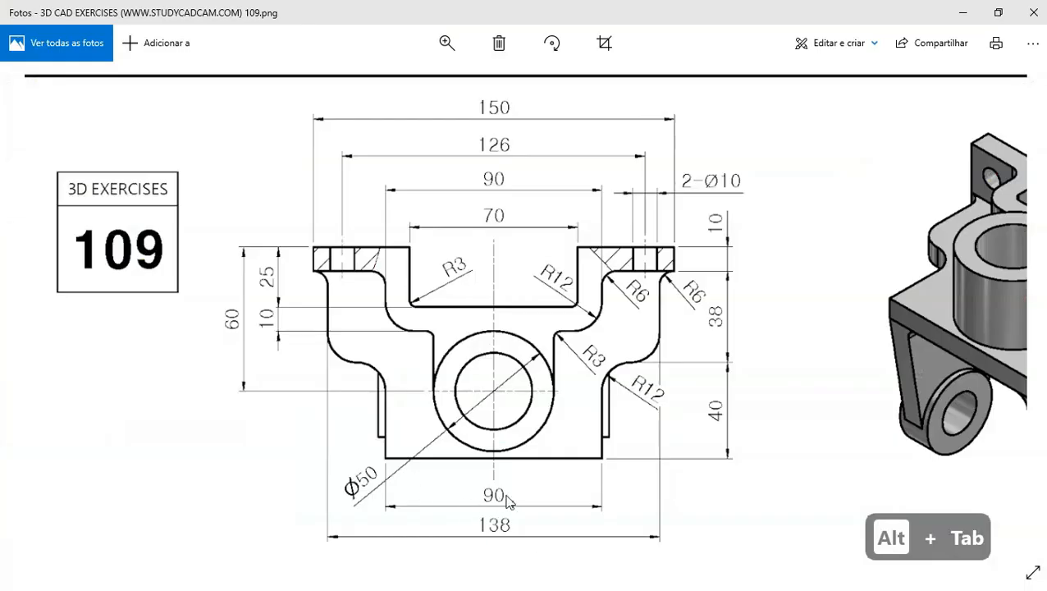
key("alt+Tab")
type("90")
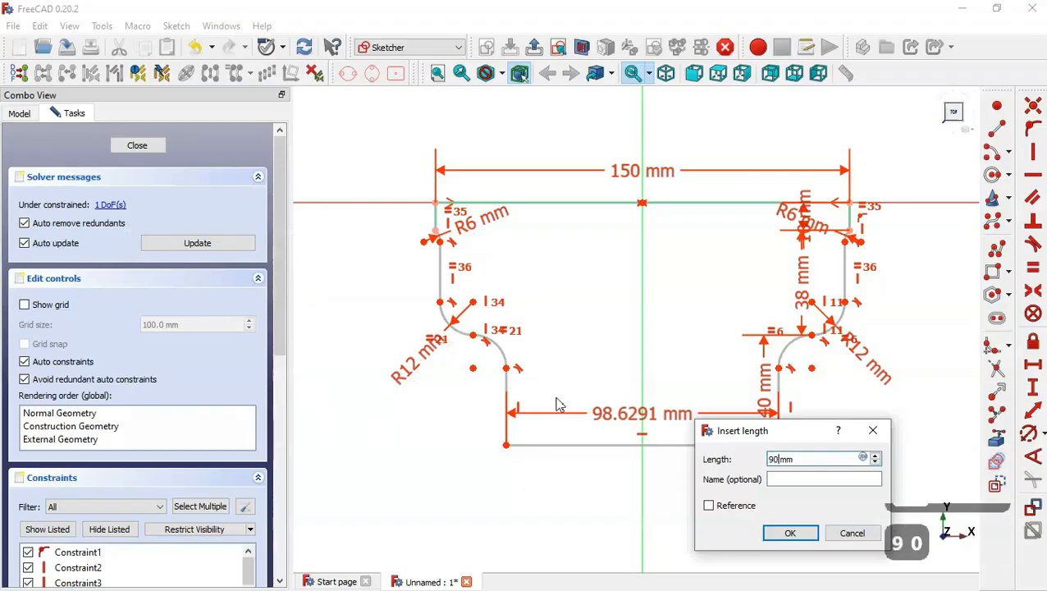
key("Return")
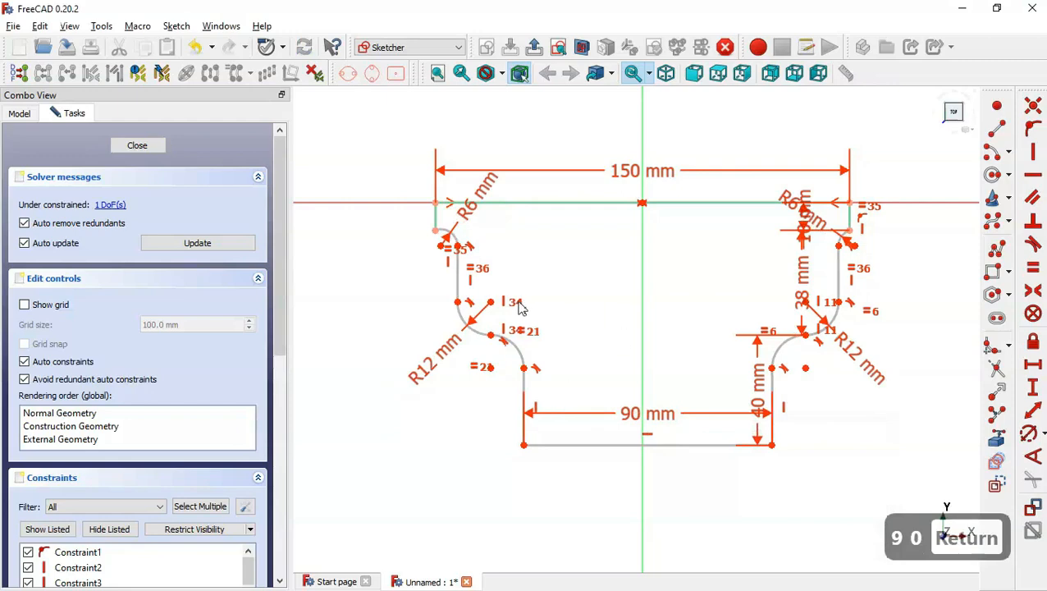
left_click(458, 301)
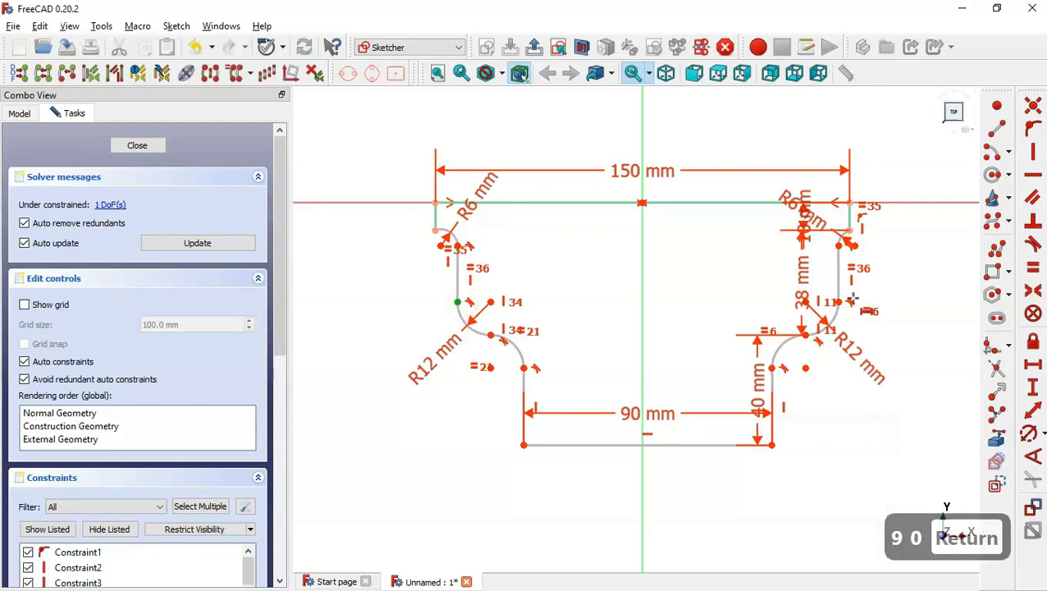
left_click(839, 301)
key("l")
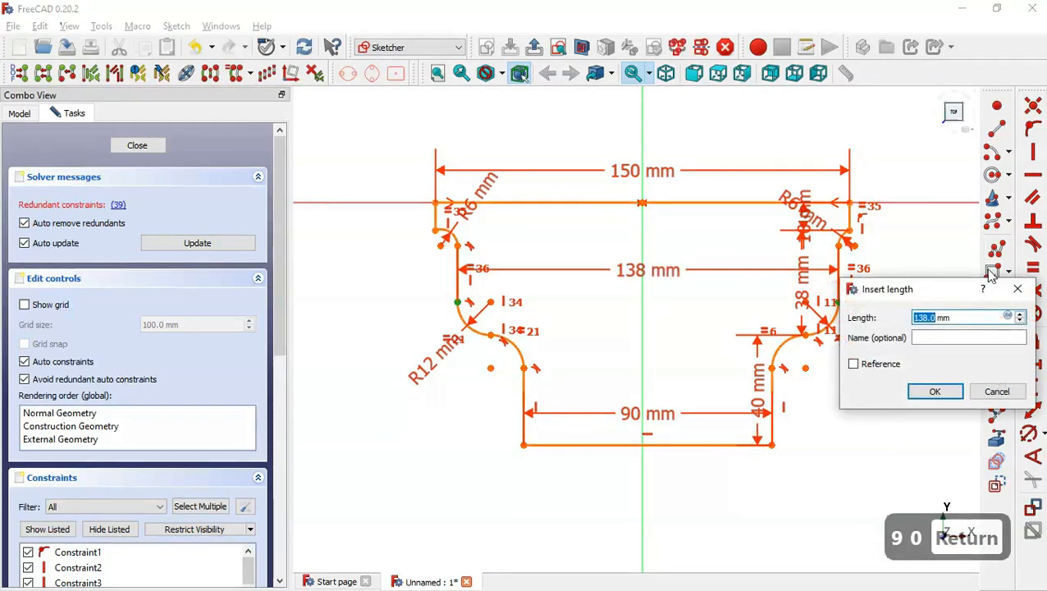
left_click(1032, 293)
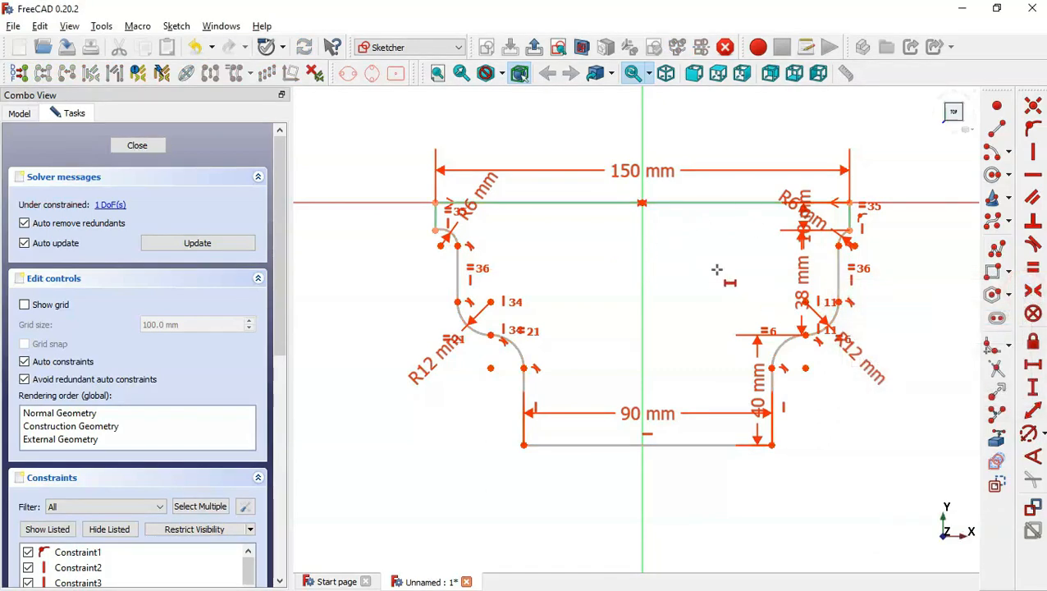
key("Escape")
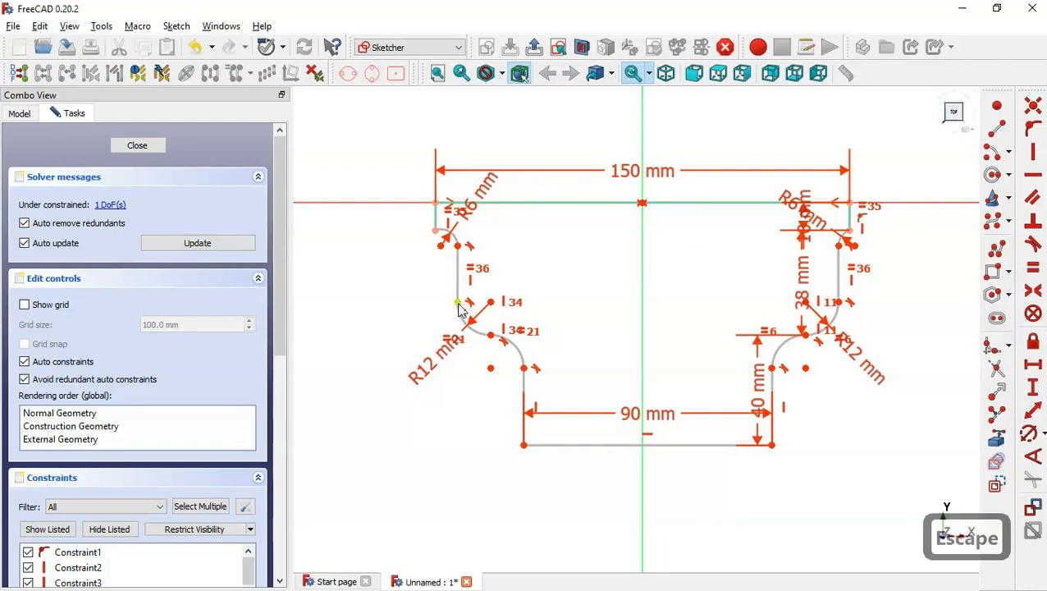
Check the reference drawing and make the bottom line's two end points symmetric about the vertical axis.
mouse_move(457, 302)
left_mouse_down()
mouse_move(468, 275)
mouse_move(483, 288)
mouse_move(489, 279)
mouse_move(457, 290)
mouse_move(457, 301)
left_mouse_up()
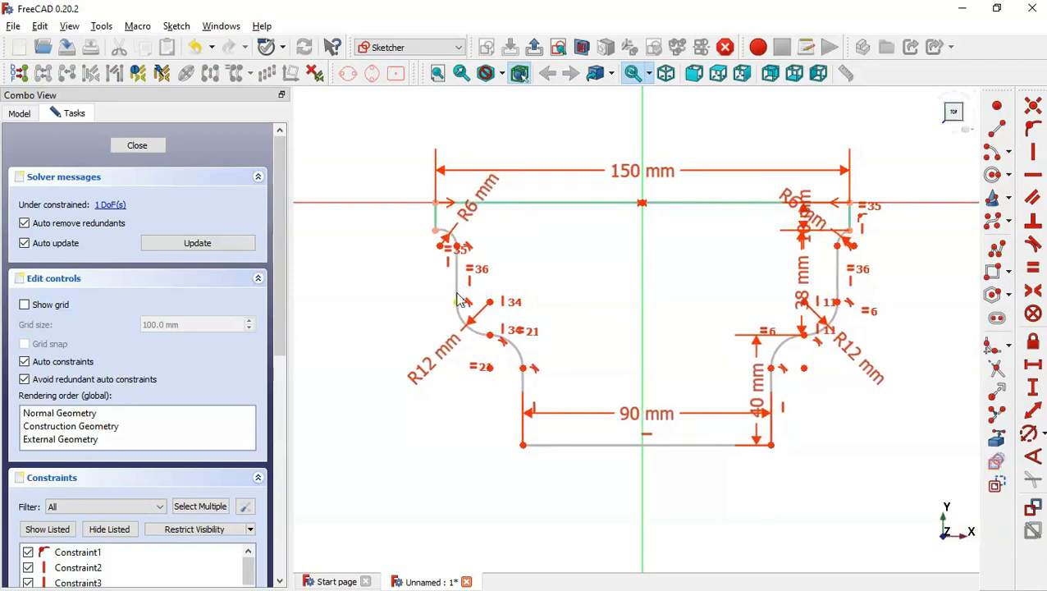
key("alt+Tab")
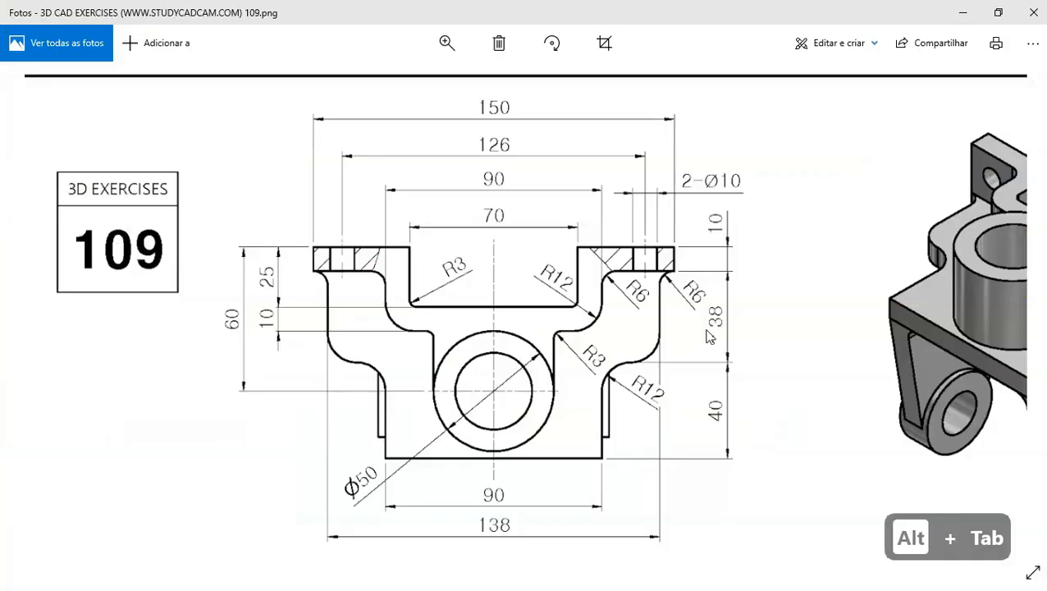
key("alt+Tab")
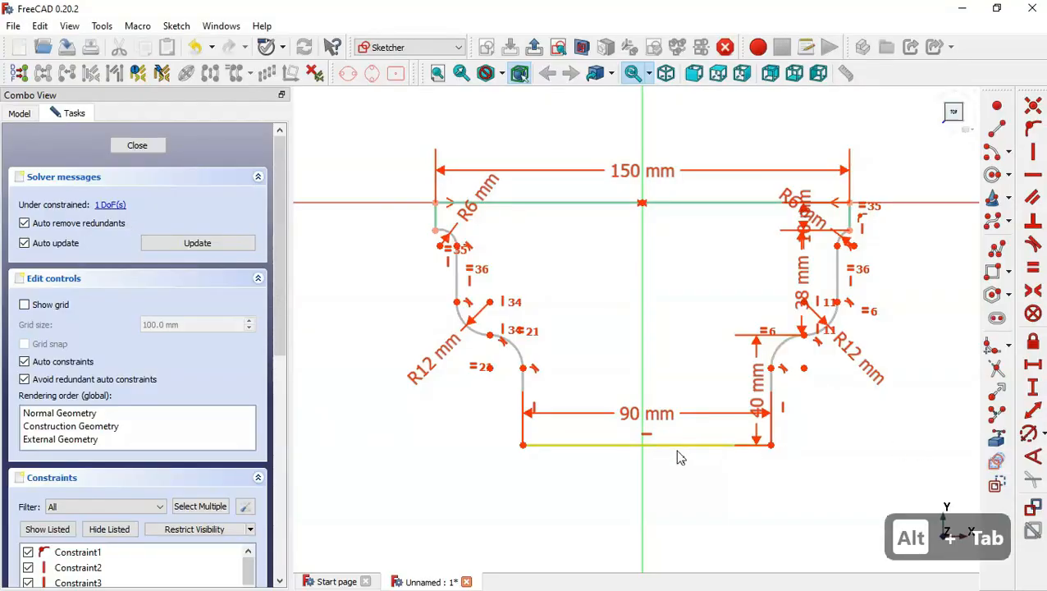
left_click(1035, 294)
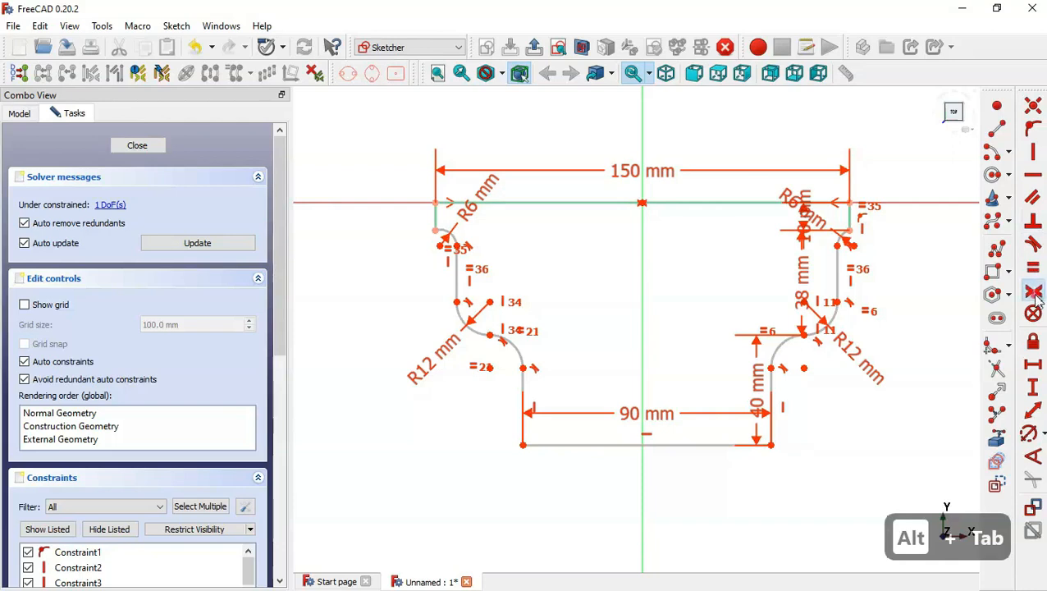
left_click(772, 444)
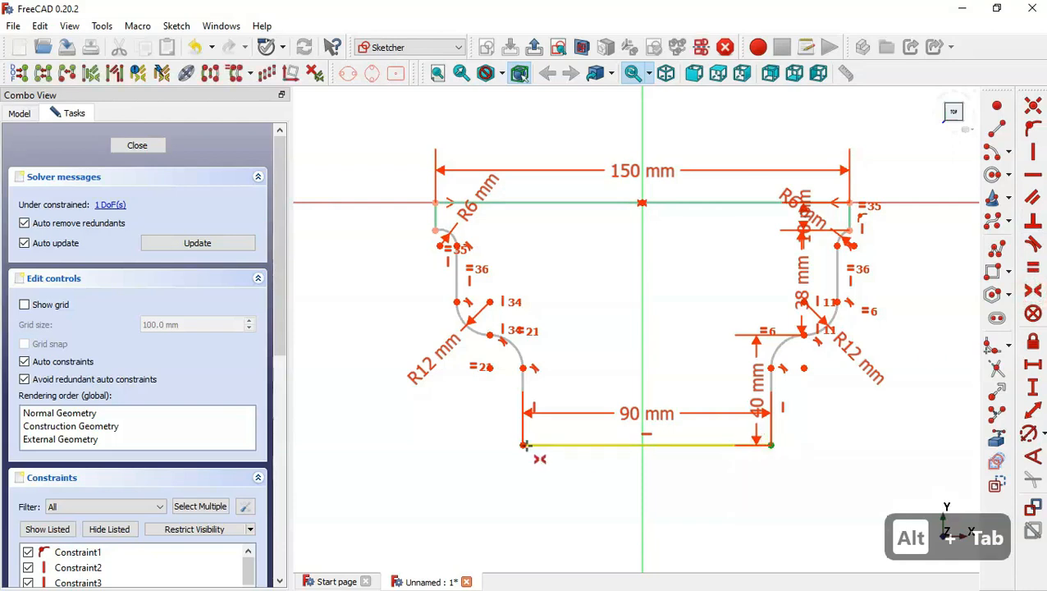
left_click(521, 444)
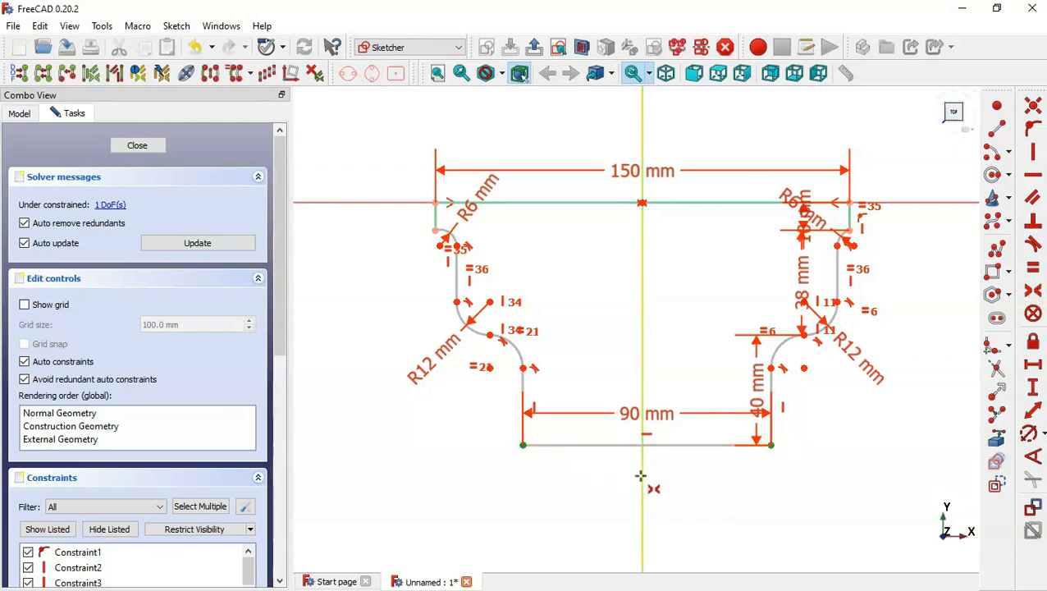
left_click(643, 477)
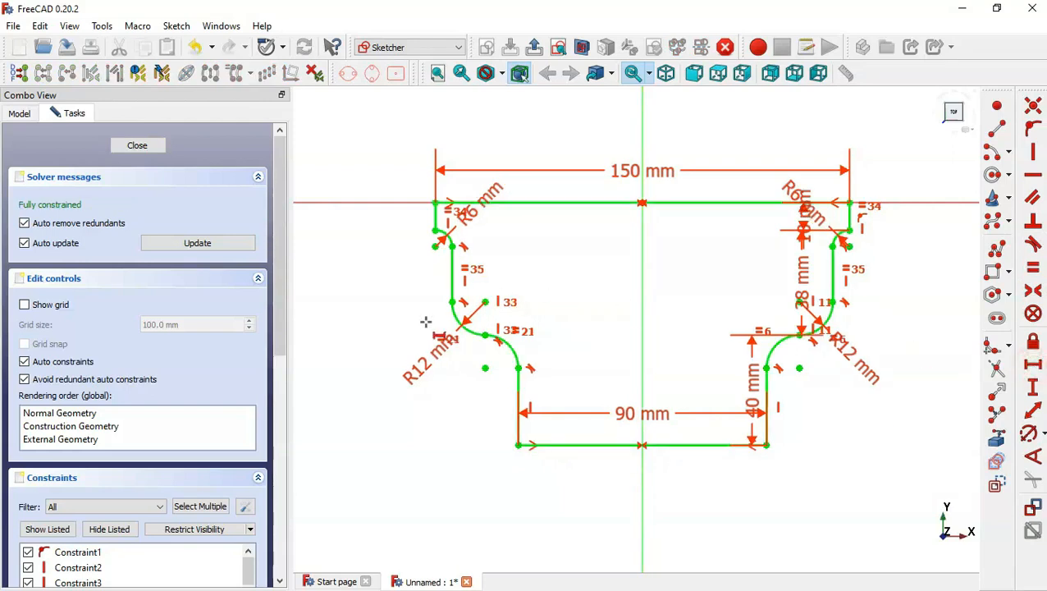
Add a 138 mm horizontal distance between the two lower side points, checking the drawing for the value.
left_click(452, 302)
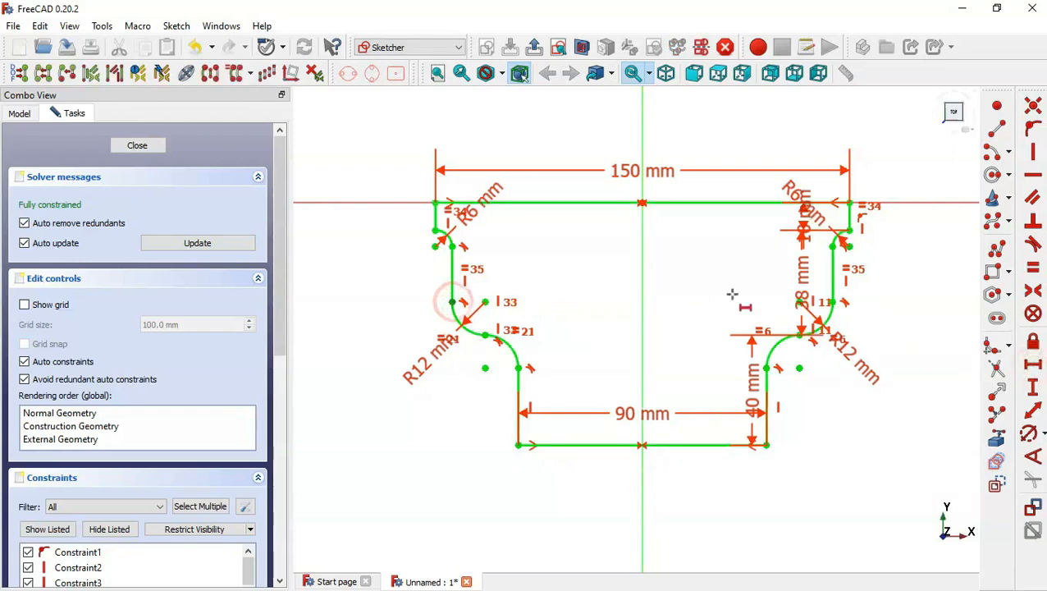
left_click(829, 302)
key("l")
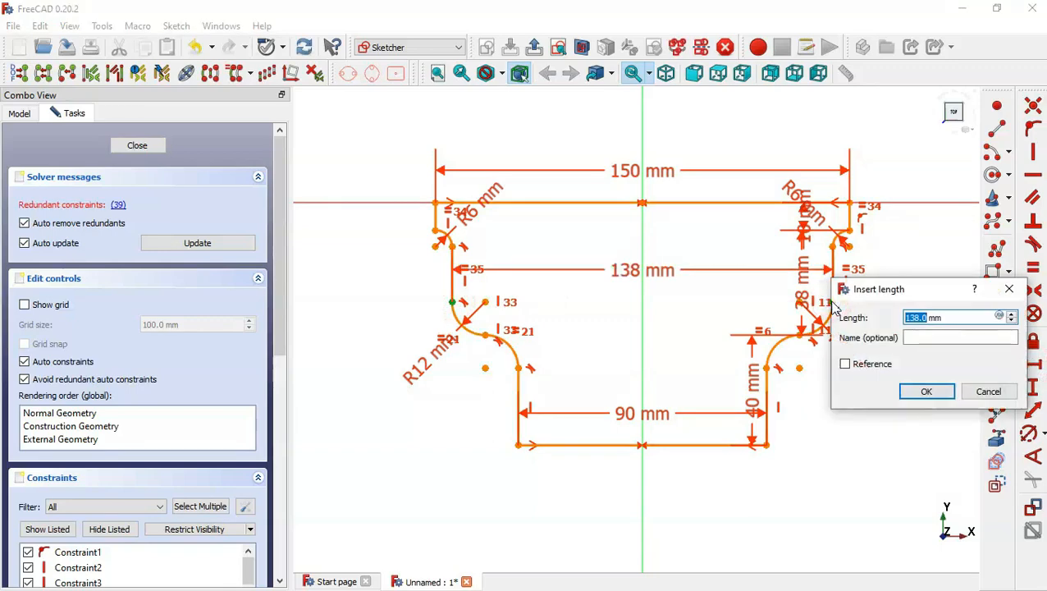
key("alt+Tab")
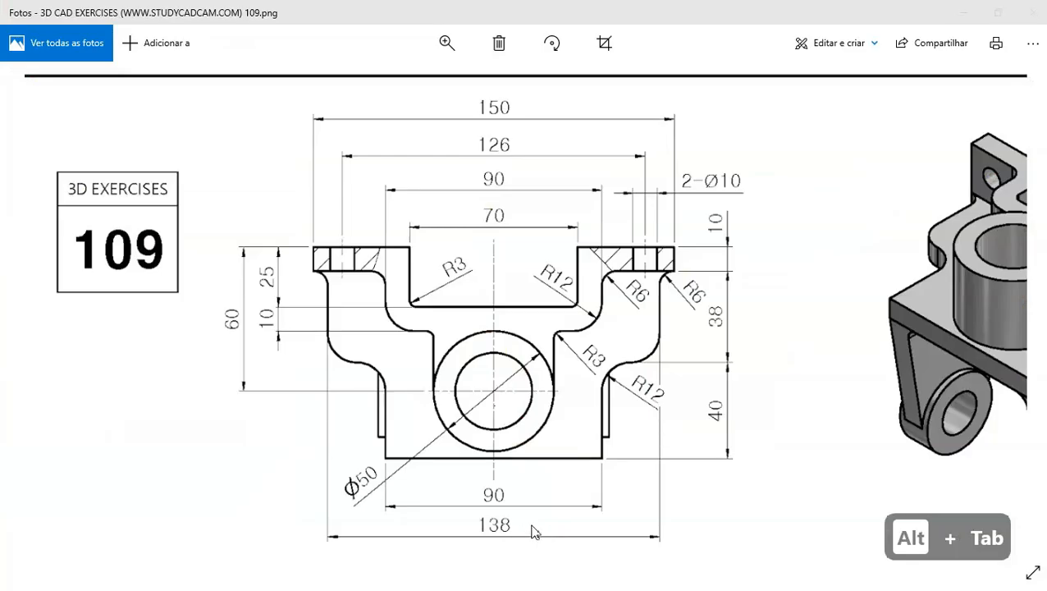
key("alt+Tab")
left_click(987, 392)
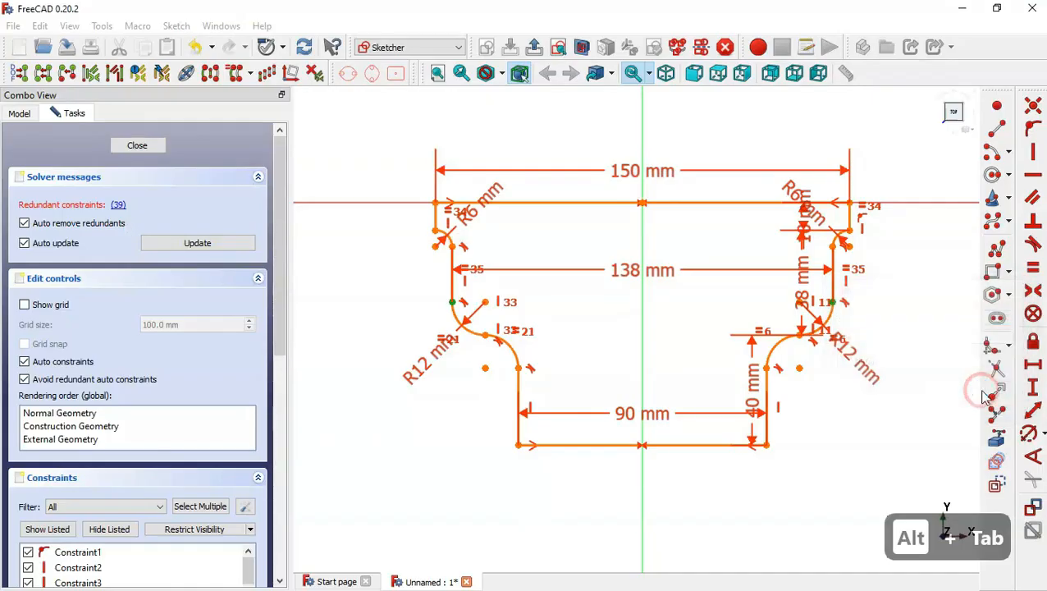
Close the sketch and pad it 10 mm thick in the isometric view, checking the drawing for the thickness.
left_click(535, 46)
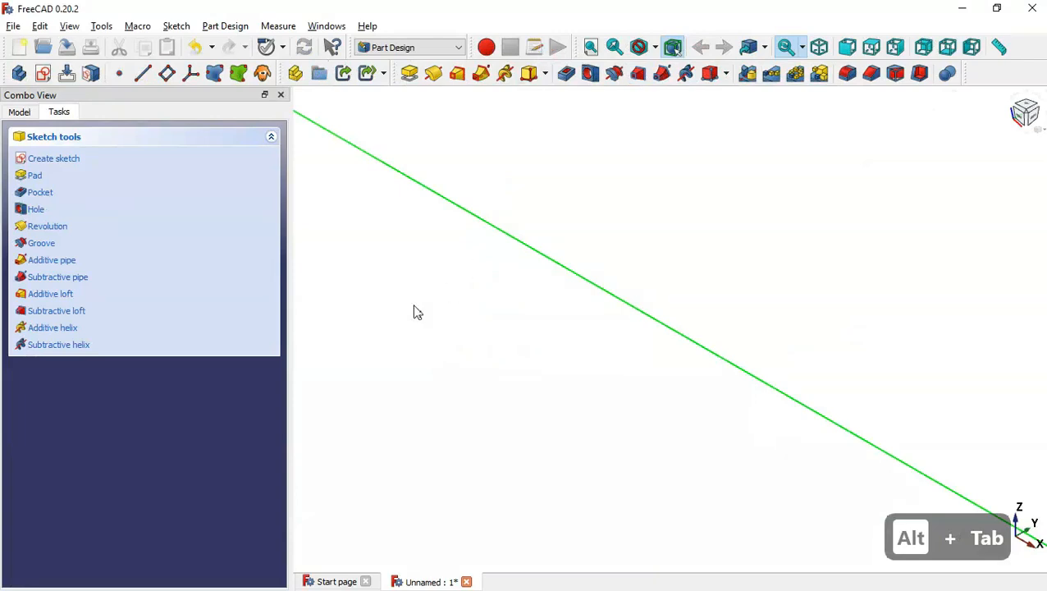
key("Home")
left_click(410, 75)
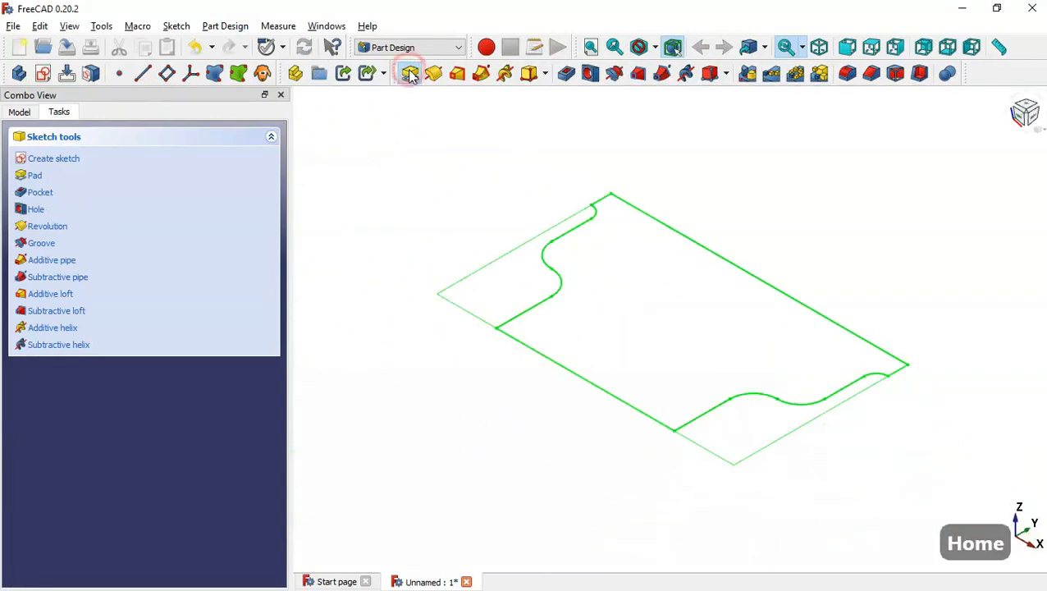
key("alt+Tab")
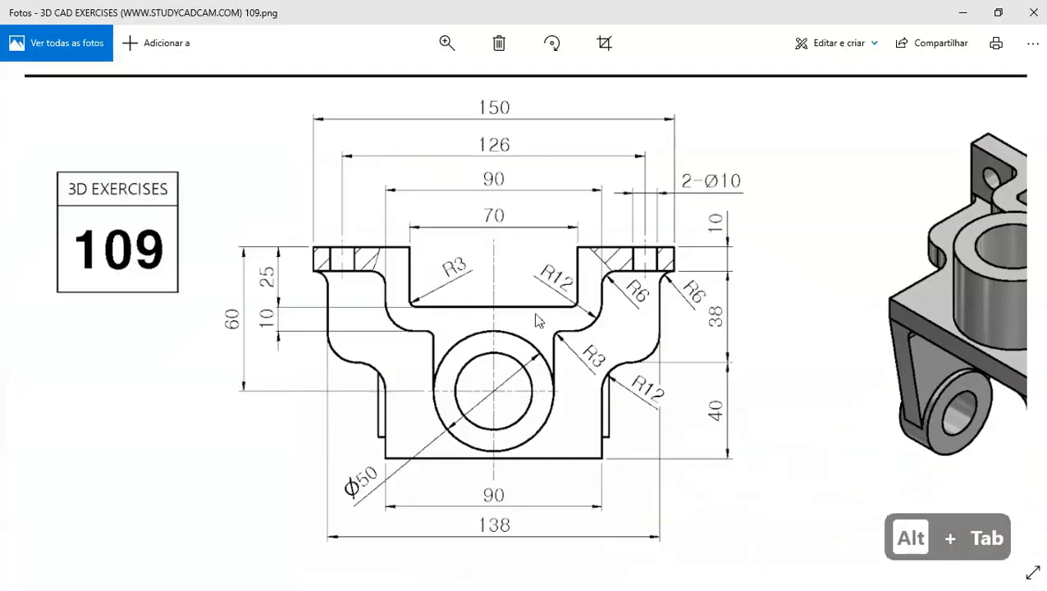
key("Down")
key("Down")
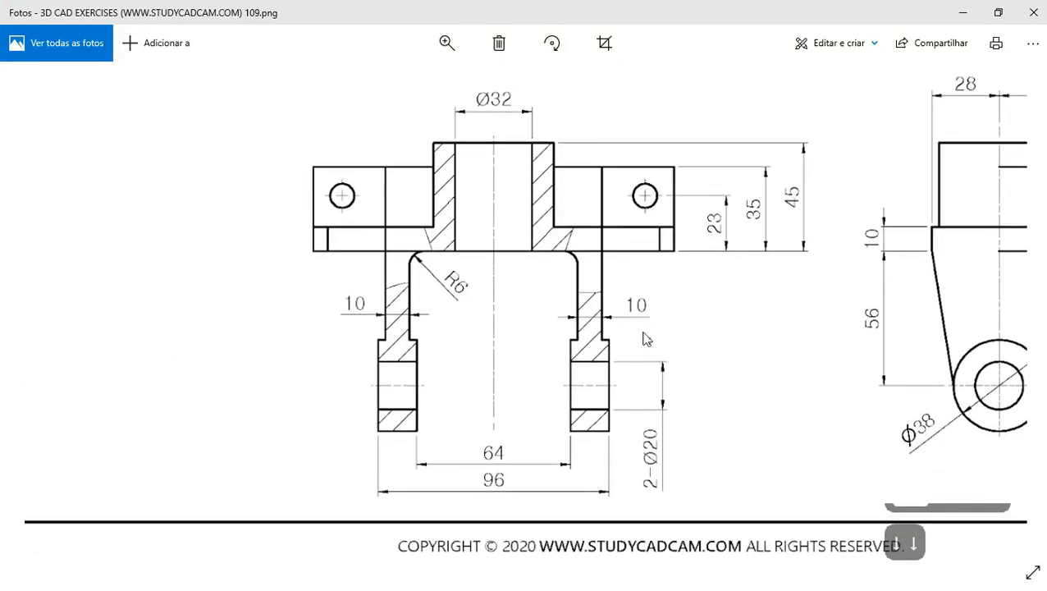
key("alt+Tab")
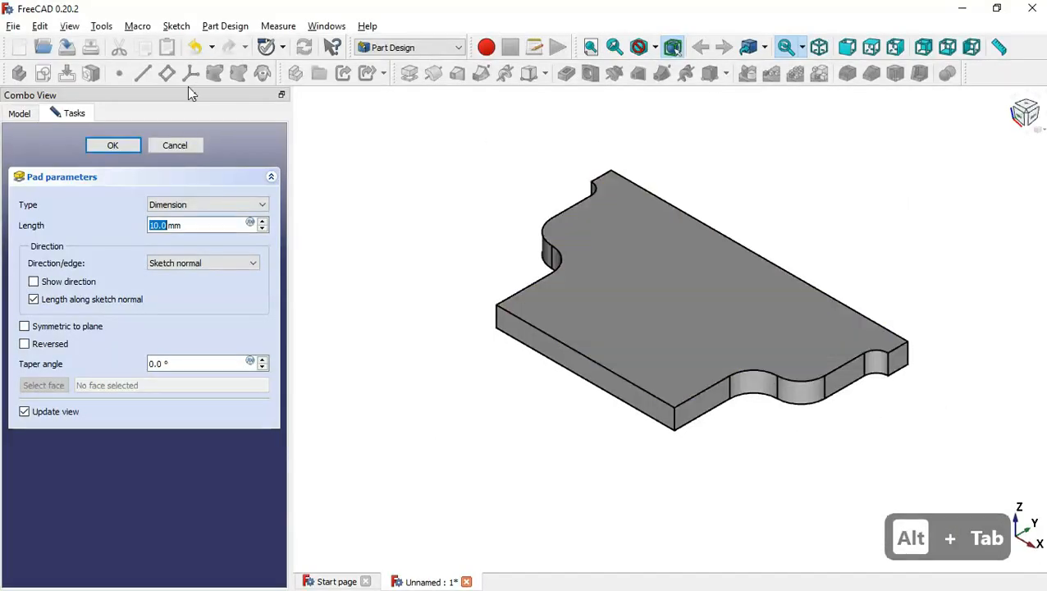
left_click(112, 145)
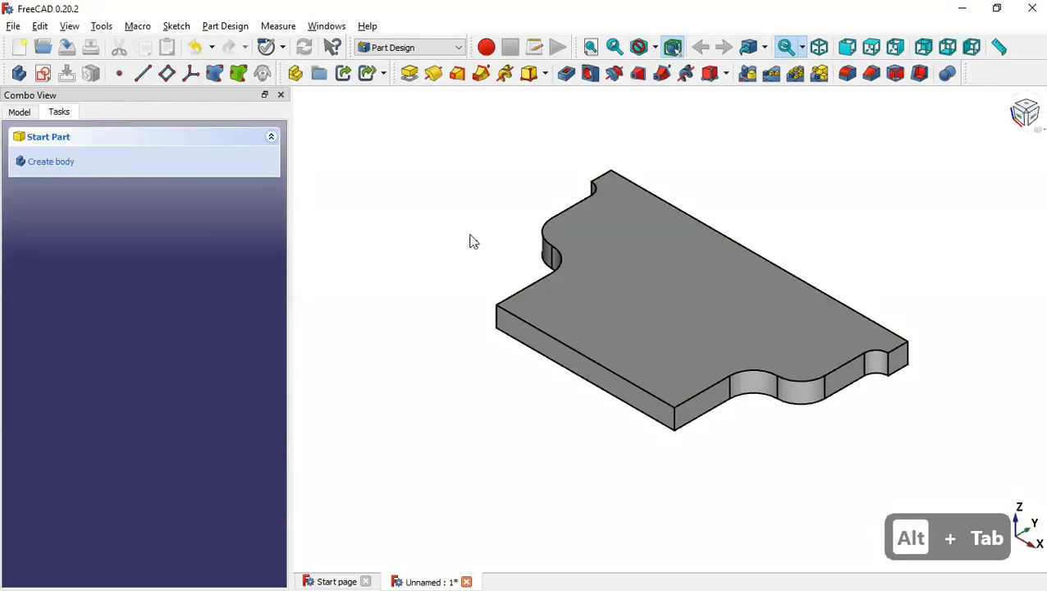
Start a new sketch on the pad's top face, checking the reference drawing's views for the next feature.
left_click(719, 308)
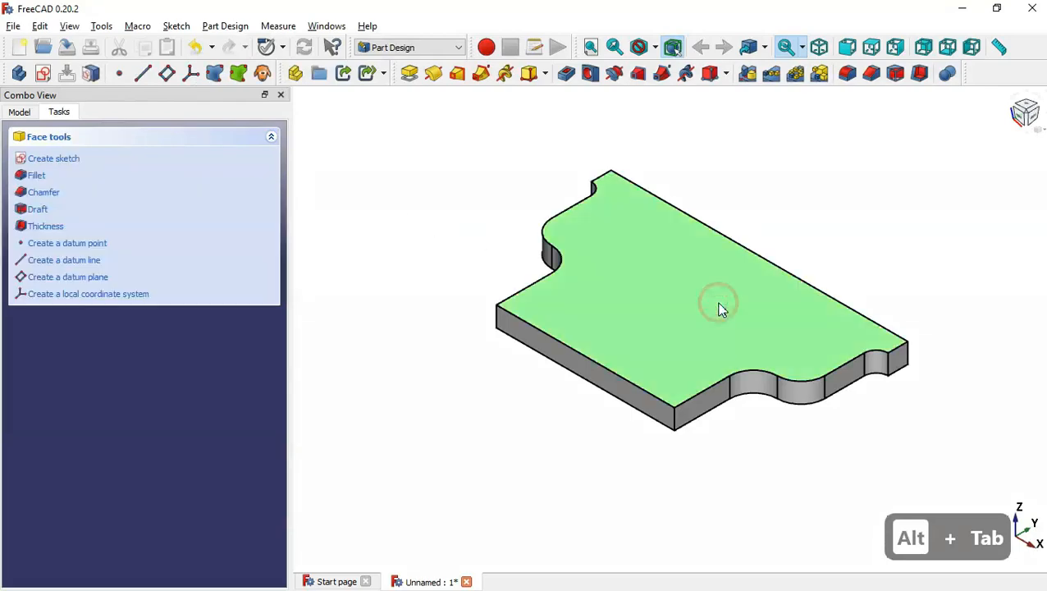
left_click(45, 73)
key("alt+Tab")
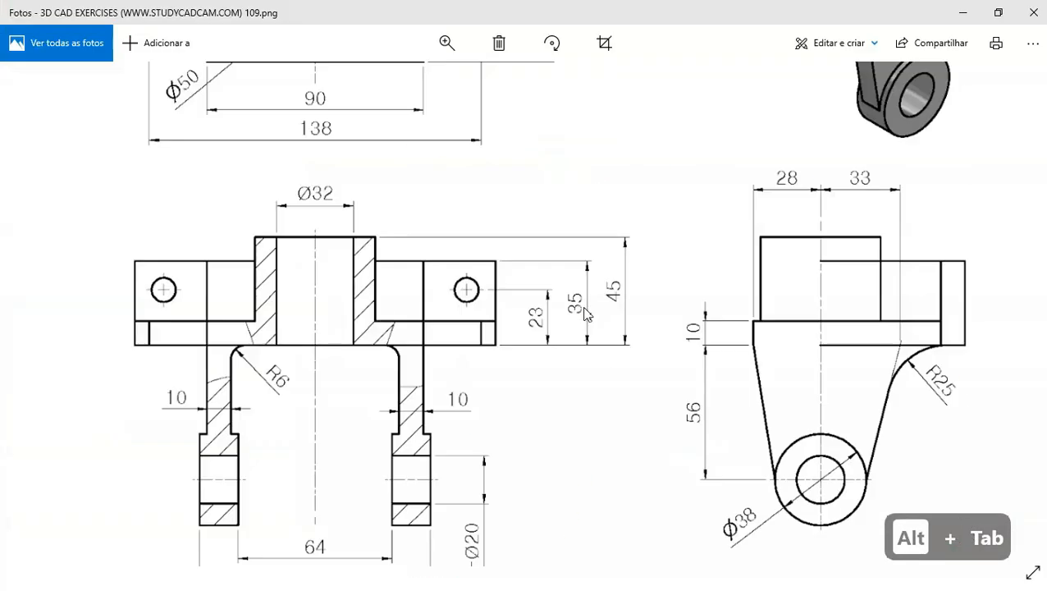
double_click(748, 375)
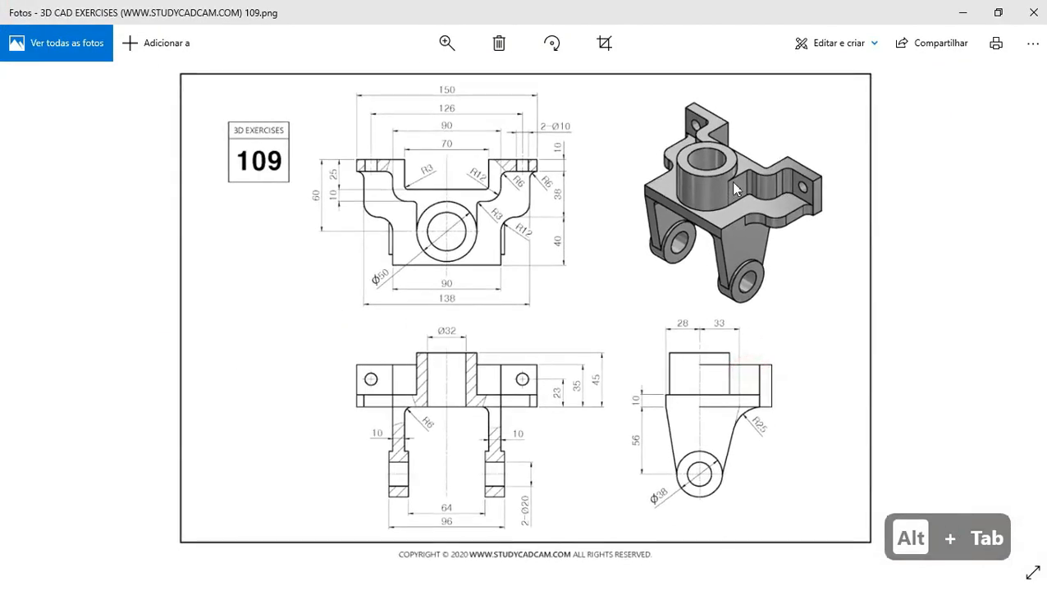
double_click(732, 152)
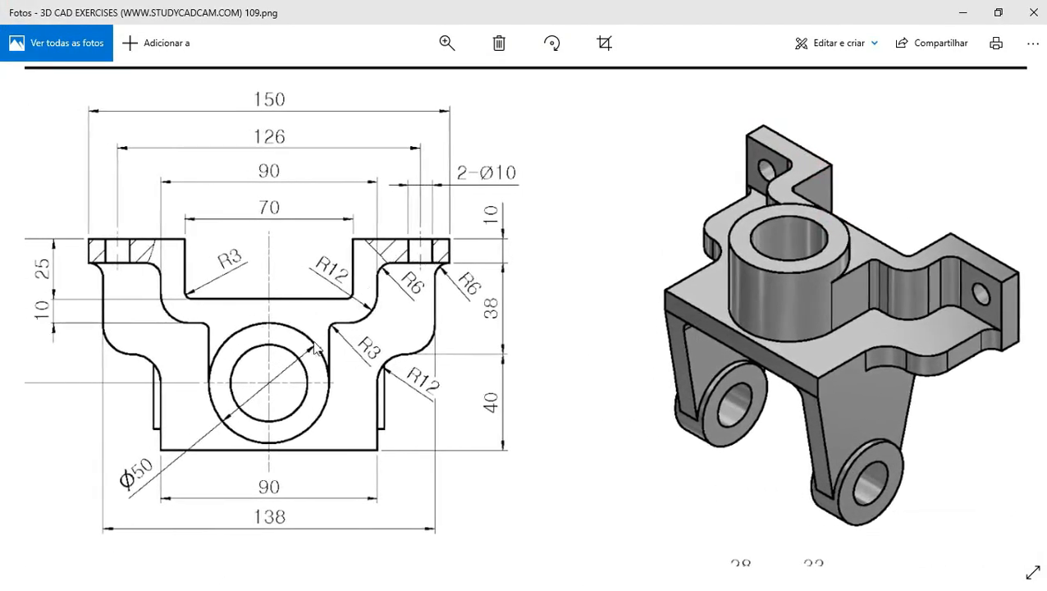
key("alt+Tab")
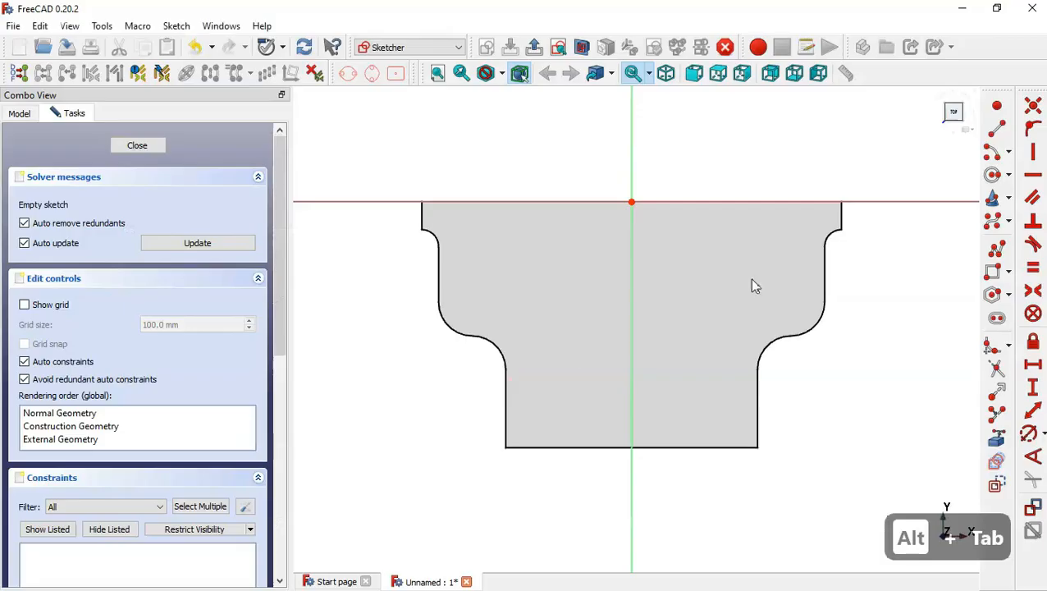
Project the pad's right short end edge as external geometry and draw a stepped polyline from it down toward the centre.
left_click(1002, 442)
left_click(843, 218)
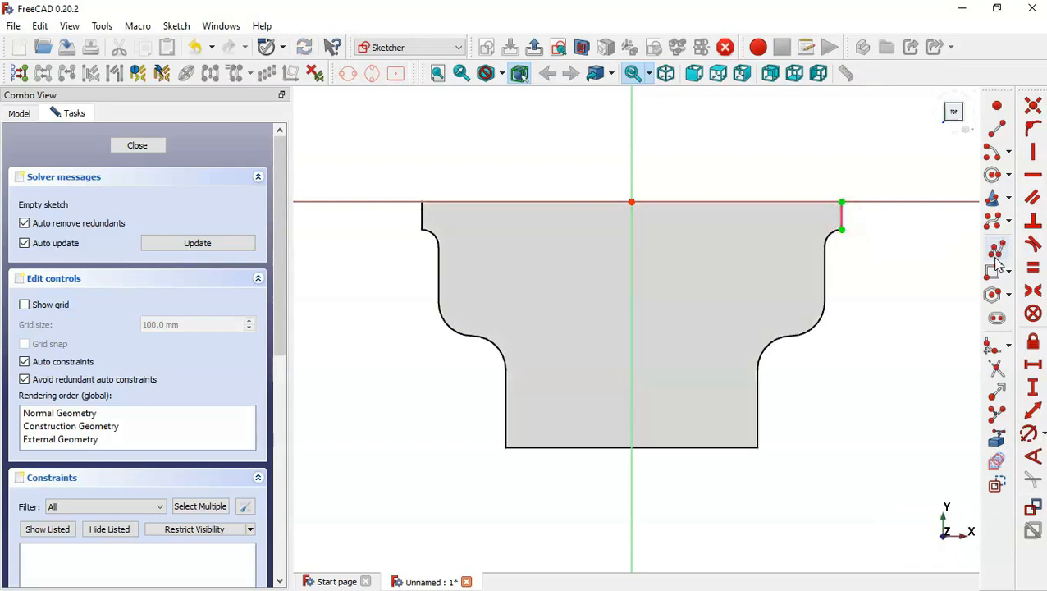
left_click(995, 254)
left_click(840, 202)
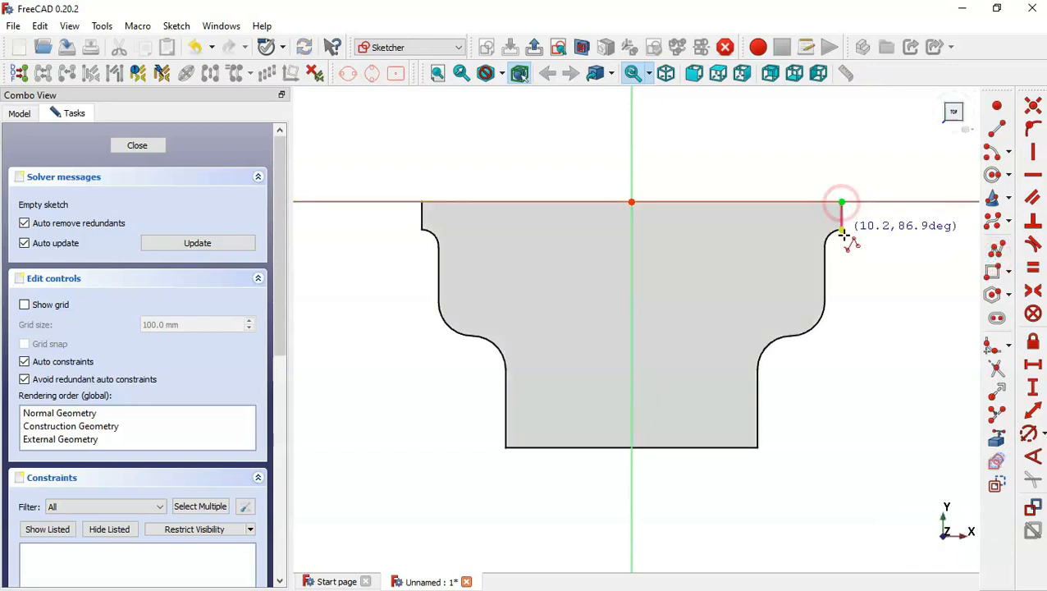
left_click(841, 227)
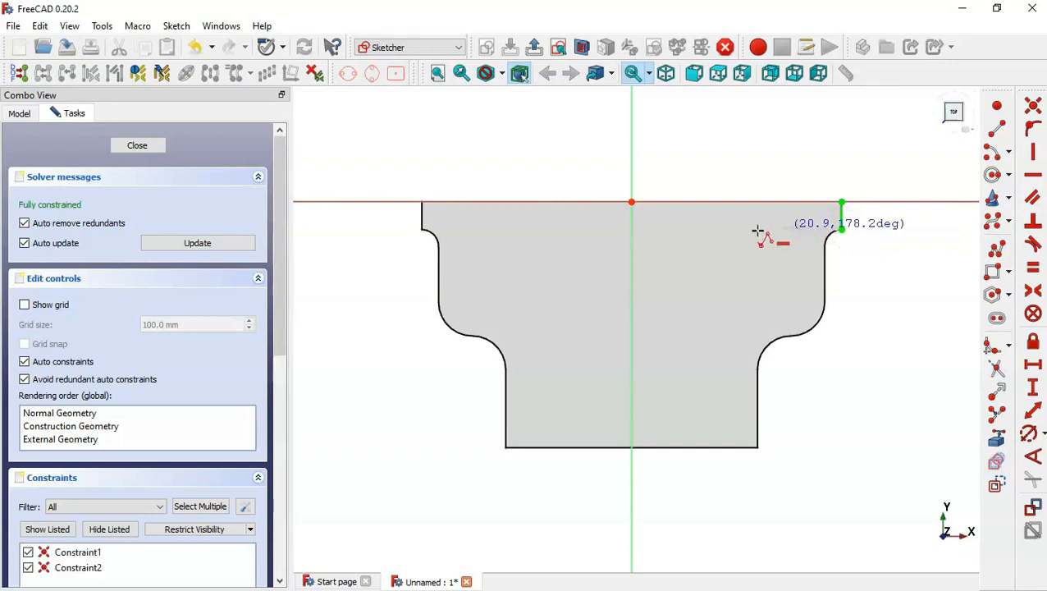
left_click(740, 232)
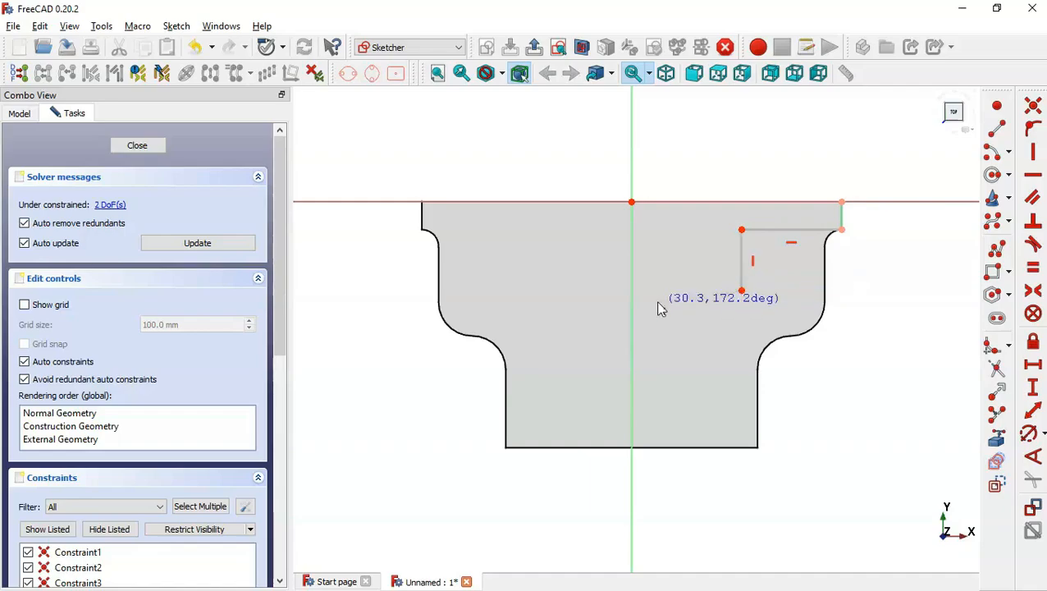
key("alt+Tab")
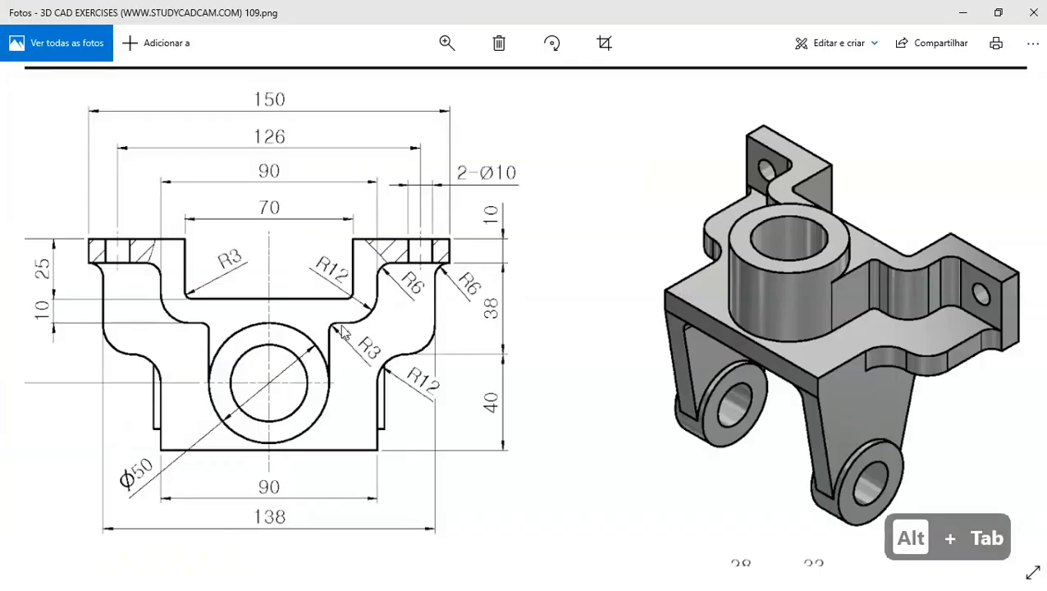
key("alt+Tab")
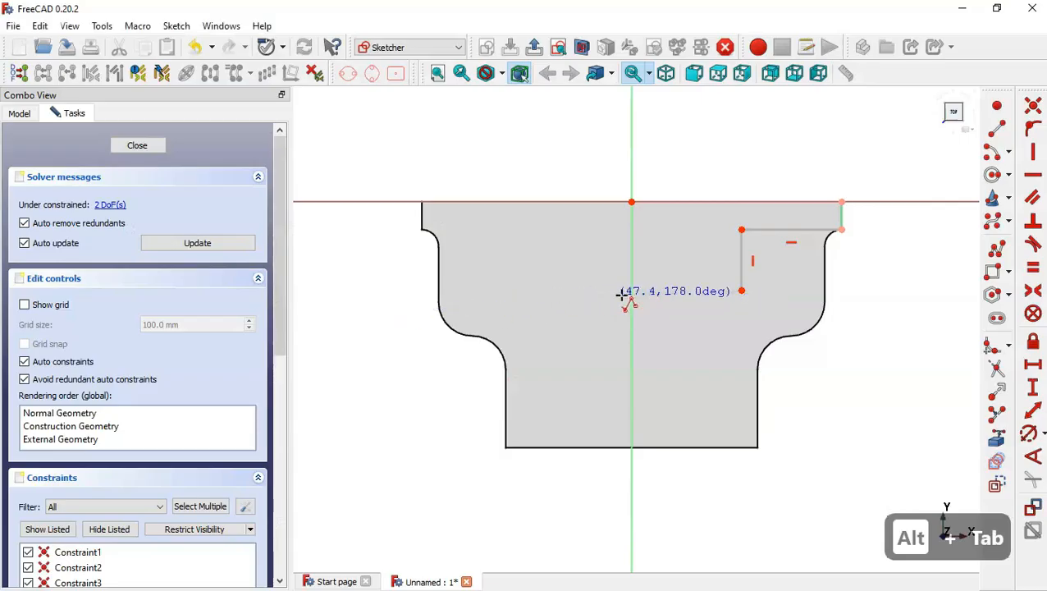
left_click(679, 290)
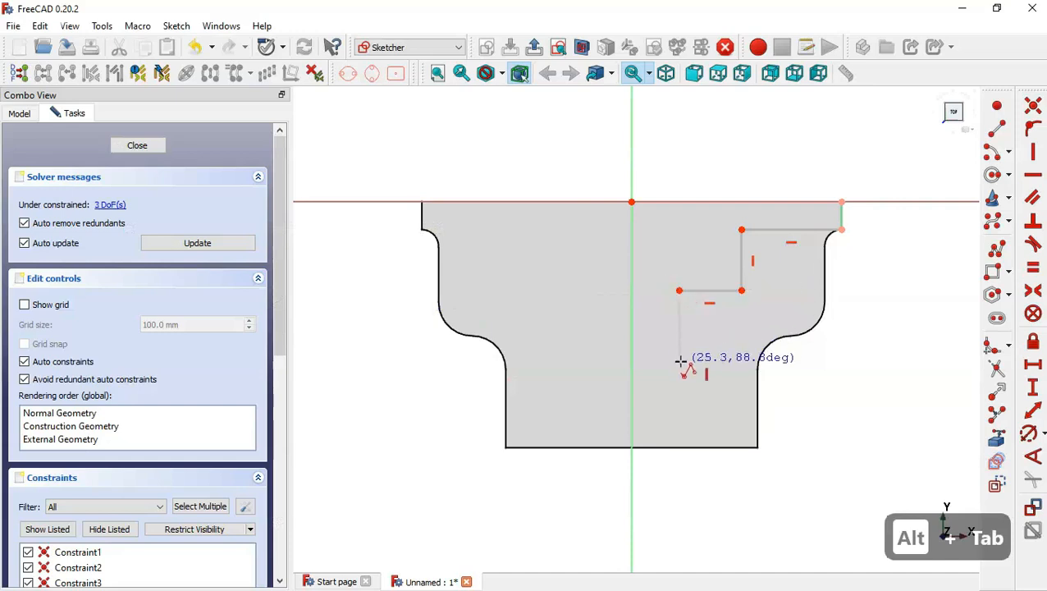
left_click(679, 361)
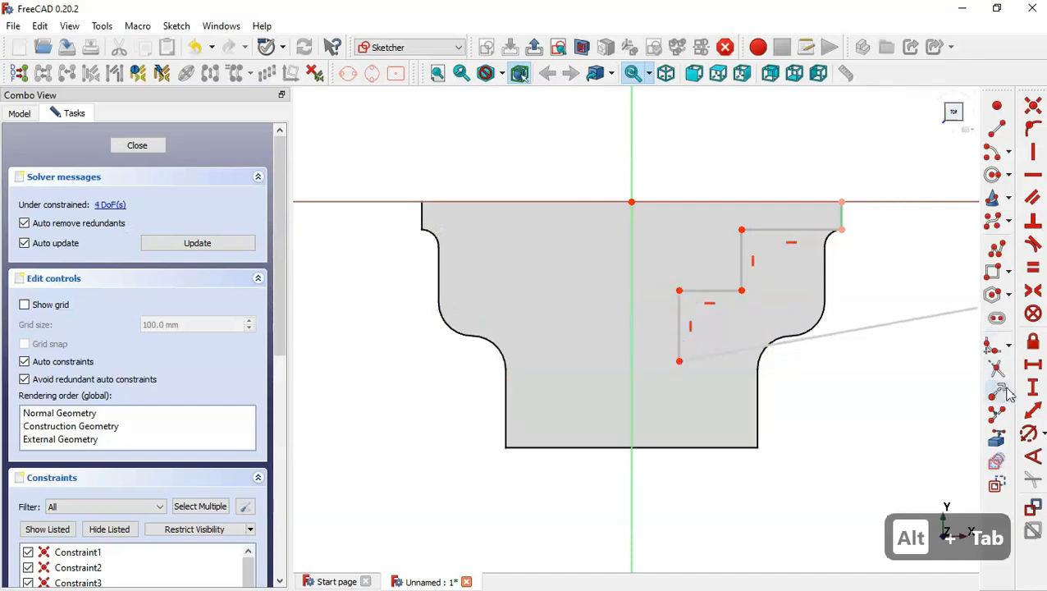
key("Escape")
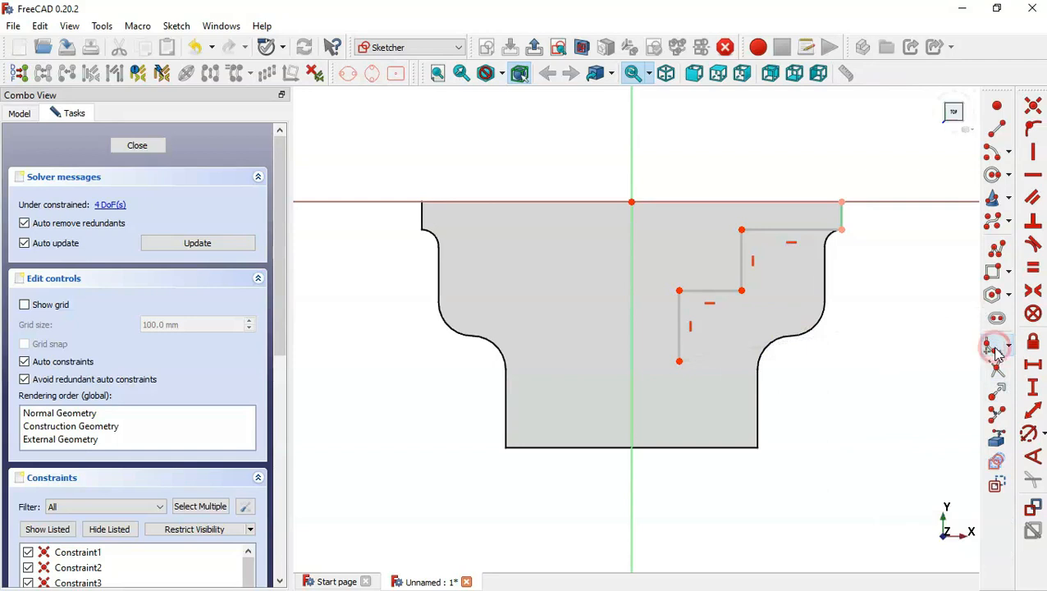
Fillet the three inner corners of the stepped polyline, then check the reference drawing.
left_click(764, 232)
left_click(744, 240)
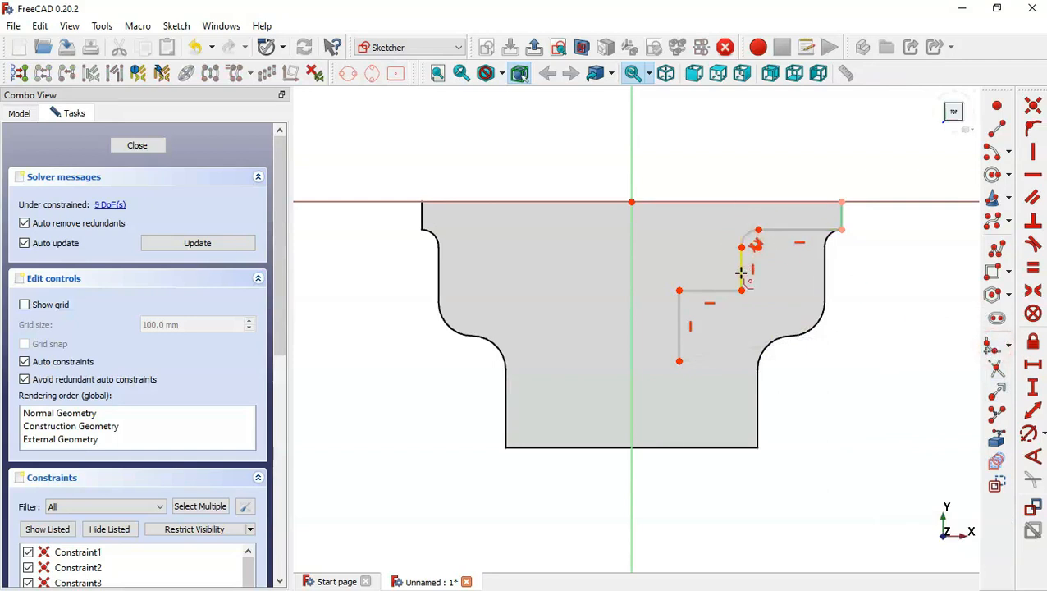
left_click(740, 273)
left_click(741, 275)
left_click(730, 290)
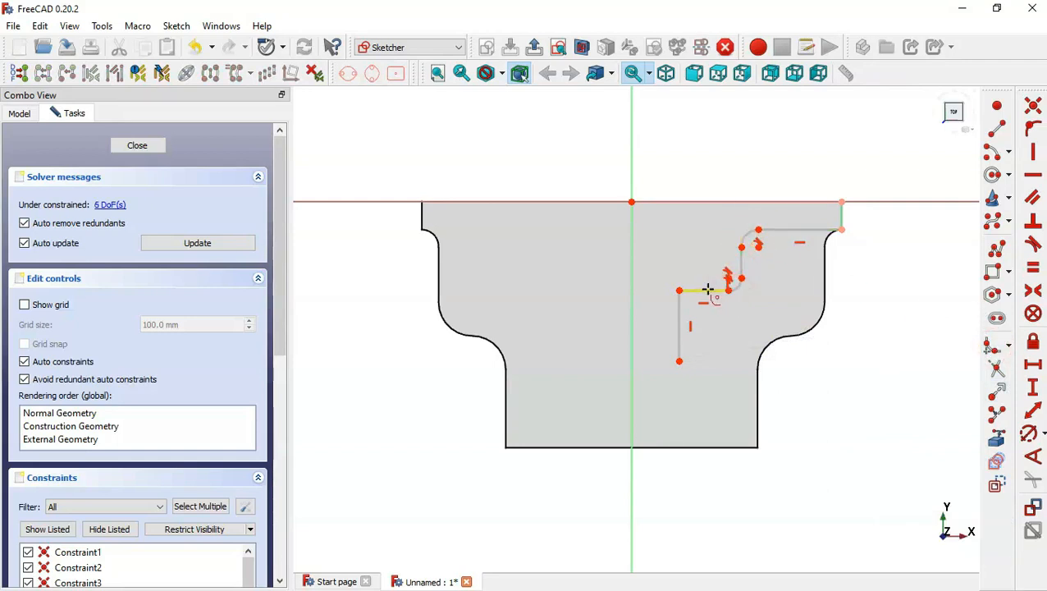
left_click(703, 290)
left_click(681, 304)
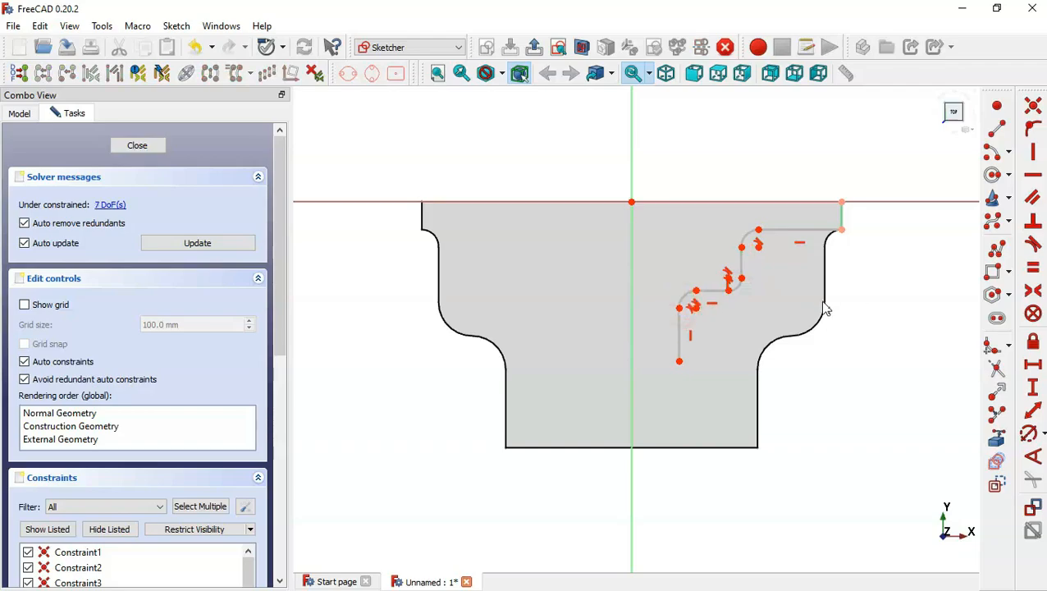
key("alt+Tab")
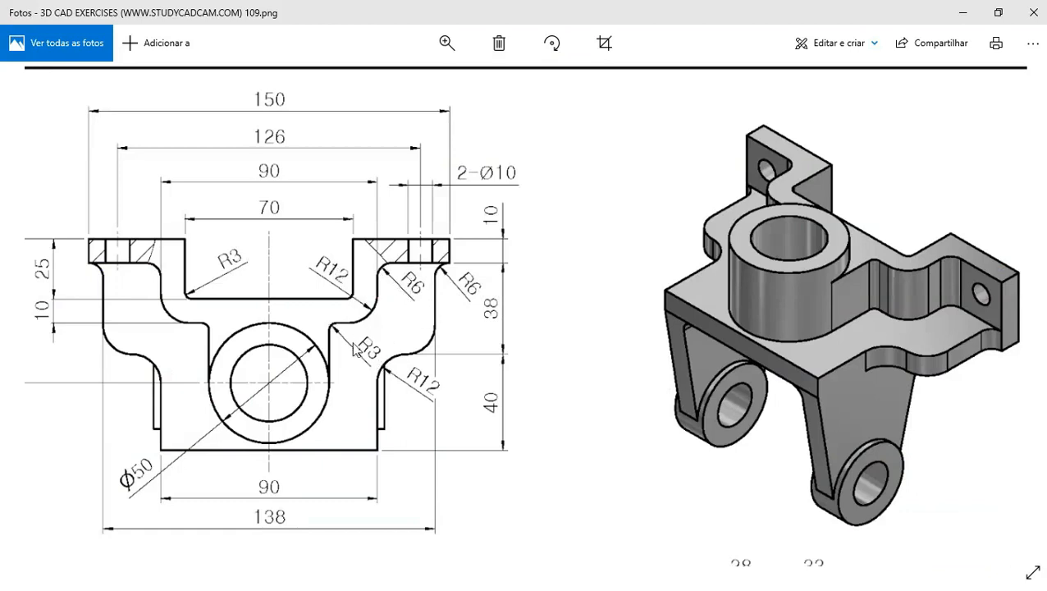
Constrain the three fillets of the stepped polyline to radii of 12 mm, 3 mm and 6 mm, checking the drawing.
key("alt+Tab")
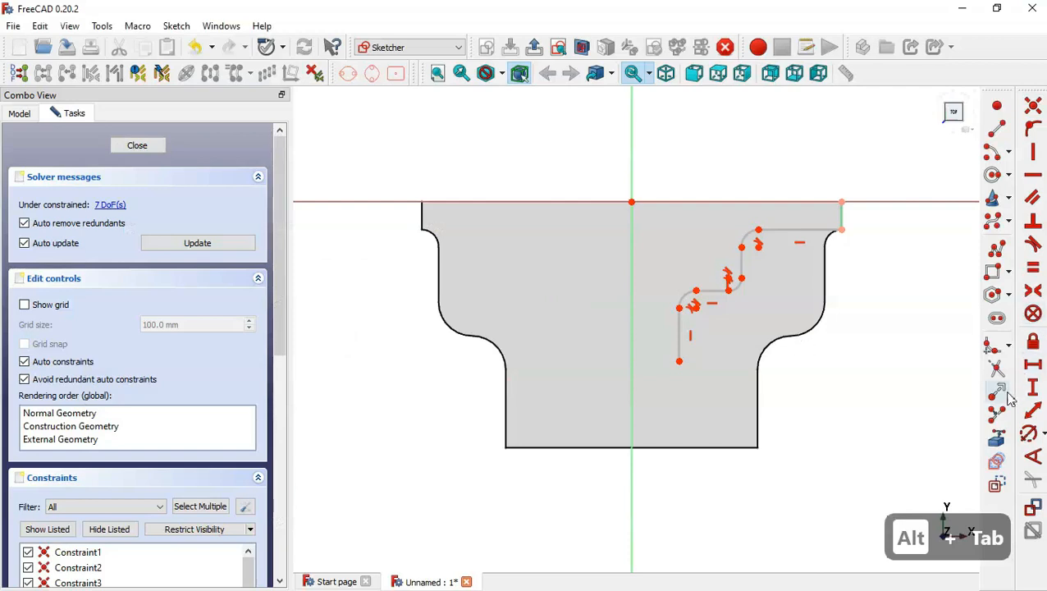
left_click(1030, 435)
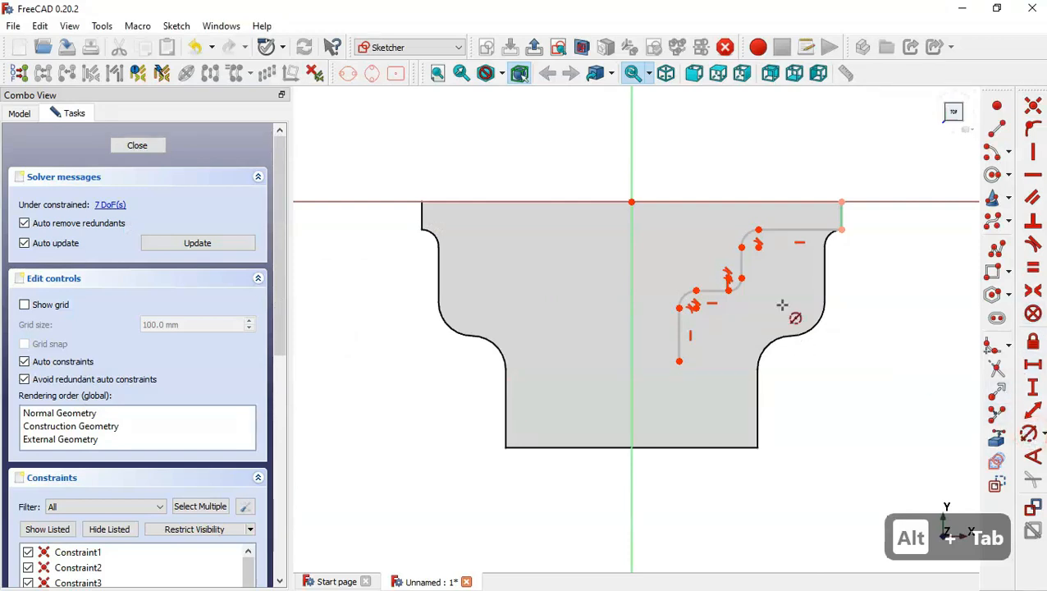
left_click(740, 296)
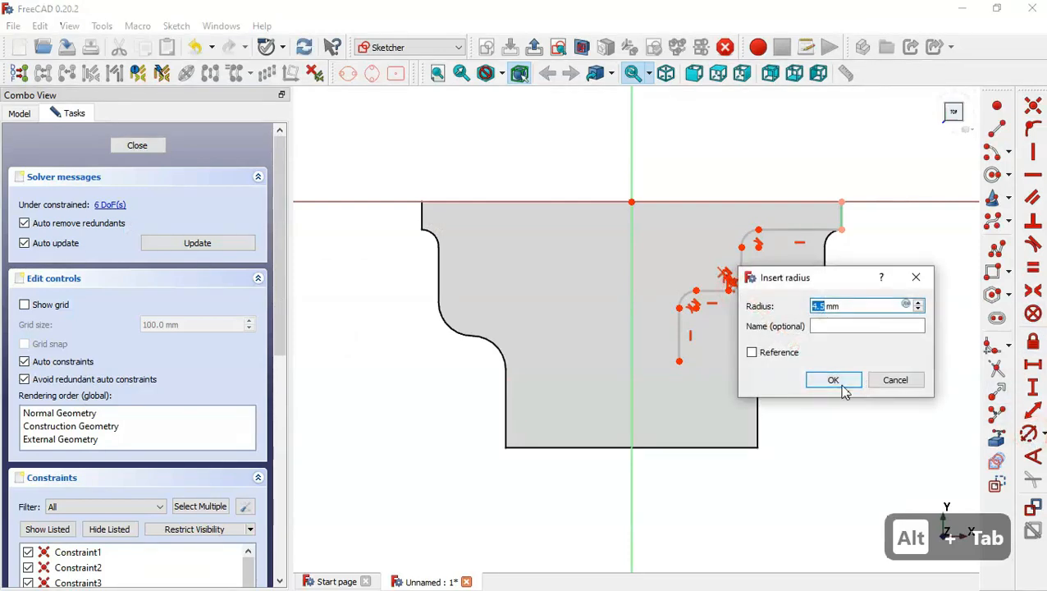
type("12")
key("Return")
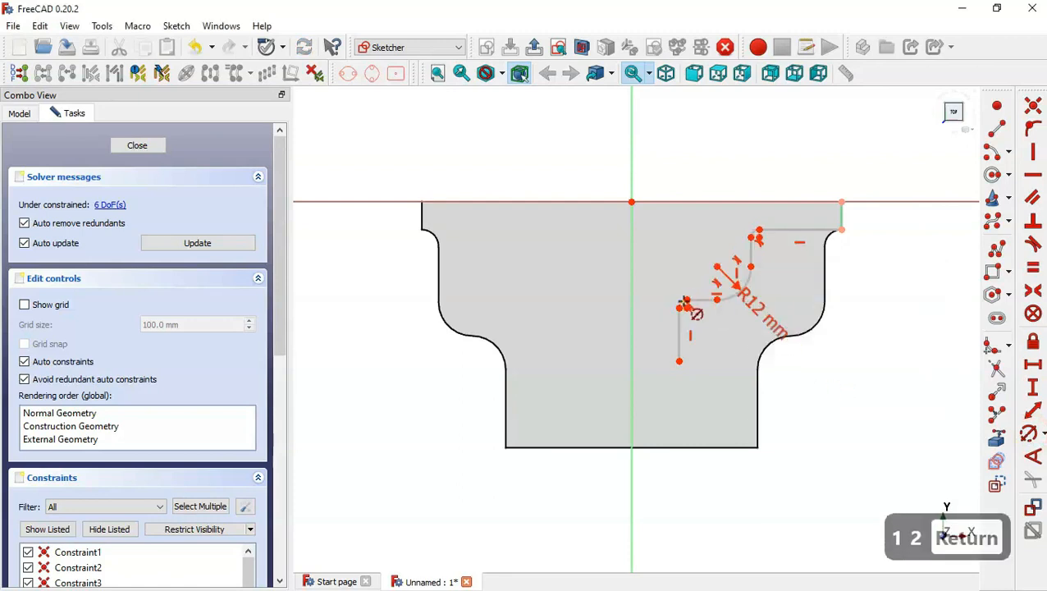
left_click(682, 303)
key("alt+Tab")
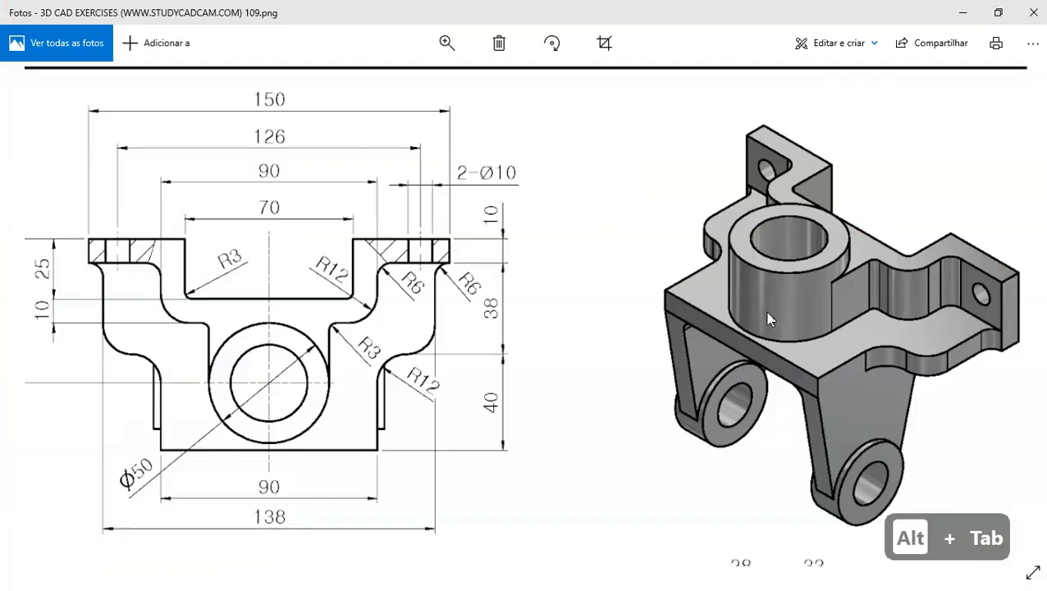
type("3")
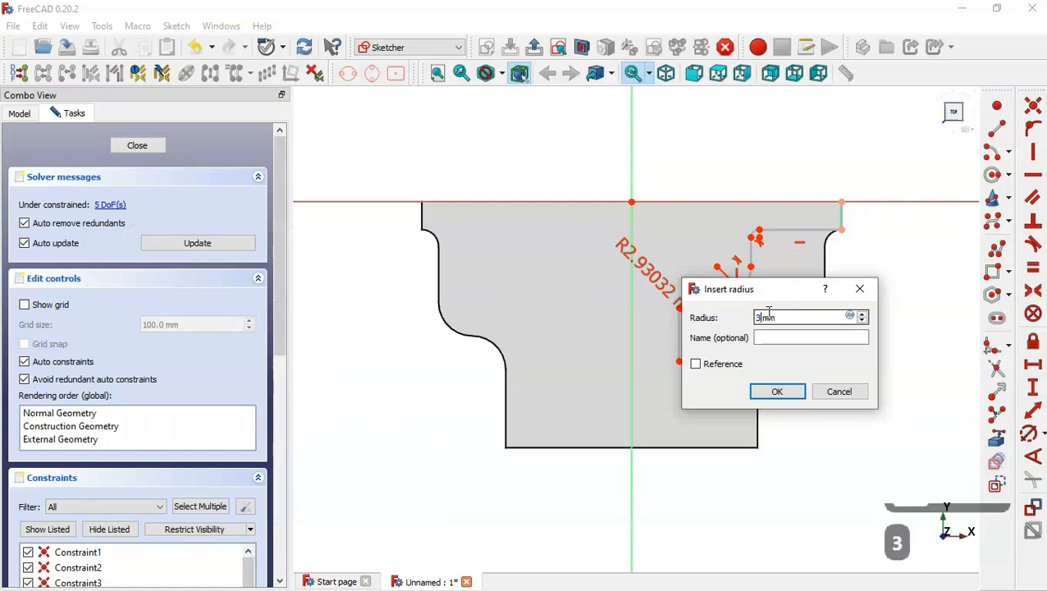
key("Return")
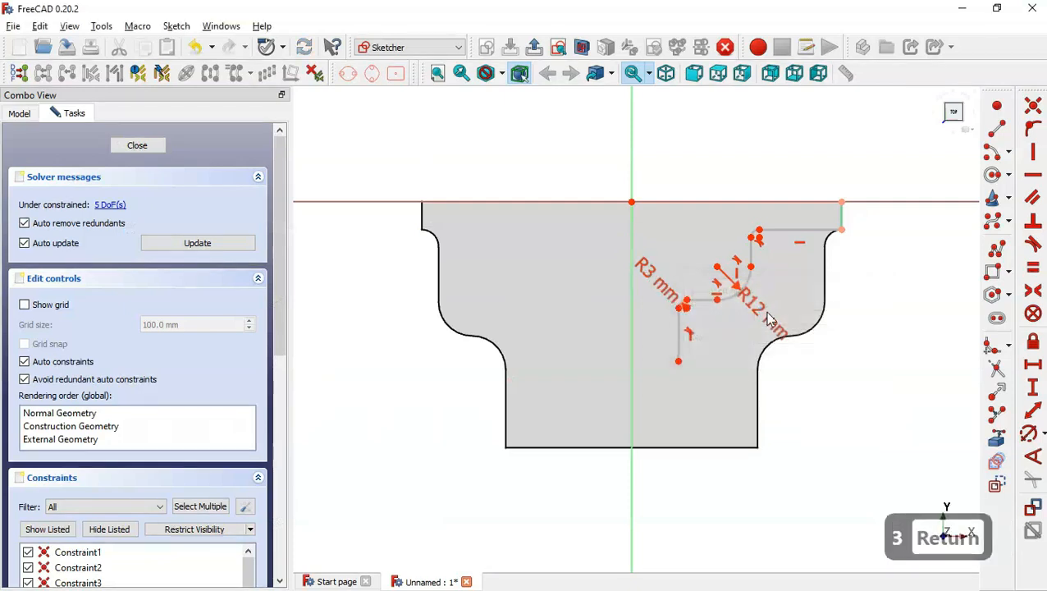
left_click(753, 232)
type("6")
key("Return")
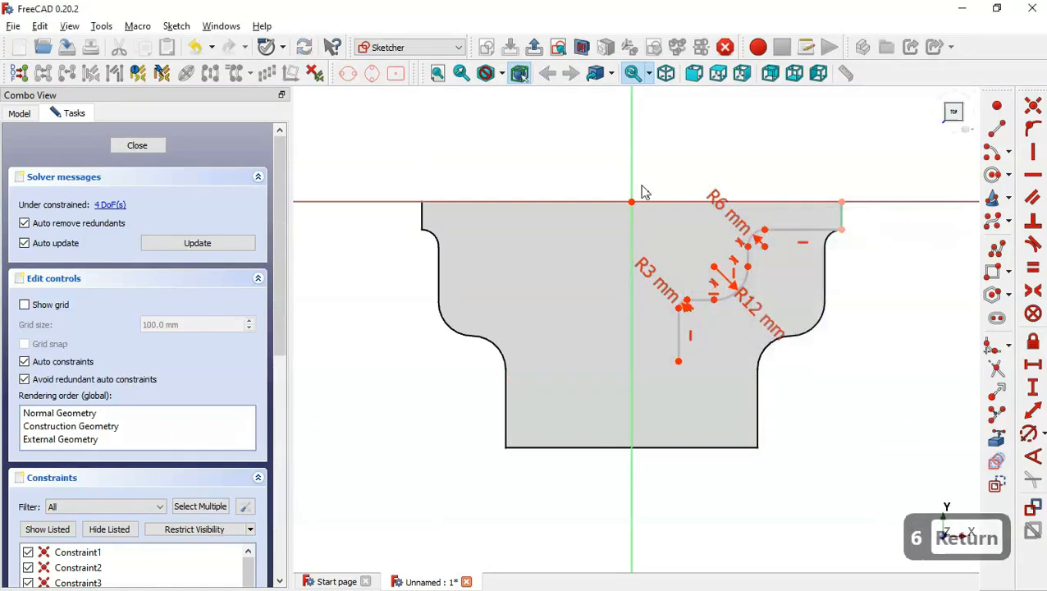
key("Escape")
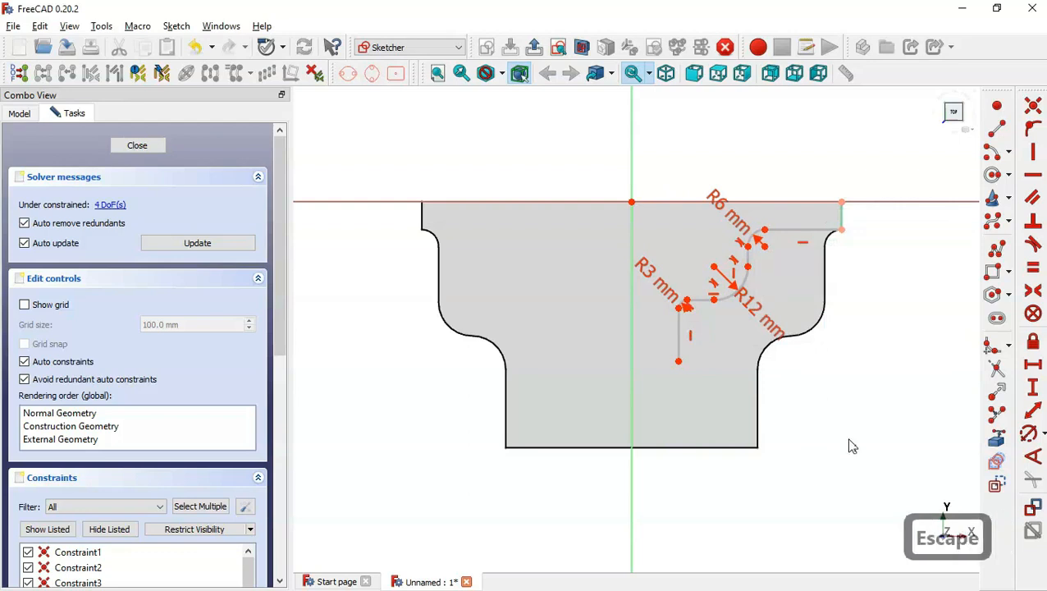
Draw an arc centred on the vertical axis, below the lower end of the stepped polyline.
left_click(995, 438)
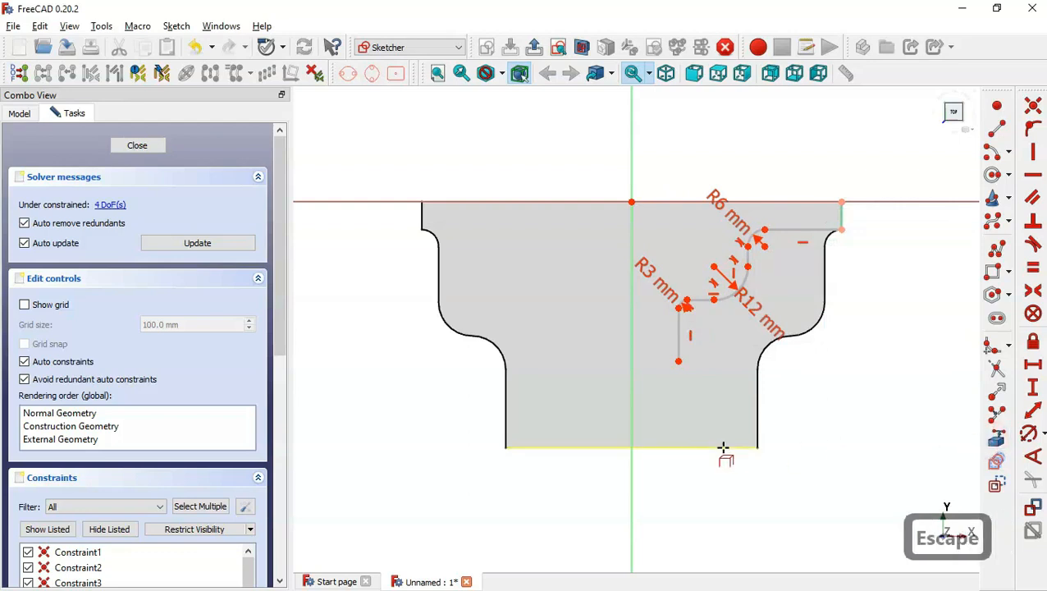
key("Escape")
left_click(991, 150)
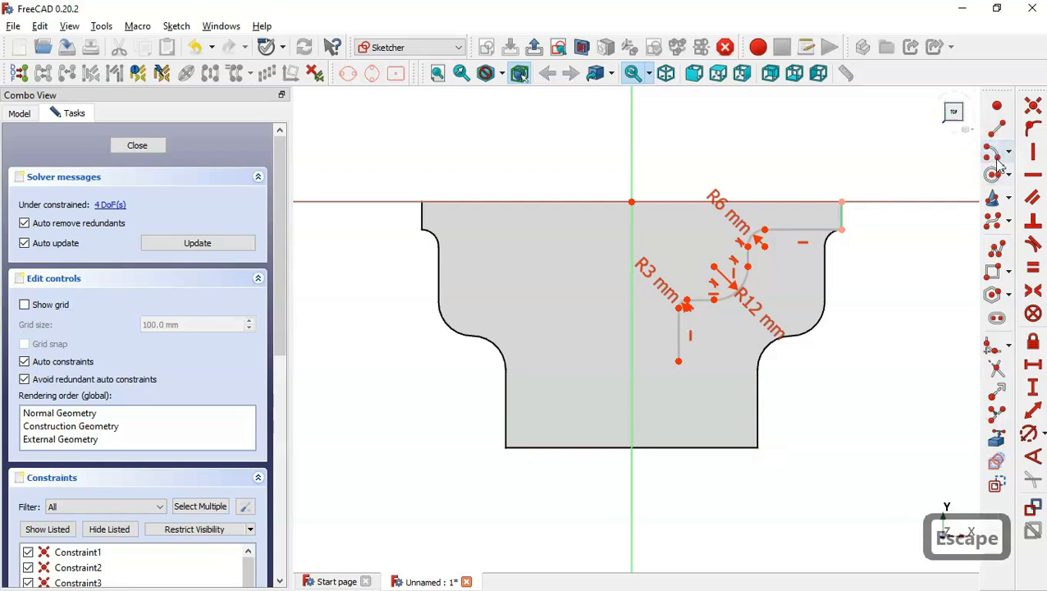
left_click(631, 297)
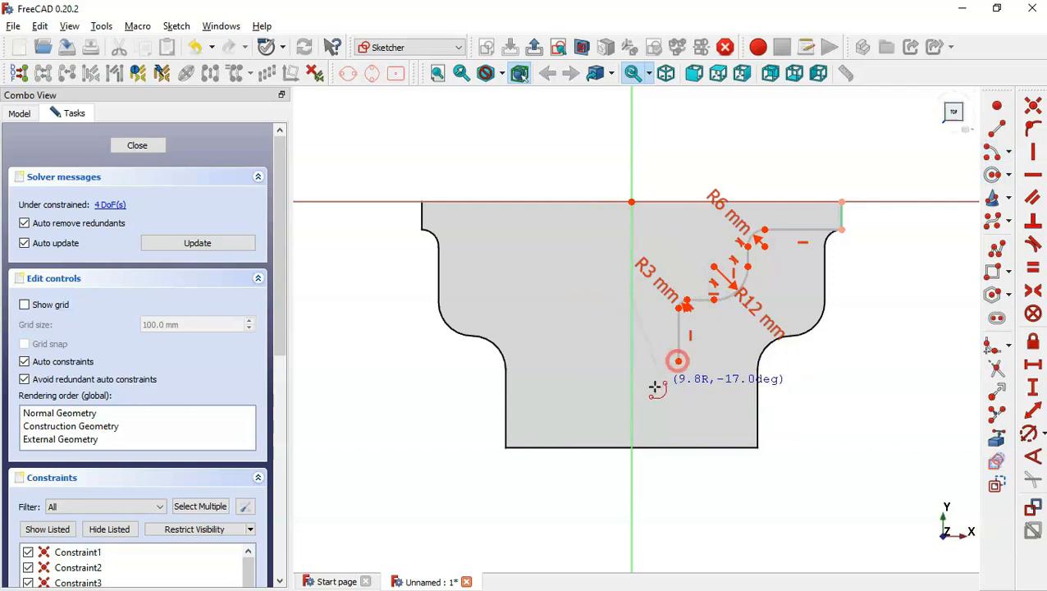
left_click(654, 385)
left_click(593, 399)
key("Escape")
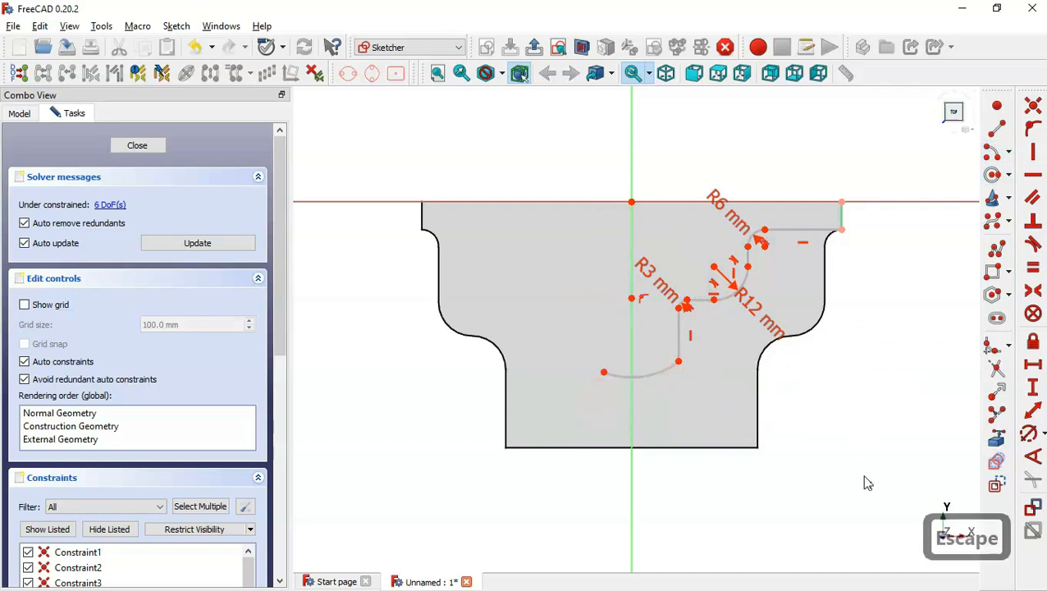
Mirror the stepped polyline and its fillets about the vertical axis.
mouse_move(866, 482)
left_mouse_down()
mouse_move(729, 145)
mouse_move(667, 137)
left_mouse_up()
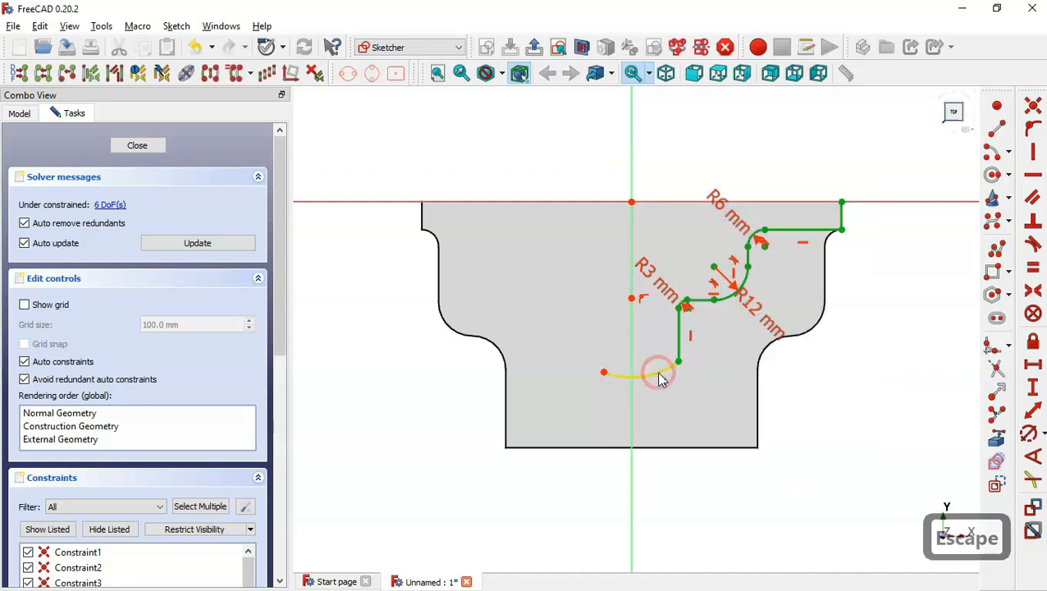
left_click(661, 374)
left_click(632, 188)
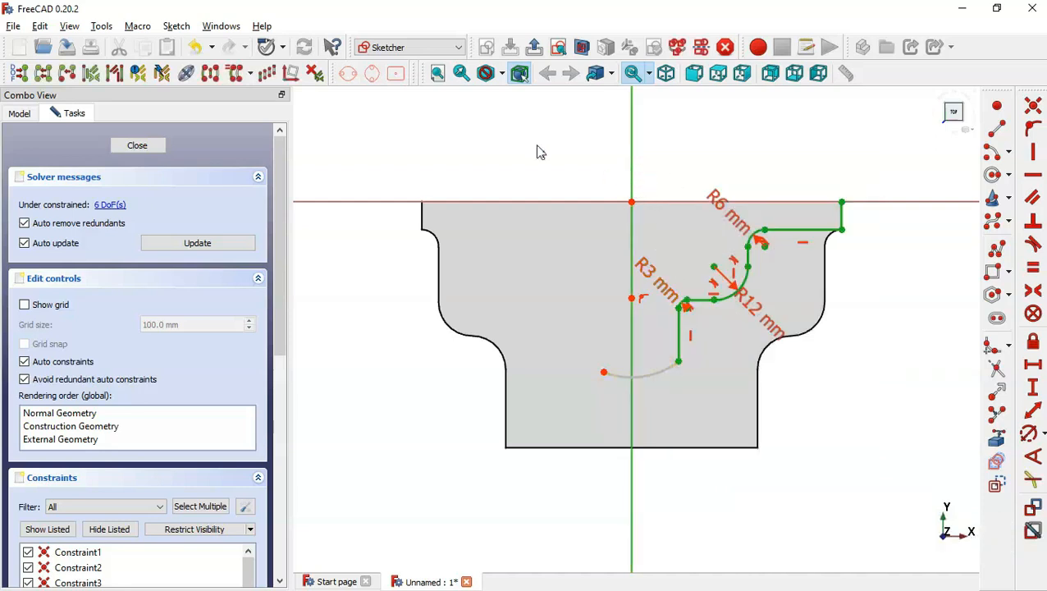
left_click(211, 74)
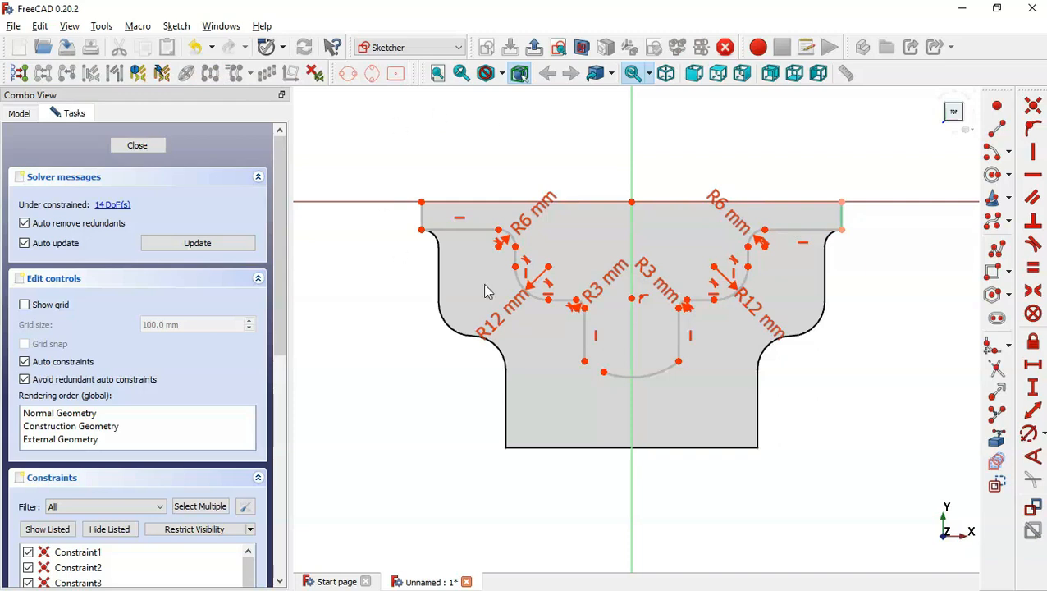
Make the arc tangent to the lower ends of both vertical lines, closing the U-shaped bottom.
left_click_drag(566, 347, 621, 399)
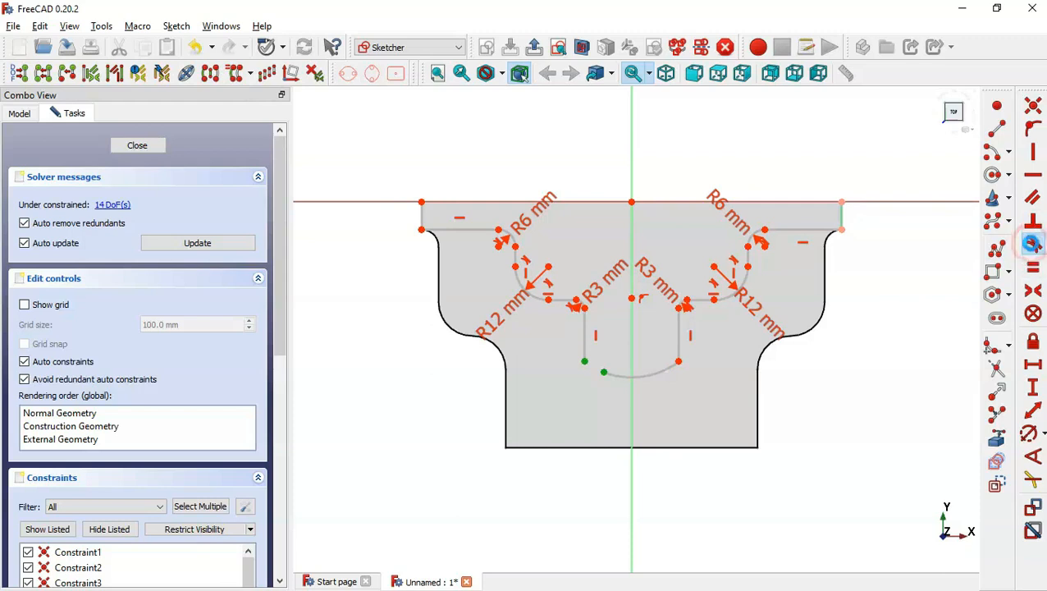
left_click(1032, 243)
left_click(684, 351)
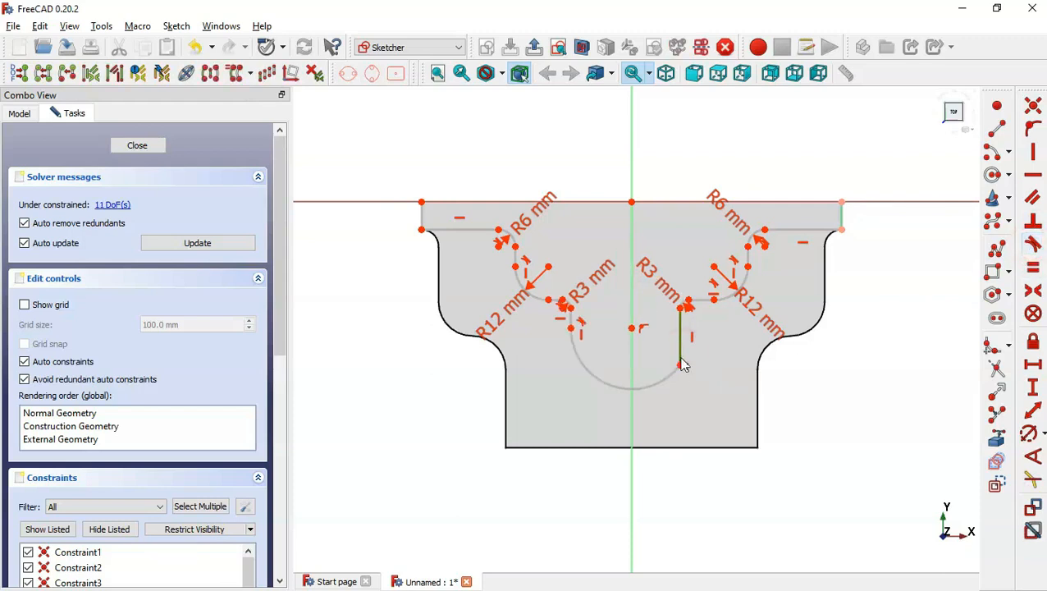
left_click(675, 370)
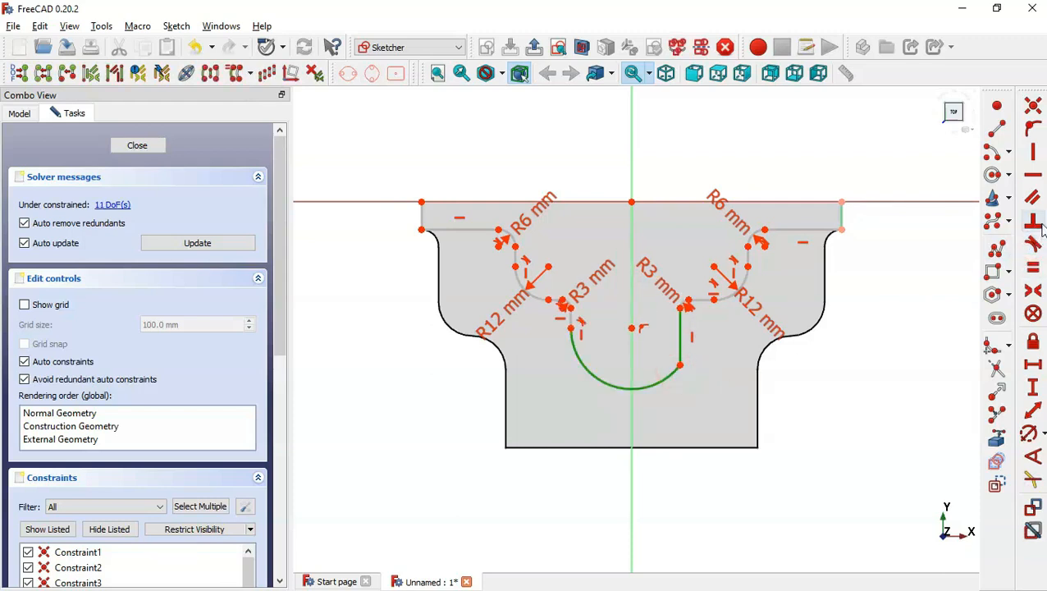
left_click(1032, 244)
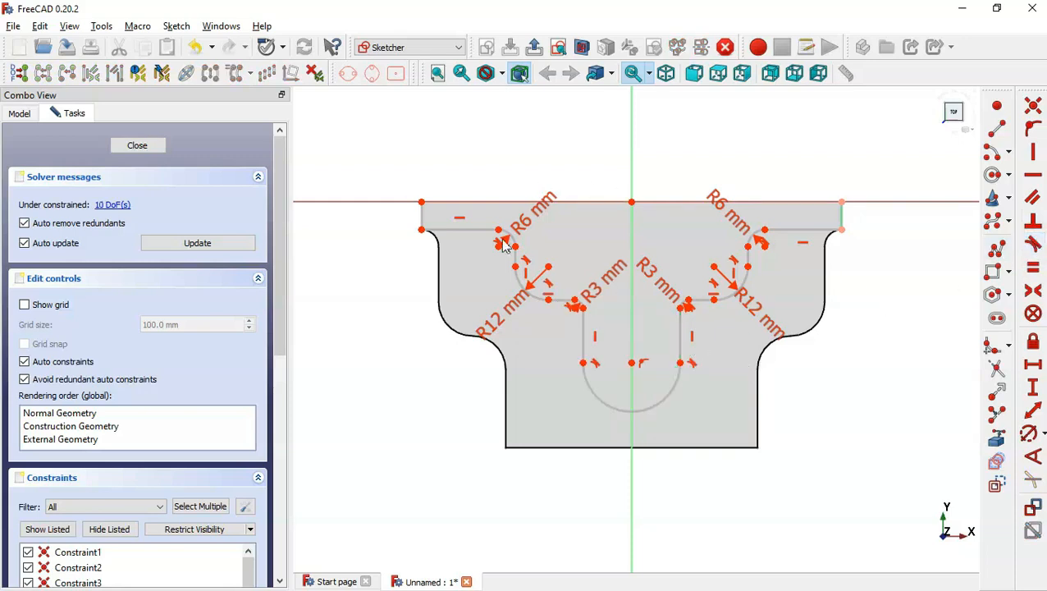
Set equal constraints between the two vertical lines, the two short end edges and the two short segments between fillets.
left_click(1033, 270)
left_click(680, 335)
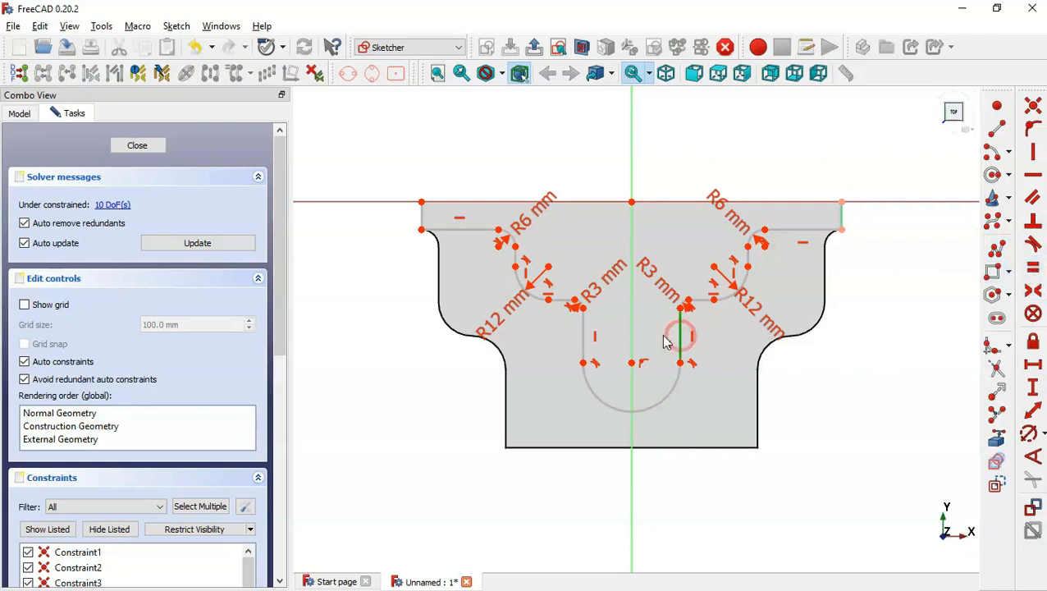
left_click(581, 332)
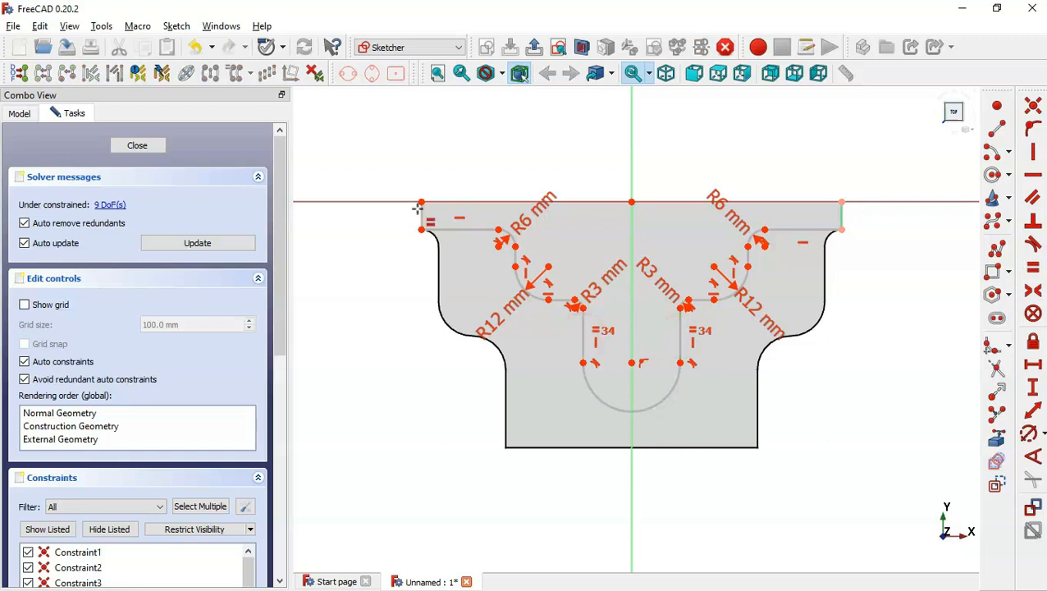
left_click(420, 215)
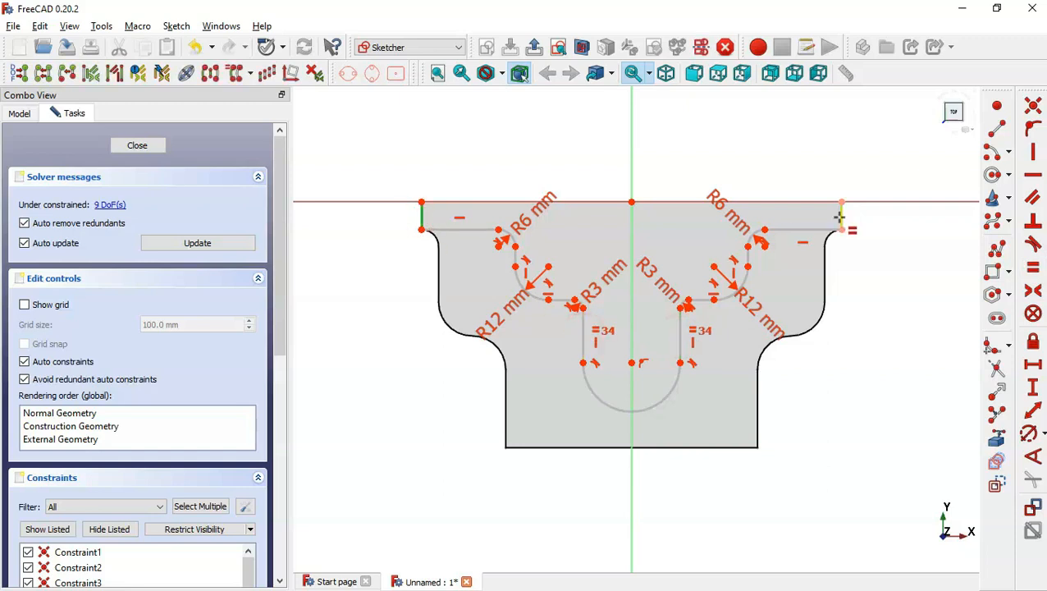
left_click(838, 216)
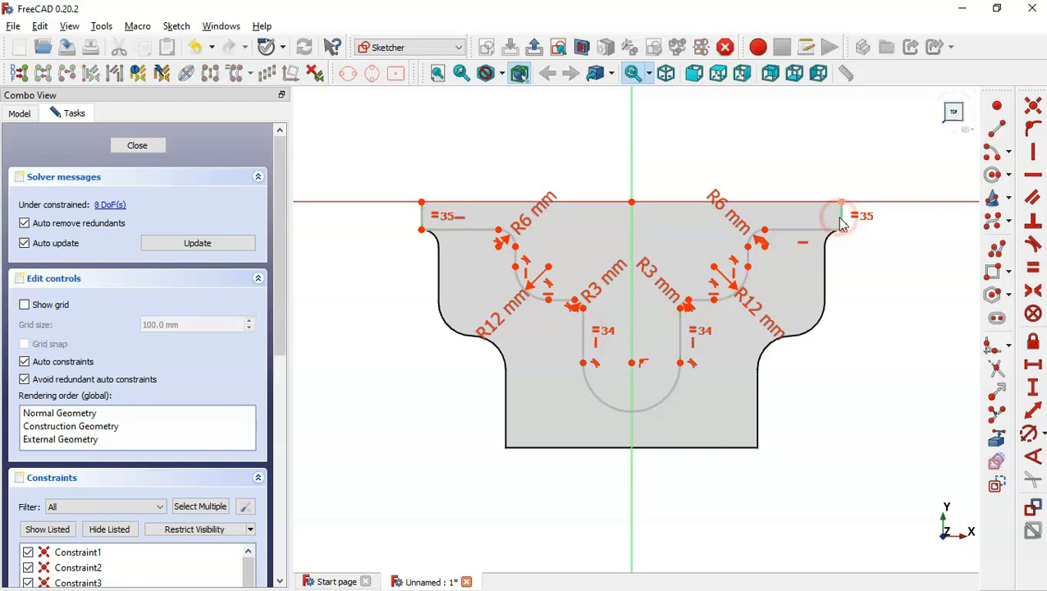
left_click(516, 257)
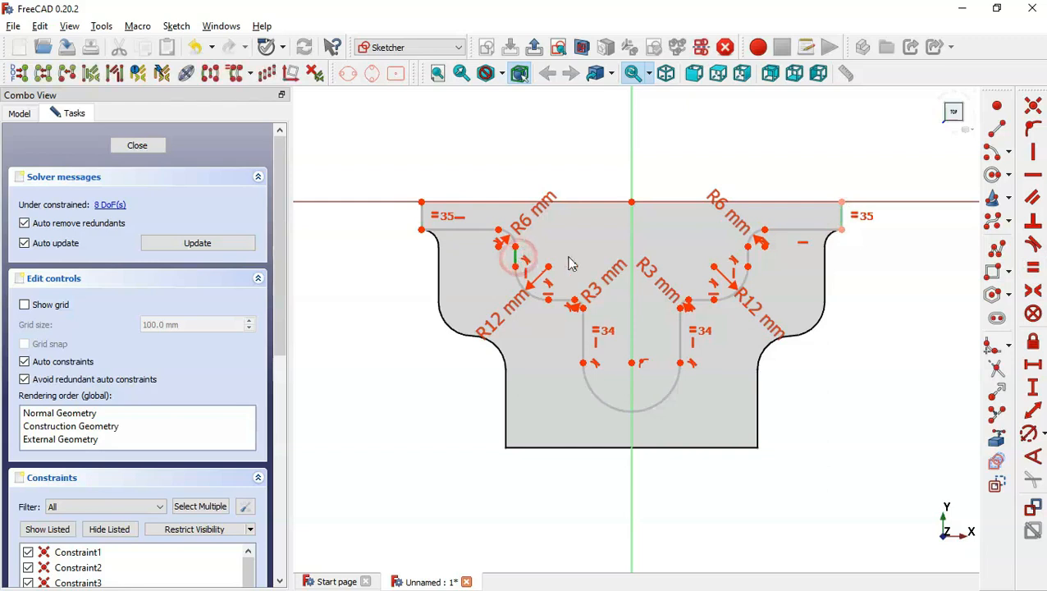
left_click(748, 259)
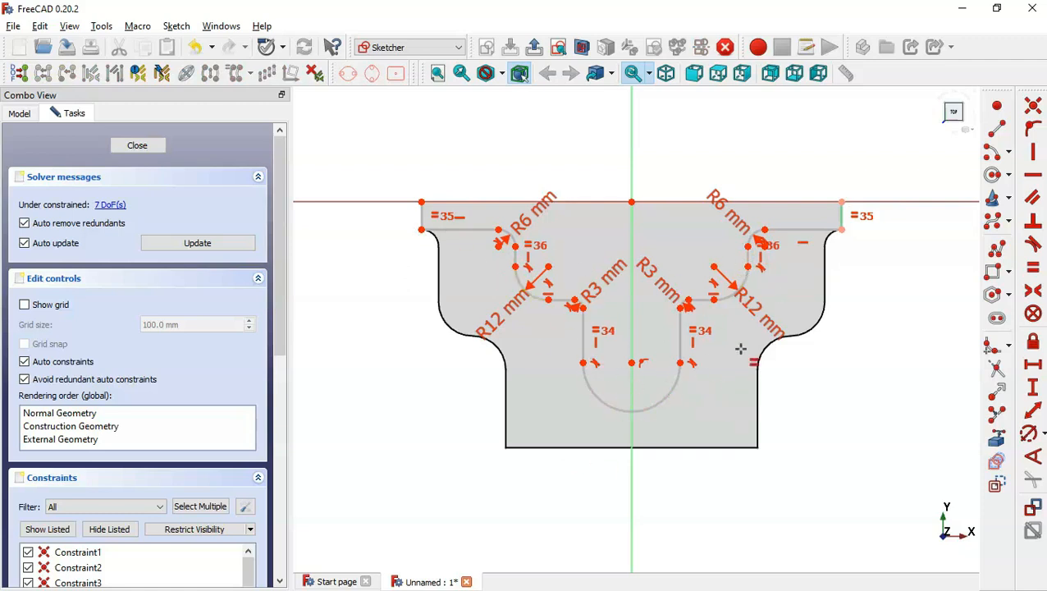
Constrain the arc's centre 60 mm vertically below the top edge's midpoint, checking the drawing.
key("alt+Tab")
mouse_move(374, 316)
left_mouse_down()
mouse_move(556, 318)
mouse_move(638, 295)
left_mouse_up()
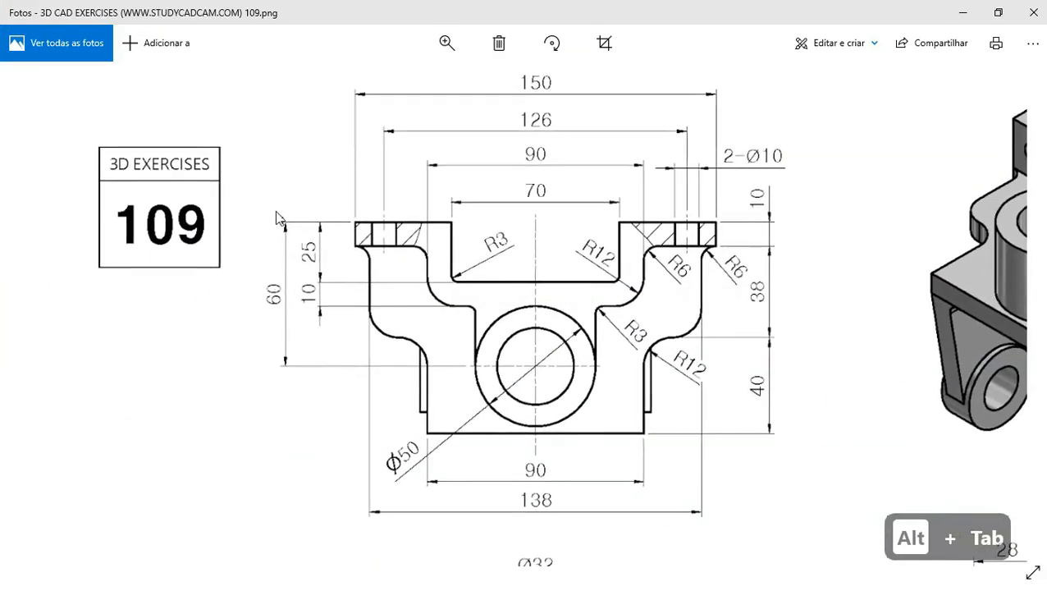
key("alt+Tab")
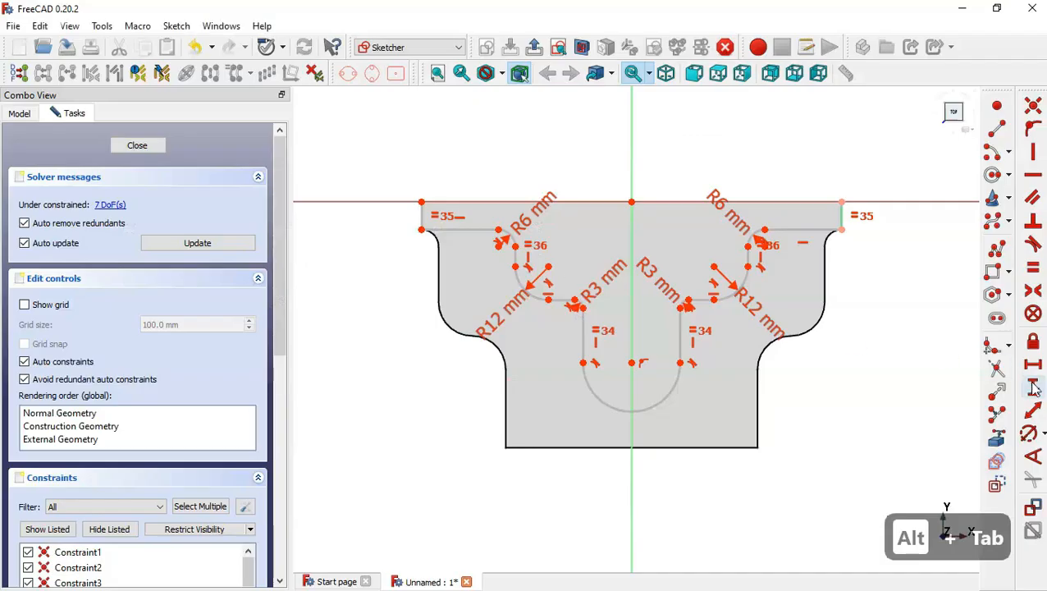
left_click(631, 363)
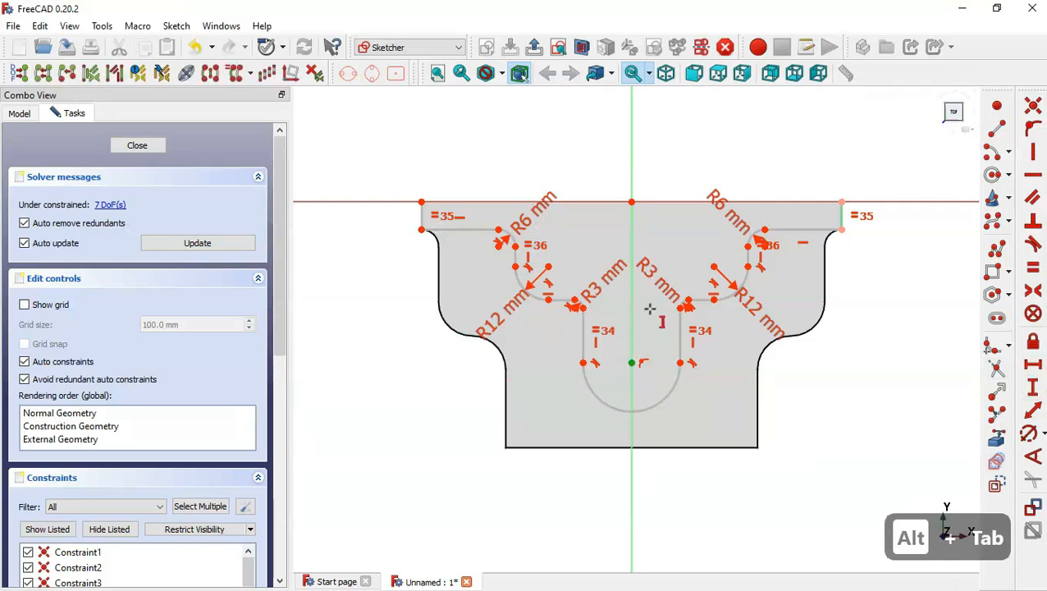
left_click(632, 200)
type("60")
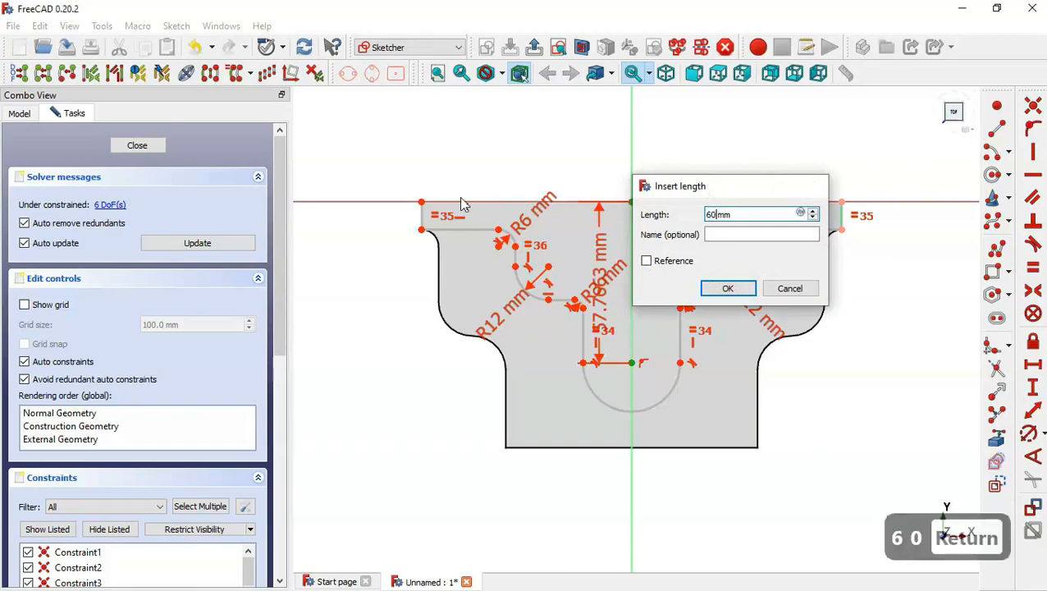
key("Return")
Referring to the drawing, constrain the horizontal distance between the two R6 fillets' inner end points to 90 mm.
key("alt+Tab")
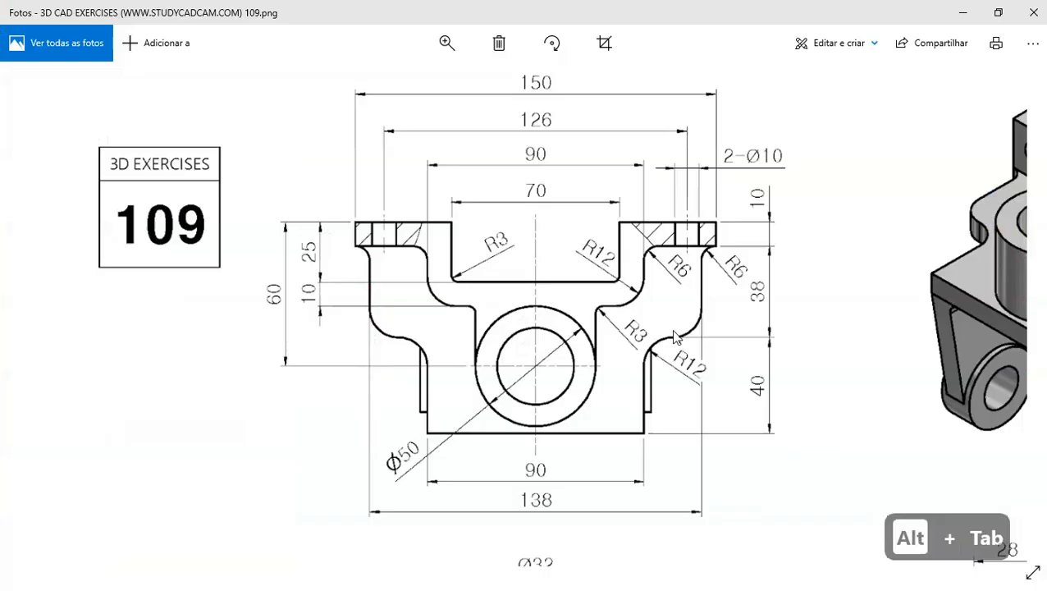
left_click_drag(575, 420, 527, 413)
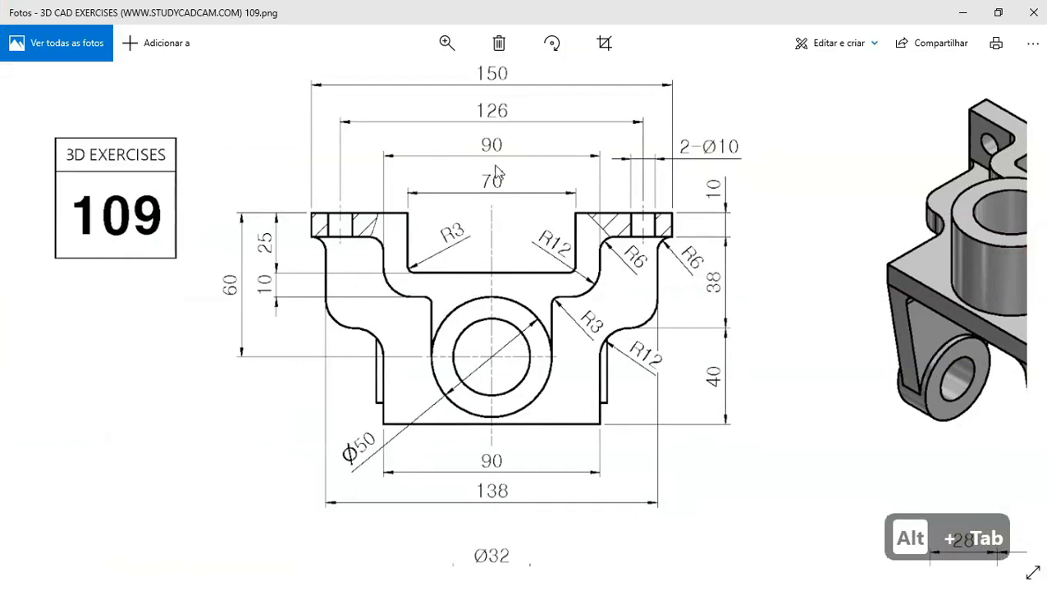
key("alt+Tab")
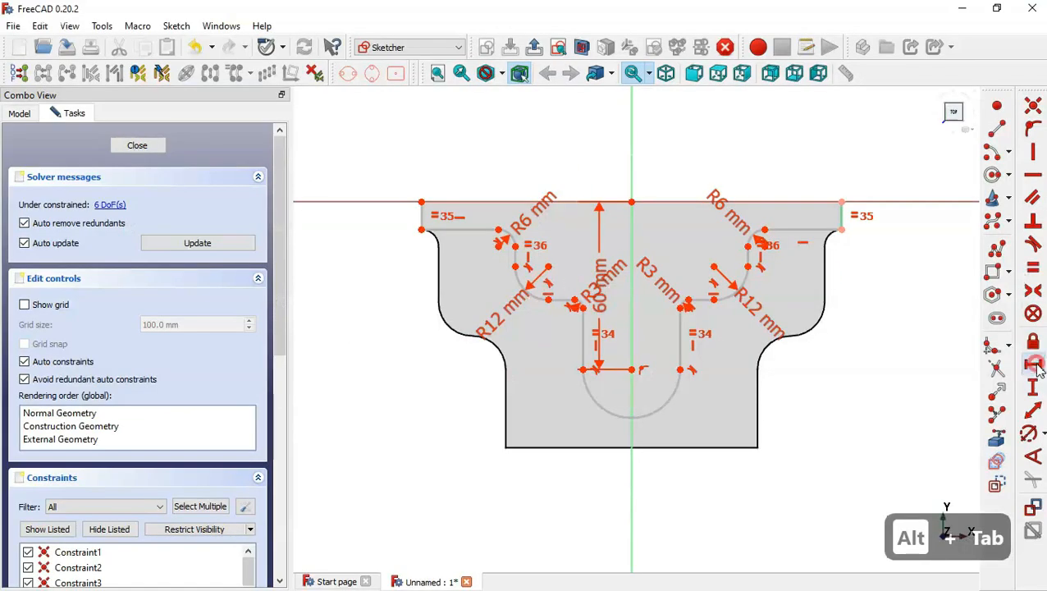
left_click(515, 247)
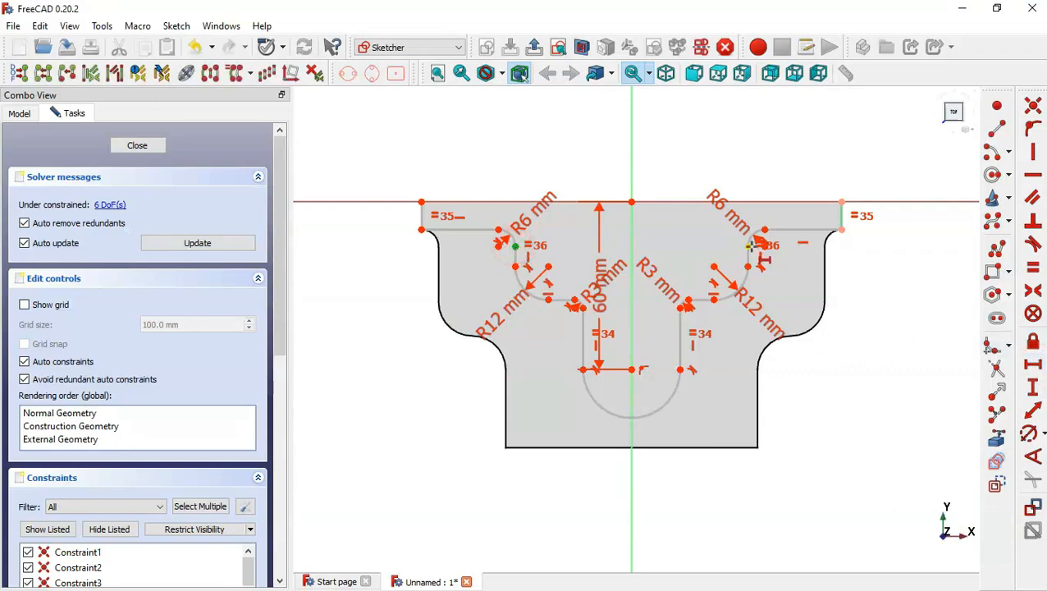
left_click(749, 246)
type("90")
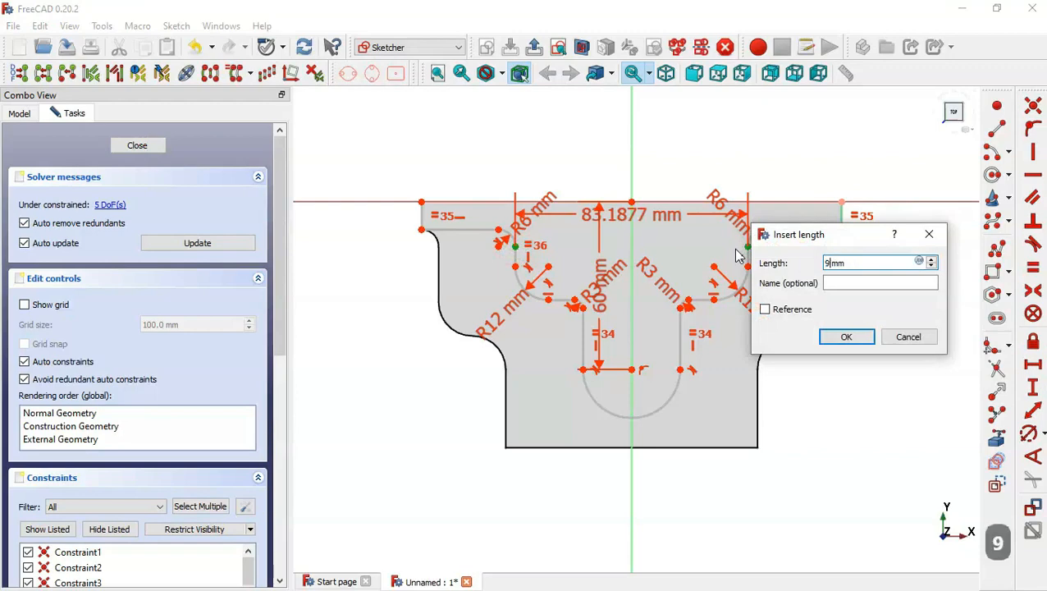
key("Return")
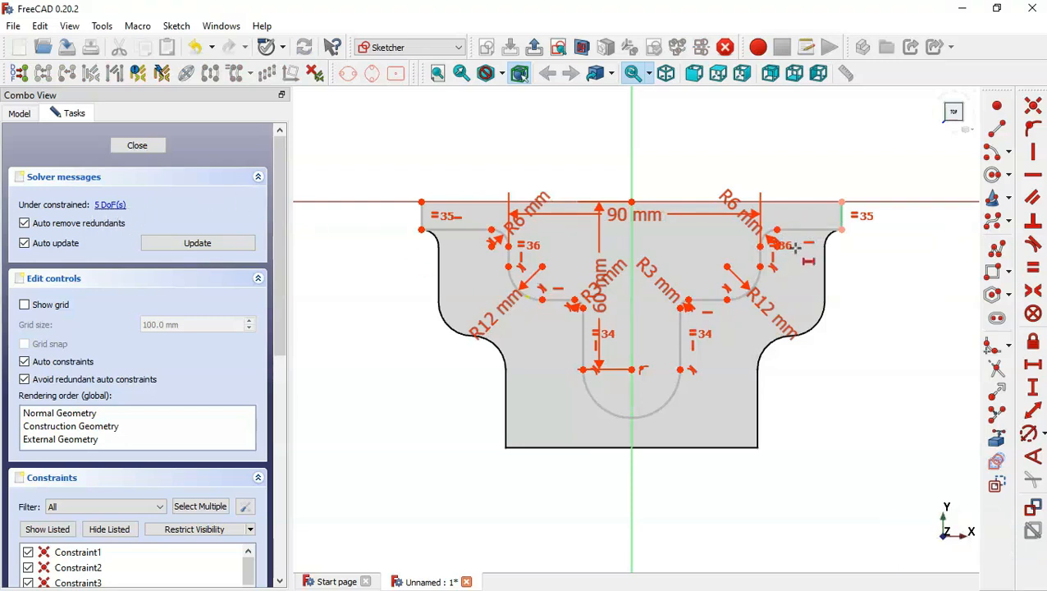
Constrain the right lower horizontal segment 35 mm vertically below the top right corner, checking the drawing.
key("alt+Tab")
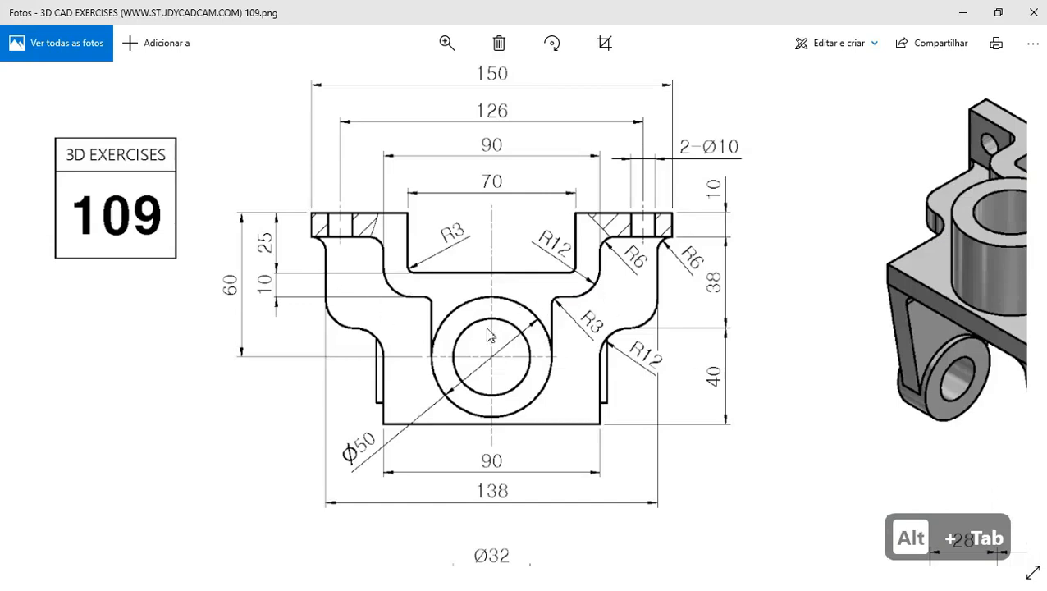
key("alt+Tab")
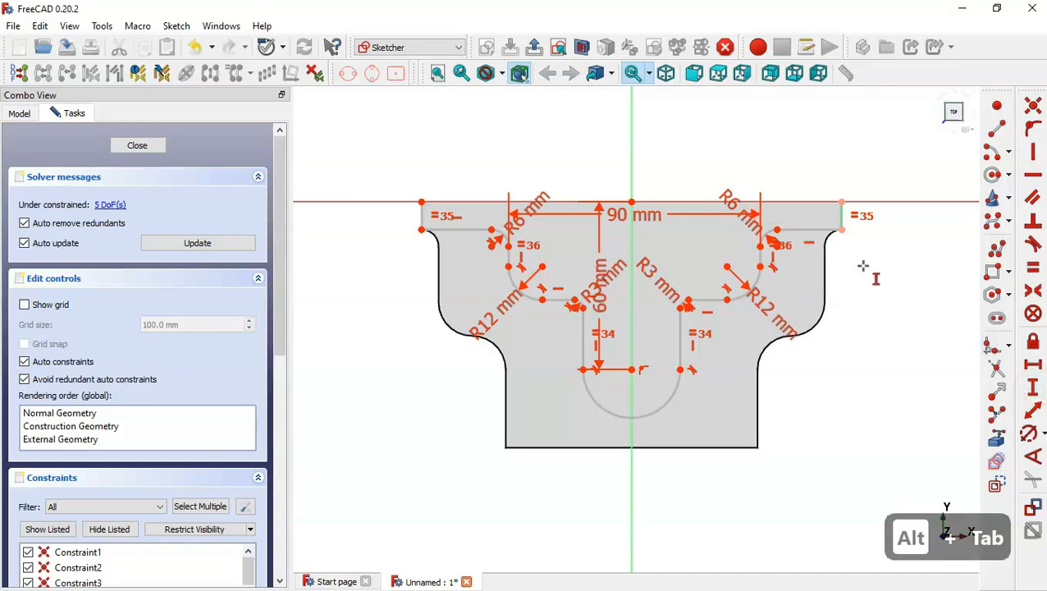
key("alt+Tab")
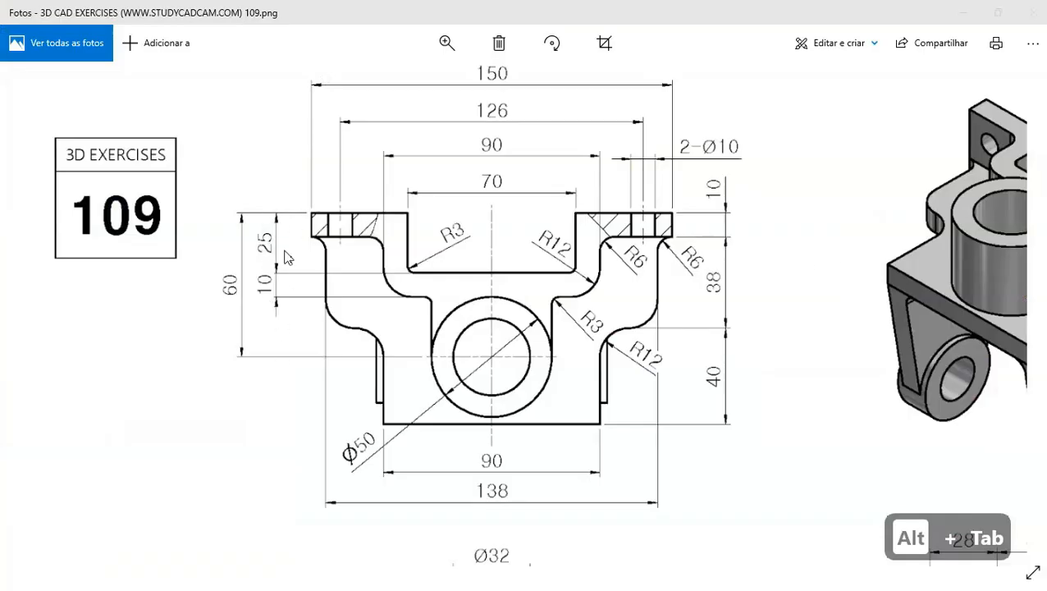
key("alt+Tab")
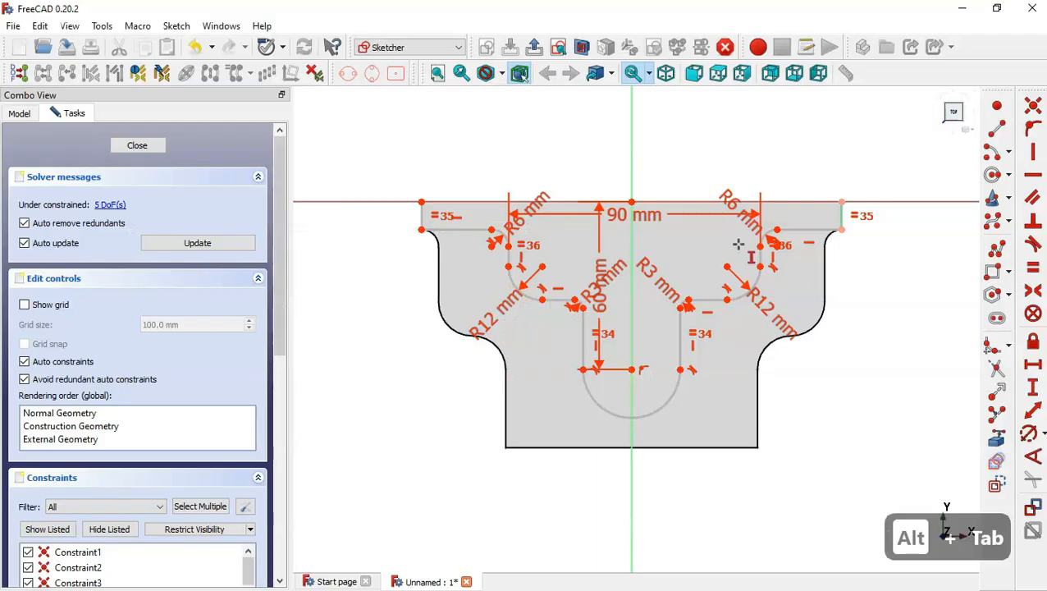
left_click(842, 201)
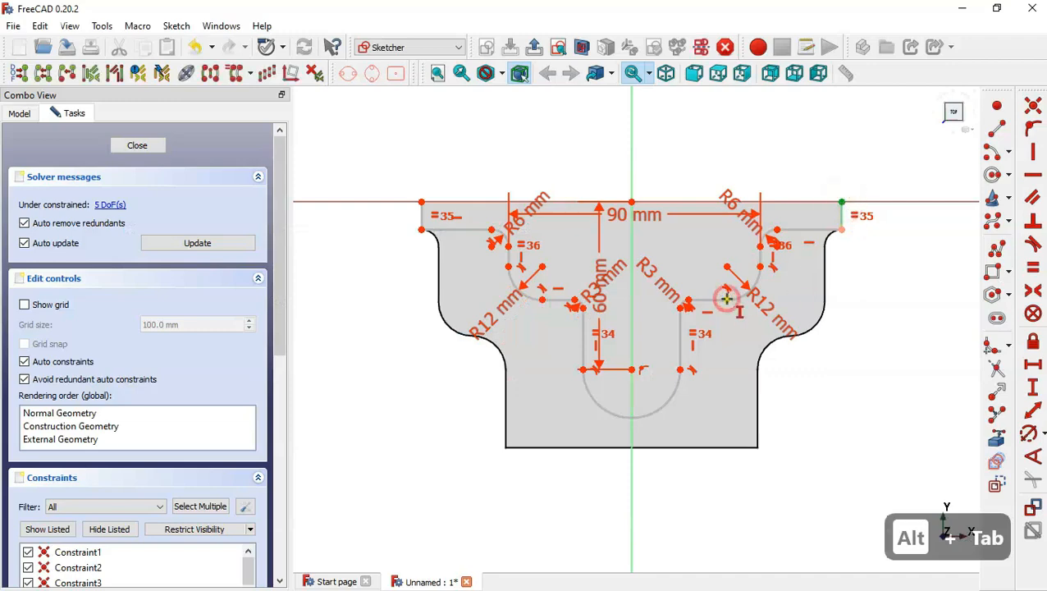
left_click(726, 300)
type("35")
key("Return")
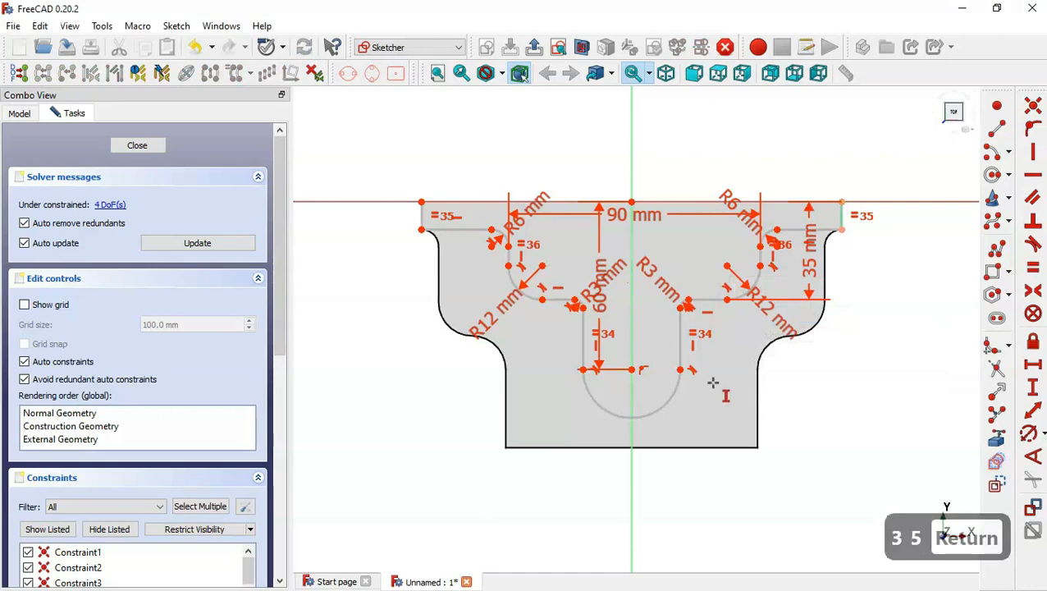
Set the bottom arc's radius to 25 mm.
left_click(1028, 432)
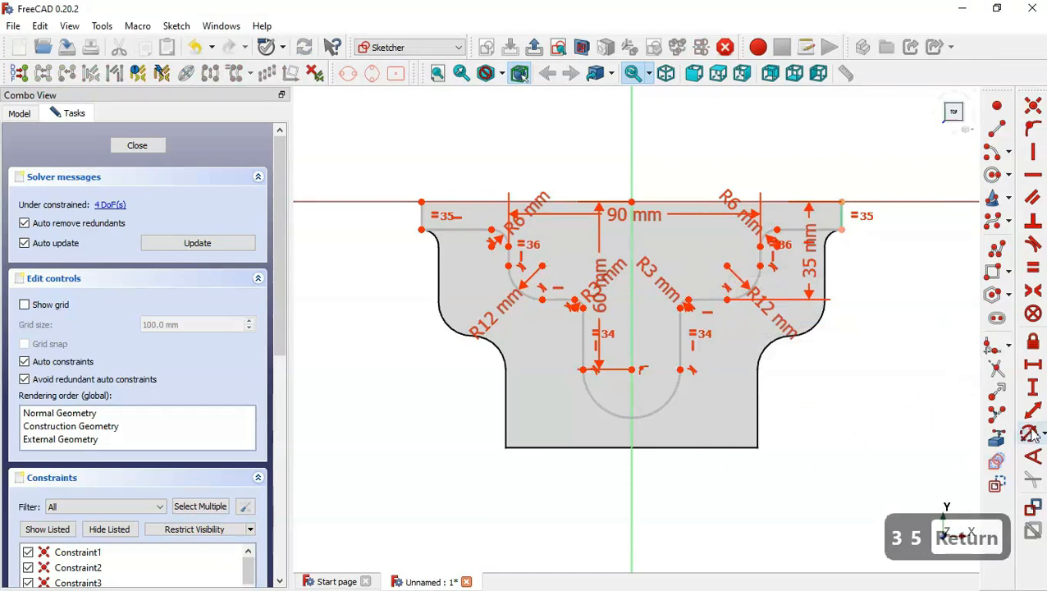
left_click(667, 400)
key("alt+Tab")
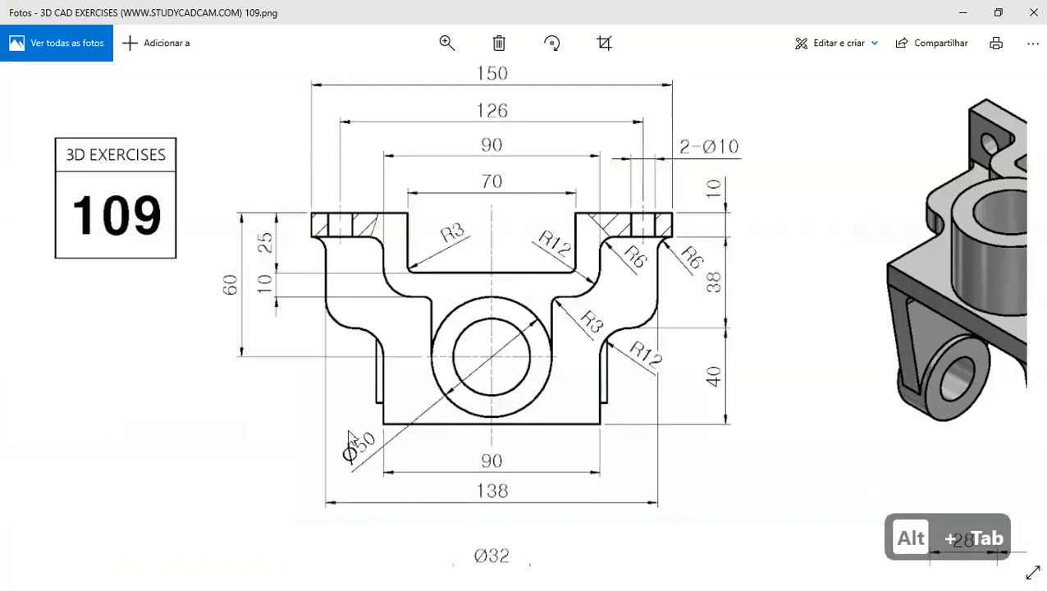
key("alt+Tab")
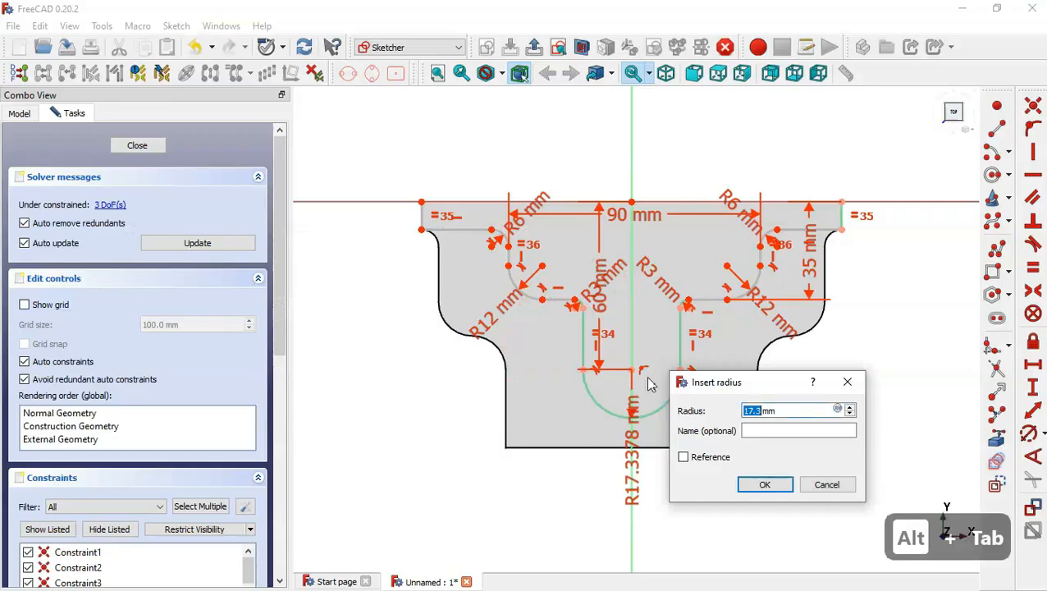
type("25")
key("Return")
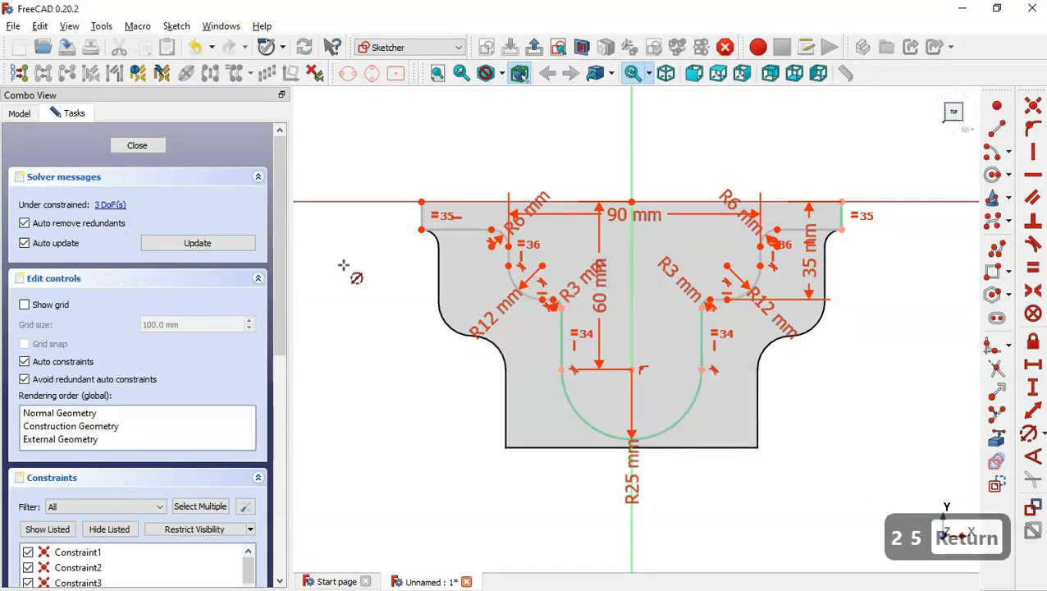
key("Escape")
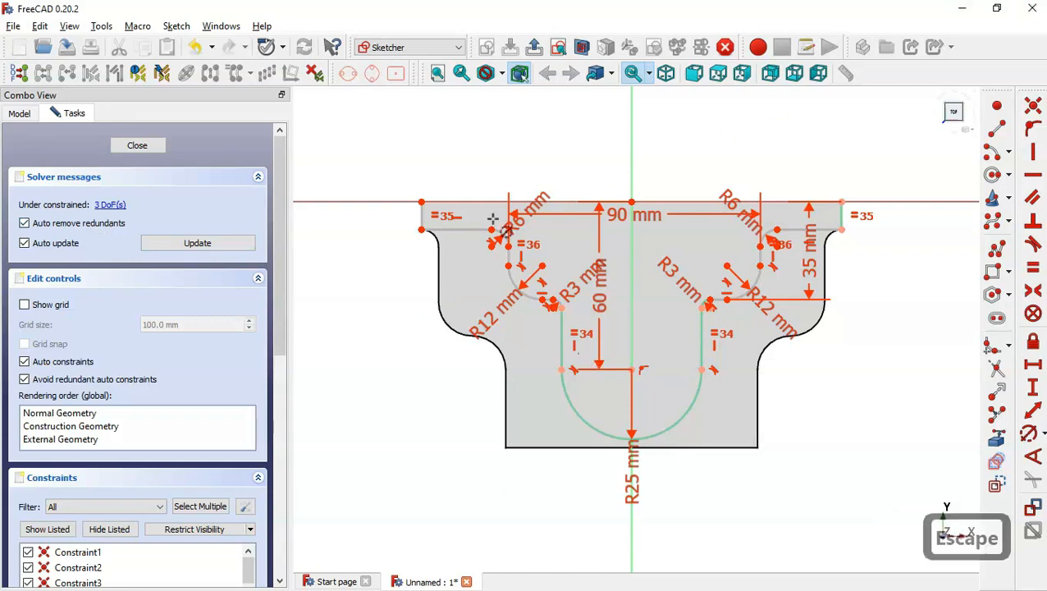
Close the top of the profile with a line between its upper corners, making its left end coincident with the left short edge.
left_click_drag(424, 234, 392, 295)
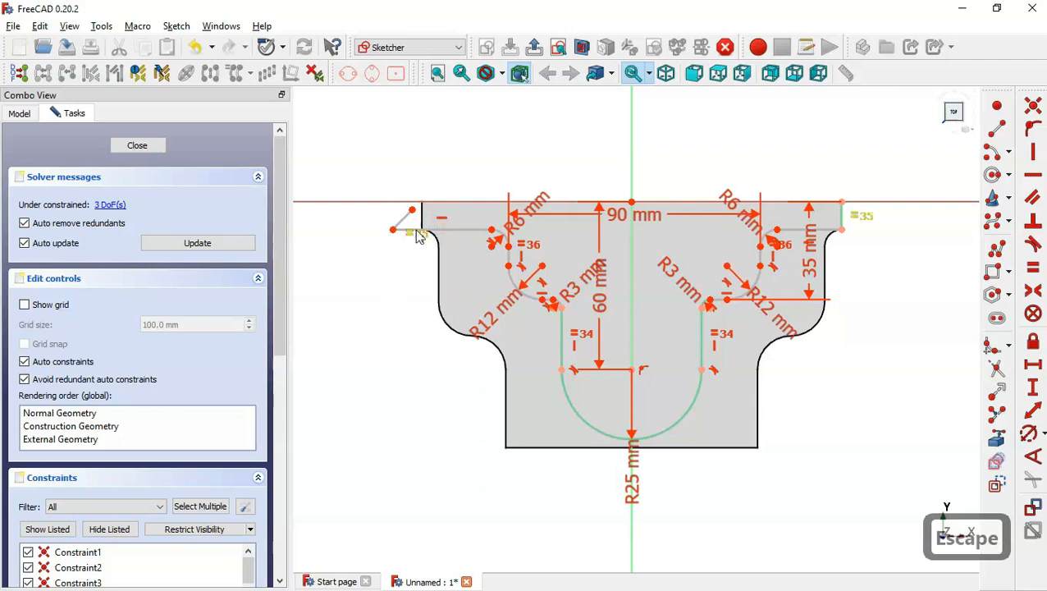
left_click(1033, 151)
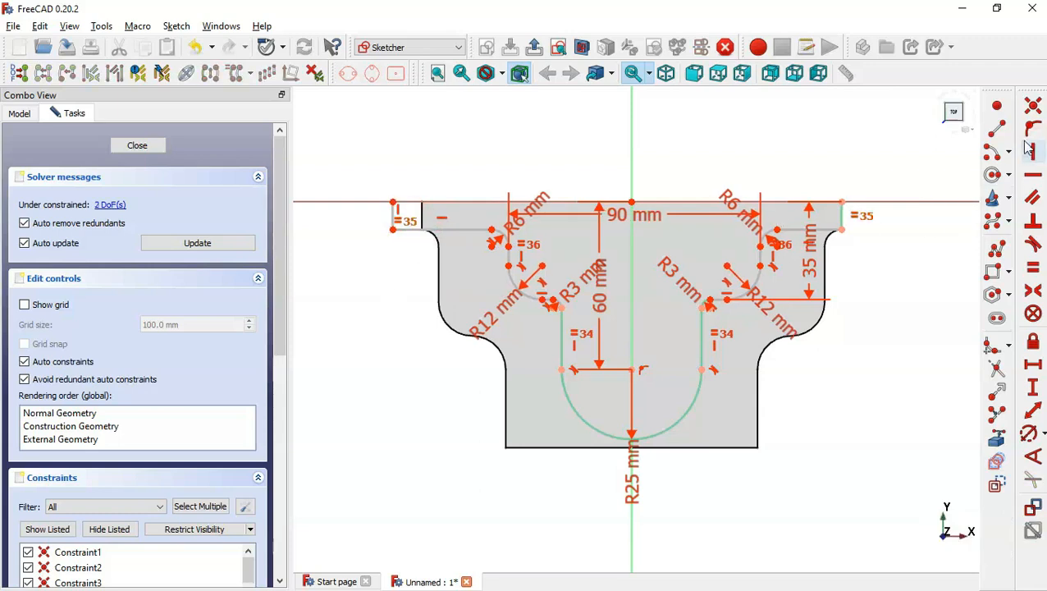
left_click(996, 128)
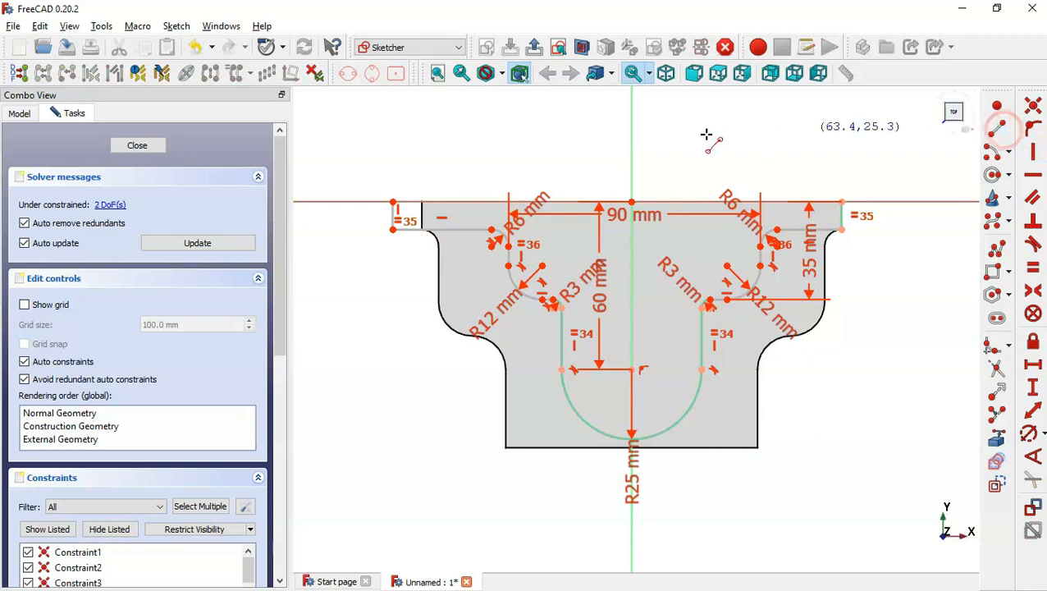
left_click(393, 202)
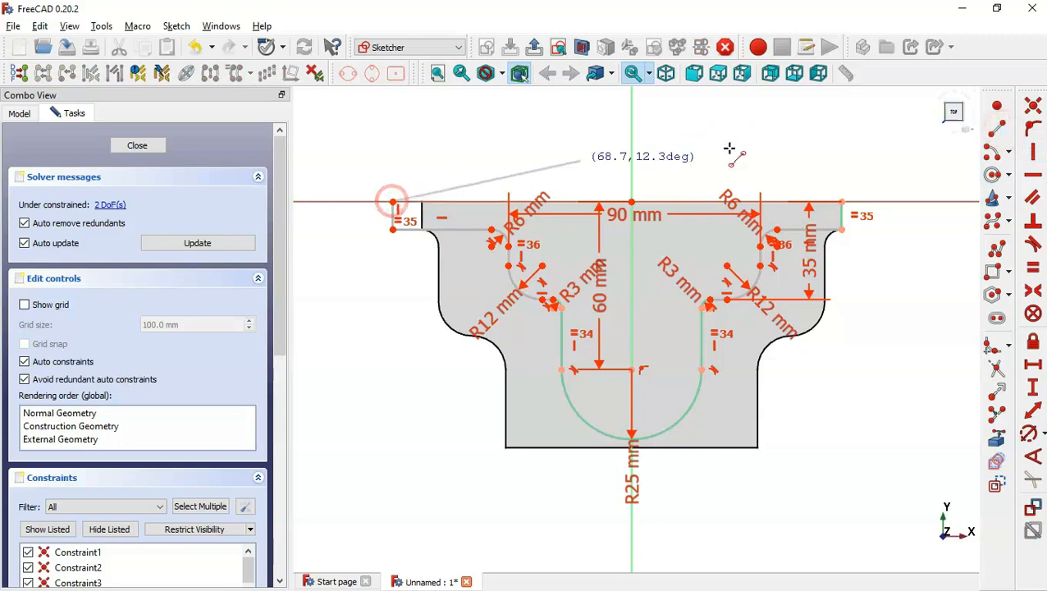
left_click(842, 201)
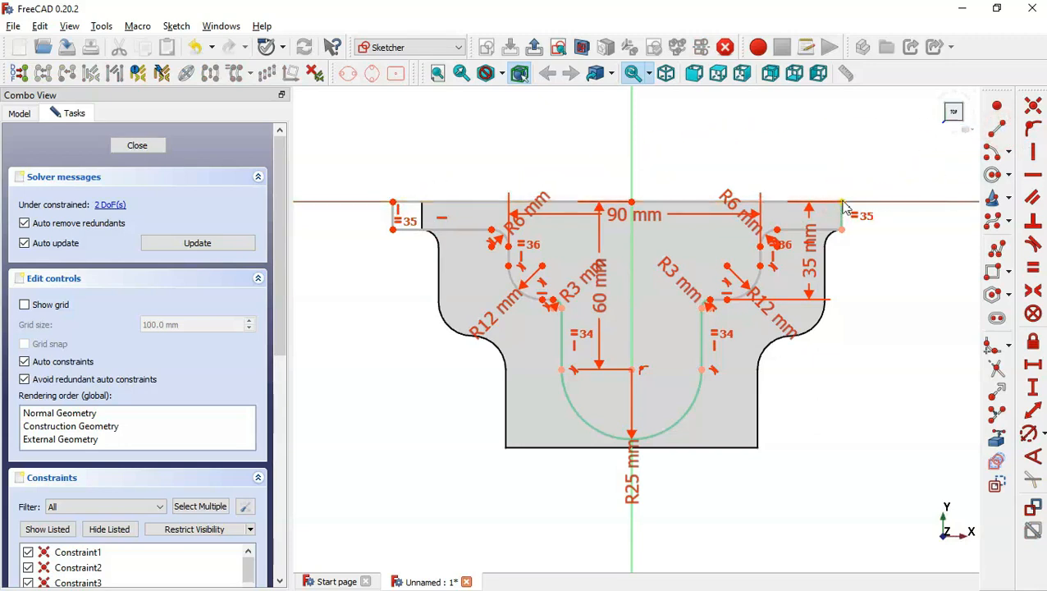
left_click(996, 437)
key("Escape")
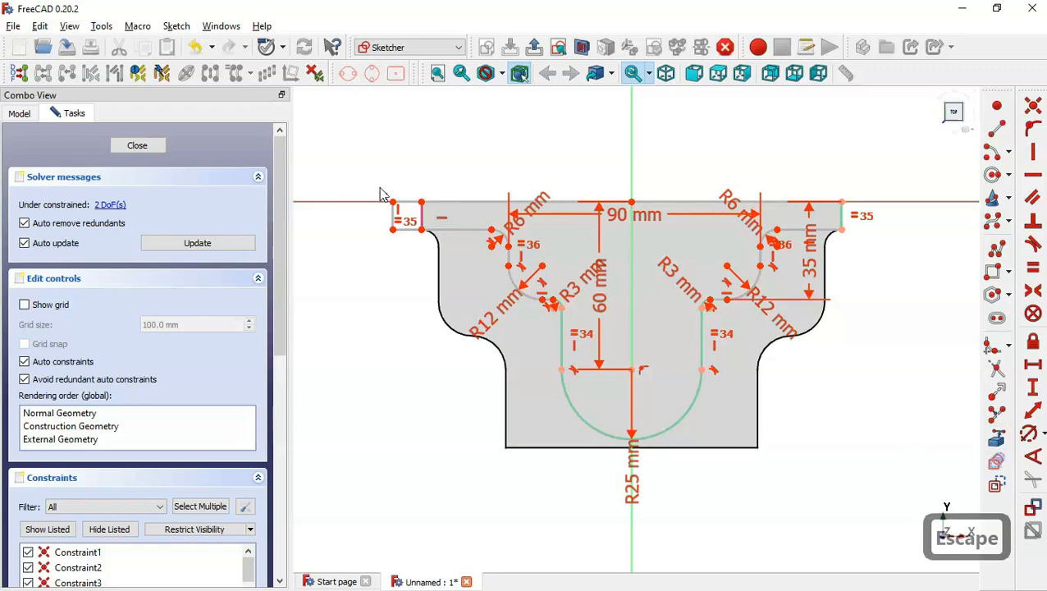
left_click_drag(376, 184, 439, 214)
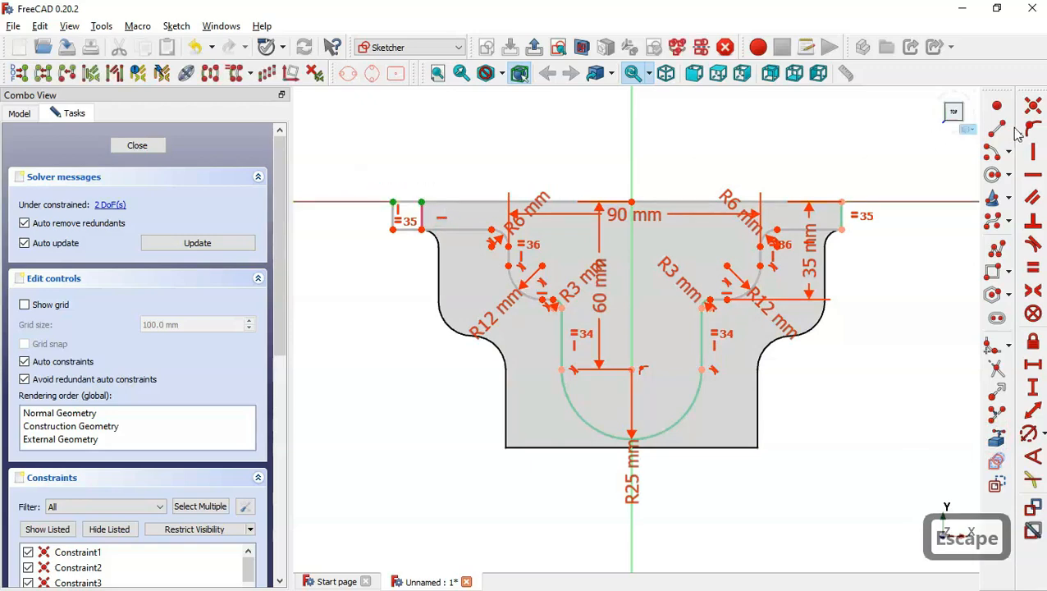
left_click(1033, 106)
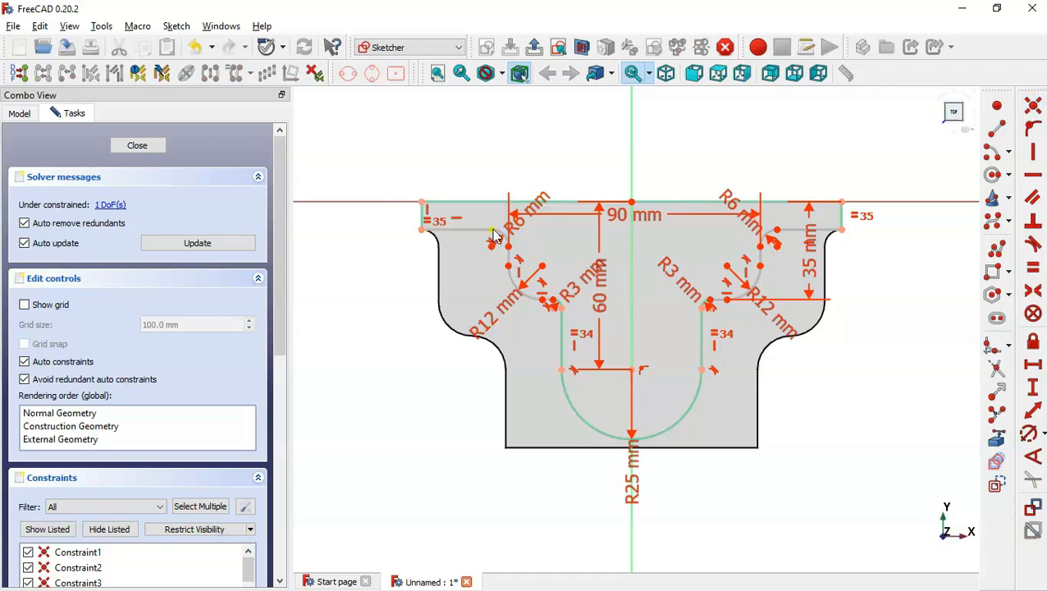
Make the two upper fillet centres symmetric about the vertical axis to fully constrain the sketch.
left_click_drag(493, 236, 476, 277)
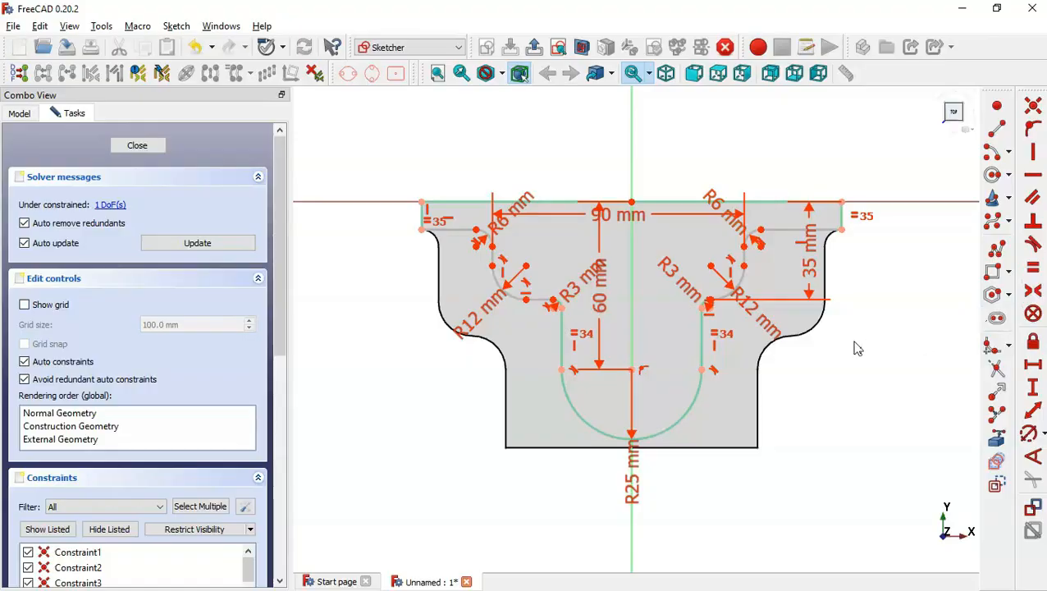
key("alt+Tab")
key("alt+Tab")
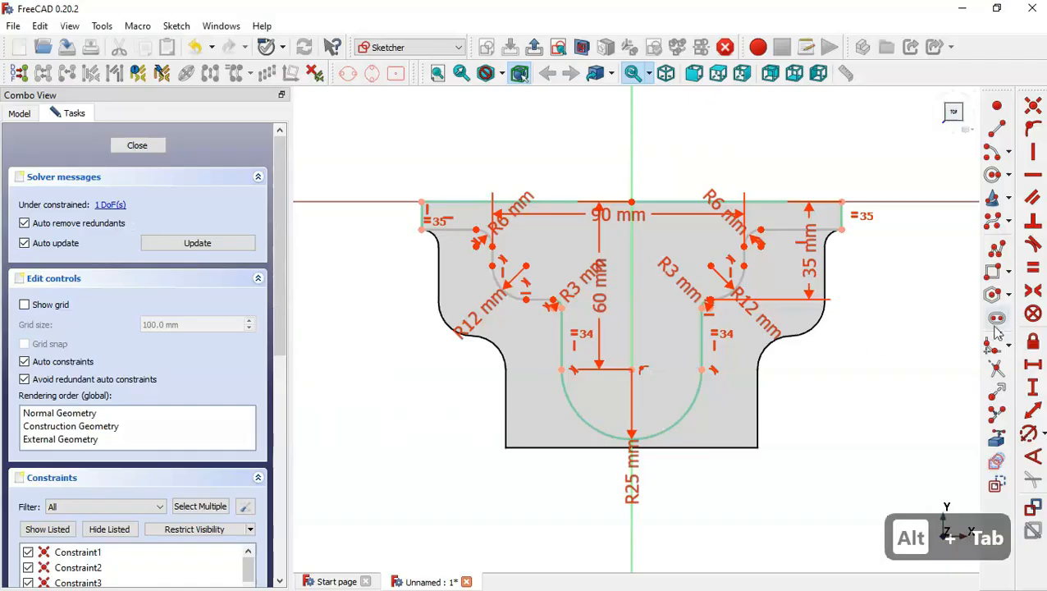
left_click(1032, 295)
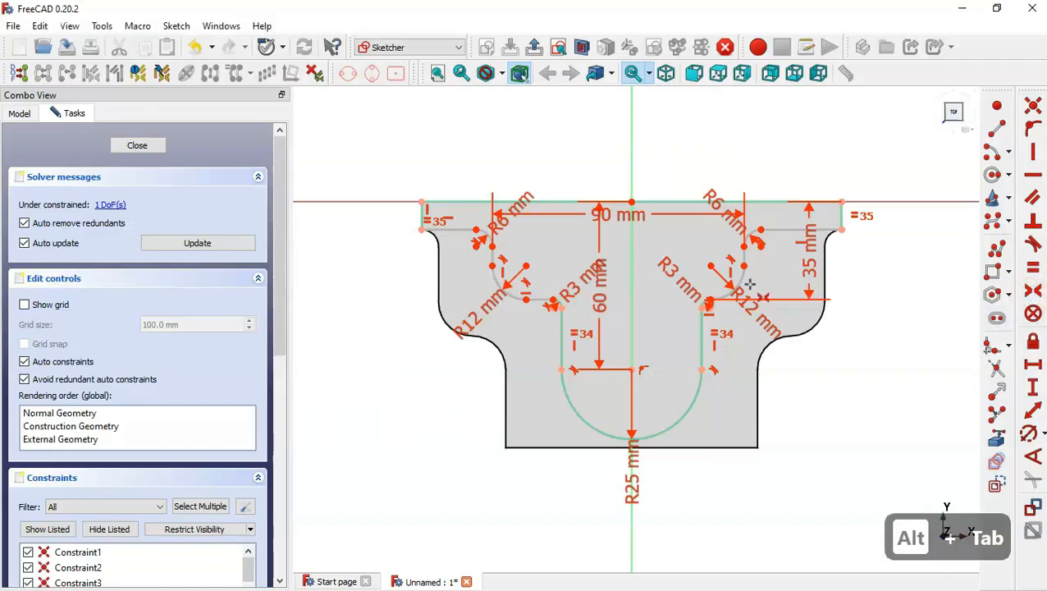
left_click(712, 266)
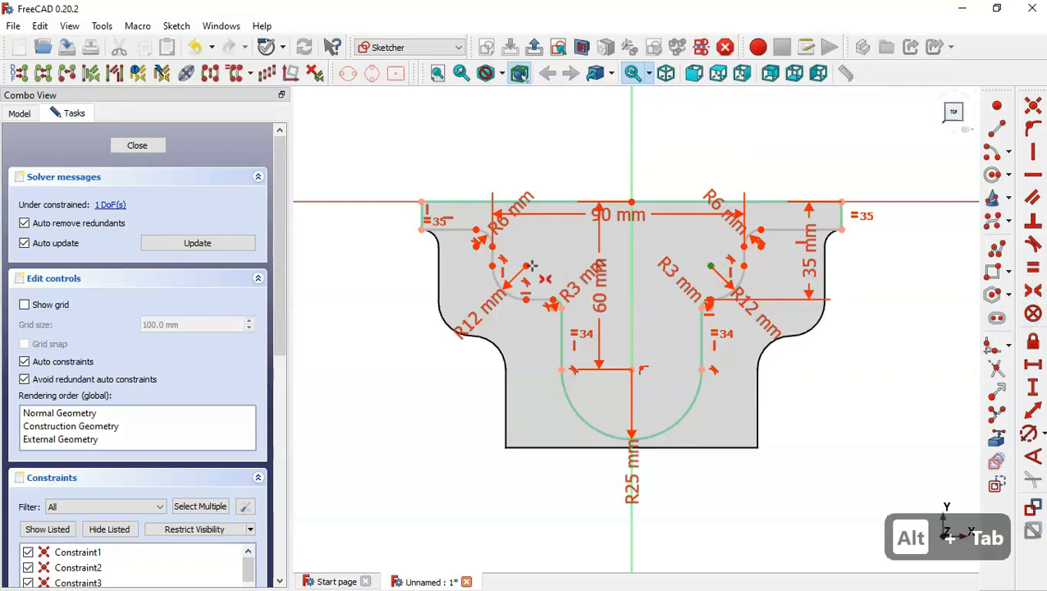
left_click(526, 266)
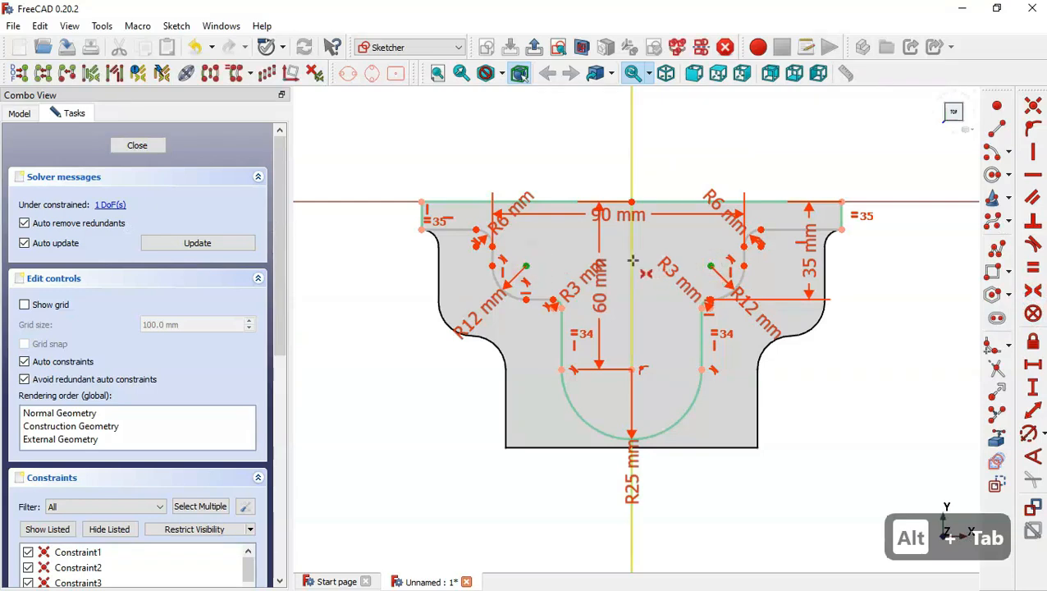
left_click(631, 261)
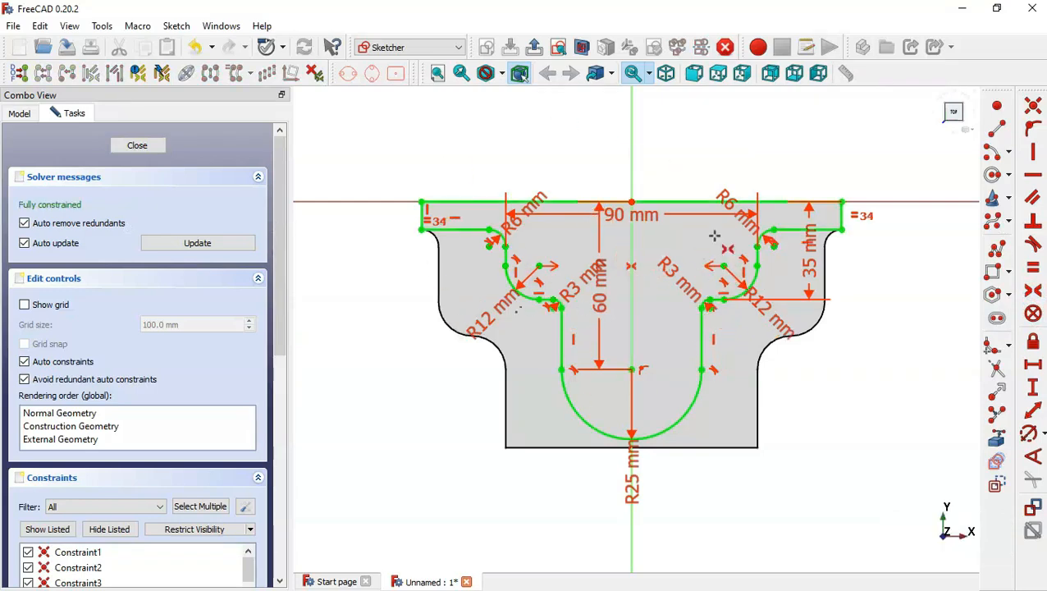
Close the sketch and pad the symmetric profile 25 mm, checking the reference drawing for the height.
left_click(535, 47)
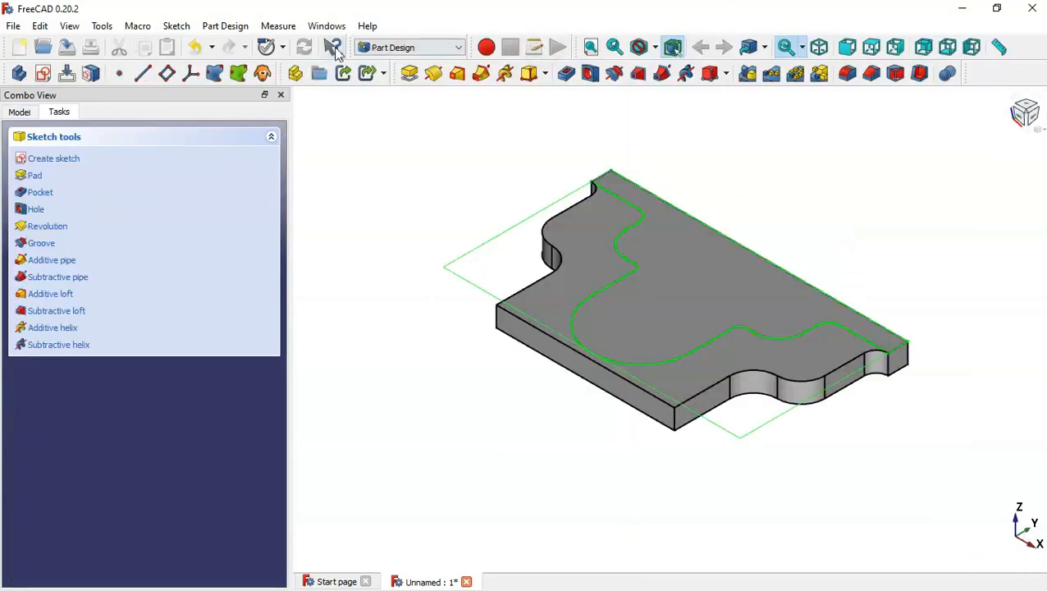
left_click(407, 74)
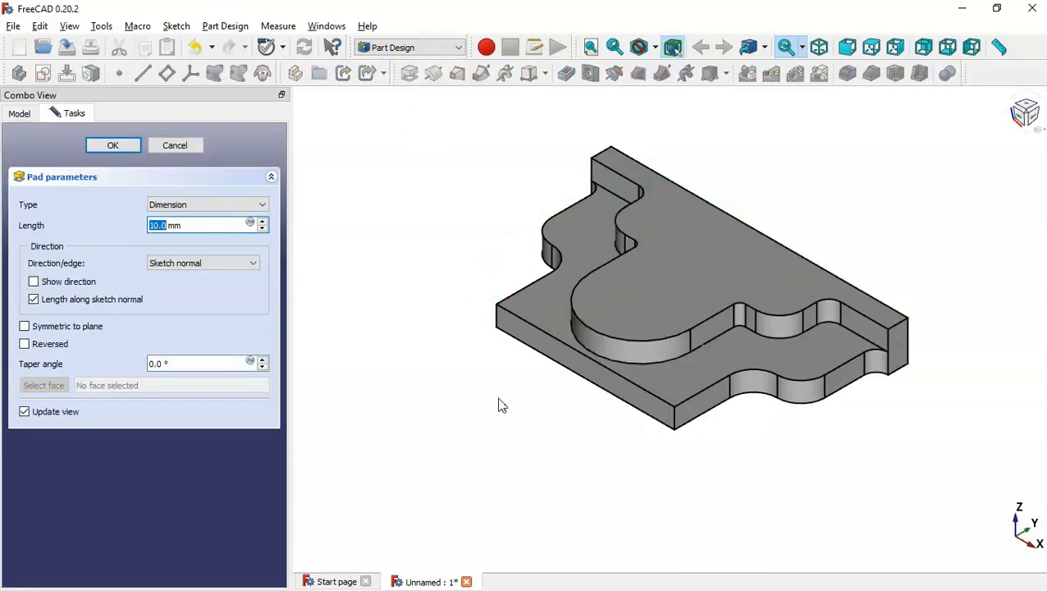
key("alt+Tab")
double_click(653, 380)
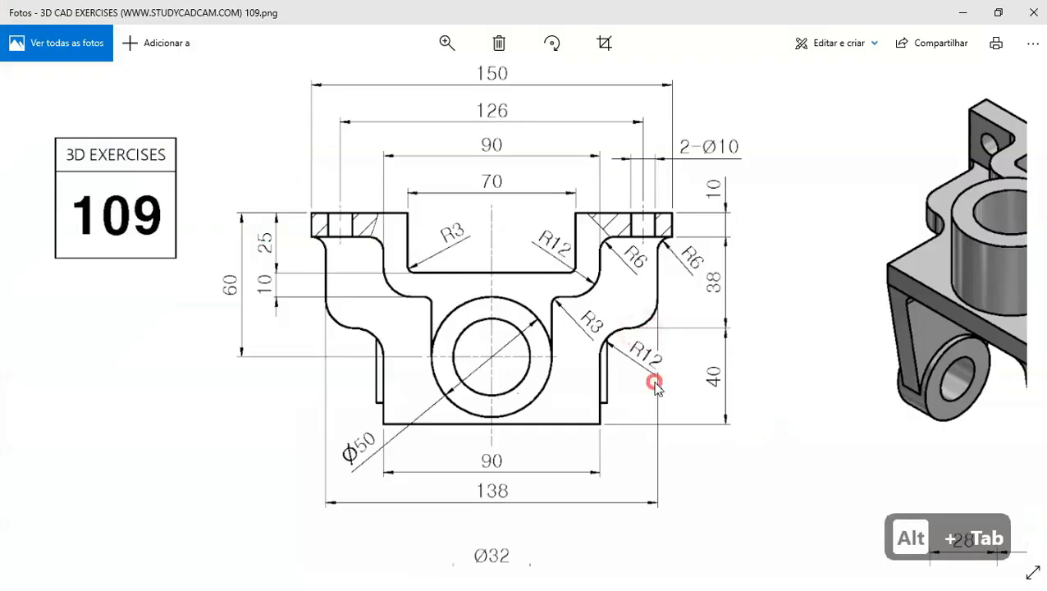
double_click(545, 426)
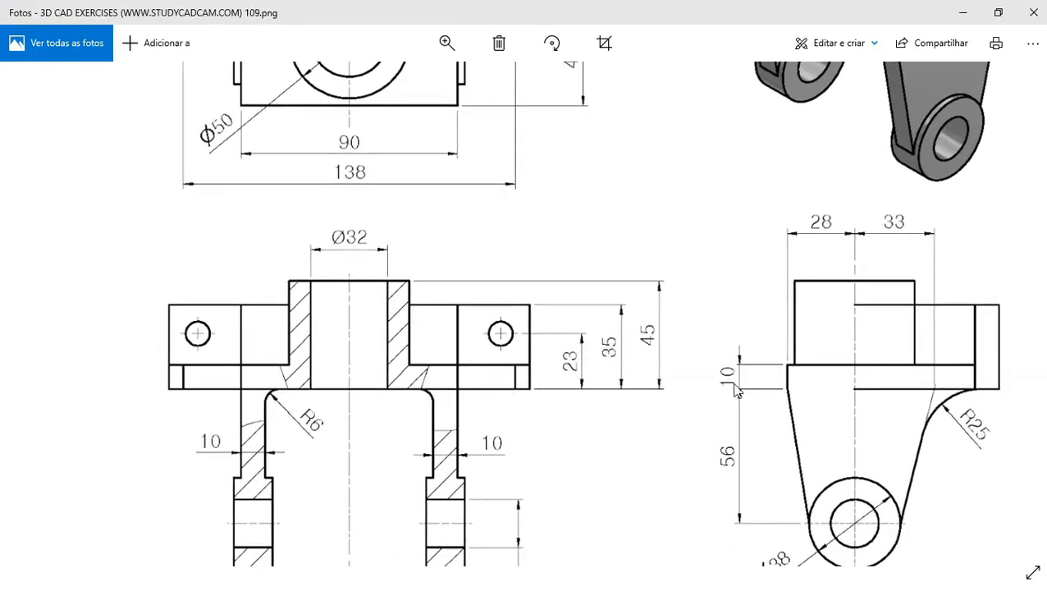
key("alt+Tab")
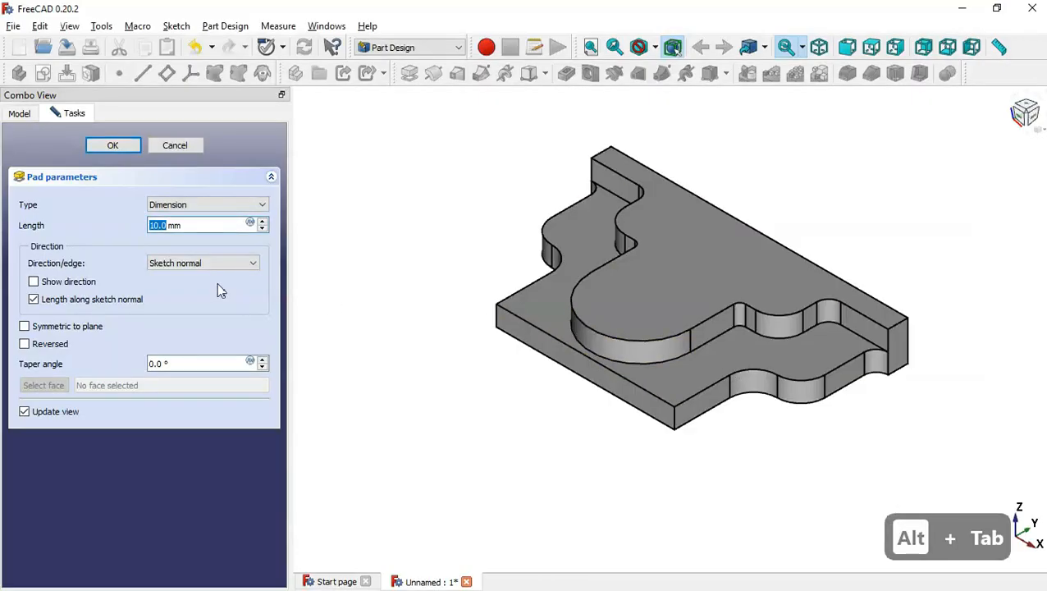
type("25")
key("Return")
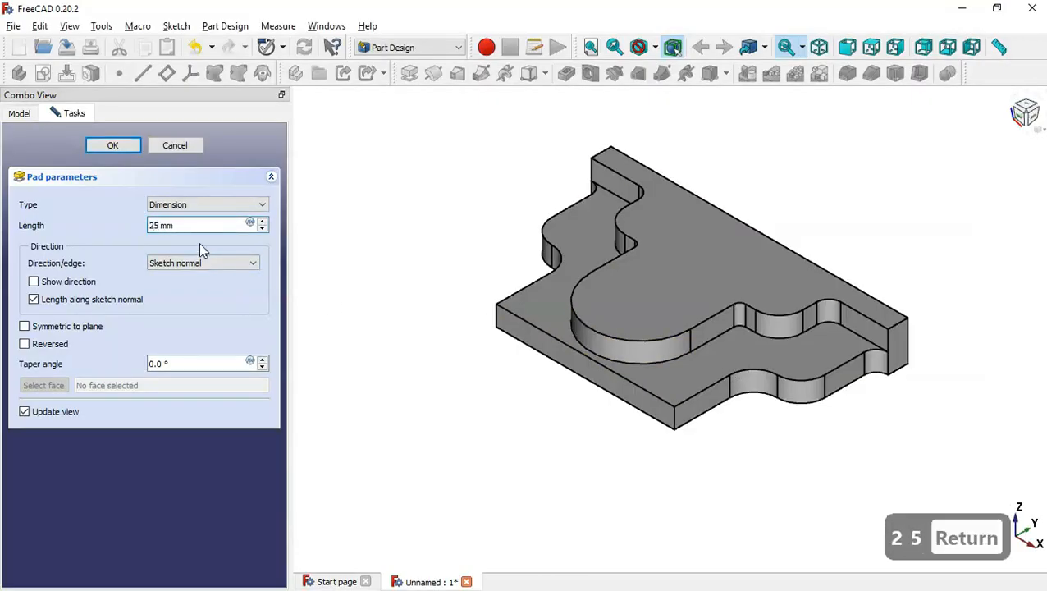
left_click(494, 327)
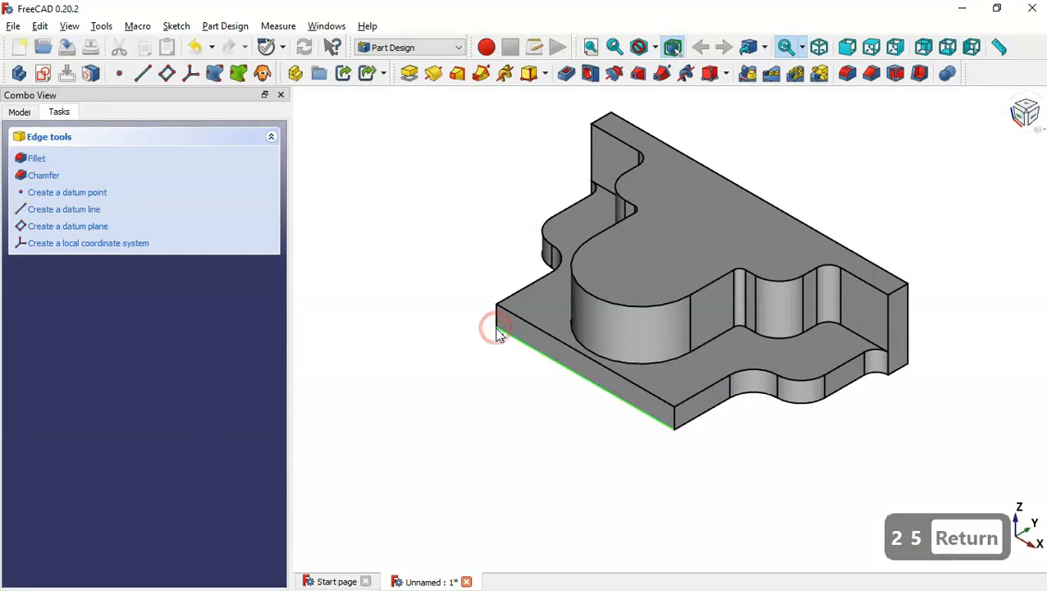
Create a new sketch on the top face of the 25 mm pad.
left_click(514, 405)
middle_click_drag(449, 397, 523, 429)
key("Home")
key("alt+Tab")
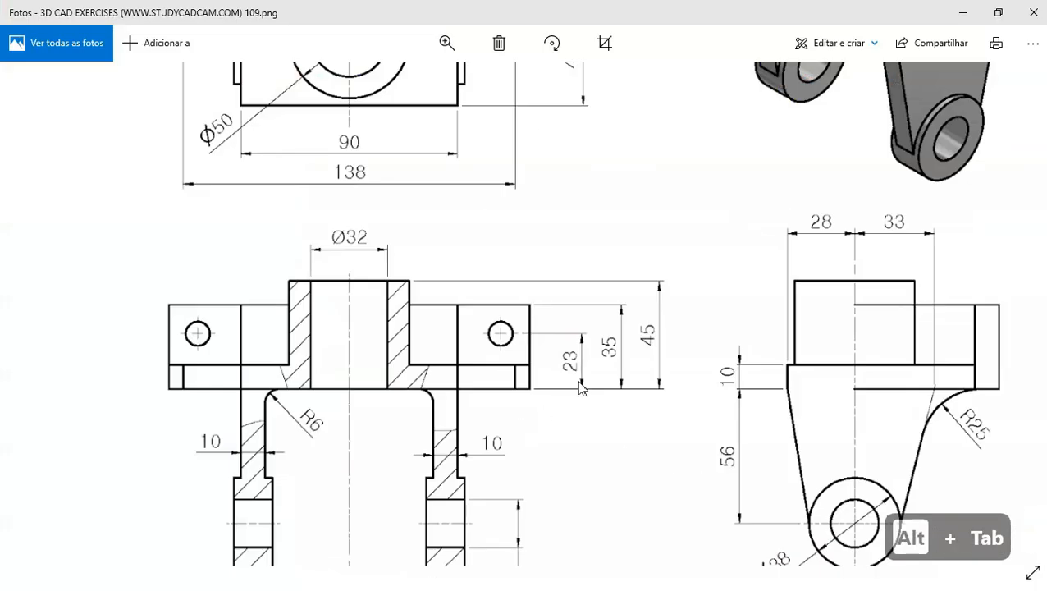
scroll(580, 389, "down", 3)
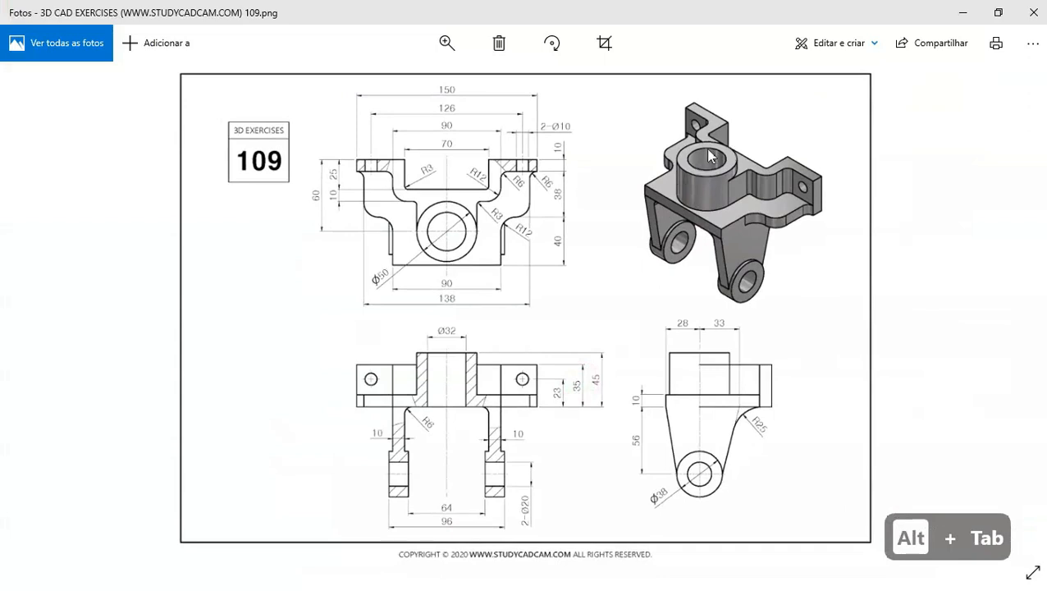
key("alt+Tab")
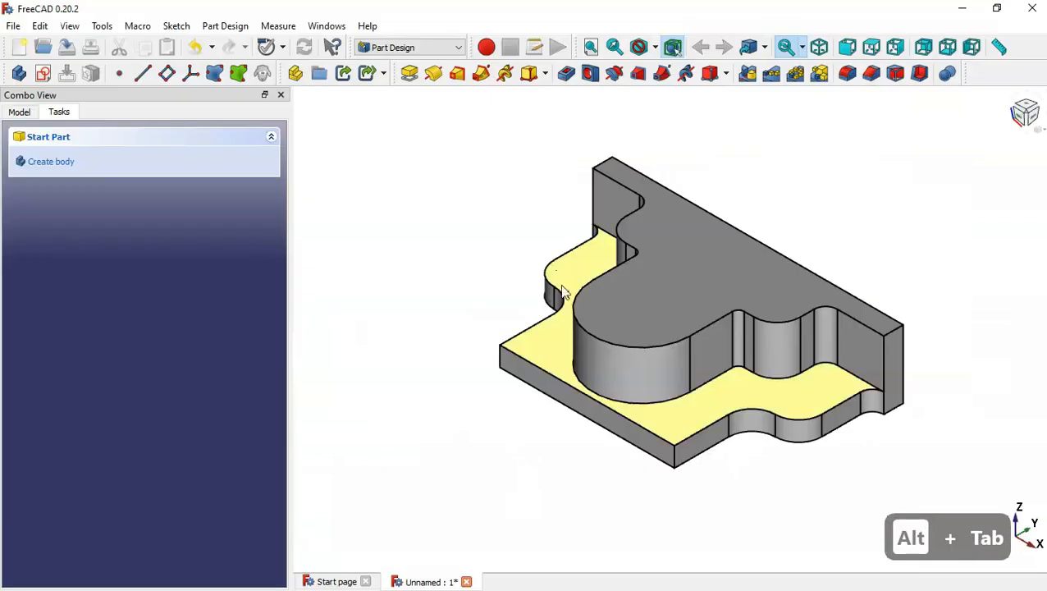
left_click(612, 327)
left_click(43, 74)
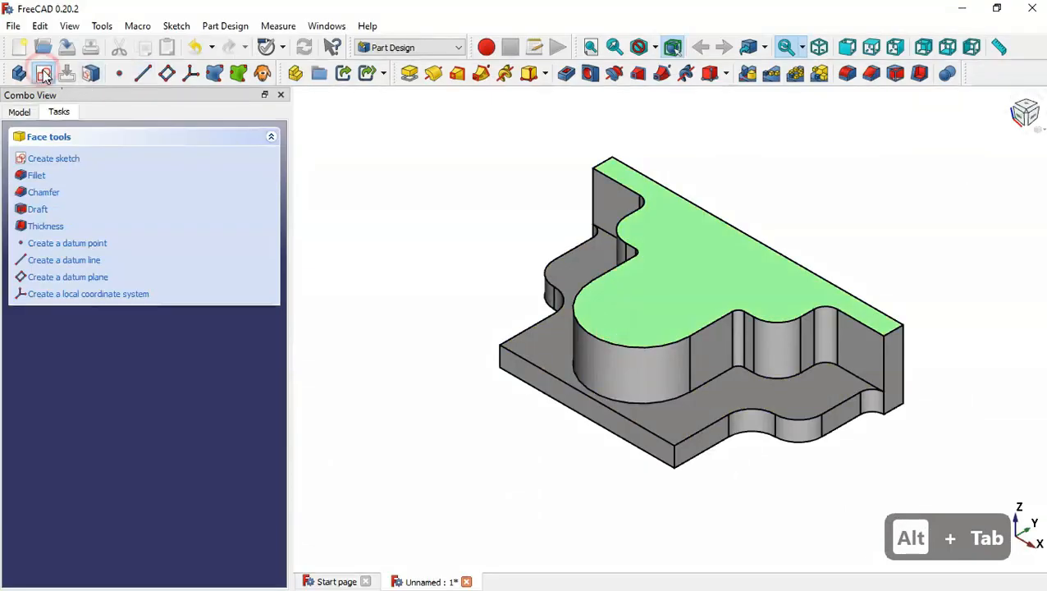
Import the bottom arc as external geometry and draw a circle centred on its centre through its end point.
left_click(993, 443)
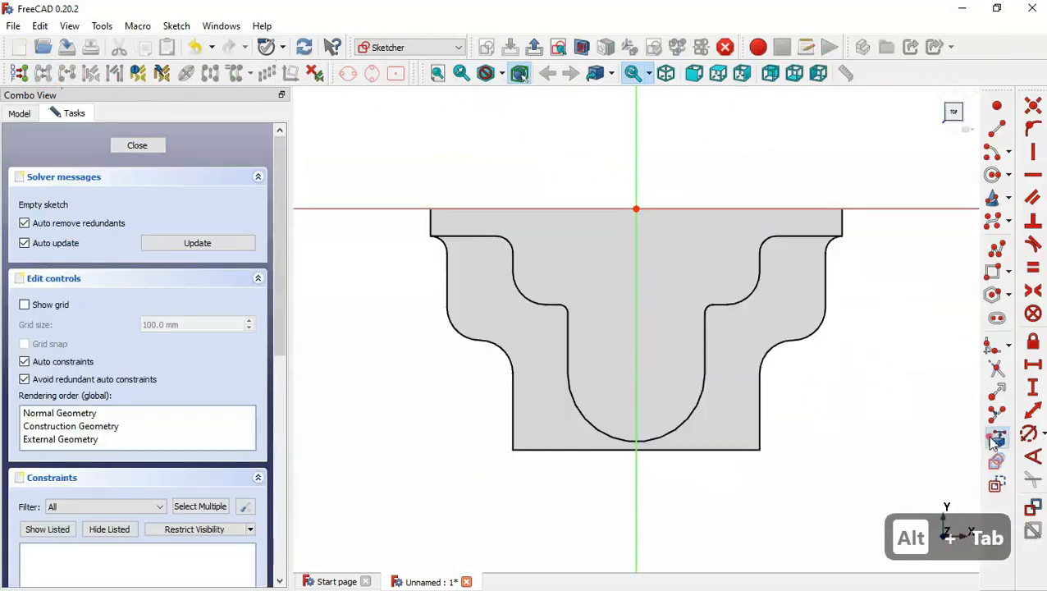
left_click(685, 420)
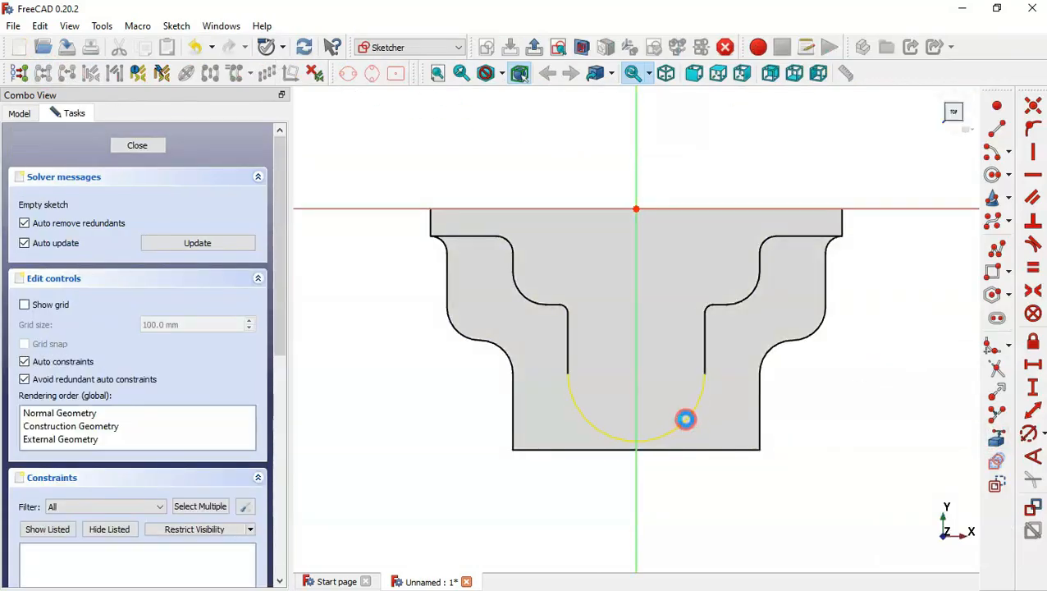
key("c")
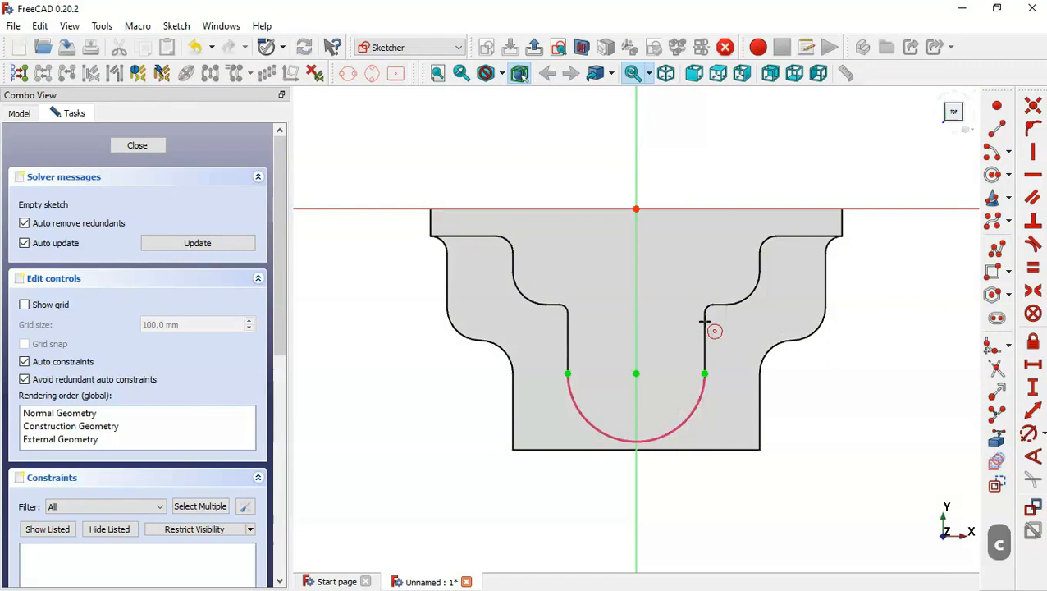
left_click(636, 374)
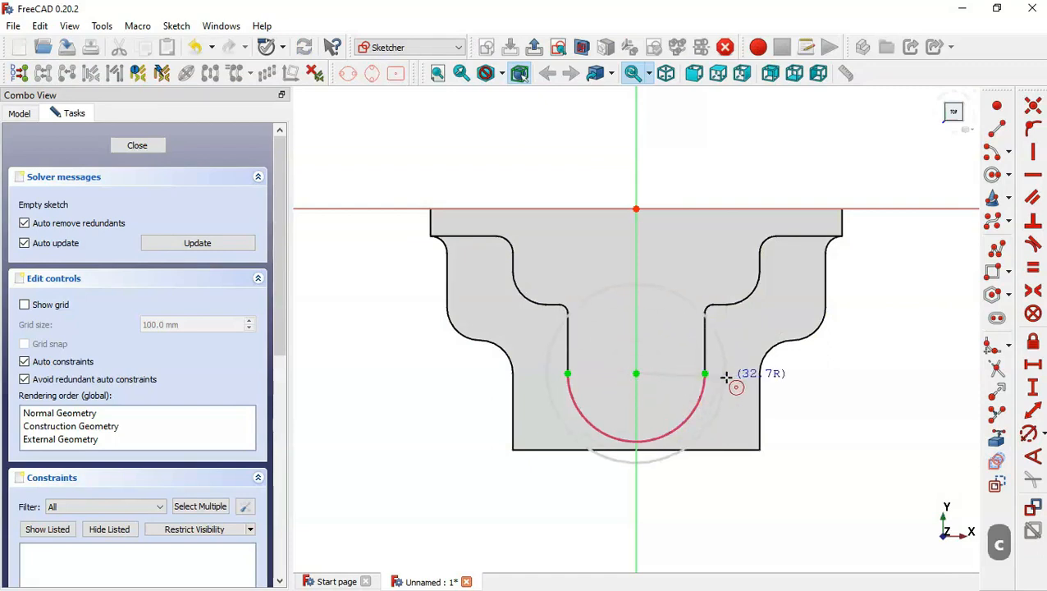
left_click(704, 373)
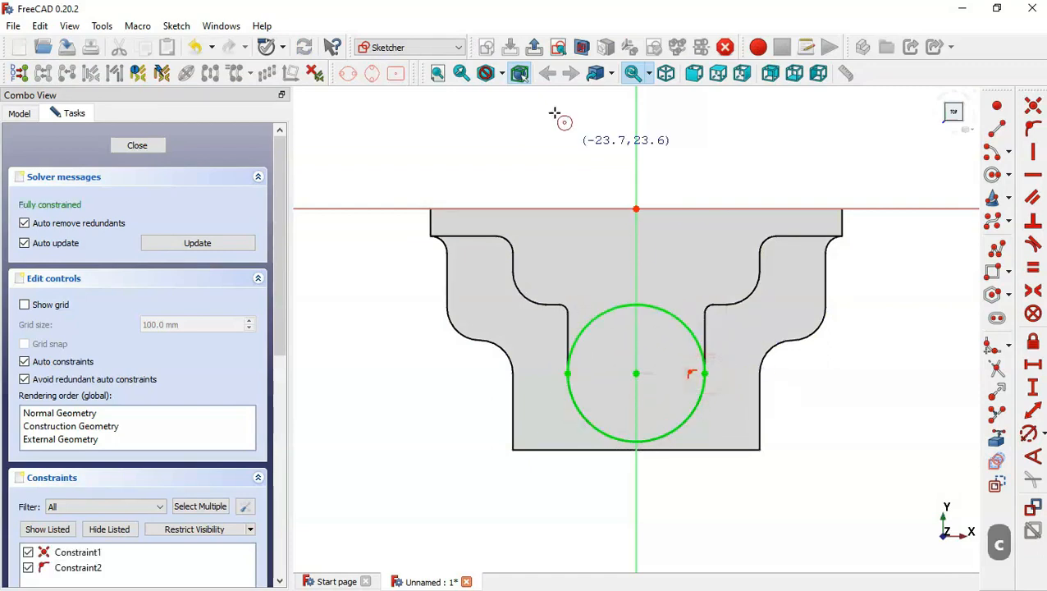
Close the sketch and pad the circle with the default 10 mm length.
left_click(535, 47)
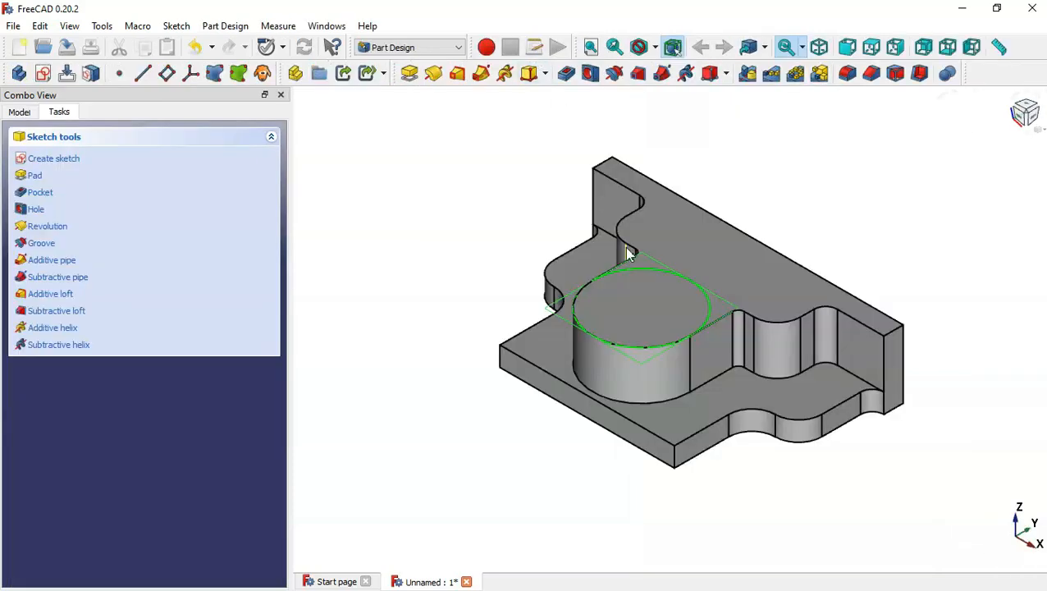
left_click(406, 72)
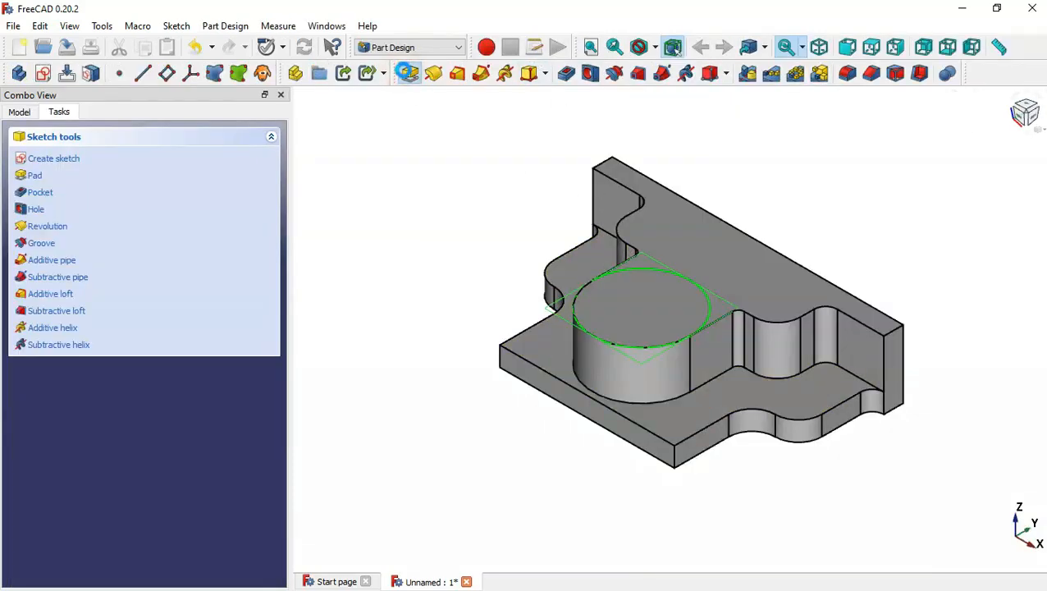
key("alt+Tab")
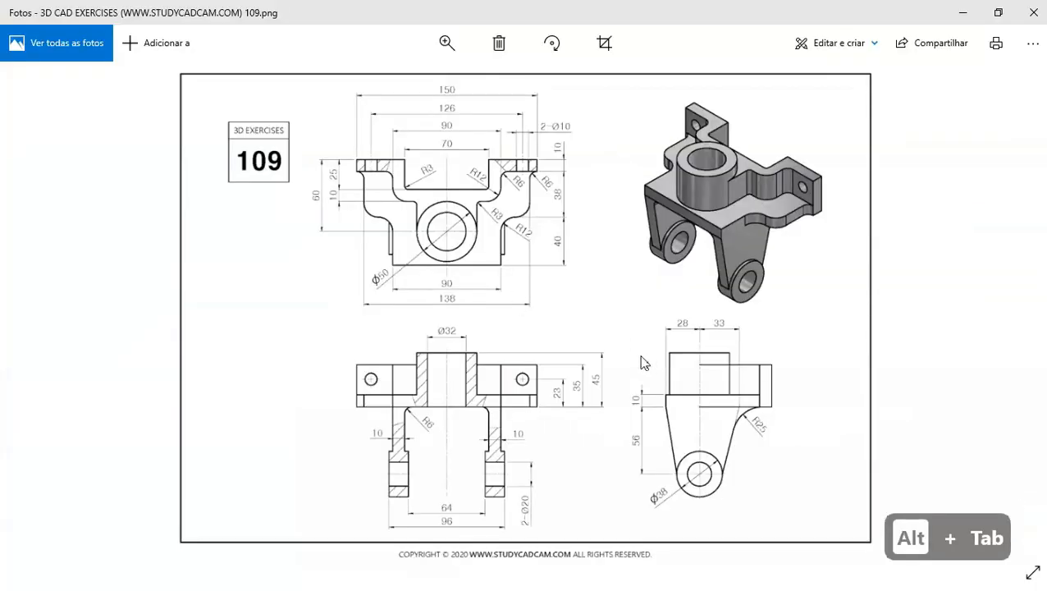
double_click(566, 358)
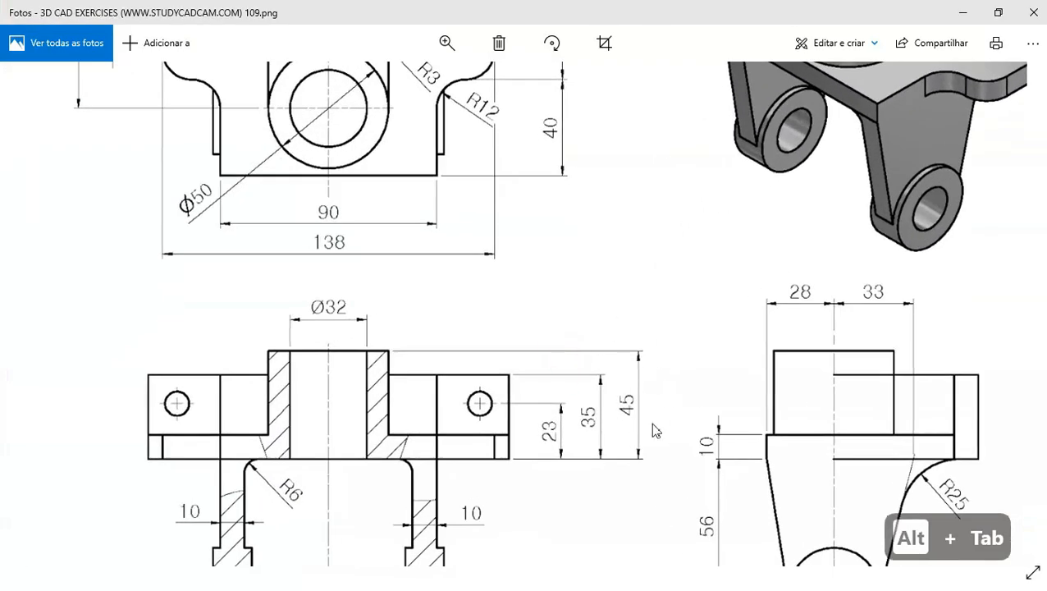
key("alt+Tab")
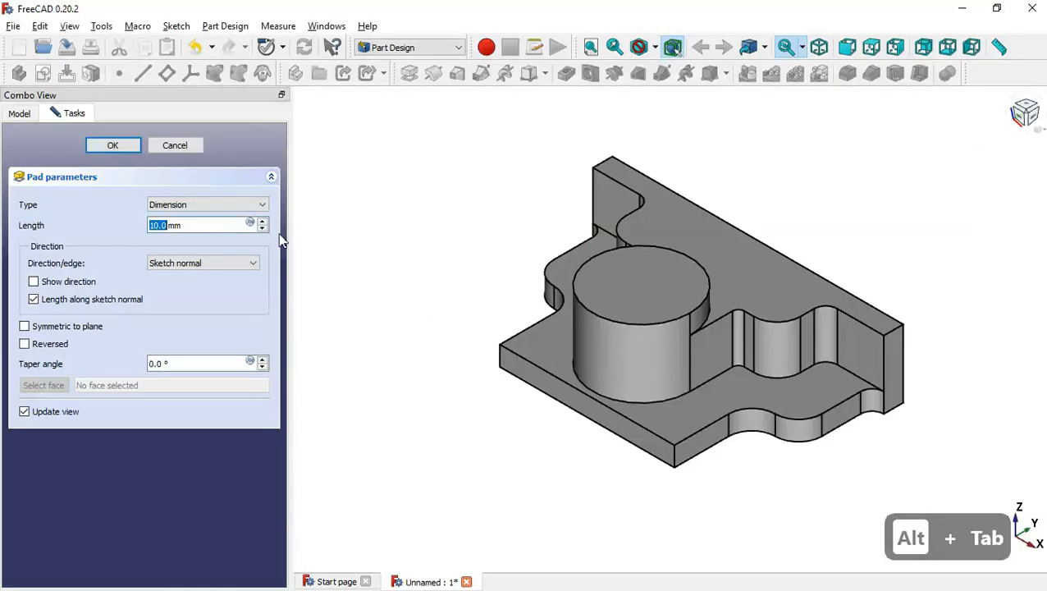
left_click(113, 146)
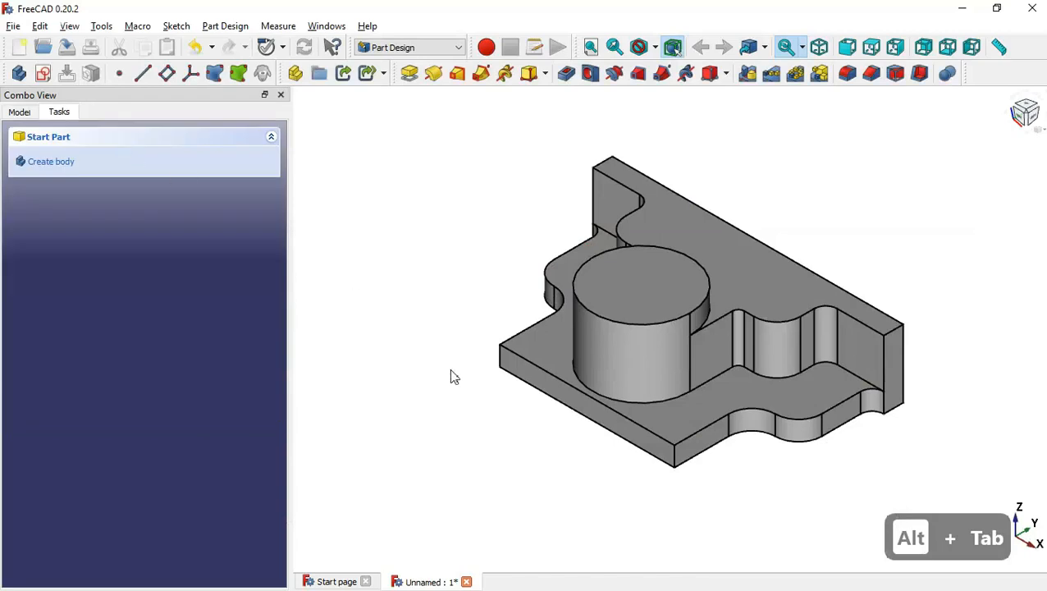
Create a new sketch on the small front end face of the base plate.
middle_click_drag(478, 427, 504, 450)
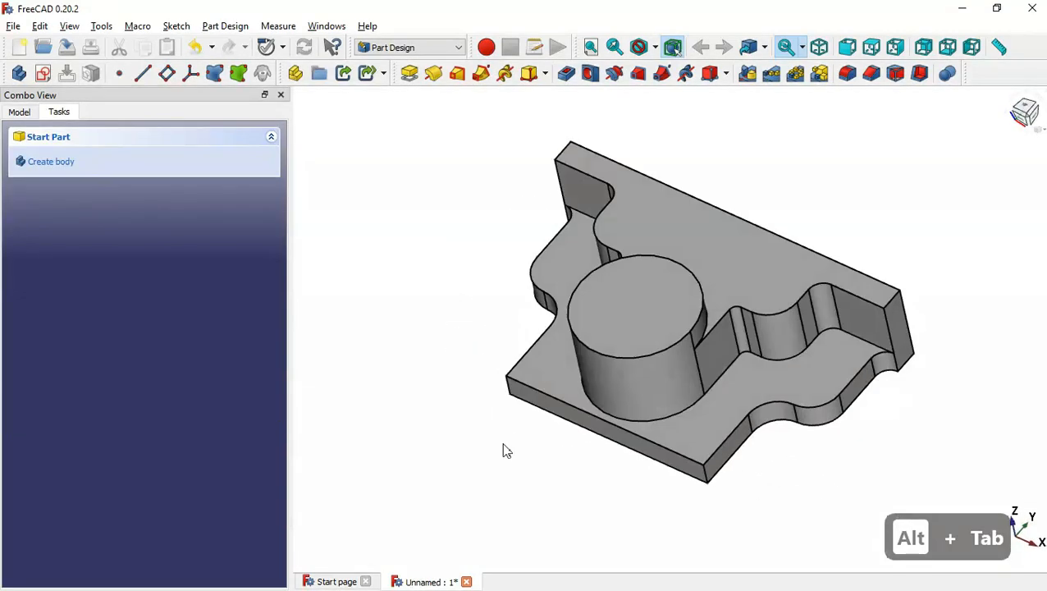
key("Home")
key("alt+Tab")
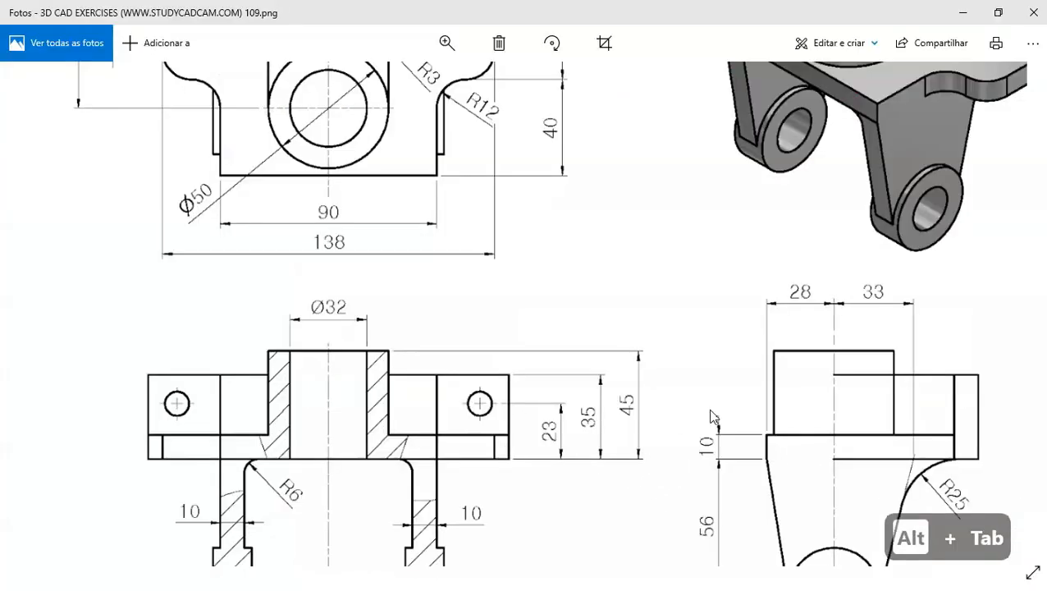
double_click(708, 408)
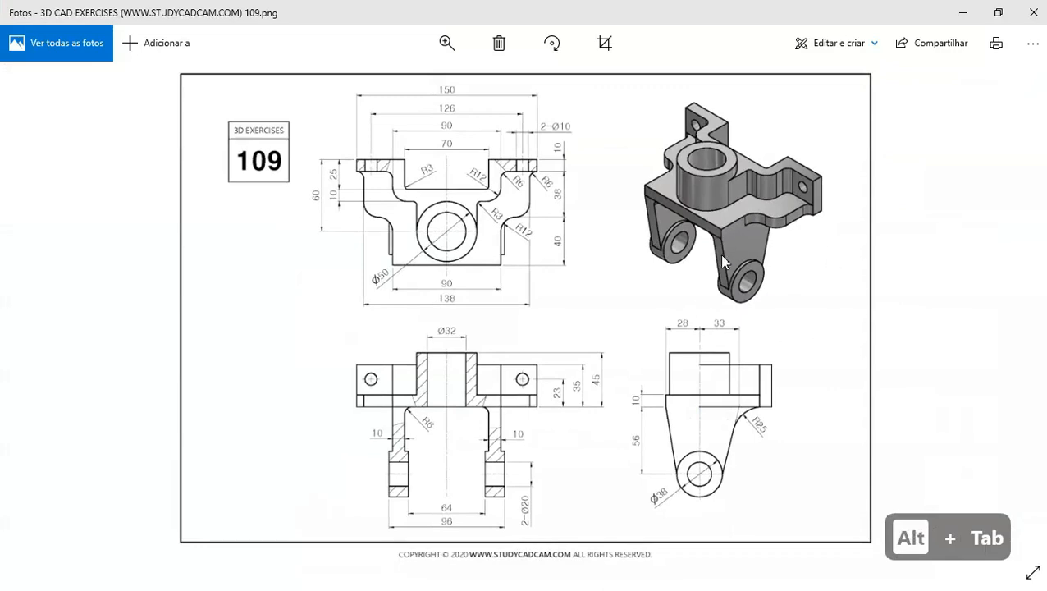
key("alt+Tab")
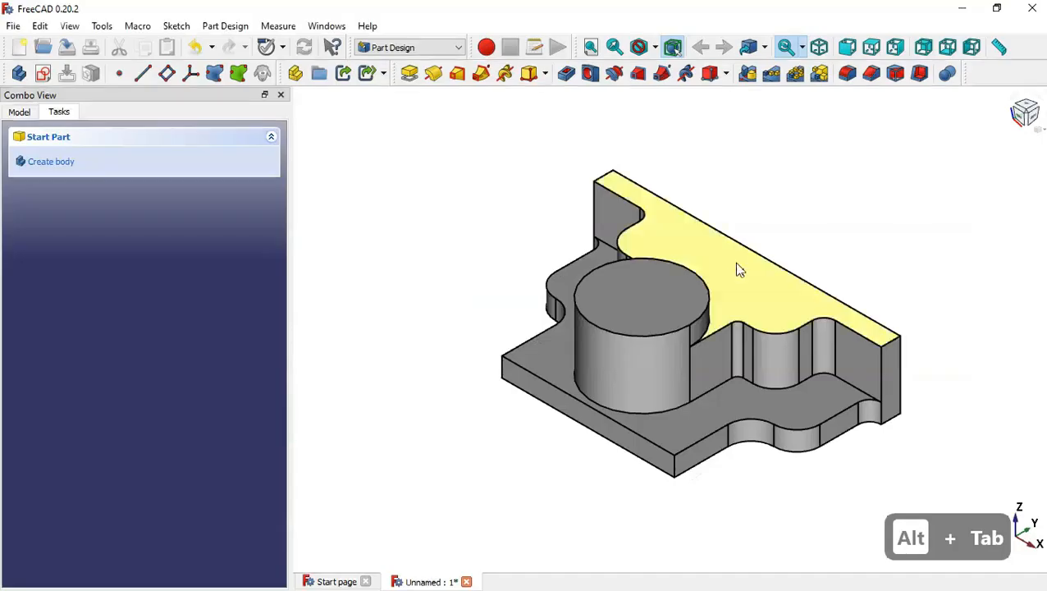
left_click(710, 458)
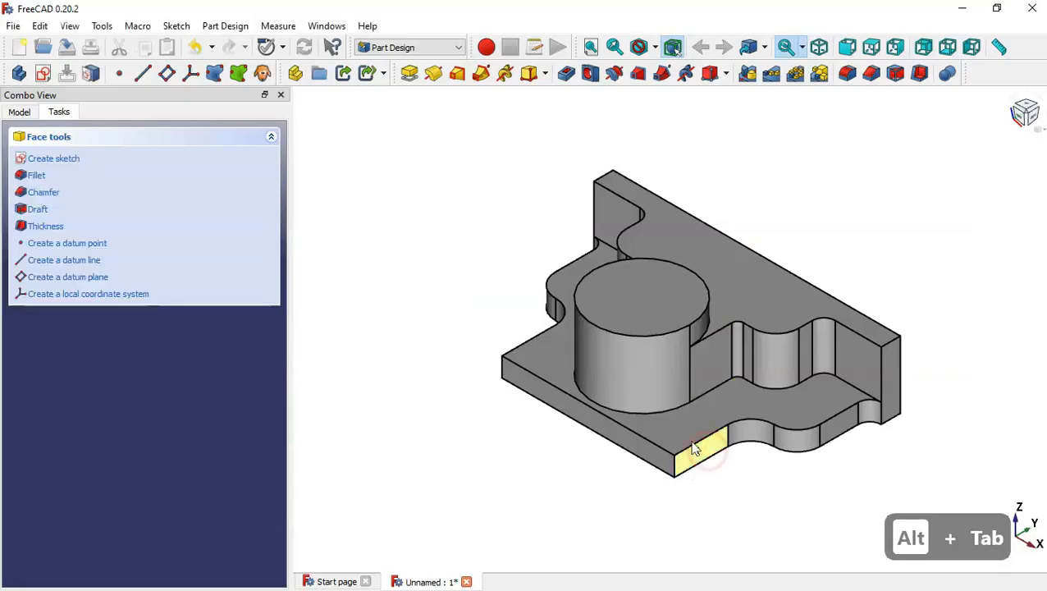
left_click(44, 75)
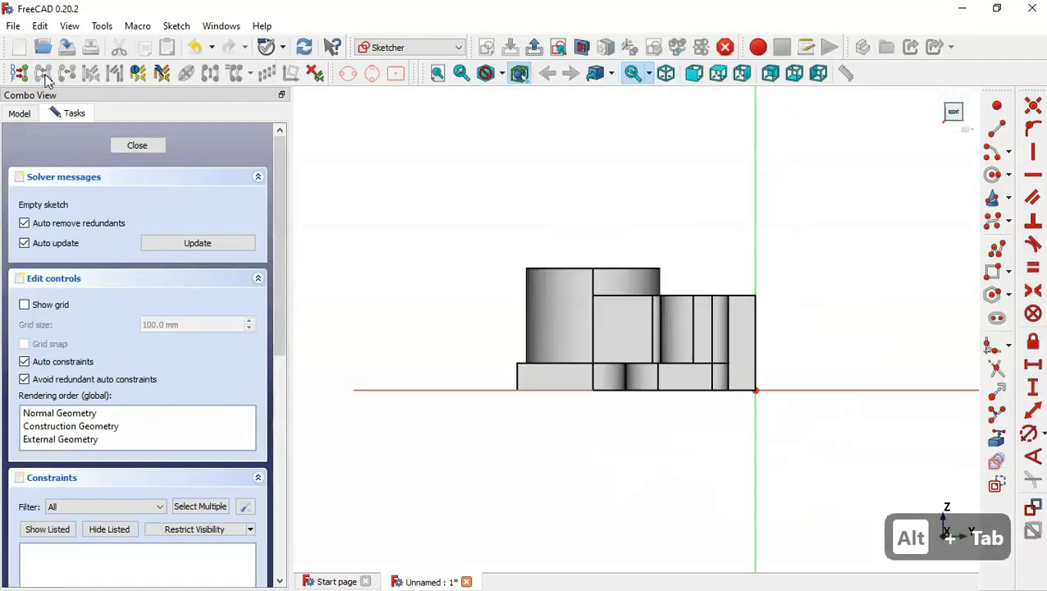
Add the base plate's vertical end edge as external geometry in the new sketch, checking the drawing's side view.
scroll(587, 470, "up", 2)
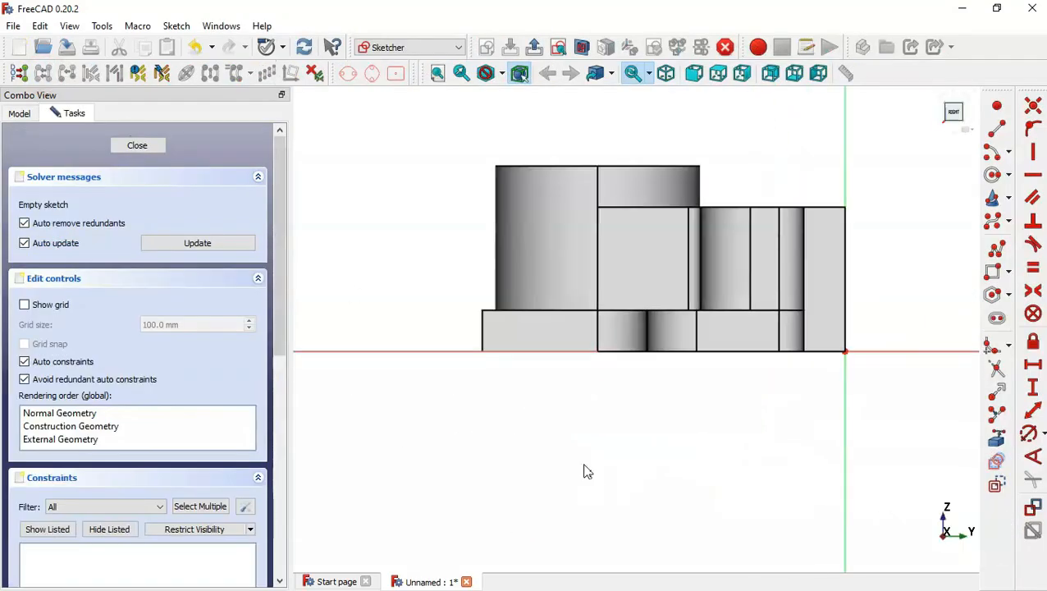
left_click(996, 437)
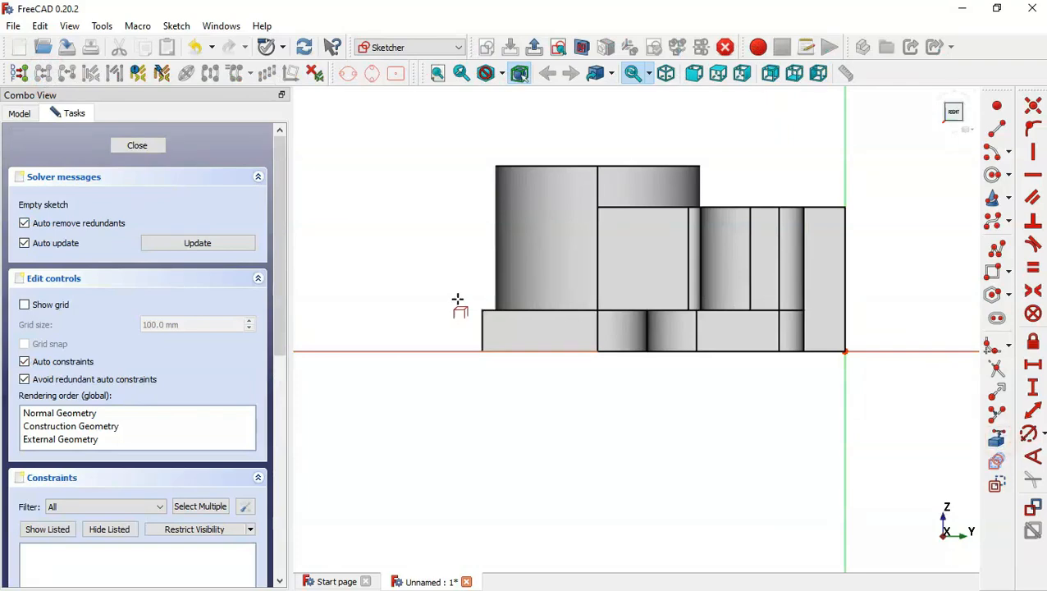
left_click(482, 332)
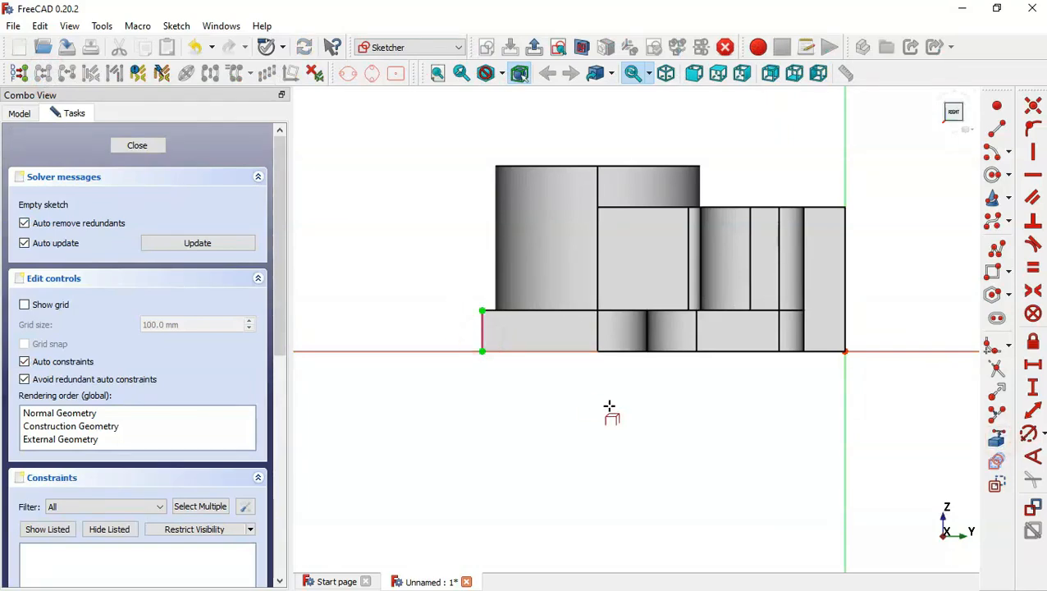
key("Home")
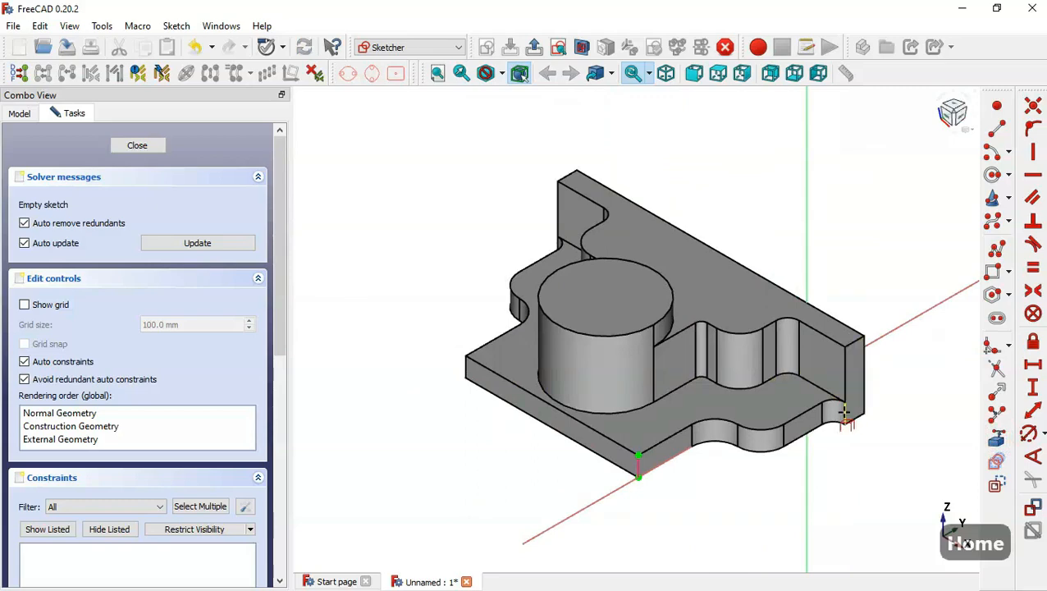
left_click(743, 74)
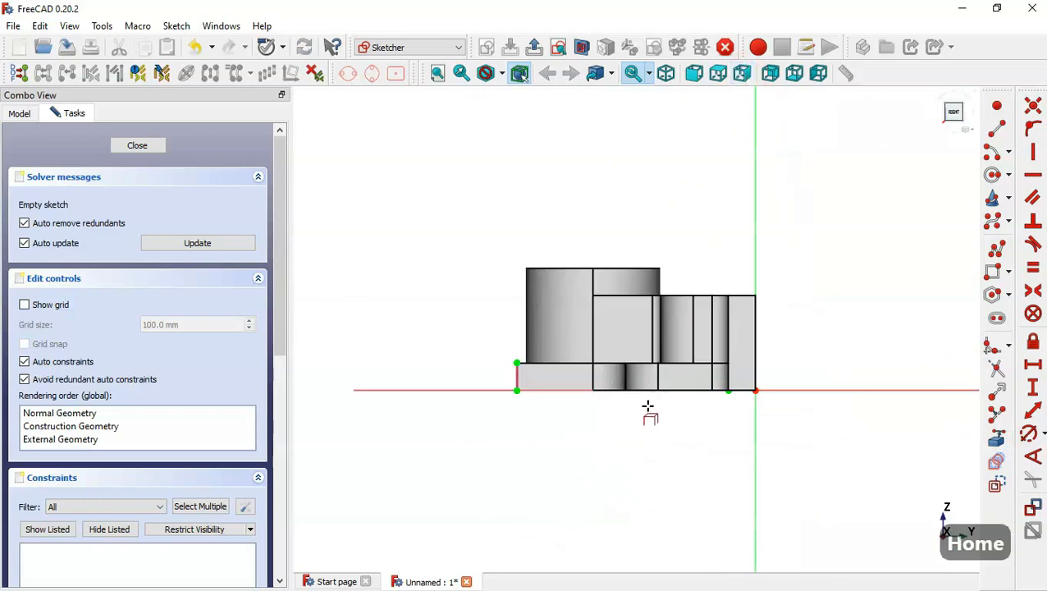
left_click(580, 47)
key("alt+Tab")
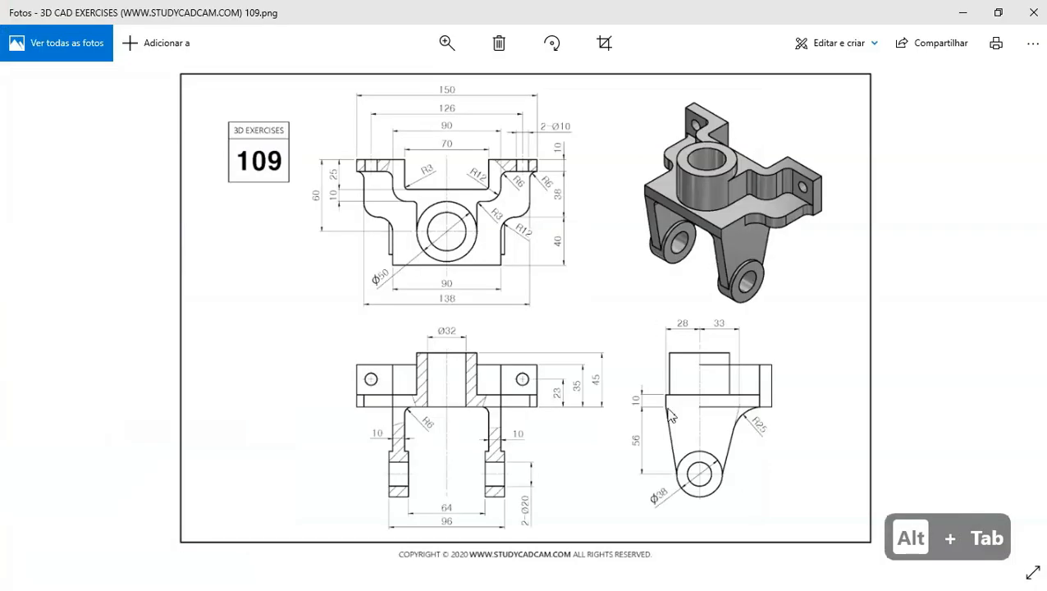
scroll(669, 412, "up", 3)
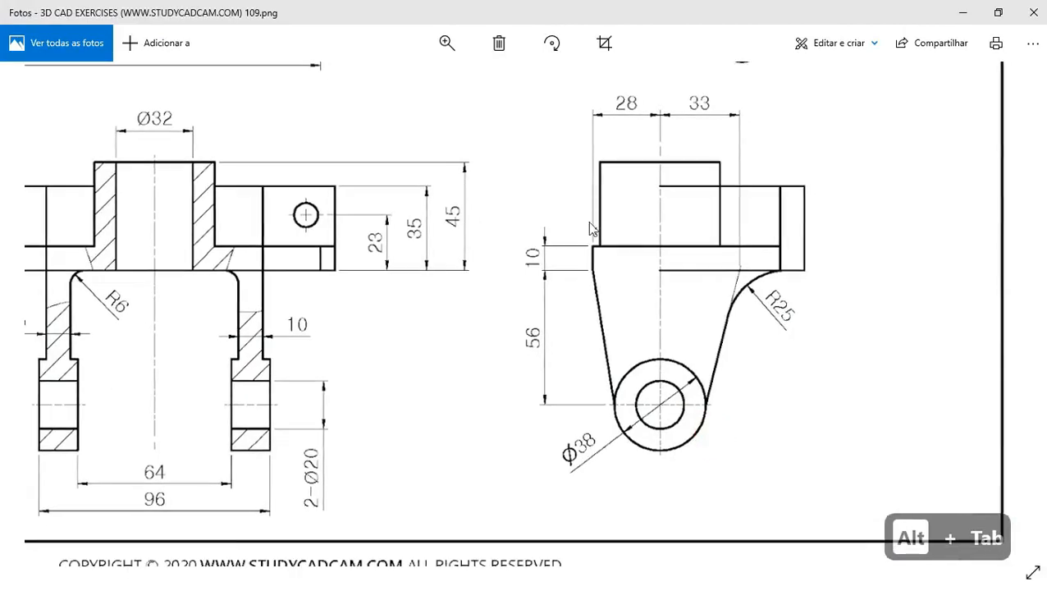
Start a polyline at the base plate's lower left corner and draw a slanted line about 61 mm long downward.
key("alt+Tab")
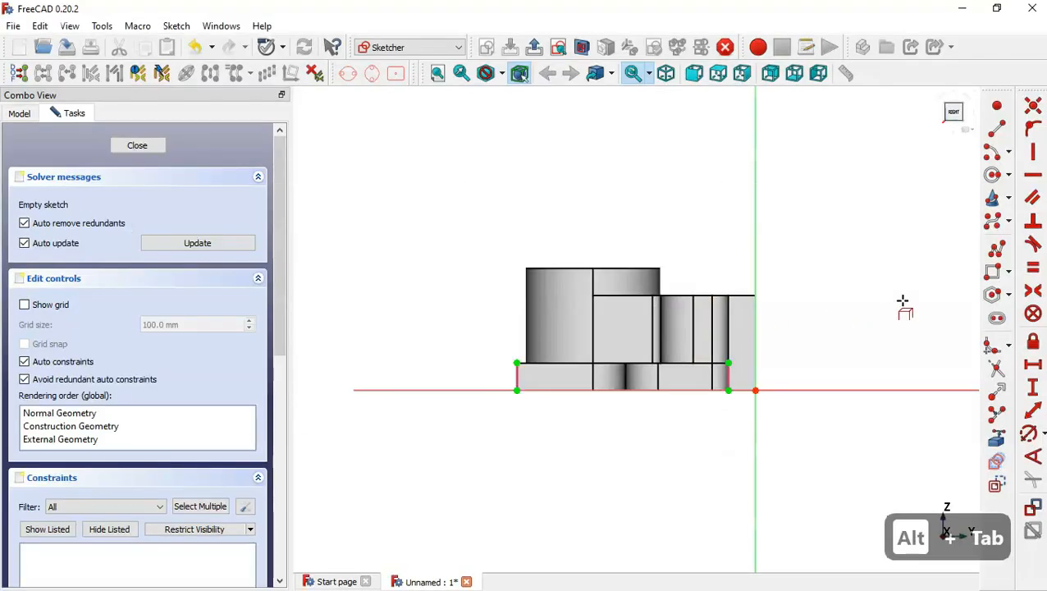
left_click(995, 248)
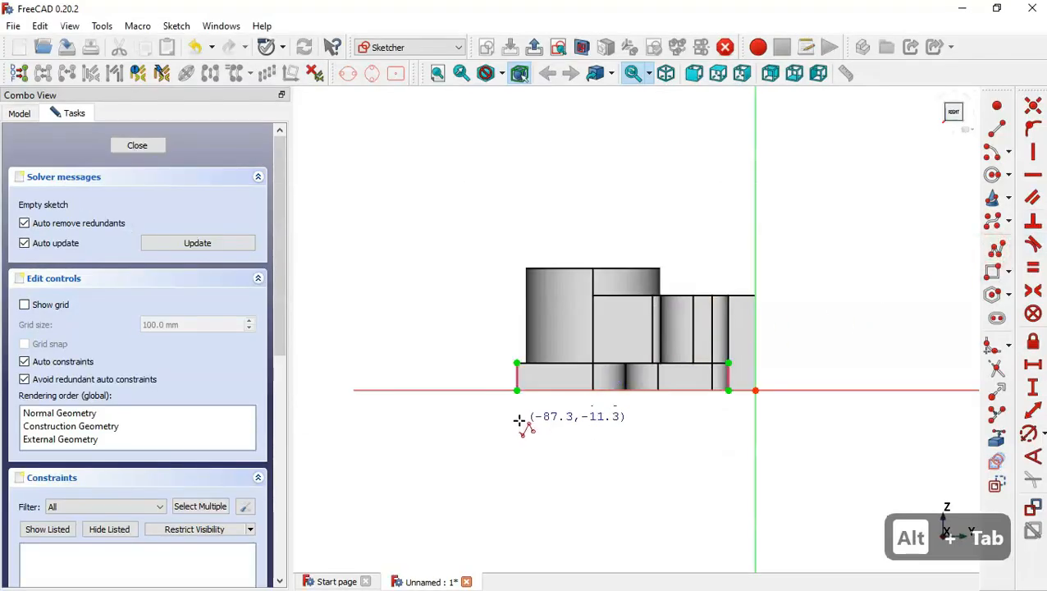
left_click(517, 390)
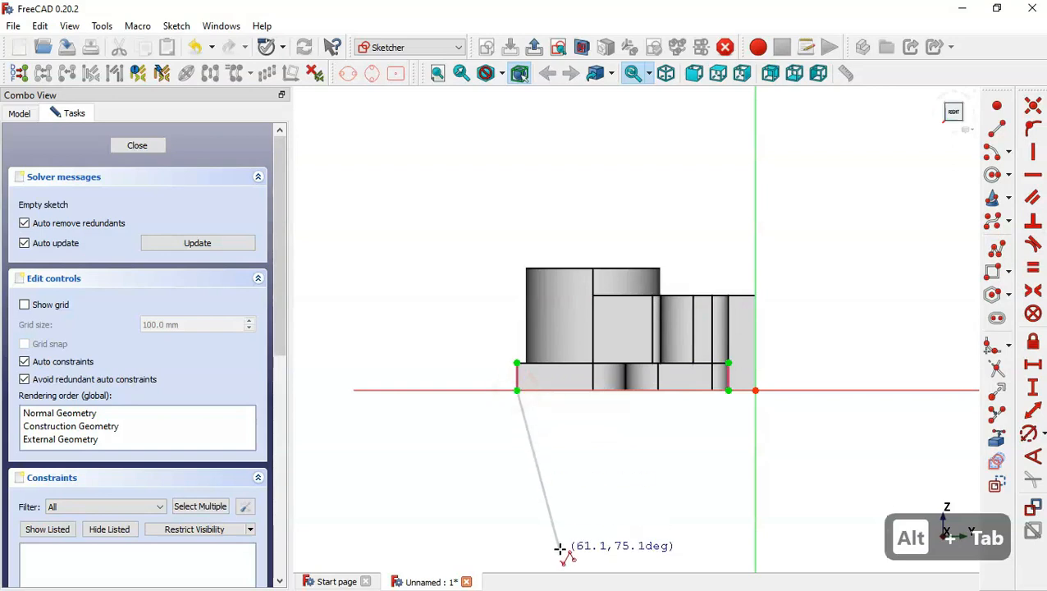
left_click(557, 530)
scroll(423, 244, "down", 1)
scroll(422, 244, "down", 1)
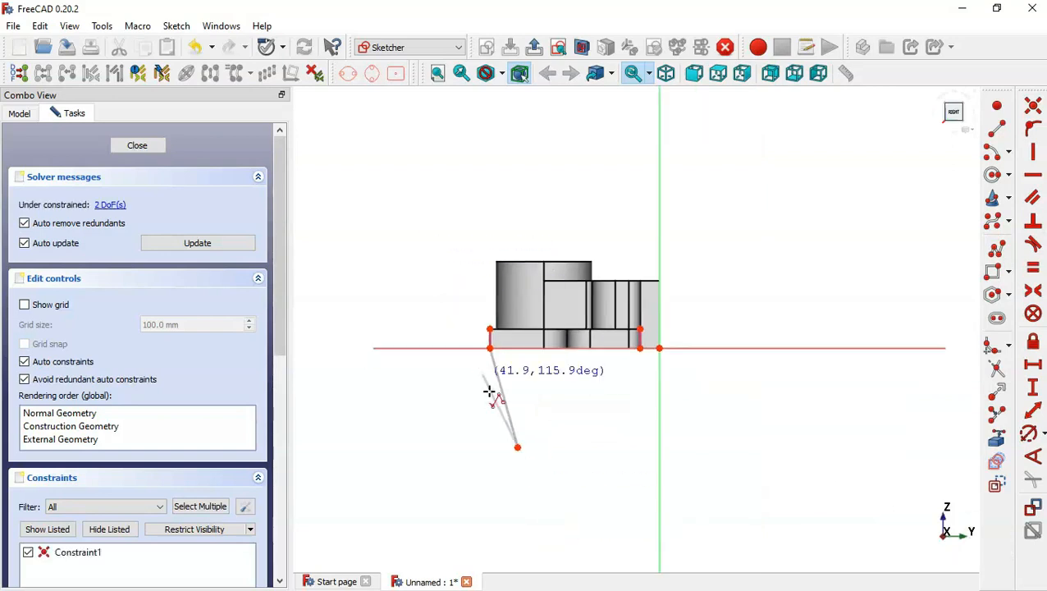
Continue the polyline with a tangent arc of about 20 mm radius curving around the bottom.
key("m")
key("m")
key("m")
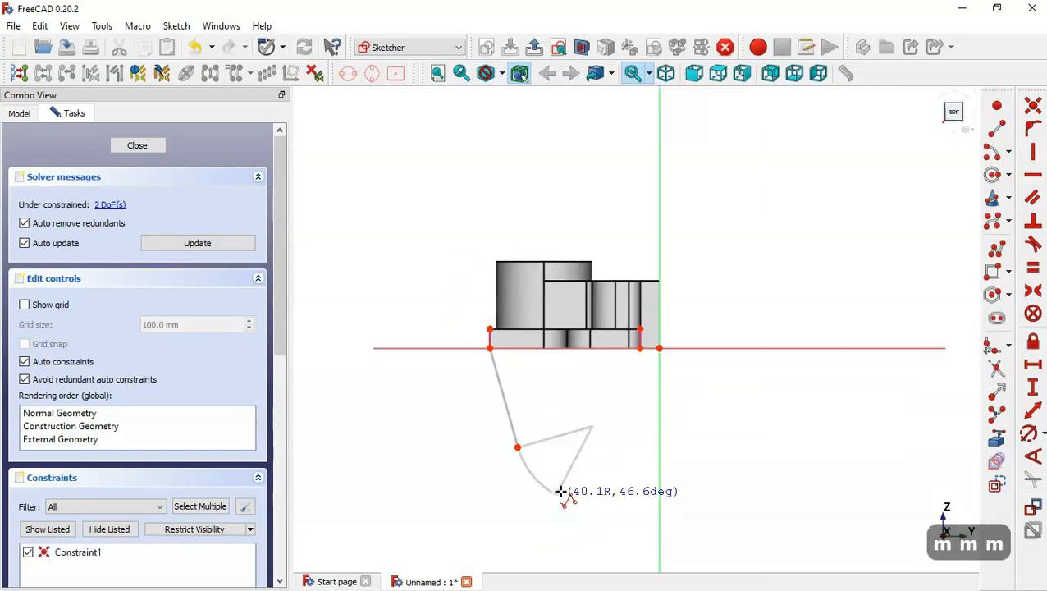
scroll(584, 438, "up", 1)
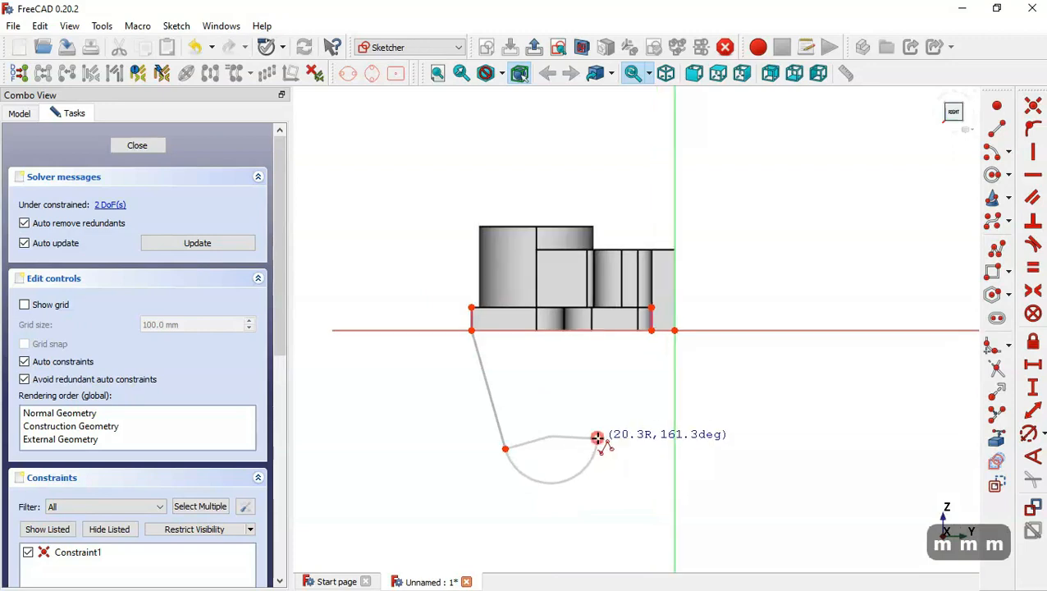
left_click(598, 438)
Continue the polyline with a slanted line upward and an arc ending at the base plate's lower right corner.
key("m")
key("m")
key("m")
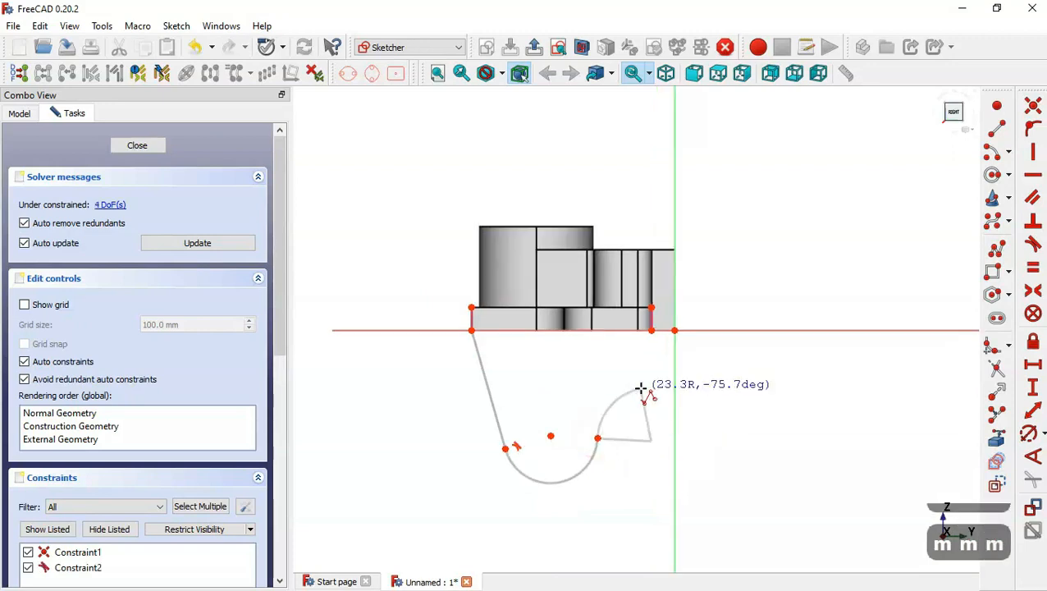
key("Escape")
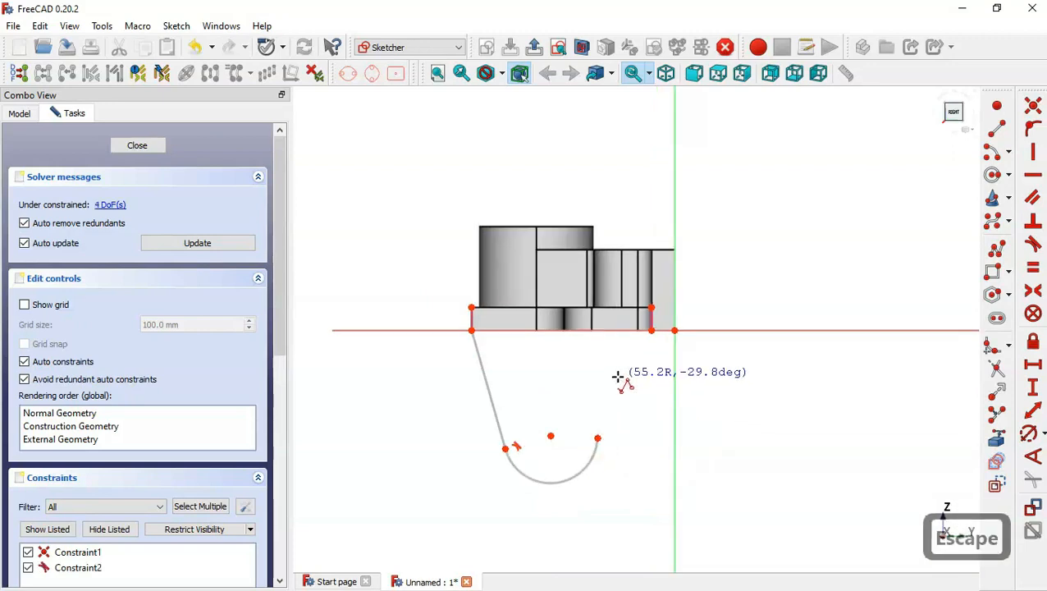
left_click(597, 437)
key("m")
key("m")
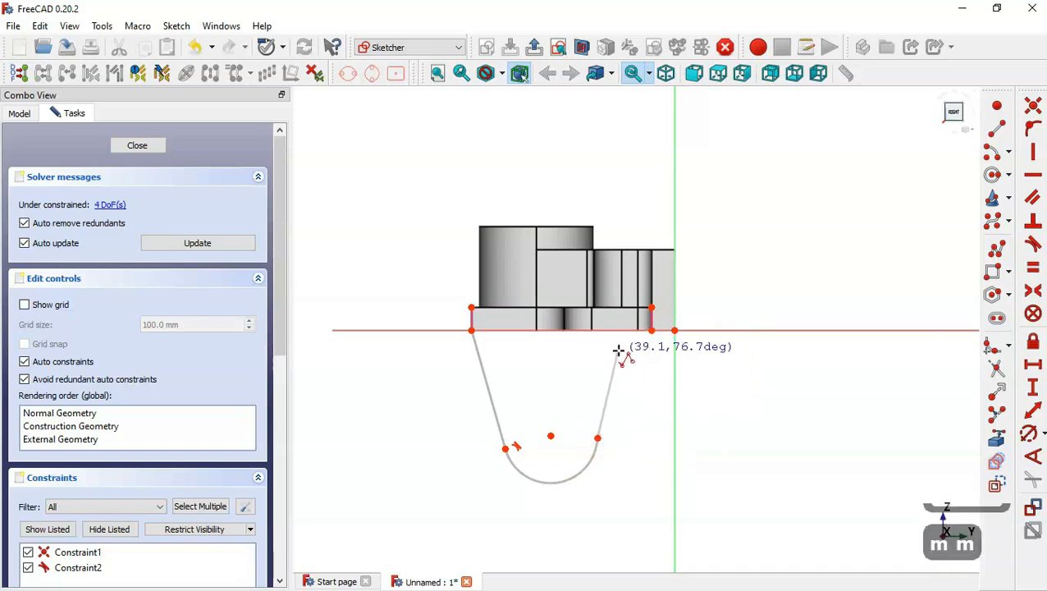
left_click(614, 369)
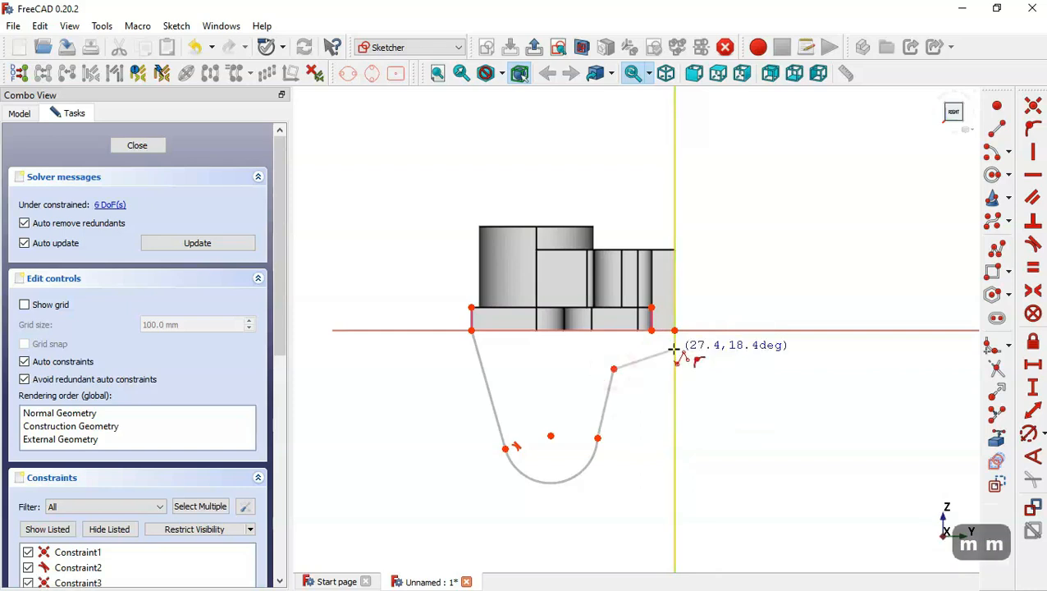
key("m")
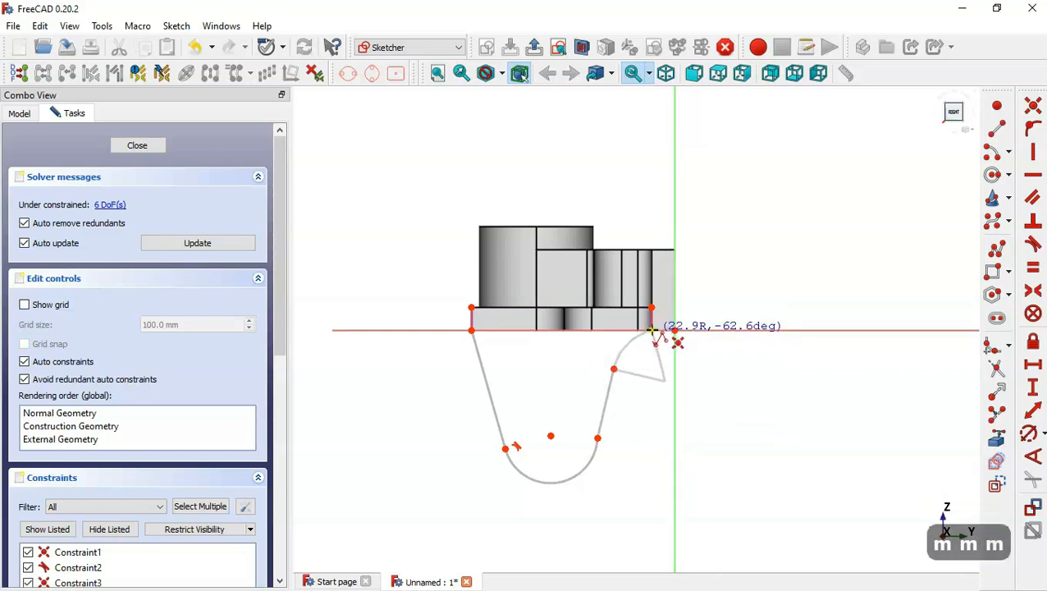
left_click(652, 332)
scroll(603, 379, "up", 3)
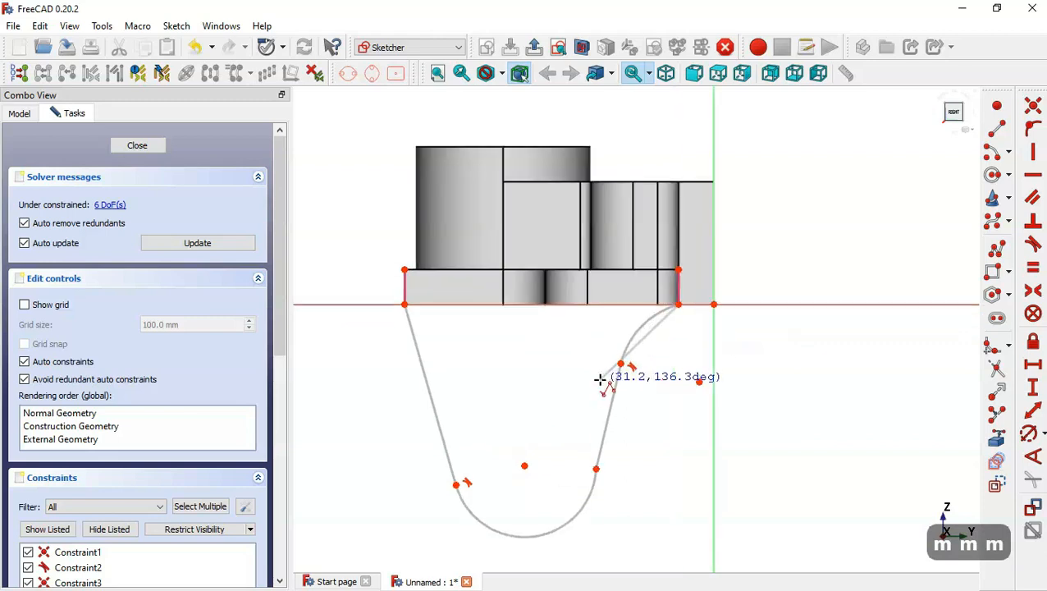
Make the bottom arc tangent to the right slanted line.
left_click(1031, 221)
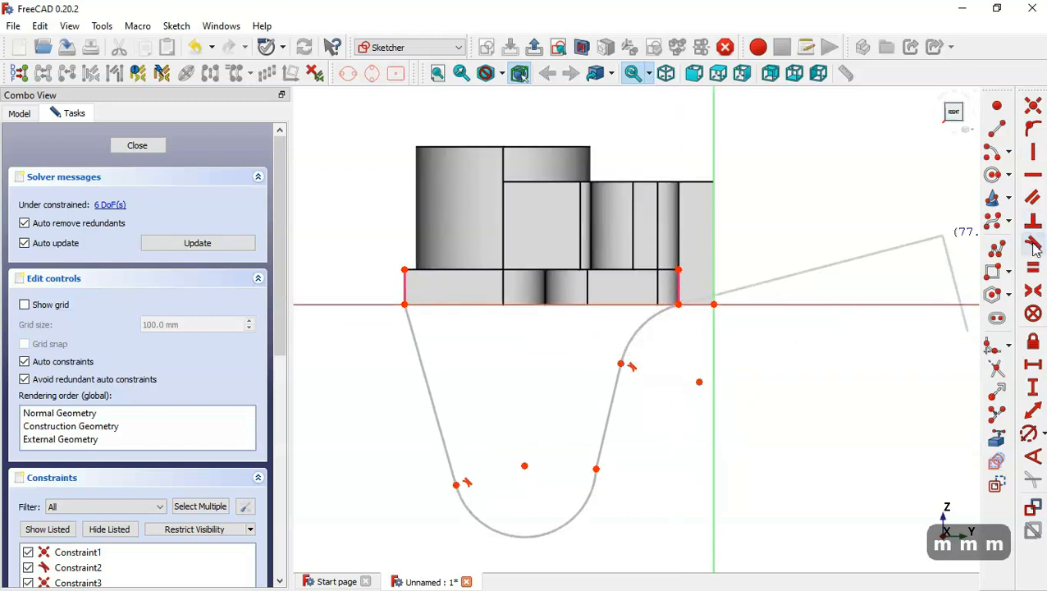
left_click(584, 499)
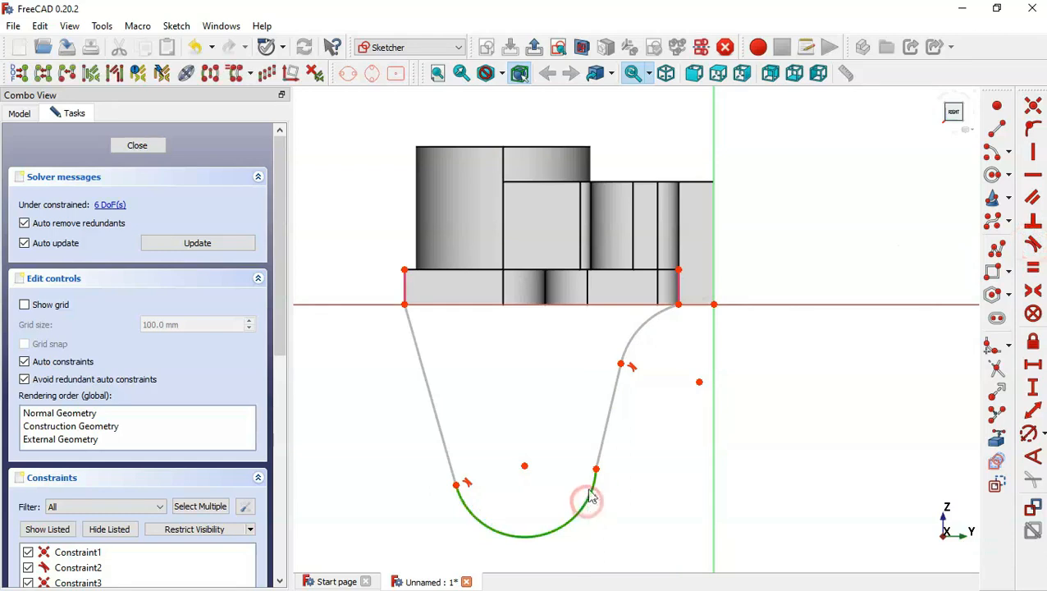
left_click(600, 446)
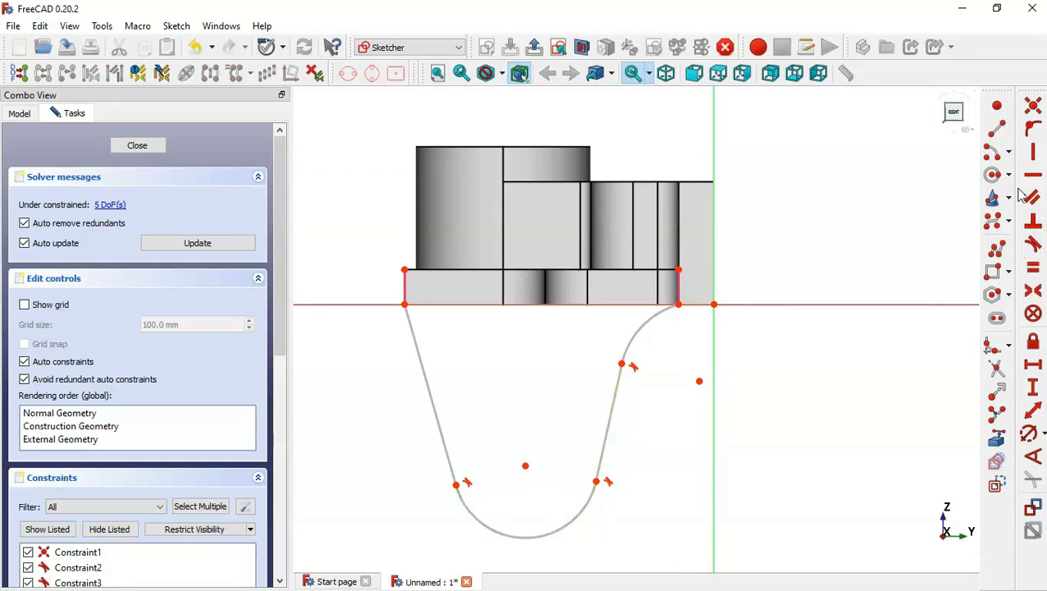
Draw a short line from the slanted line's upper end to the plate's lower edge, and a line along that edge between its corners.
left_click(996, 129)
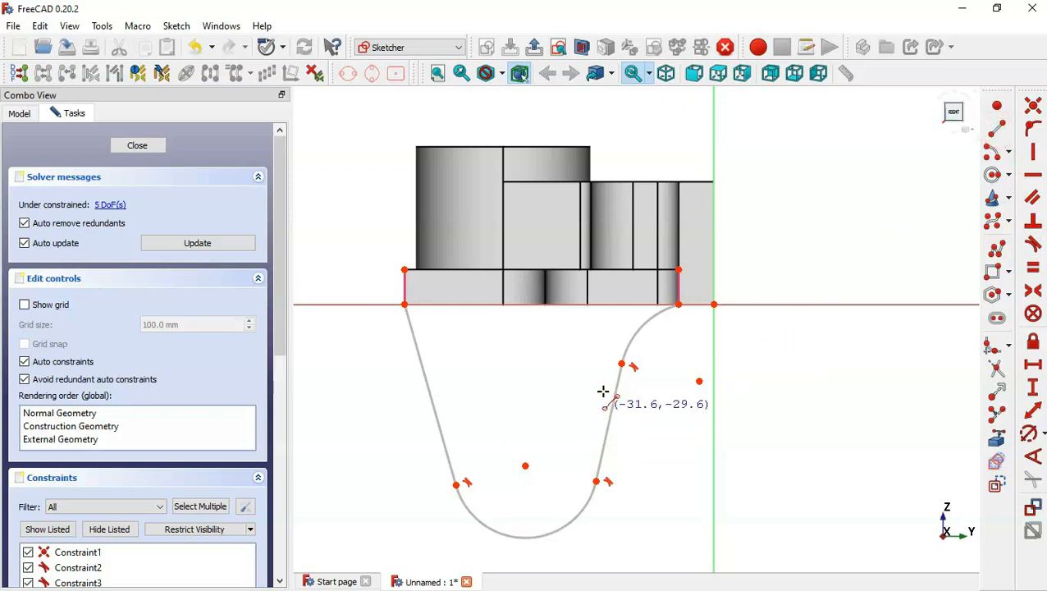
left_click(620, 361)
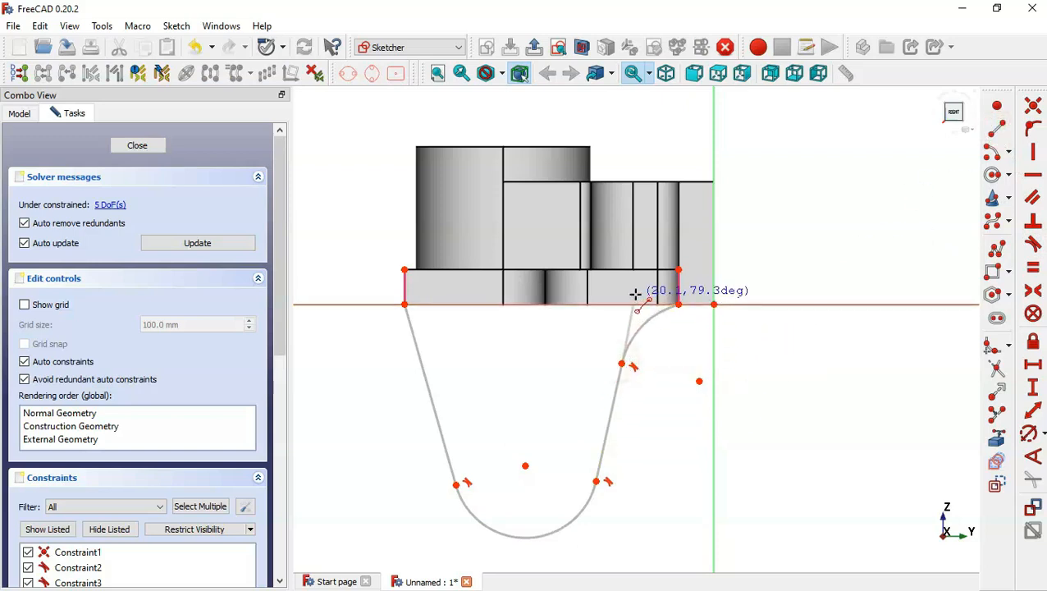
left_click(630, 305)
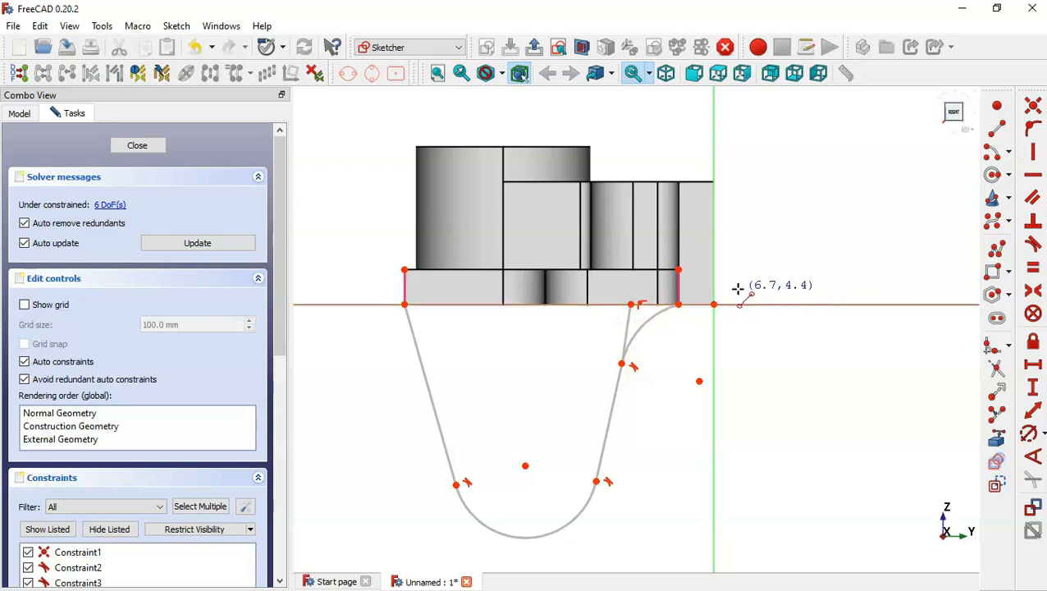
left_click(678, 304)
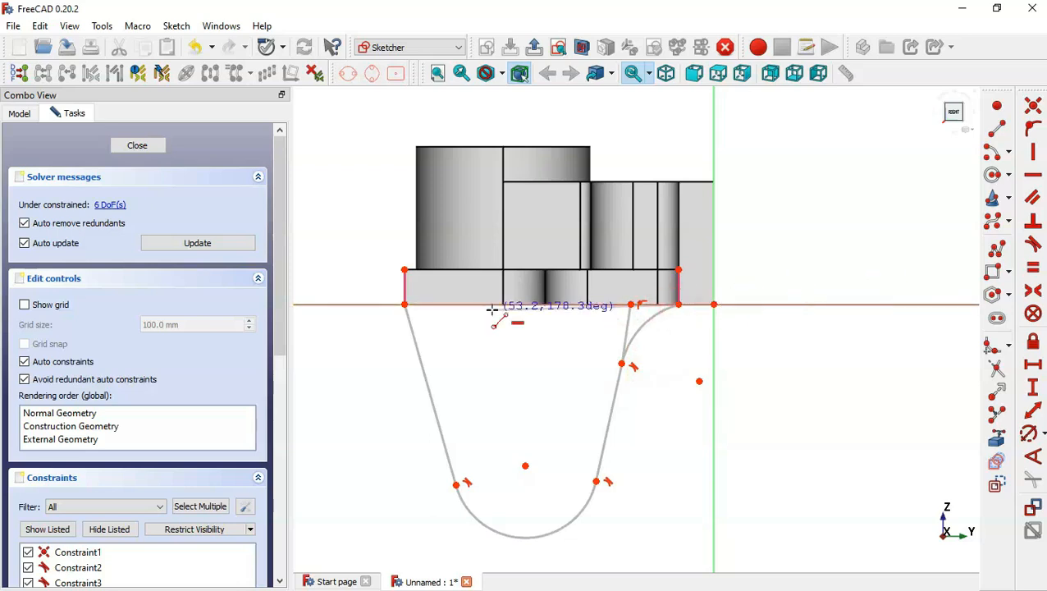
left_click(404, 305)
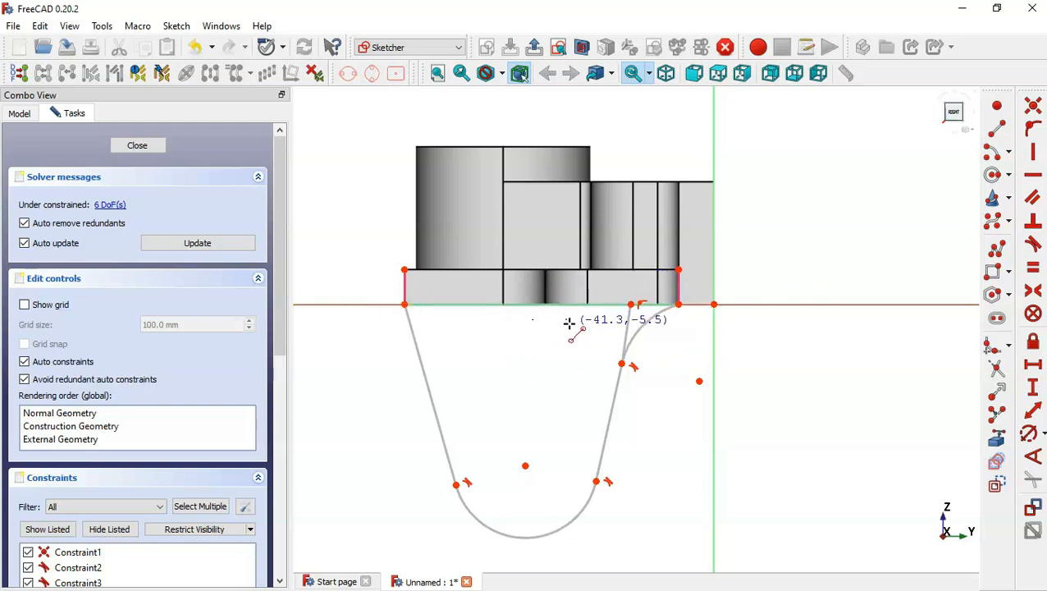
key("Escape")
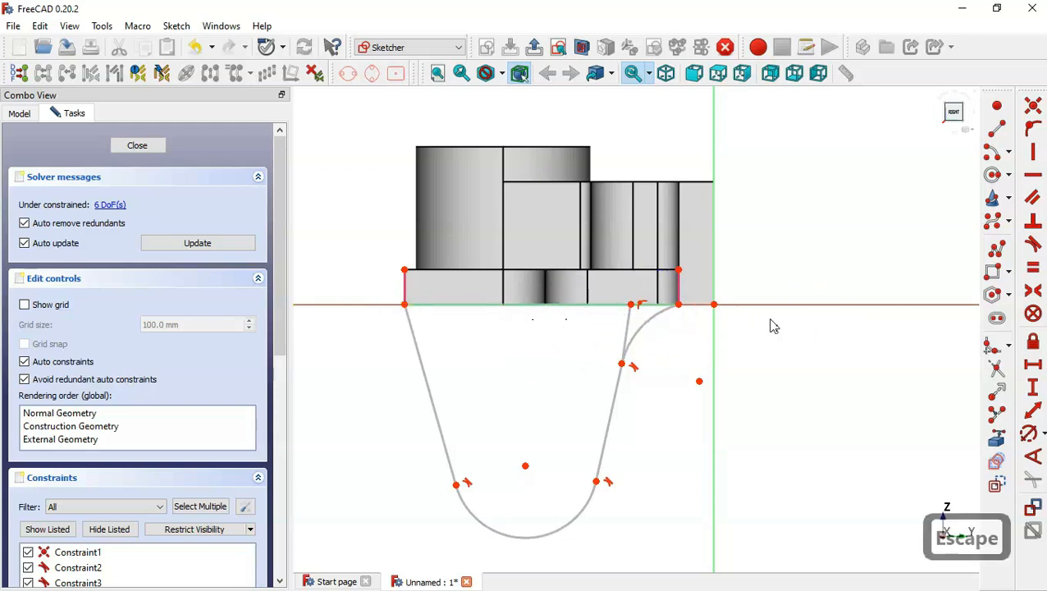
Convert the short connecting line into construction geometry.
left_click(627, 326)
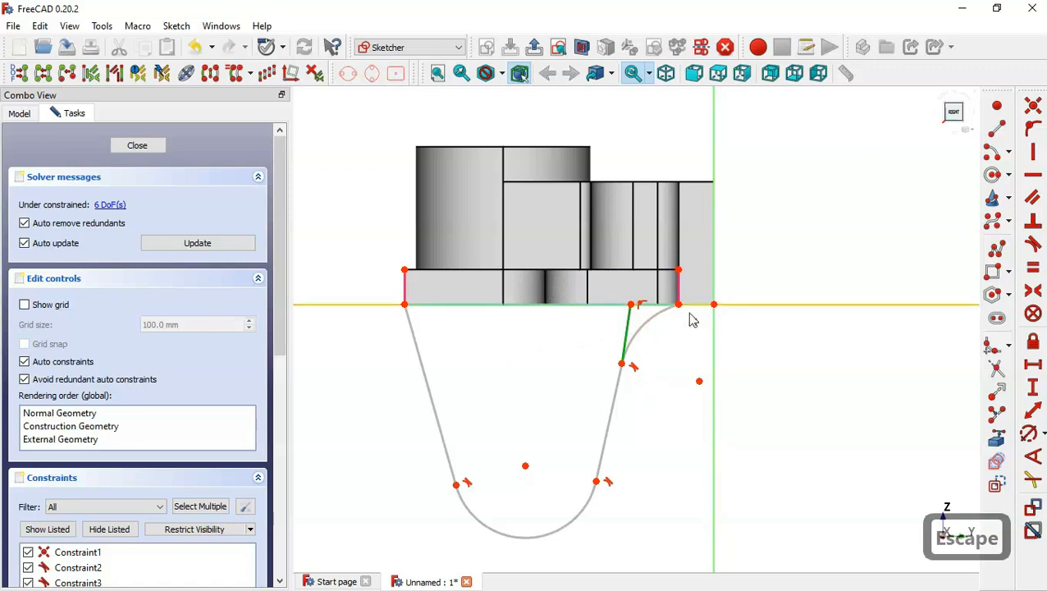
left_click(995, 485)
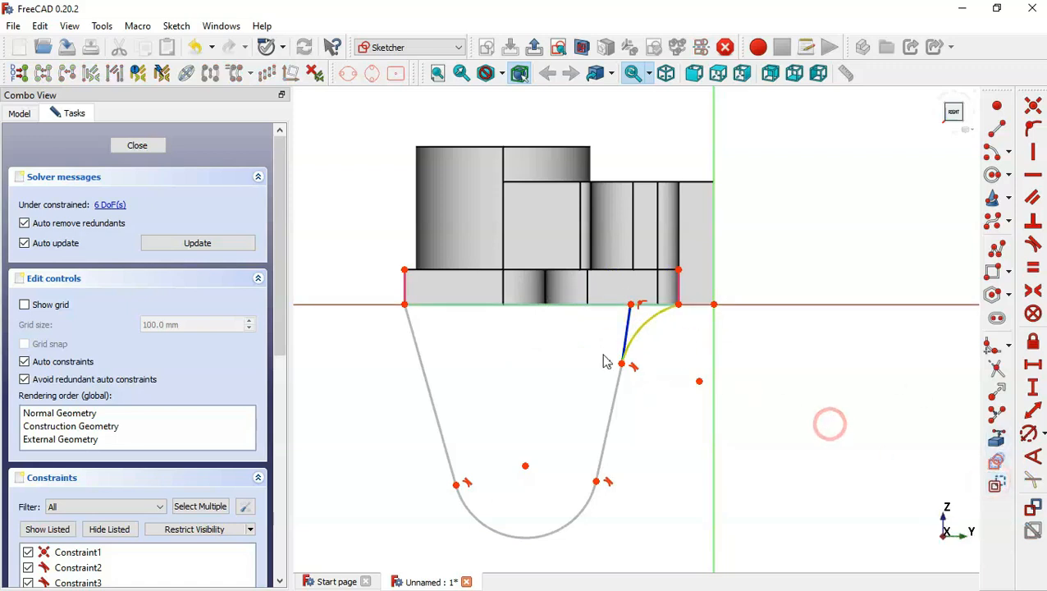
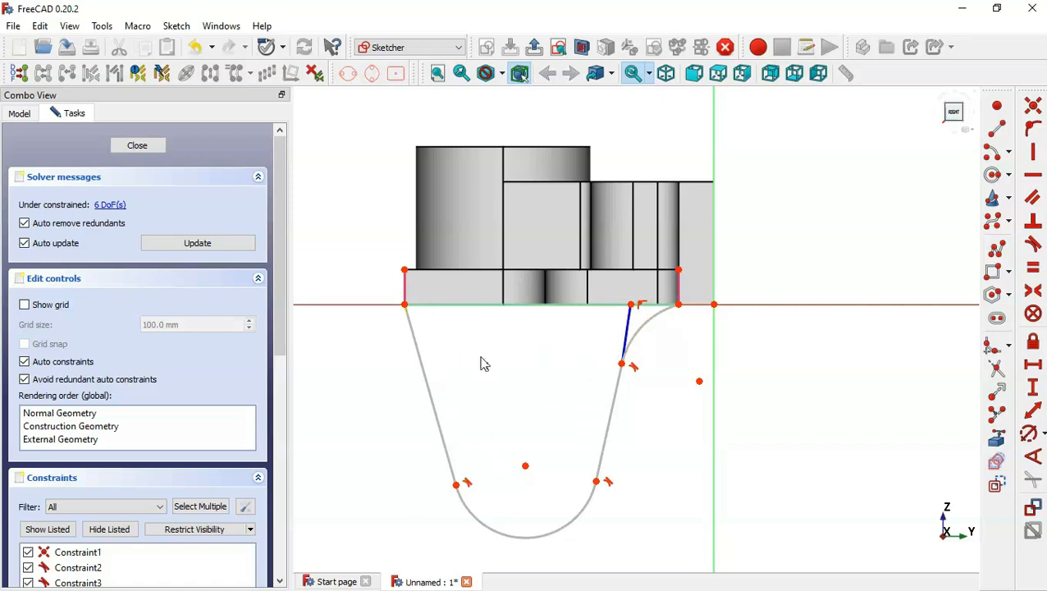
Constrain the bottom arc's centre 56 mm vertically below the base plate's lower left corner.
key("alt+Tab")
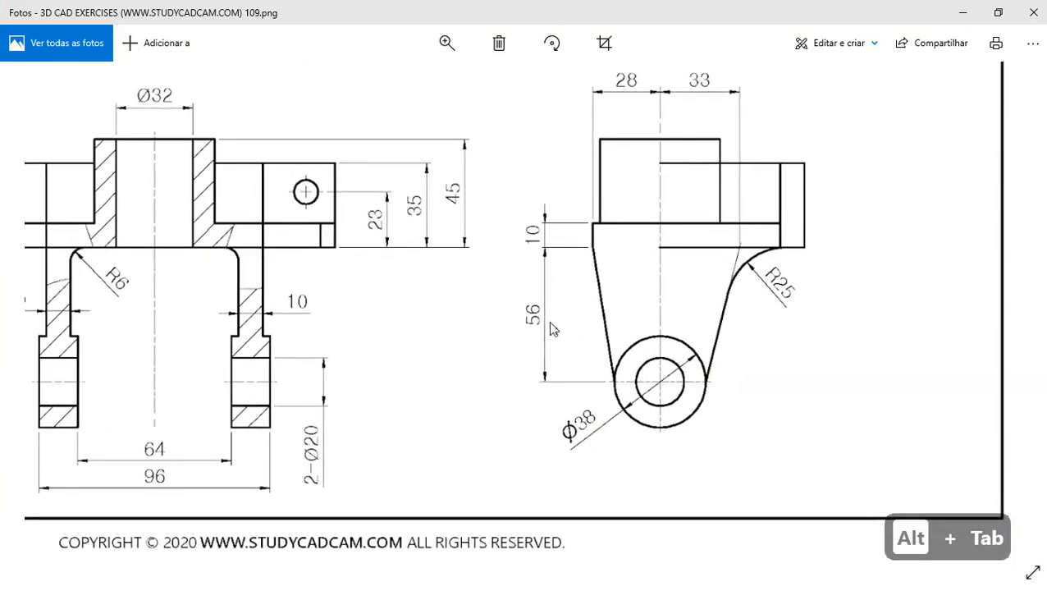
key("alt+Tab")
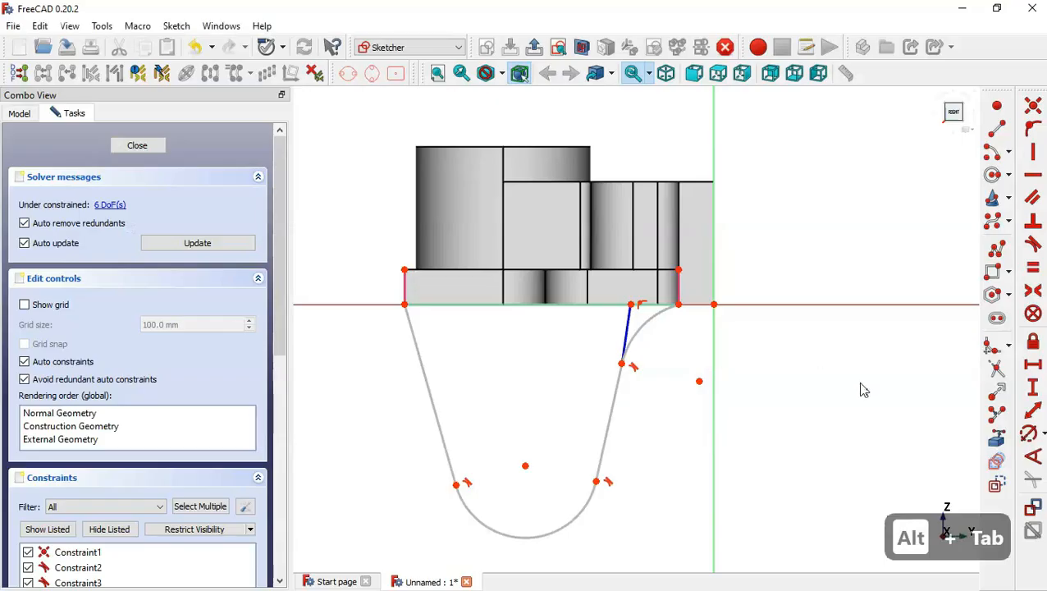
left_click(1033, 387)
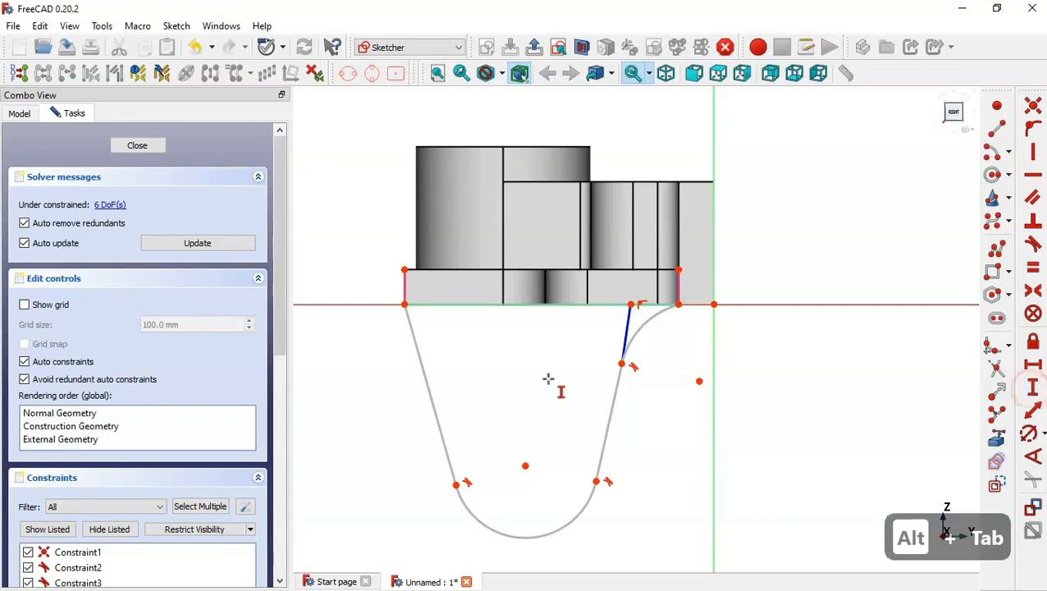
left_click(403, 305)
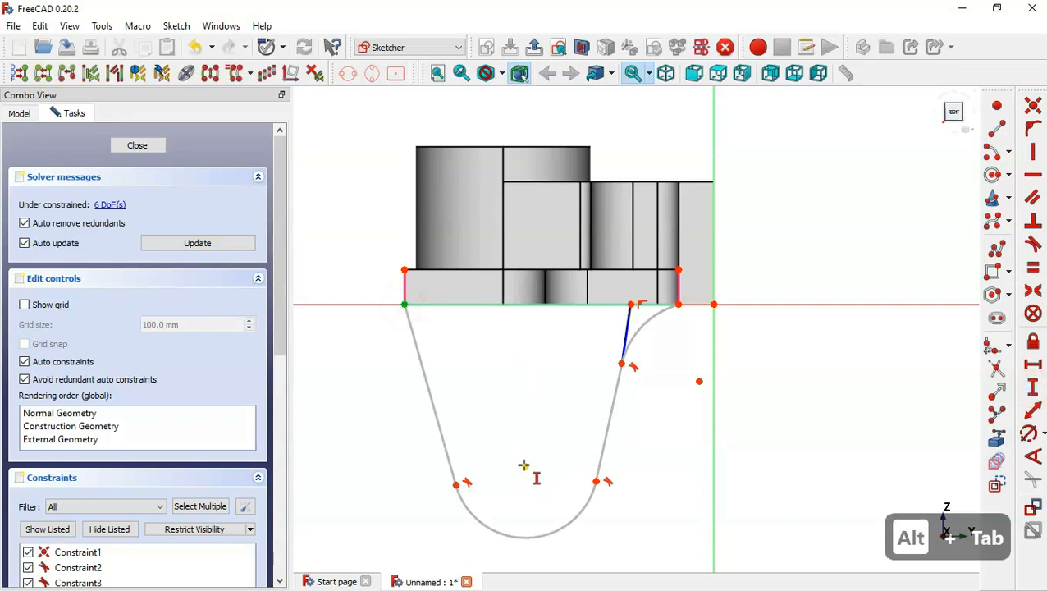
left_click(524, 465)
type("56")
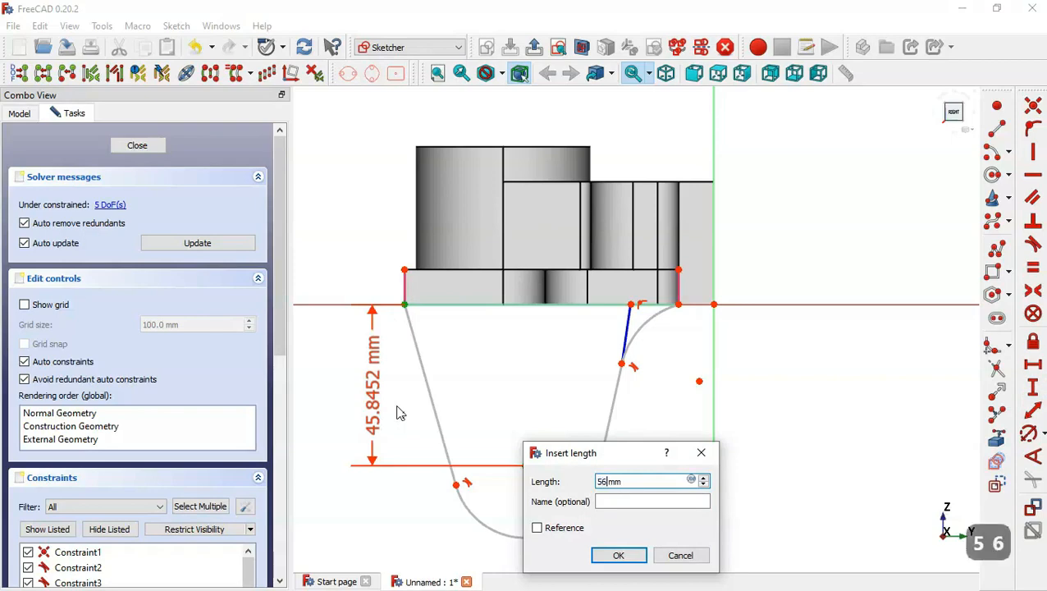
key("Return")
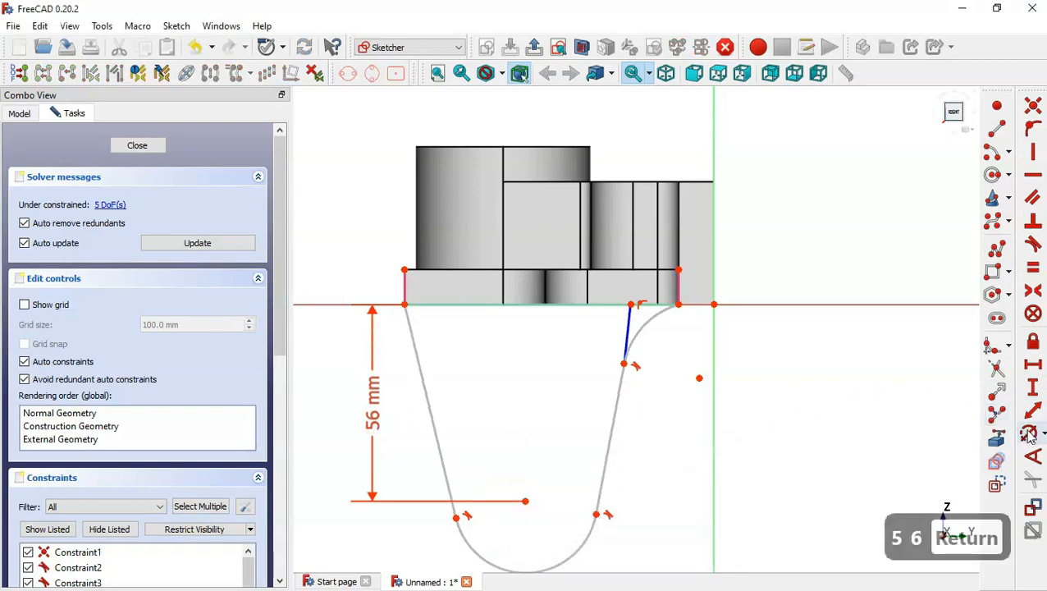
Set the bottom arc's radius to 38/2 mm.
left_click(1030, 435)
left_click(582, 549)
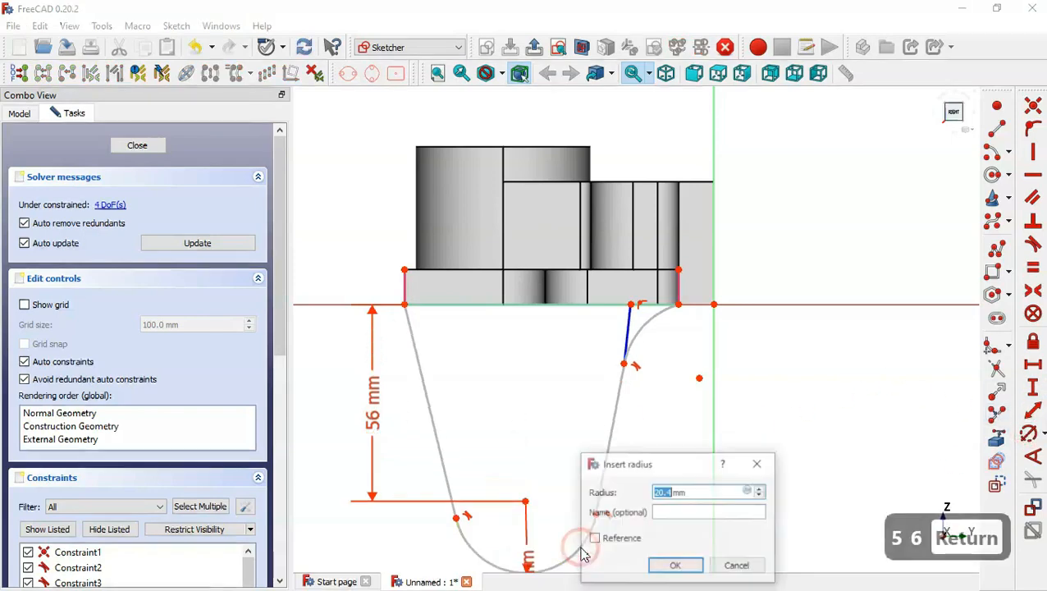
key("alt+Tab")
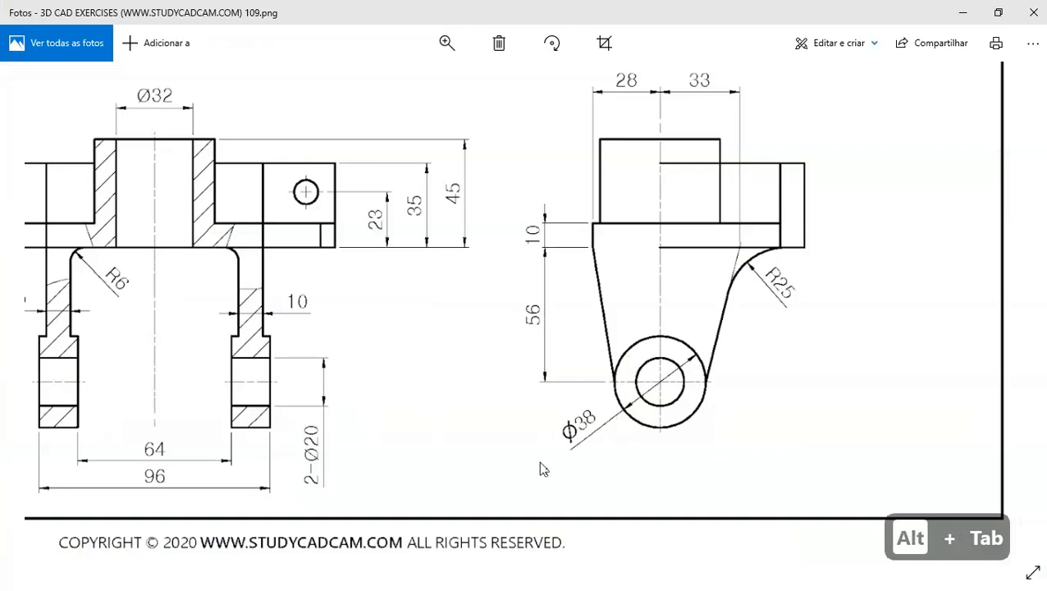
key("alt+Tab")
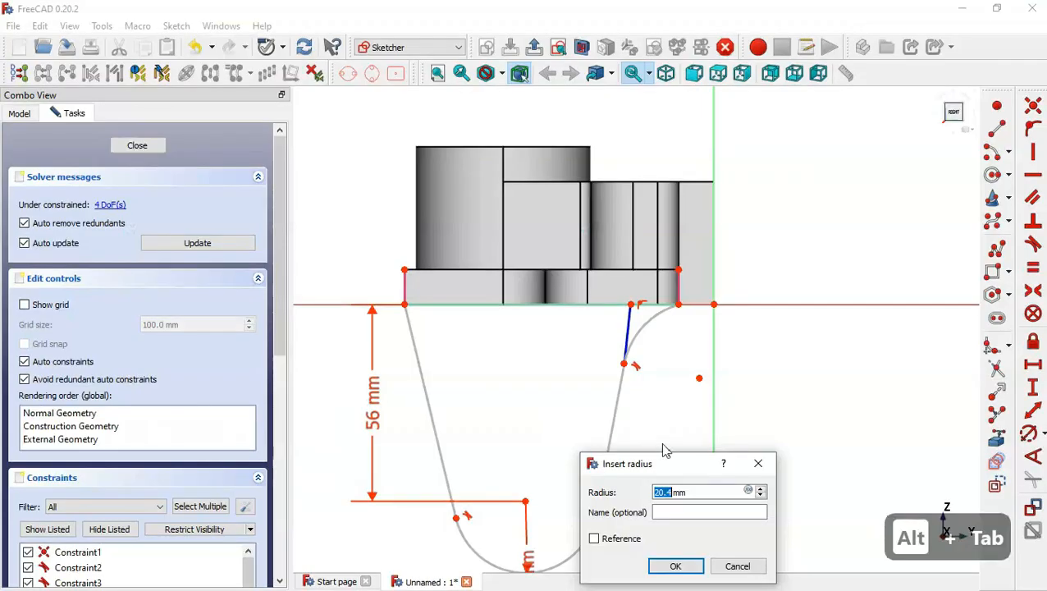
type("38/")
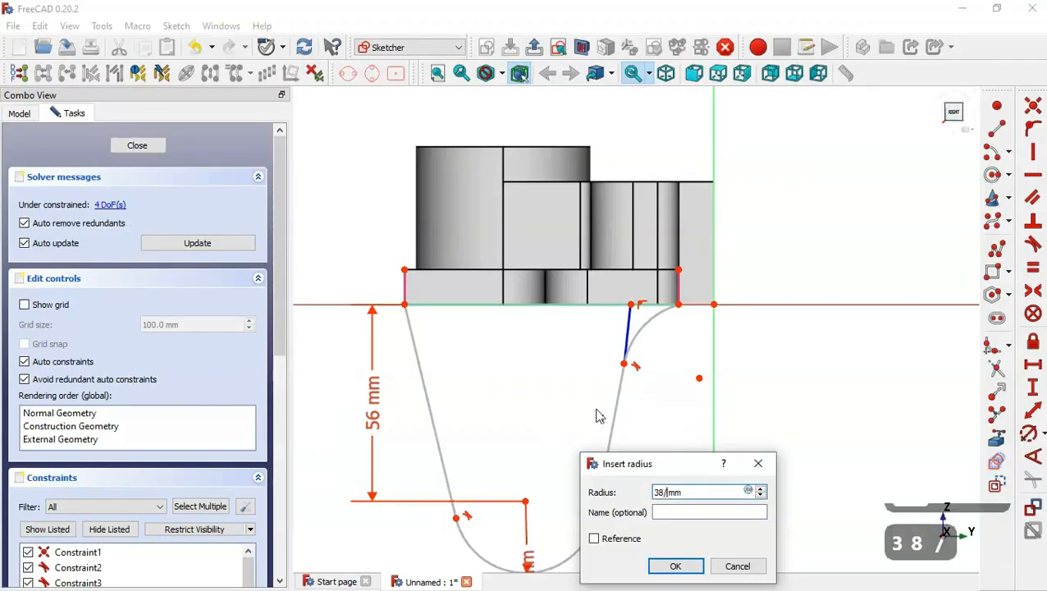
type("2")
key("Return")
Set the upper right arc's radius to 25 mm.
scroll(579, 319, "down", 5)
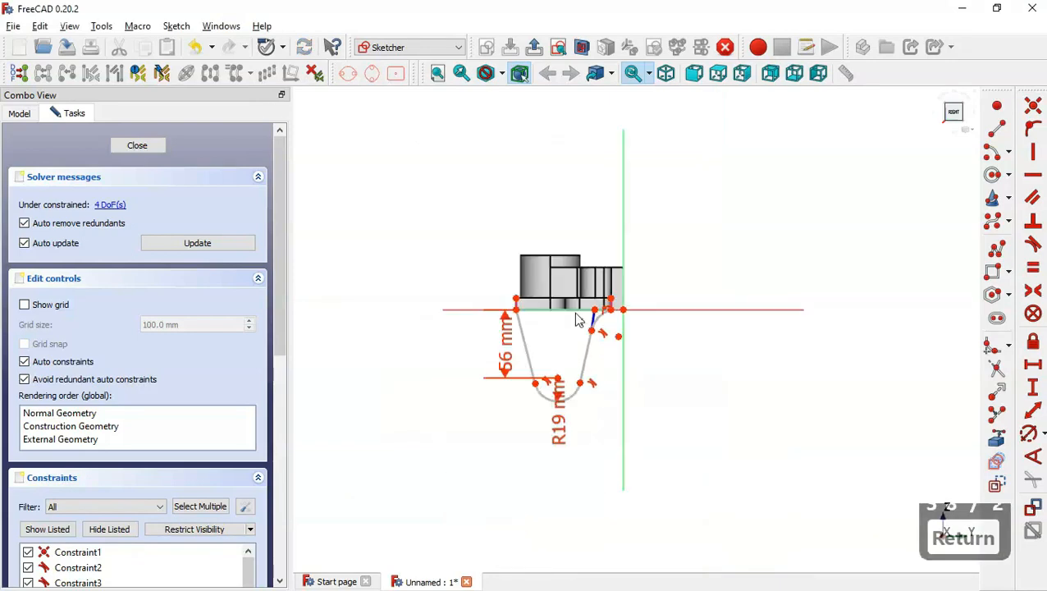
scroll(568, 320, "up", 4)
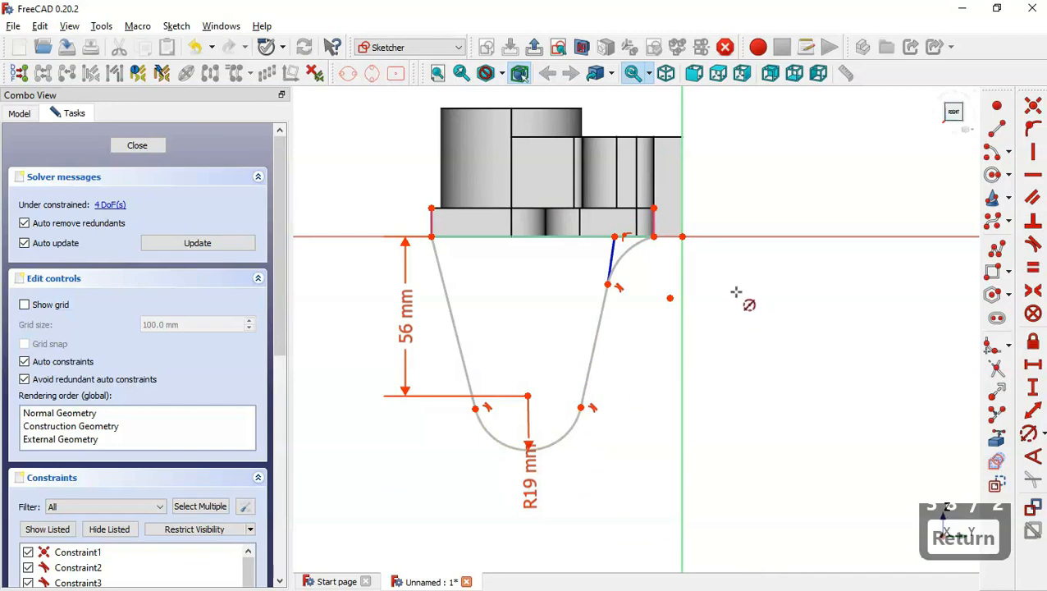
left_click(628, 240)
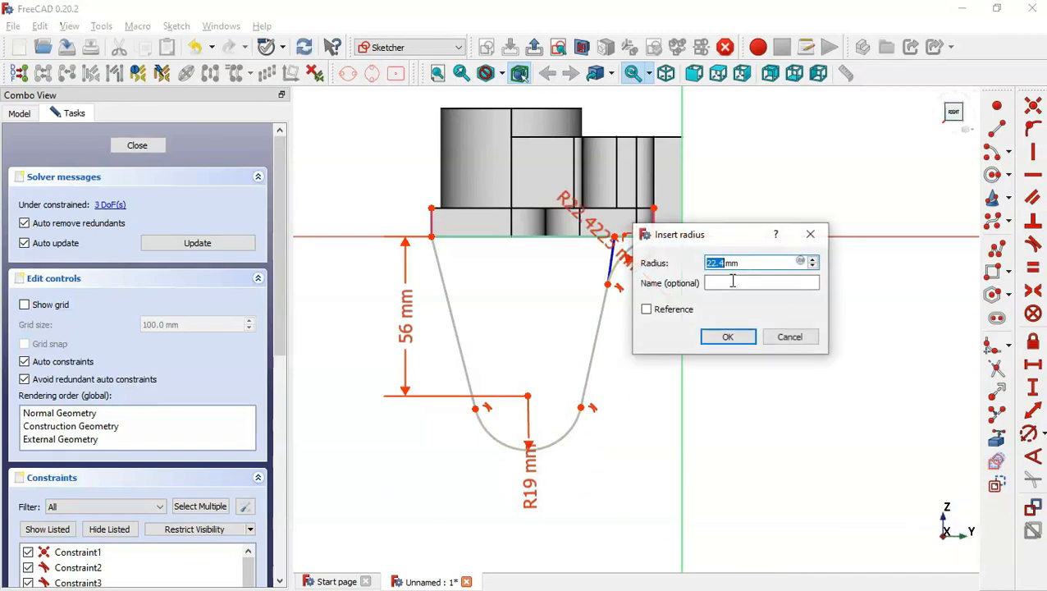
key("alt+Tab")
key("alt+Tab")
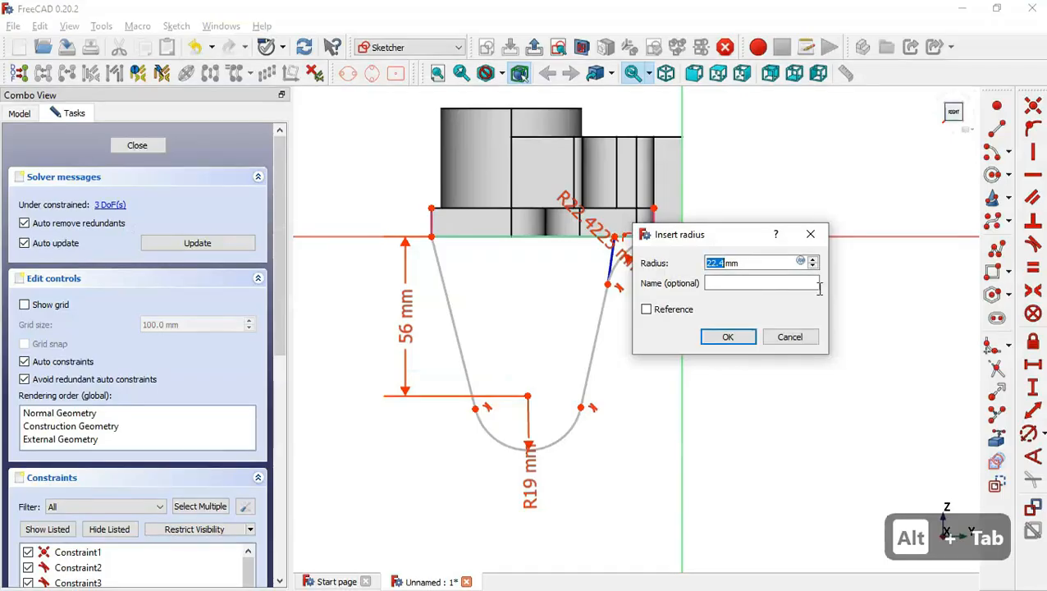
type("25")
key("Return")
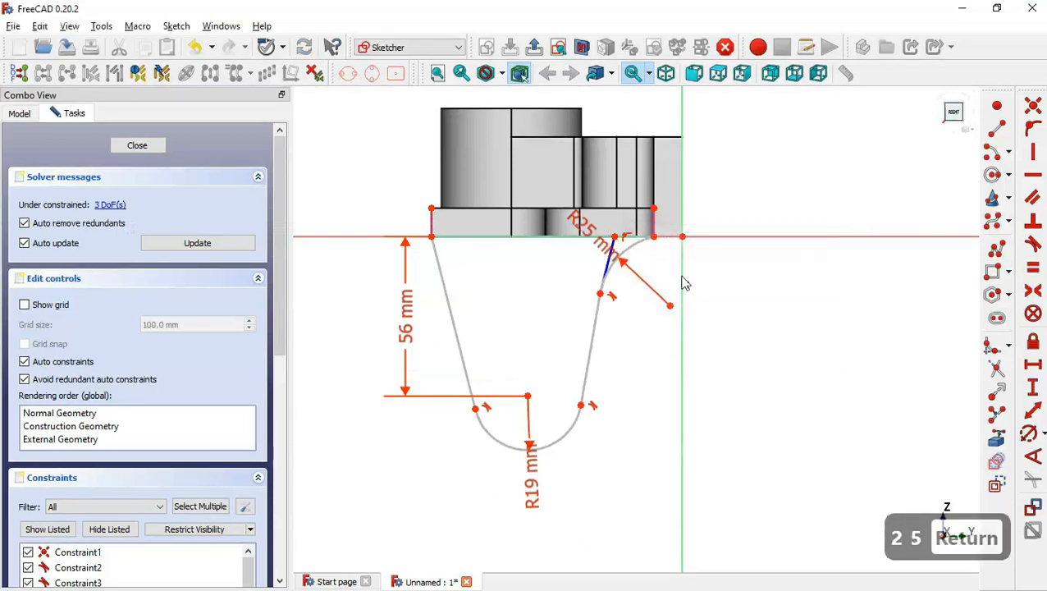
Constrain the bottom arc's centre 28 mm horizontally from the base plate's lower left corner.
scroll(603, 230, "up", 2)
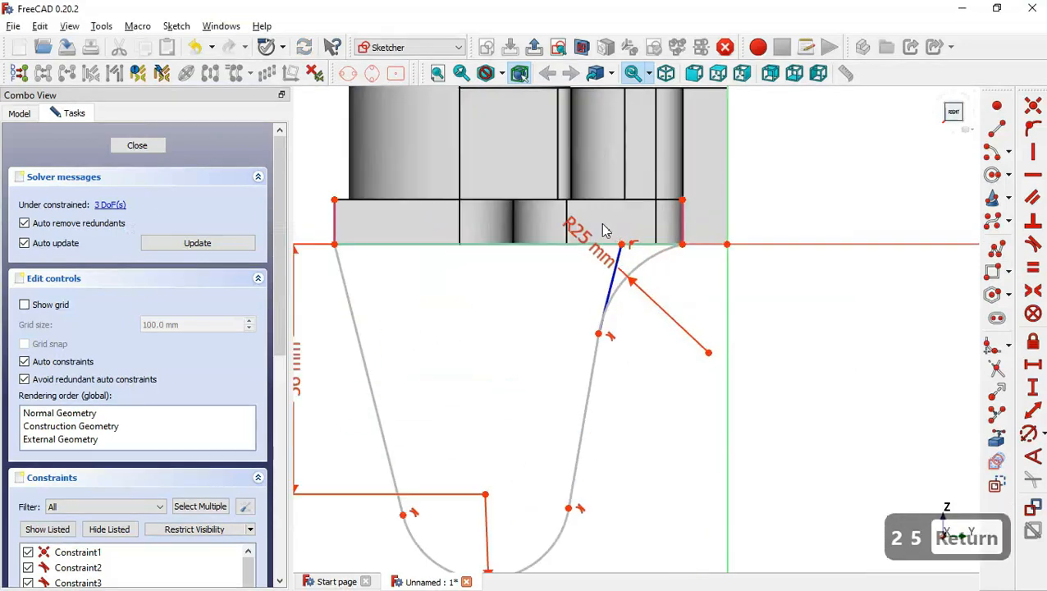
key("alt+Tab")
scroll(652, 231, "up", 3)
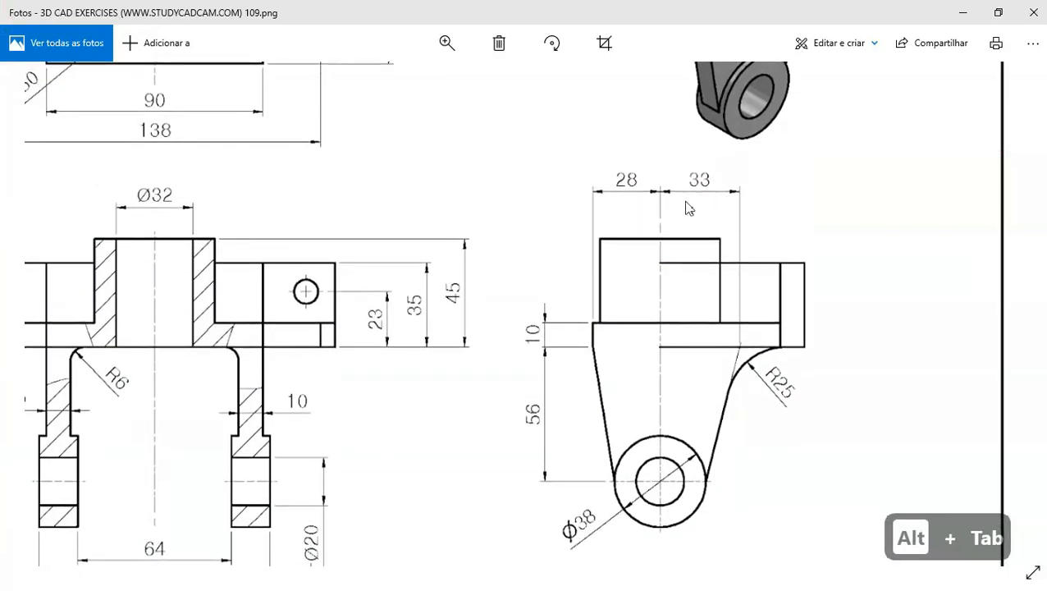
key("alt+Tab")
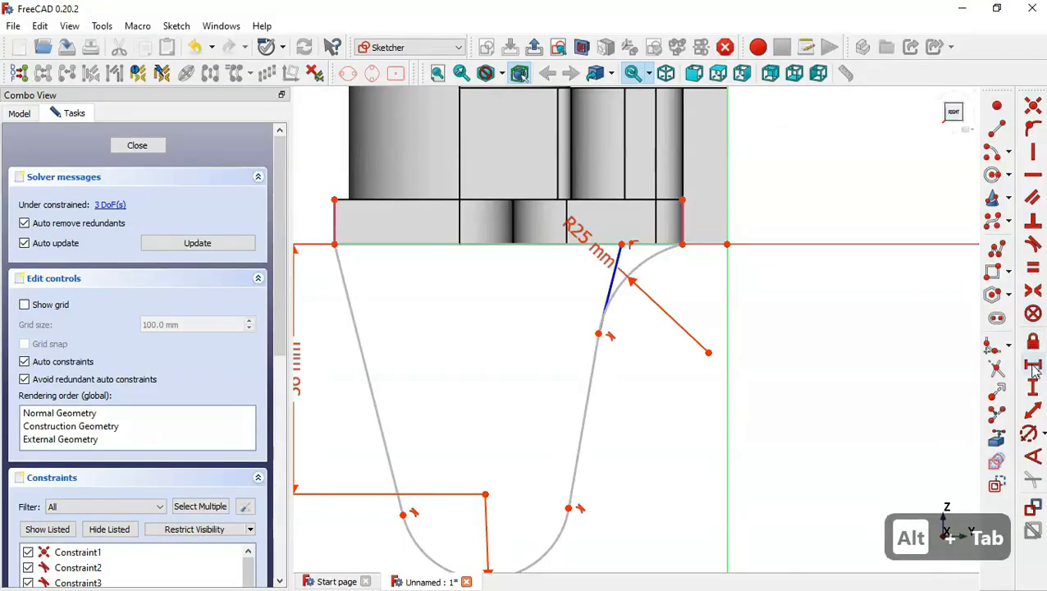
left_click(1034, 365)
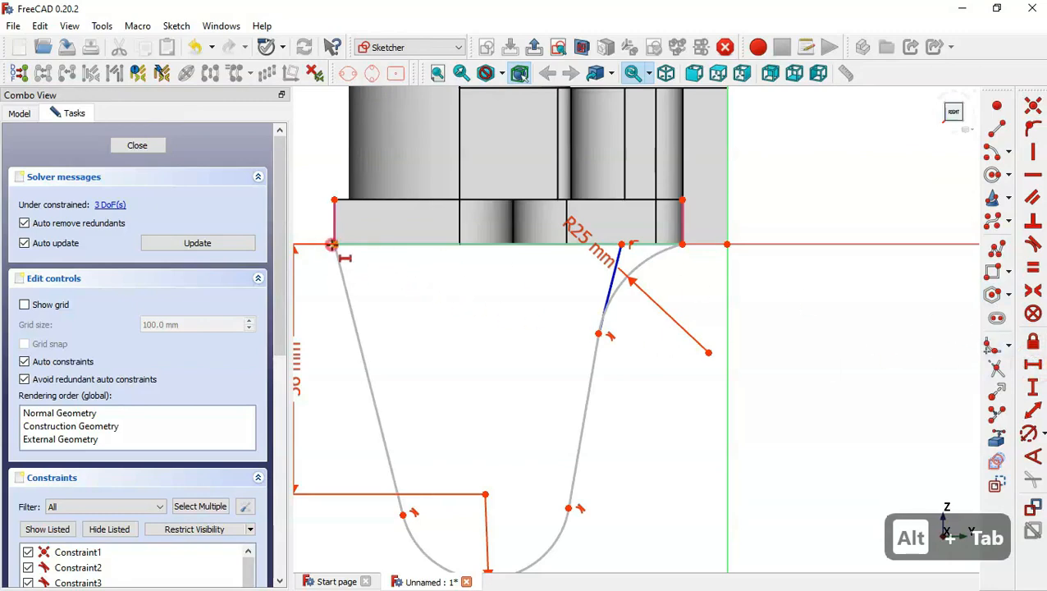
left_click(333, 244)
left_click(487, 492)
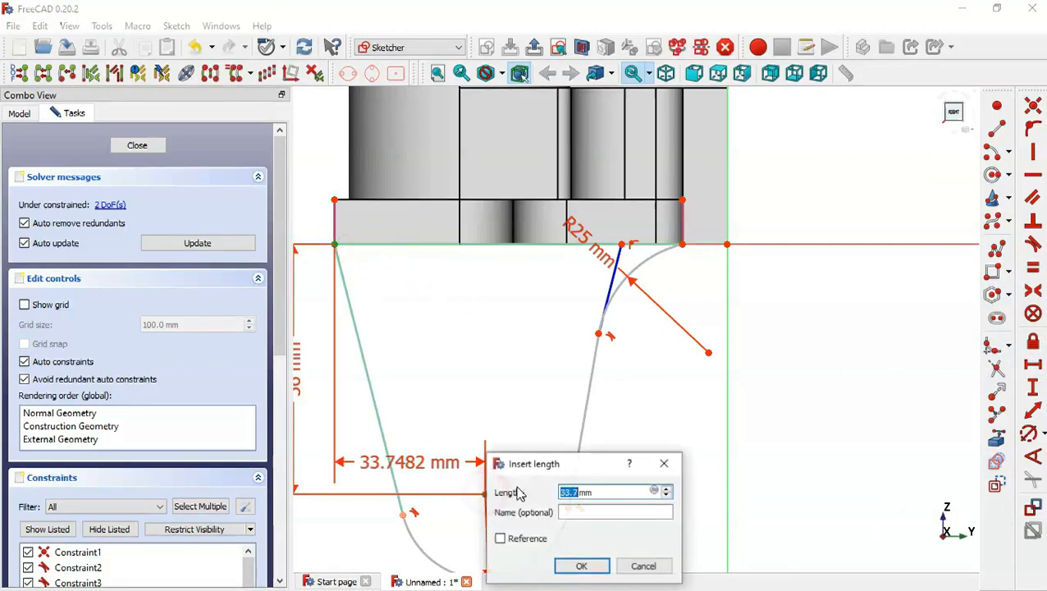
key("alt+Tab")
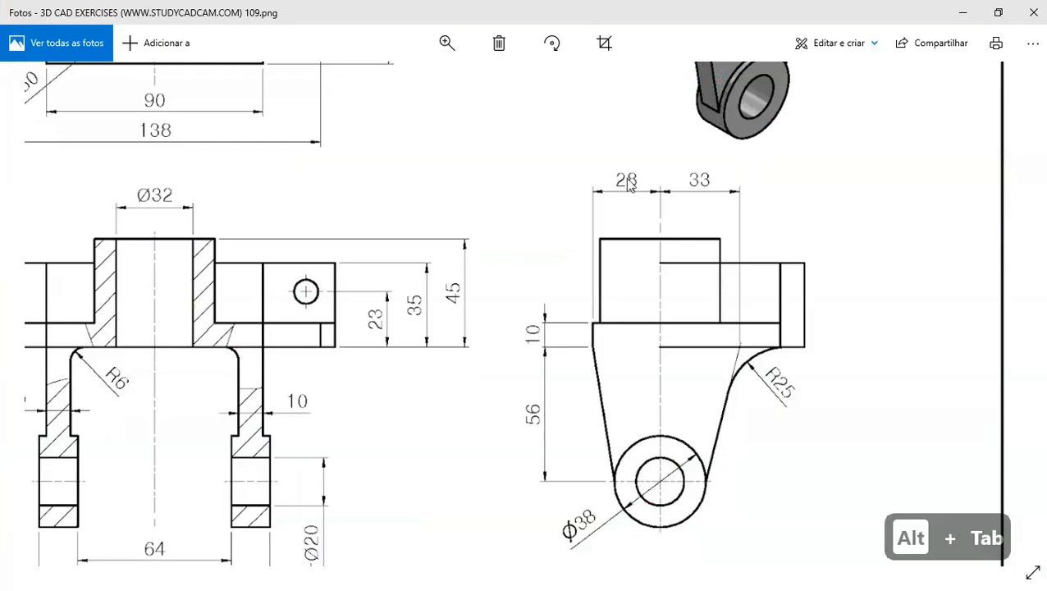
key("alt+Tab")
type("28")
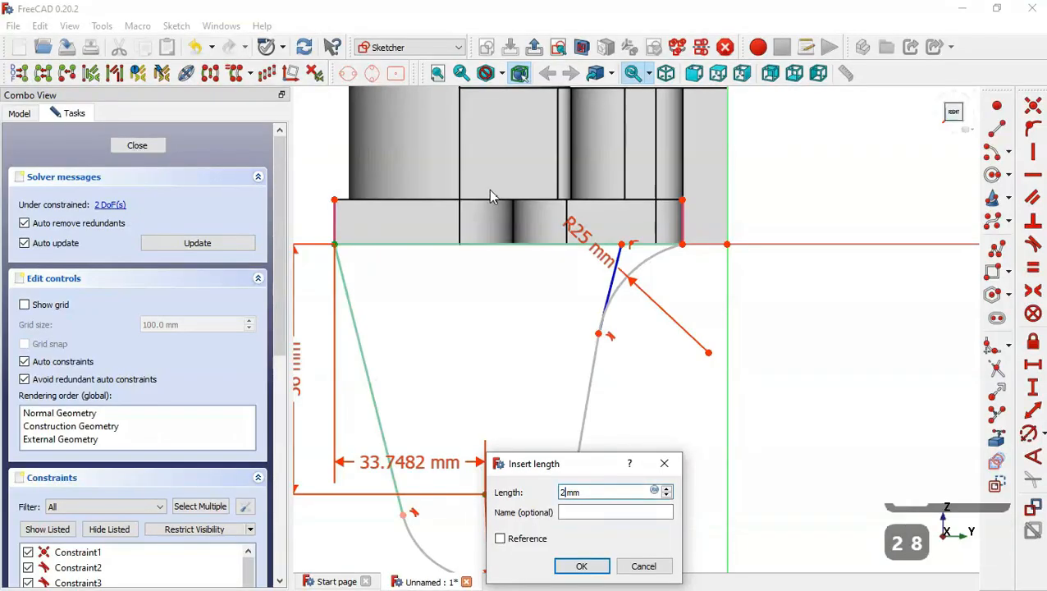
key("Return")
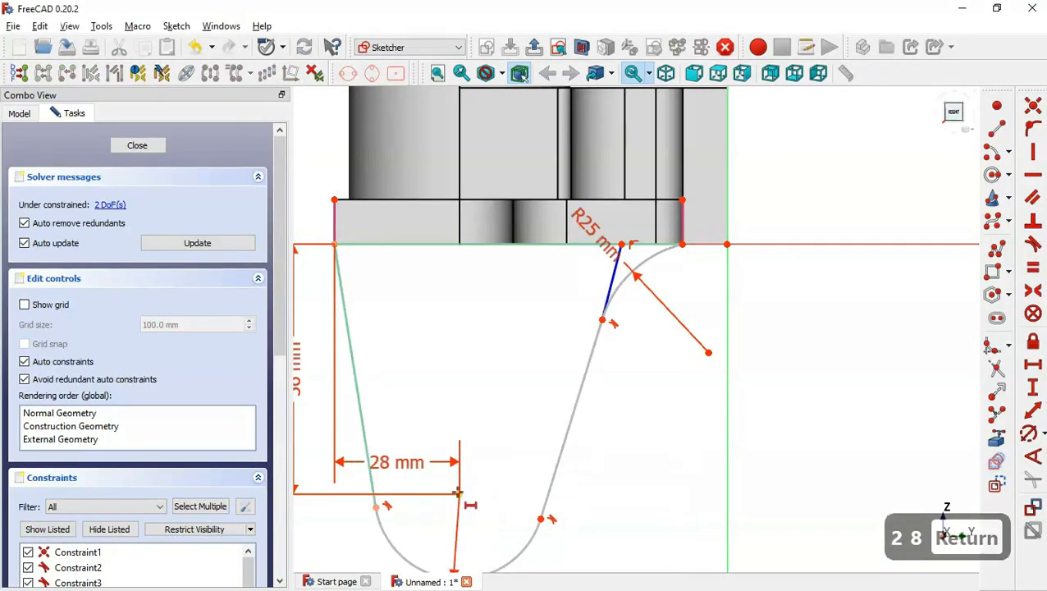
Constrain the construction line's upper end 33 mm horizontally from the bottom arc's centre.
left_click(459, 492)
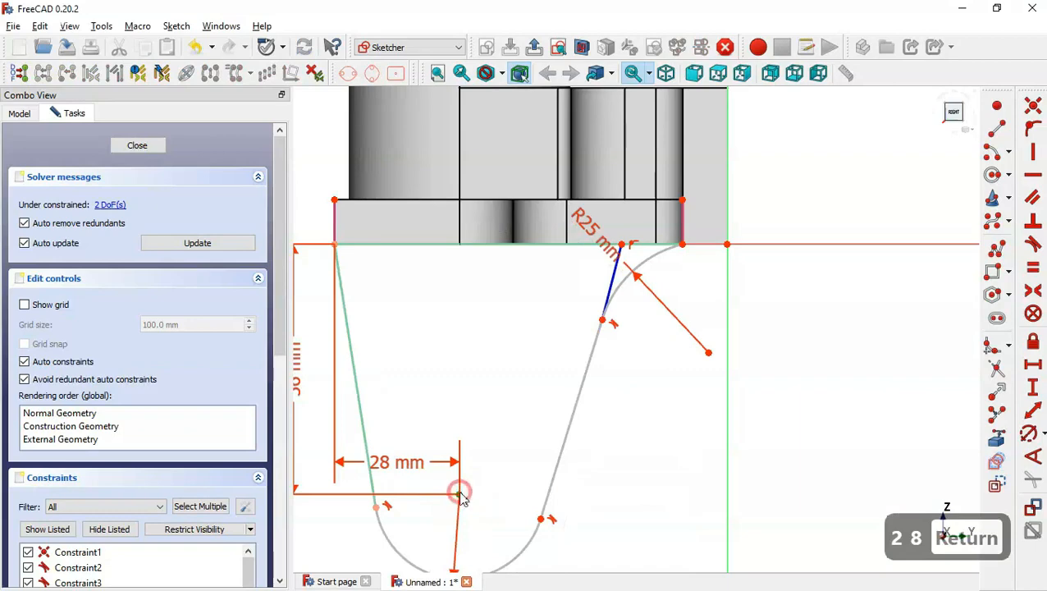
left_click(621, 242)
key("alt+Tab")
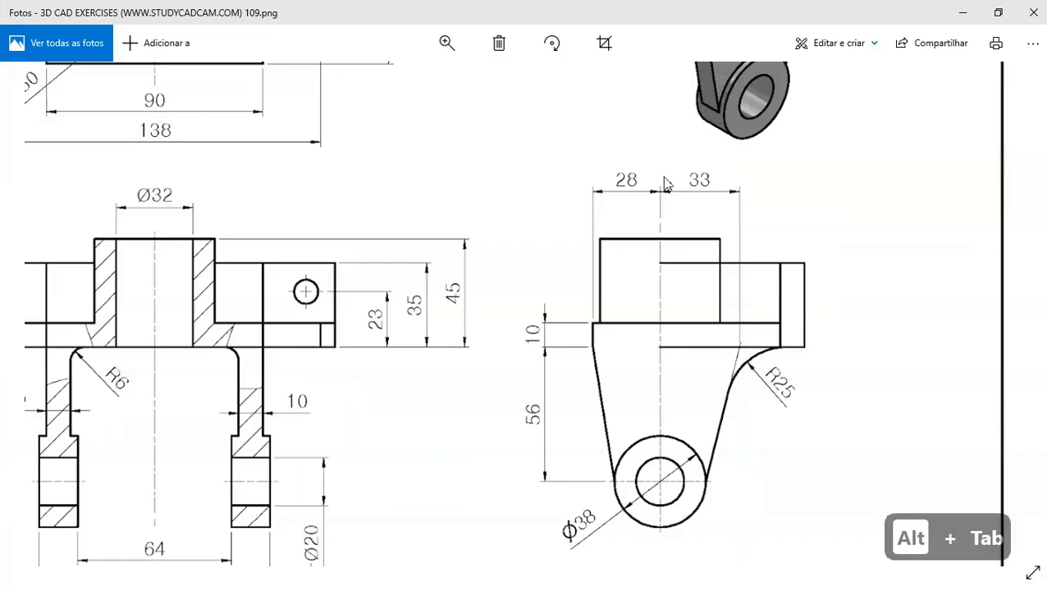
key("alt+Tab")
type("33")
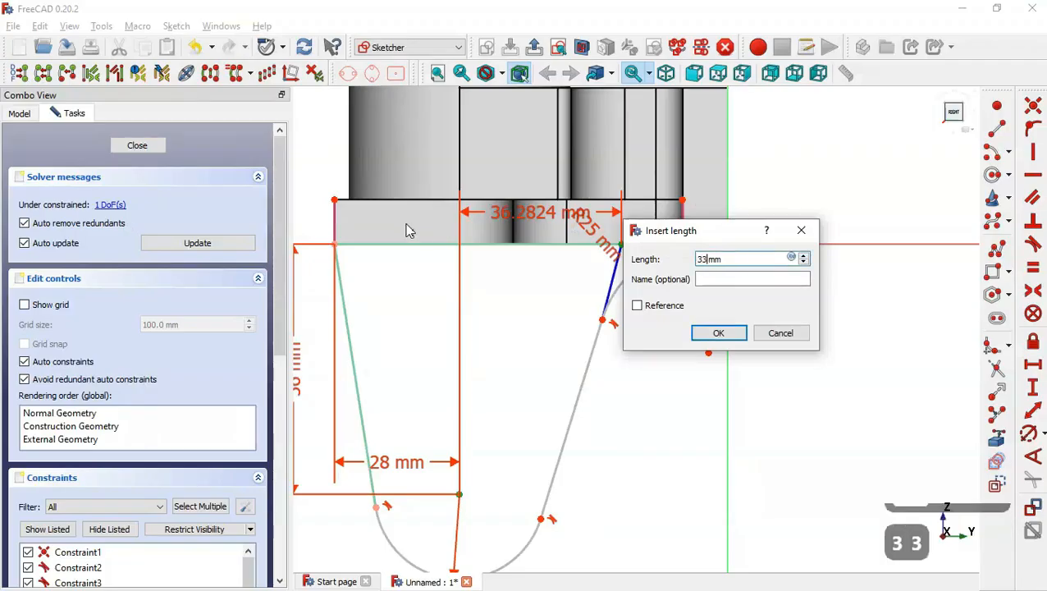
key("Return")
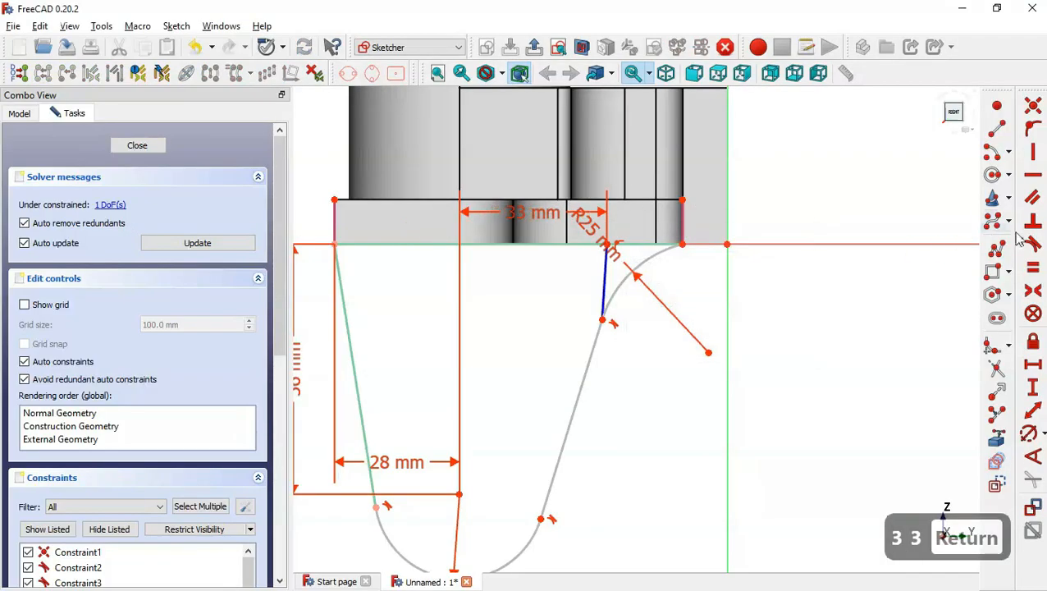
Make the construction line parallel to the right slanted line, then close the sketch.
left_click(1038, 198)
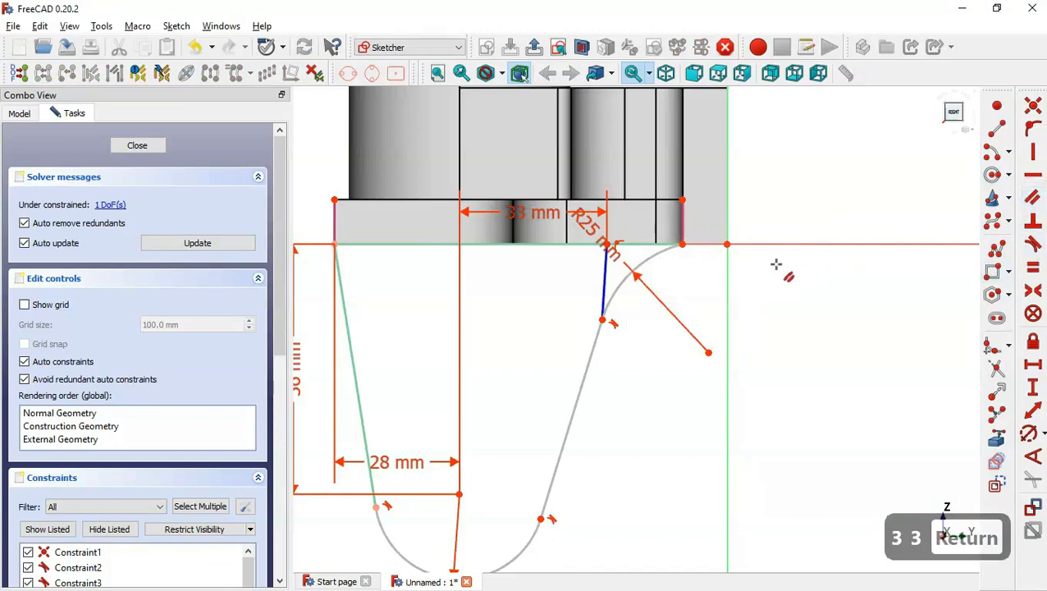
left_click(603, 289)
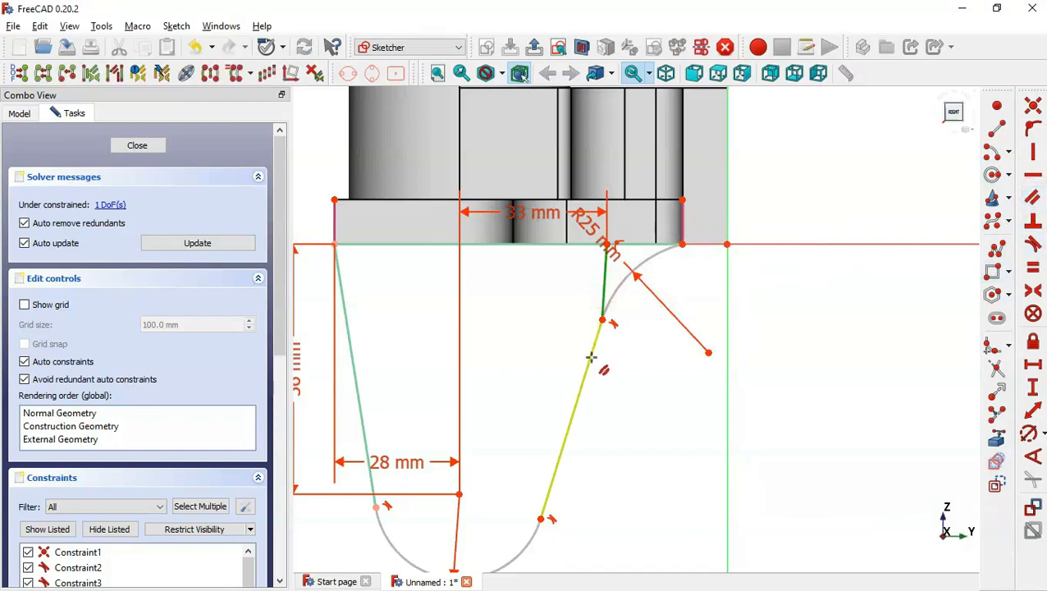
left_click(591, 357)
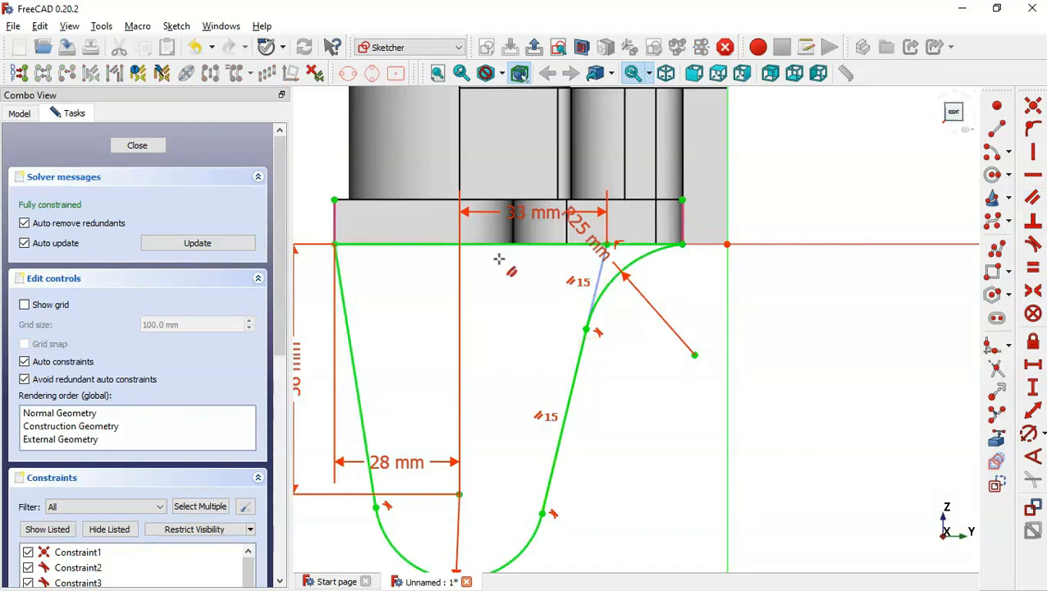
scroll(683, 356, "down", 5)
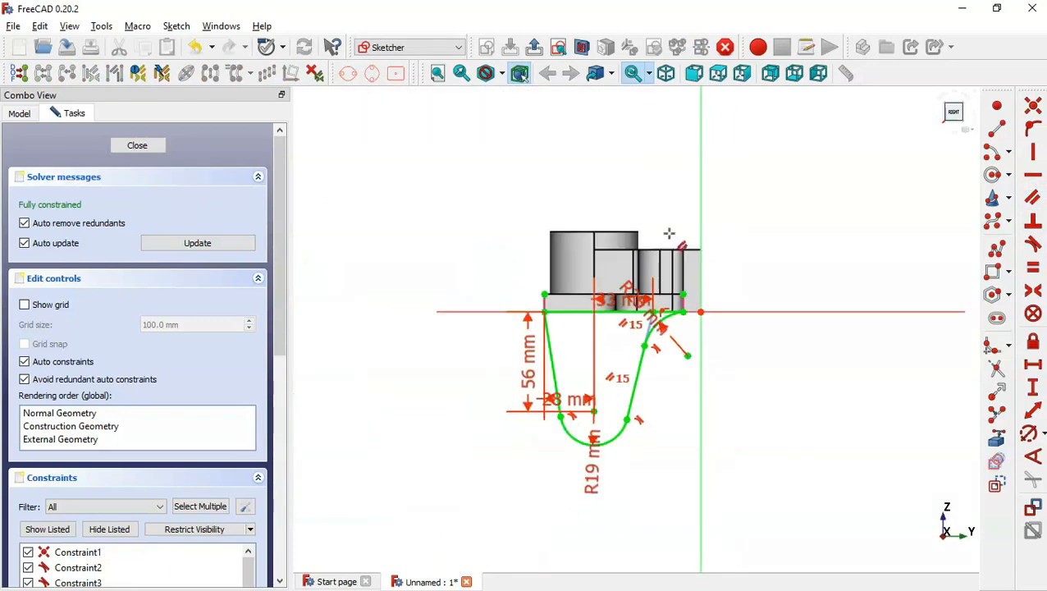
left_click(535, 47)
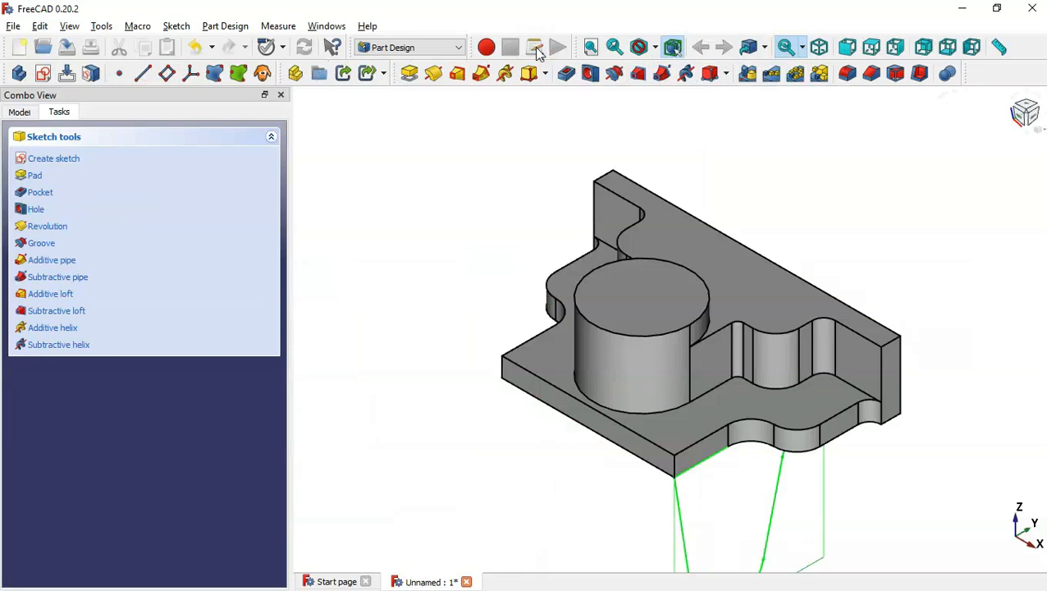
Pad the side support sketch 10 mm in the reversed direction.
left_click(409, 73)
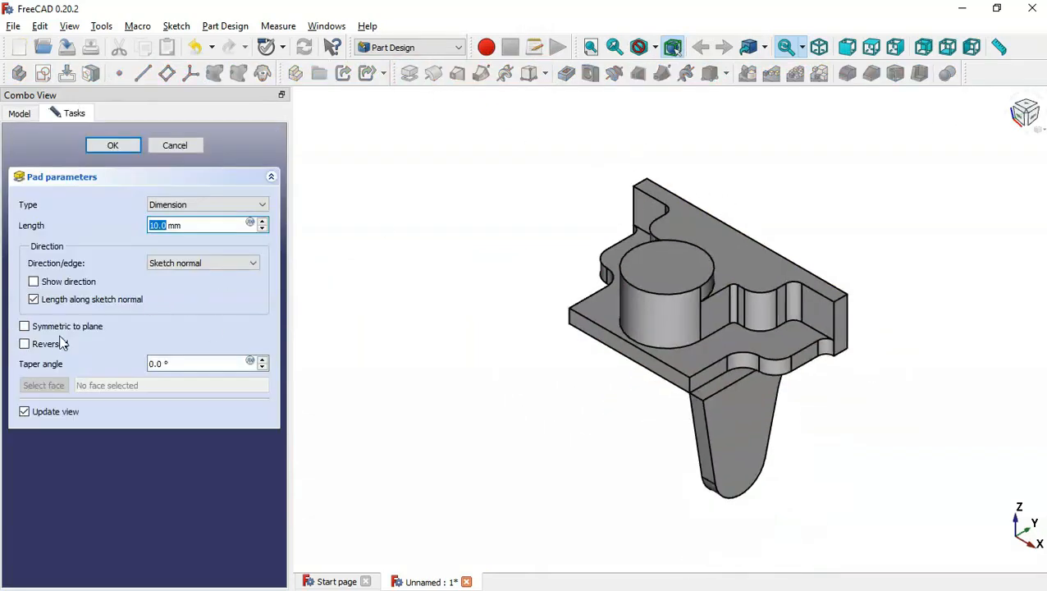
left_click(49, 345)
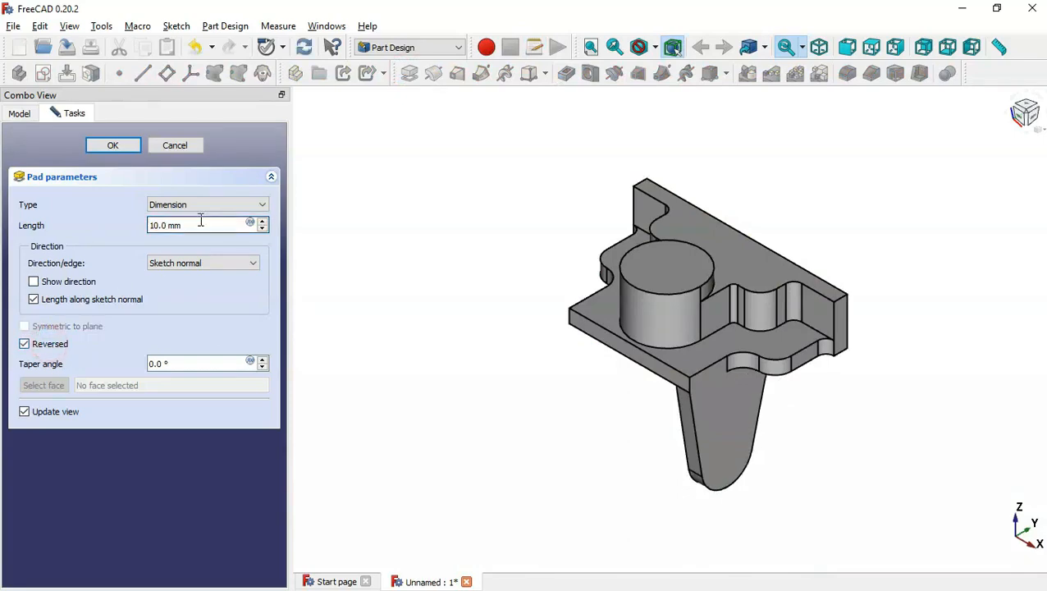
key("alt+Tab")
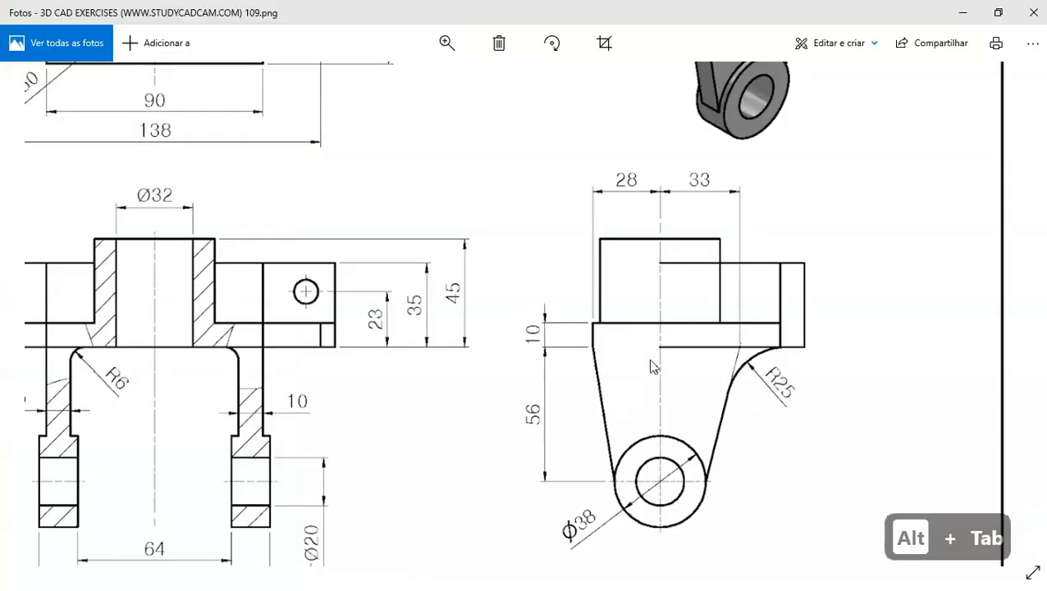
key("alt+Tab")
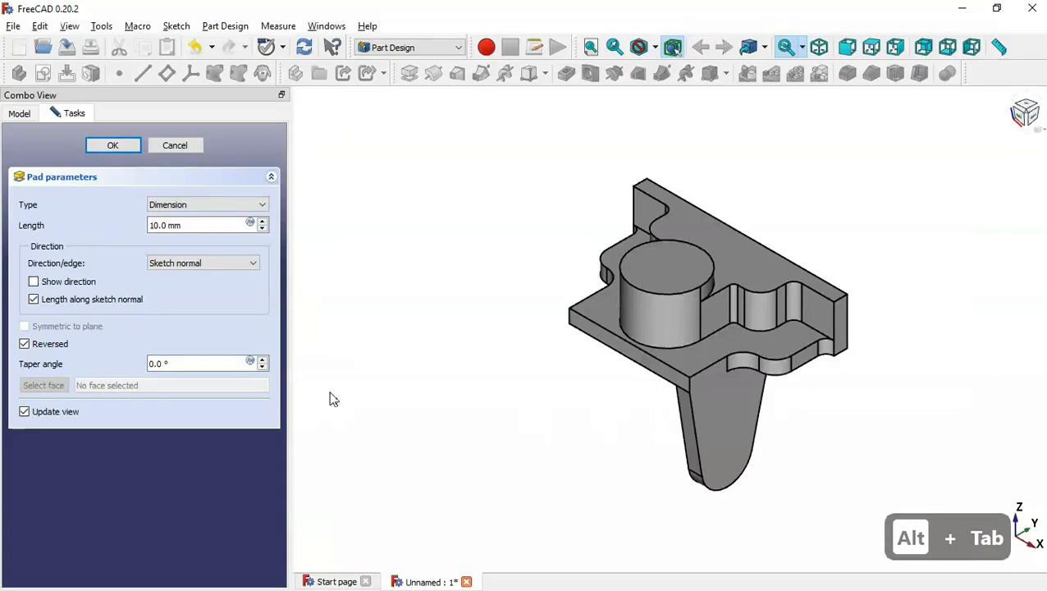
left_click(116, 146)
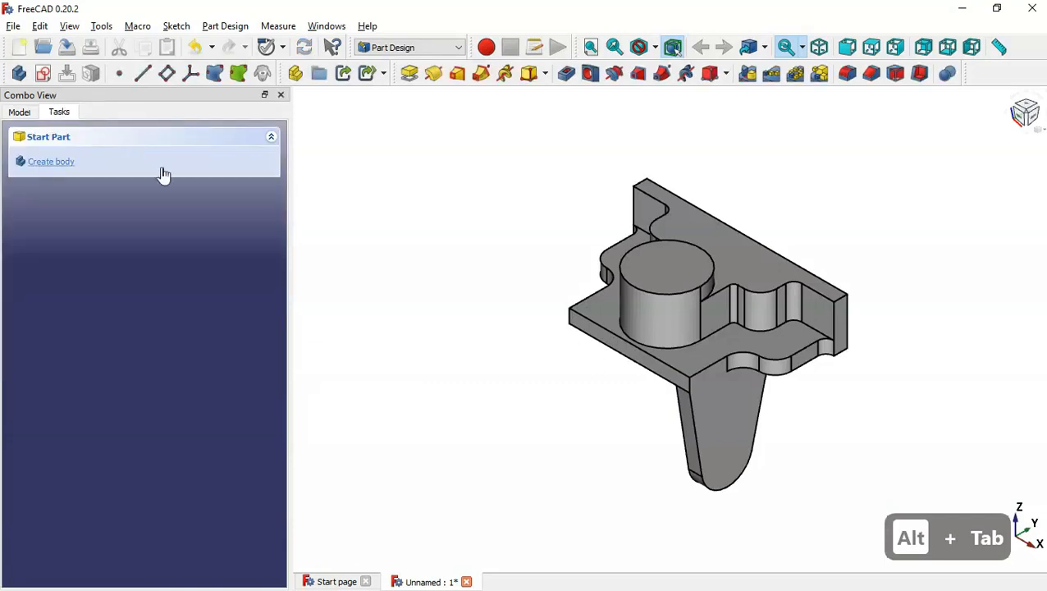
Start a sketch on the side support's face and import its bottom arc as external geometry.
left_click(734, 444)
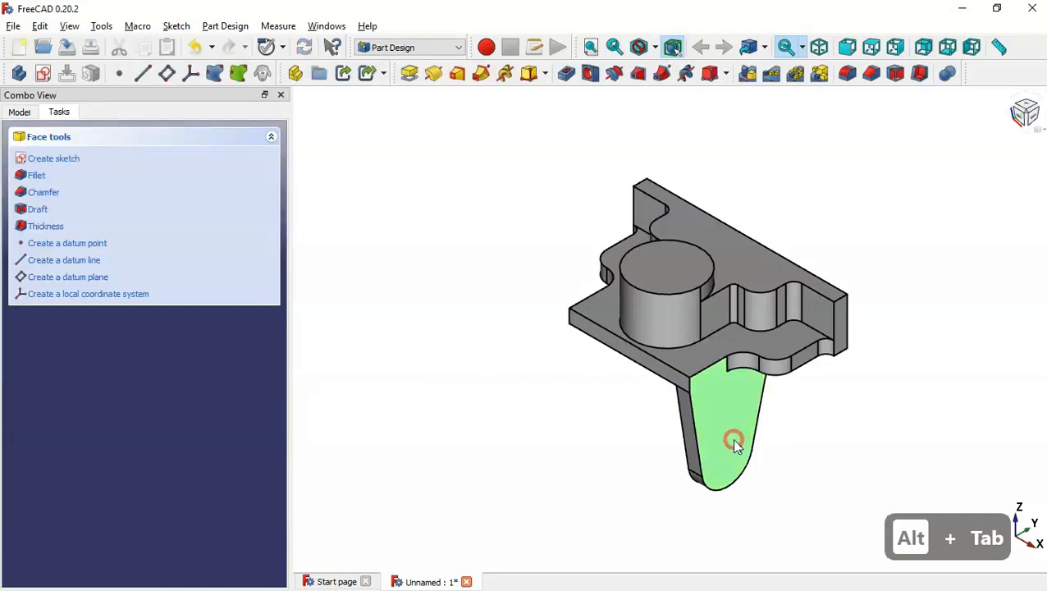
left_click(43, 74)
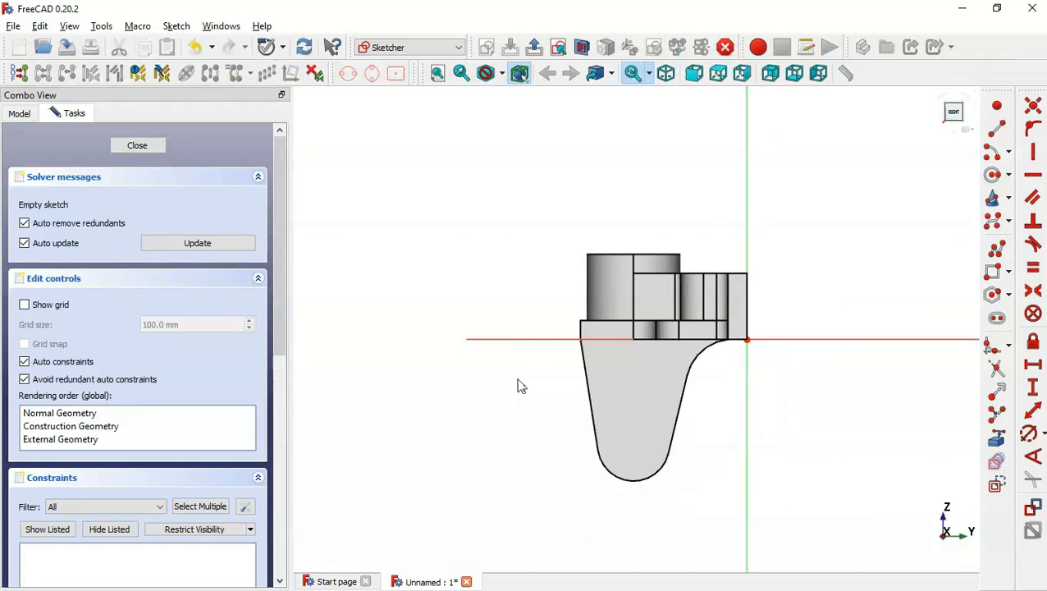
left_click(996, 438)
left_click(644, 482)
key("alt+Tab")
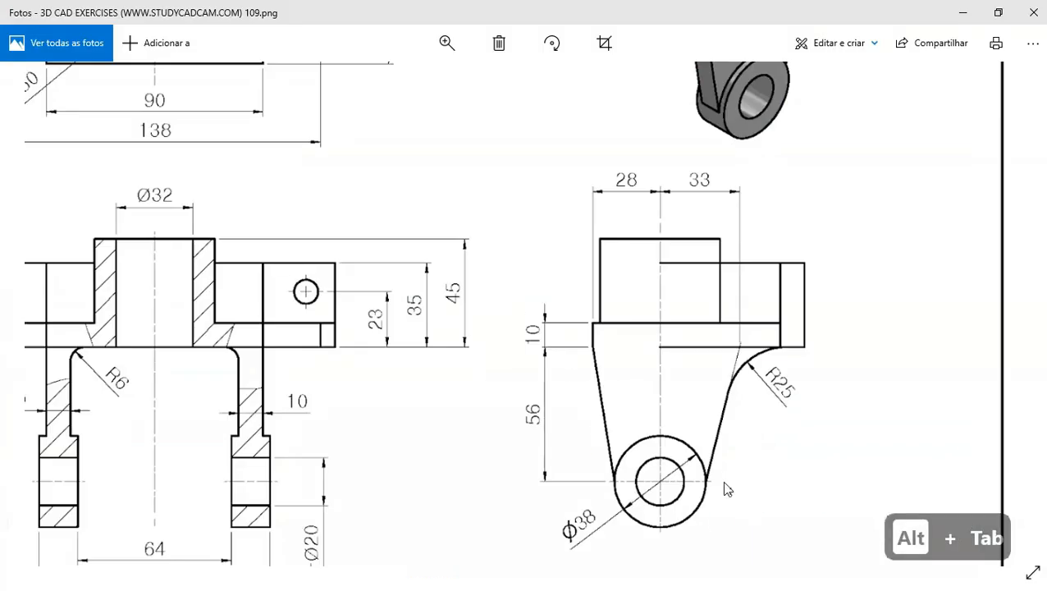
scroll(686, 446, "down", 1)
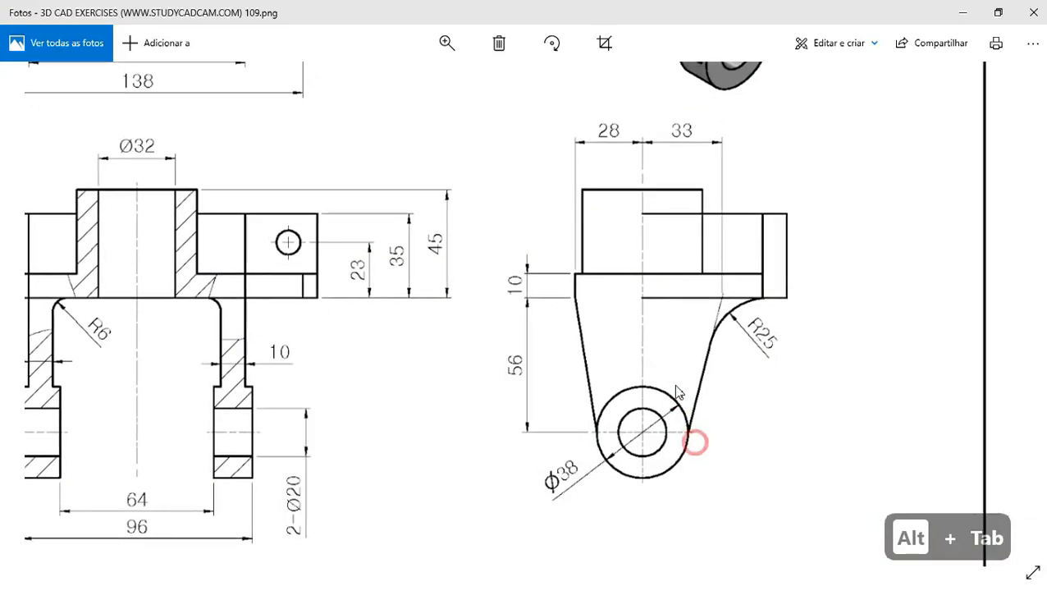
key("alt+Tab")
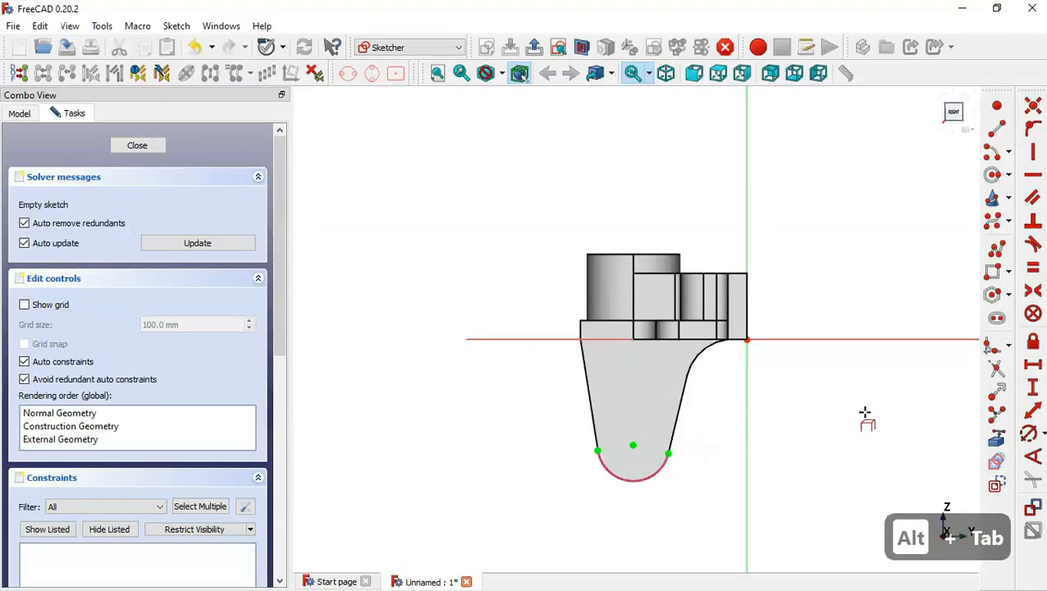
Draw a circle centred on the external arc's centre through its end point, then close the sketch.
left_click(991, 175)
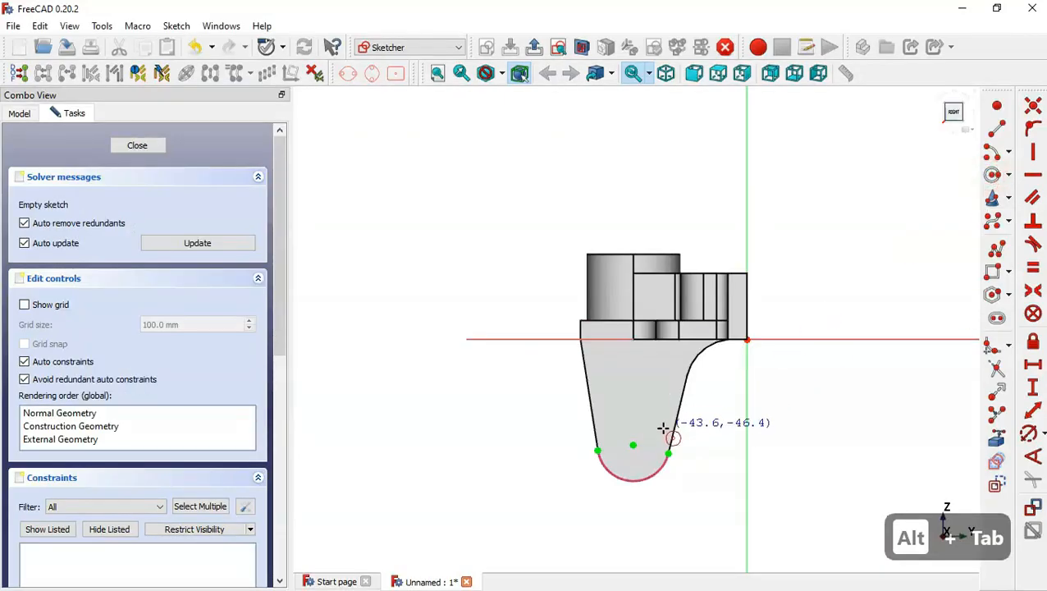
left_click(633, 443)
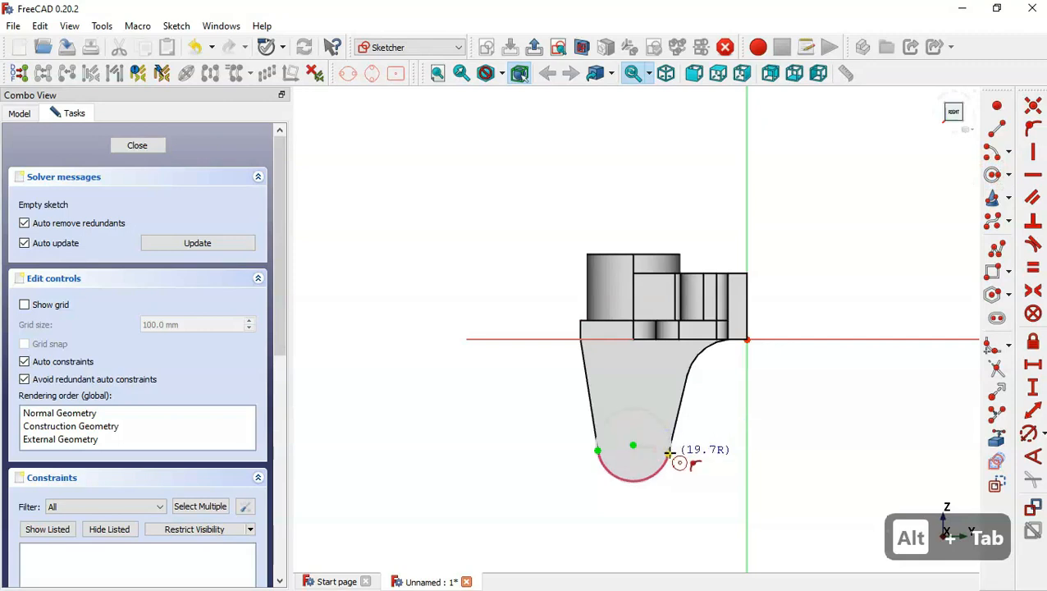
left_click(669, 452)
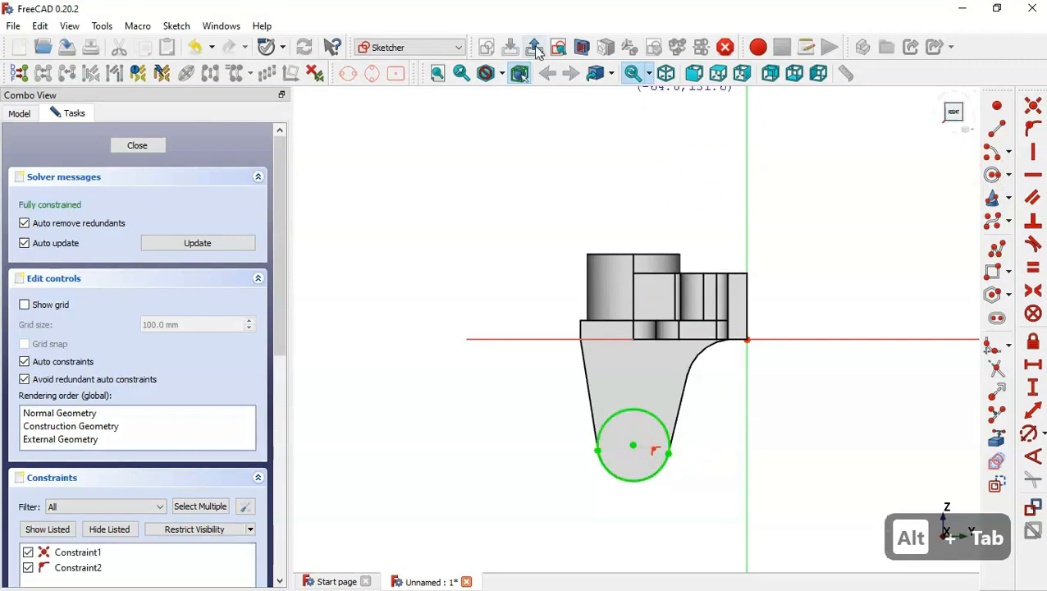
left_click(533, 47)
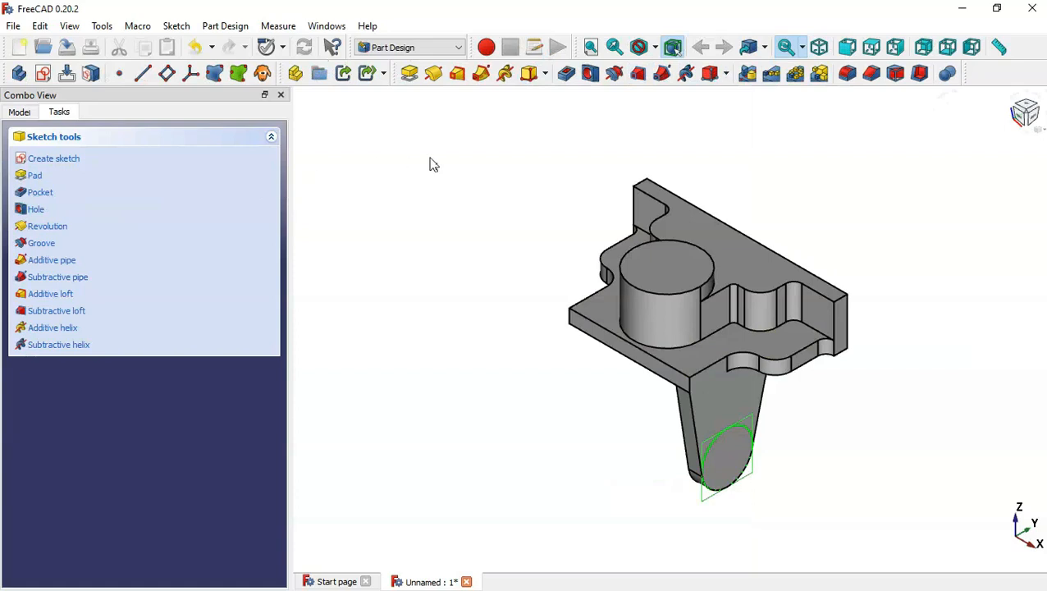
Offset the circle sketch's attachment by -5 mm in the z-direction.
left_click(13, 115)
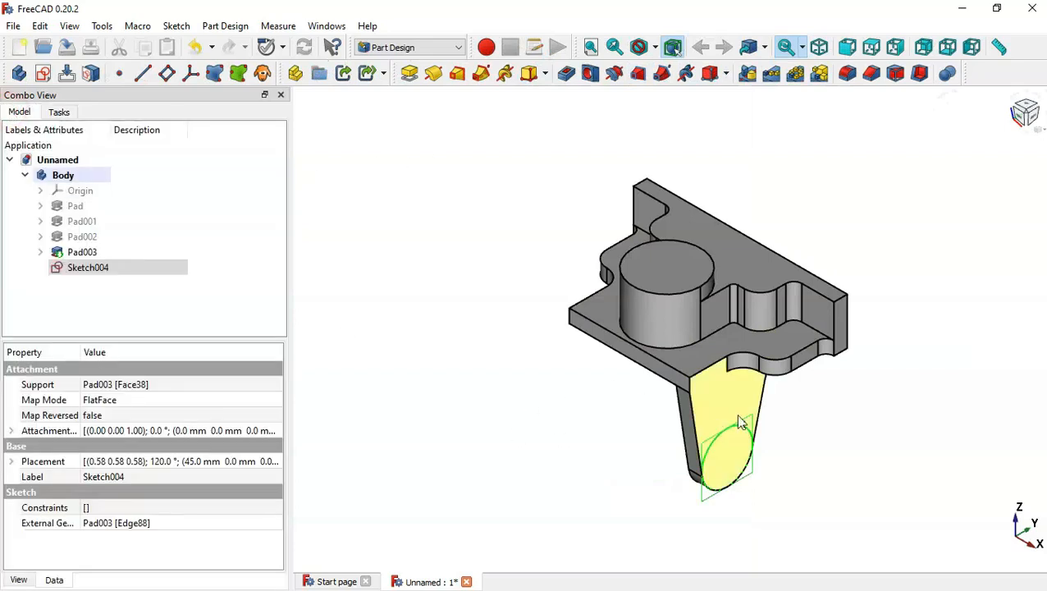
right_click(164, 272)
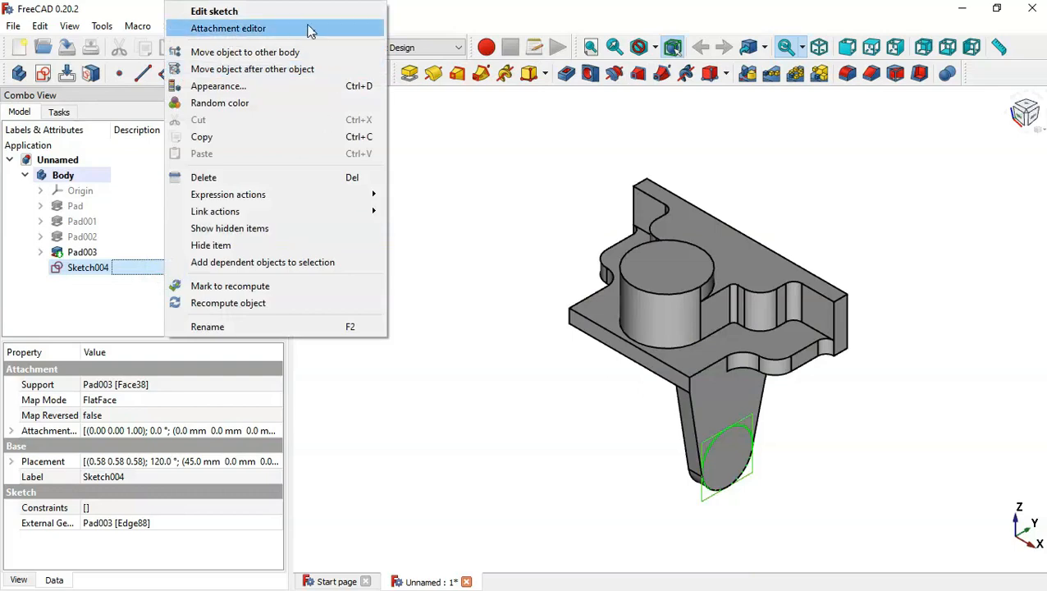
left_click(342, 31)
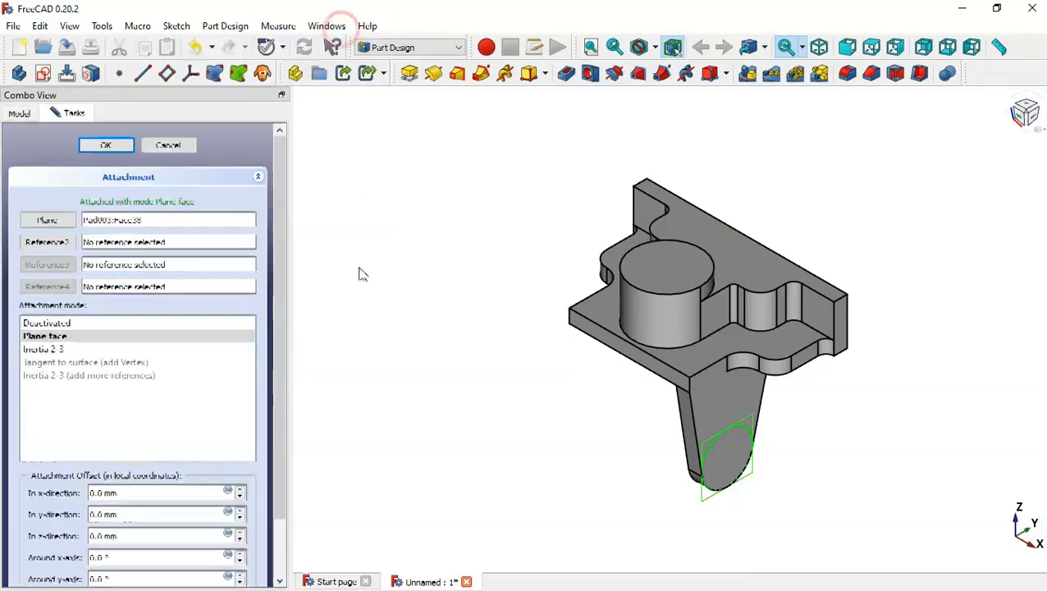
scroll(284, 315, "down", 2)
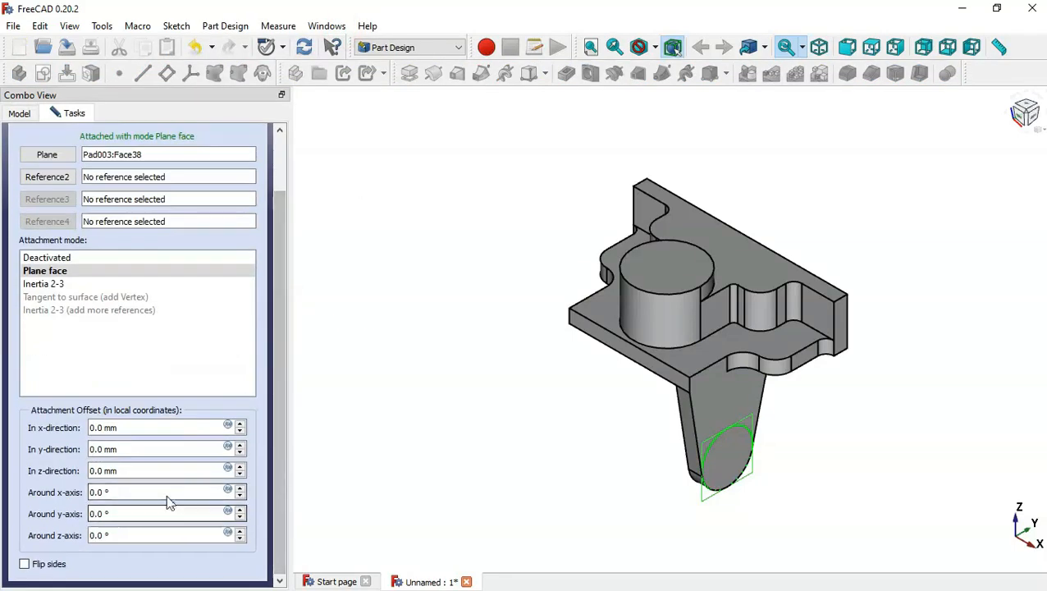
key("alt+Tab")
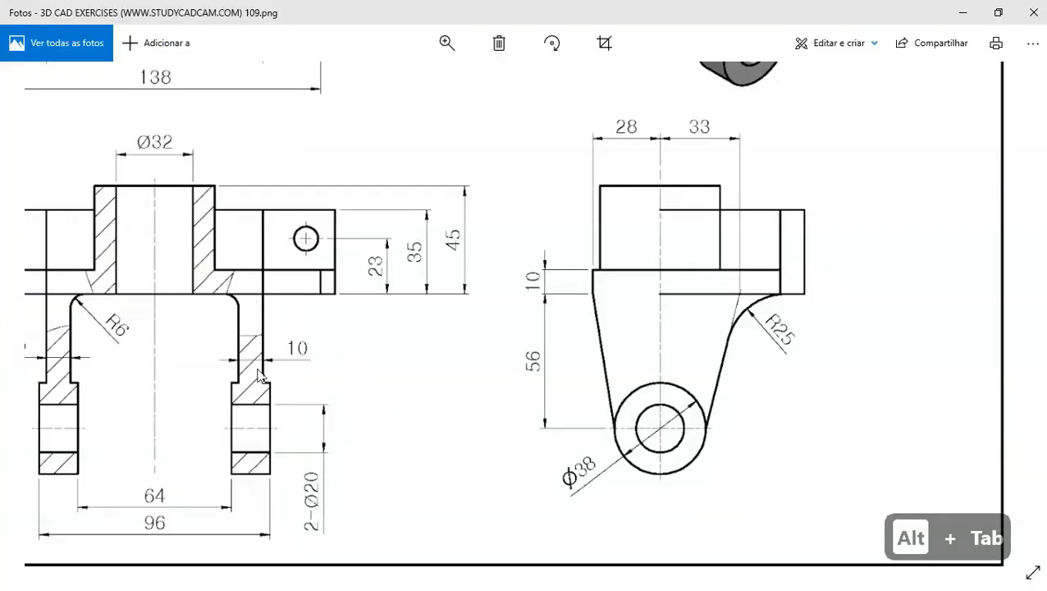
key("alt+Tab")
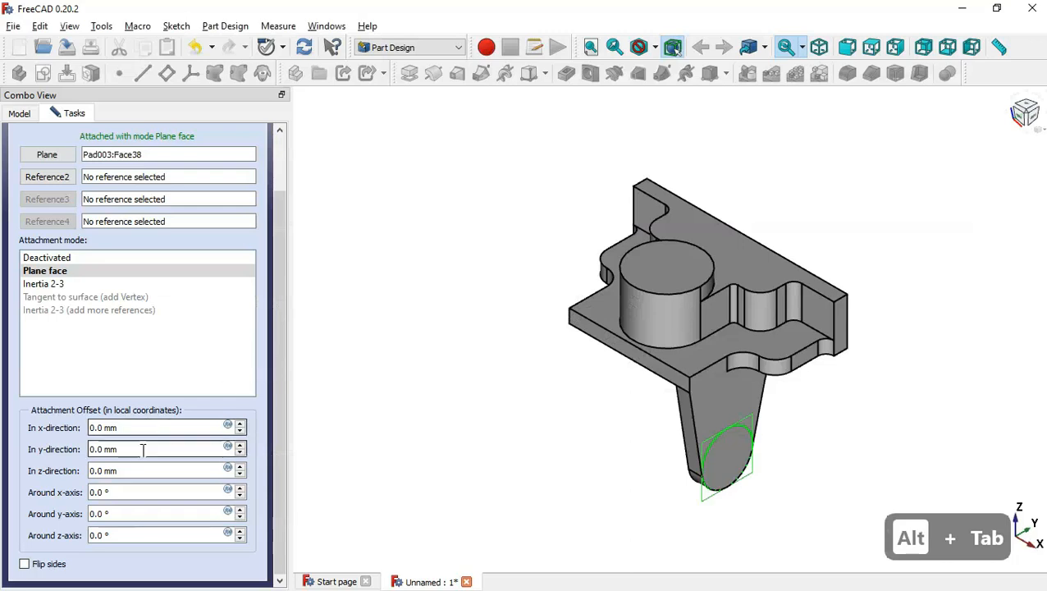
triple_click(148, 469)
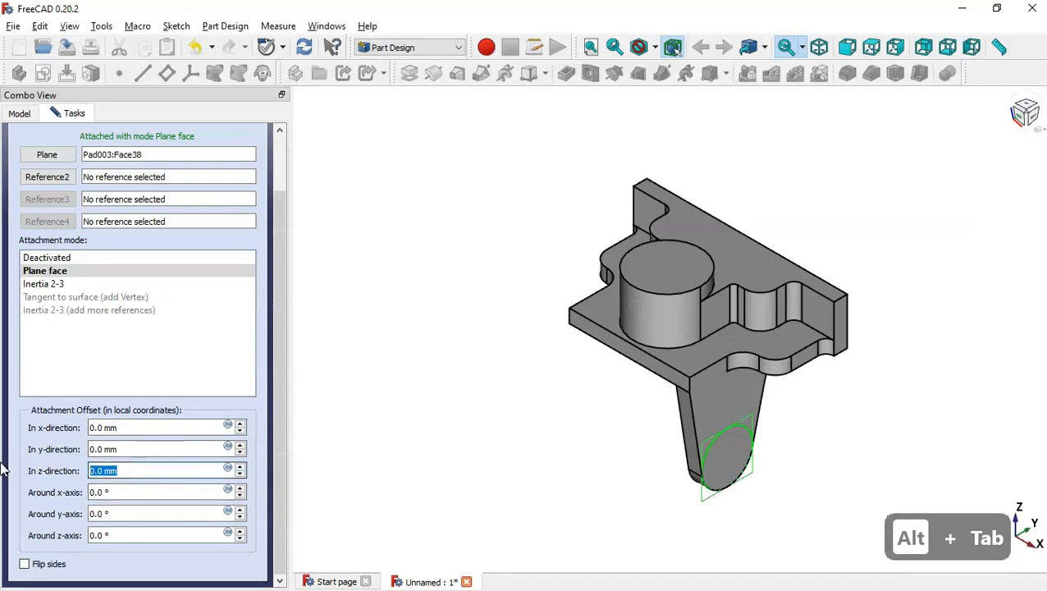
type("5")
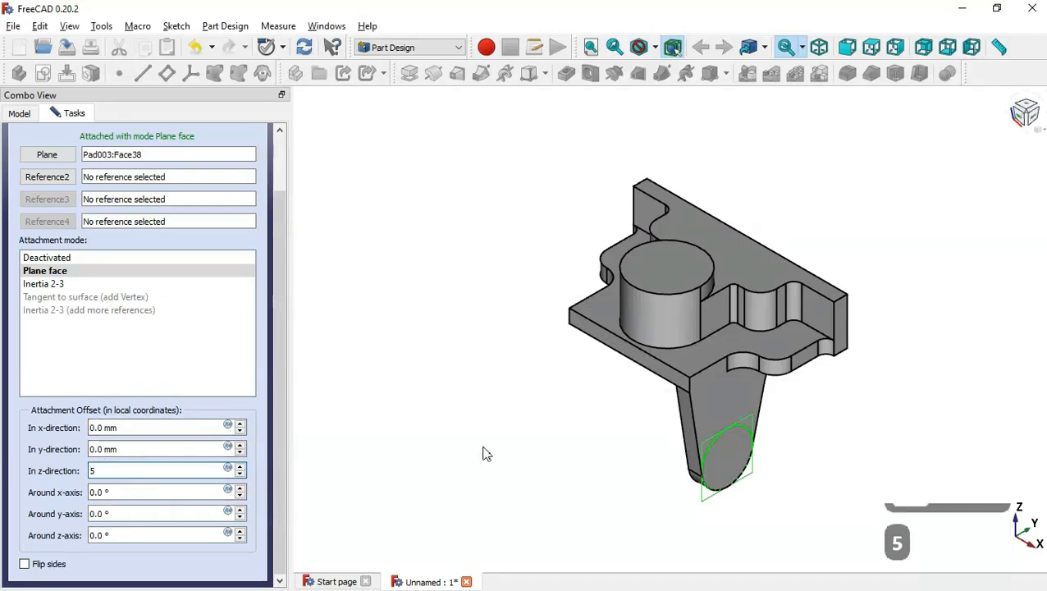
triple_click(128, 470)
type("-5")
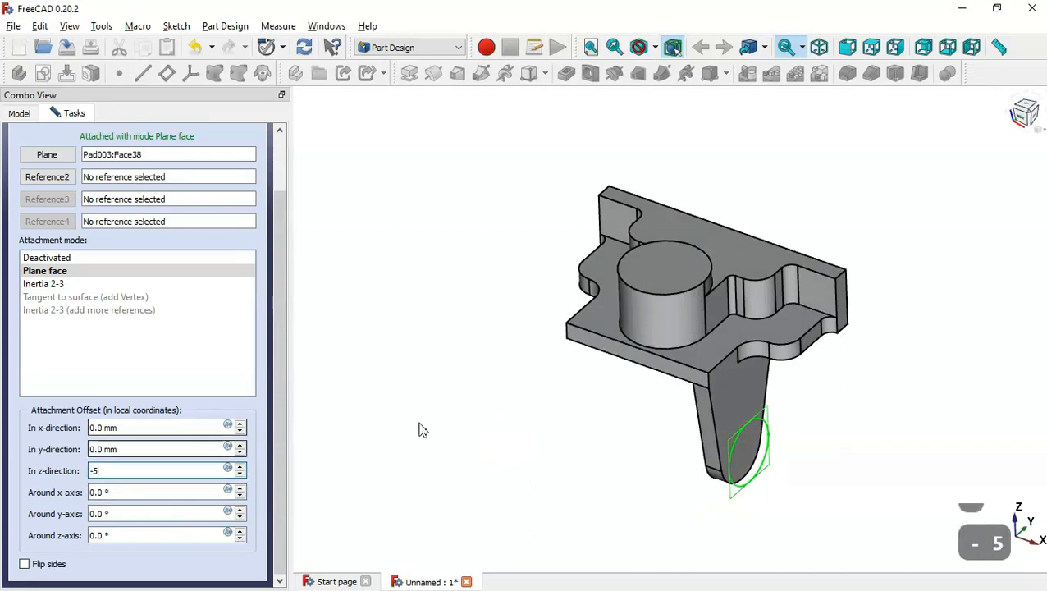
left_click(584, 422)
mouse_move(563, 423)
middle_mouse_down()
mouse_move(682, 402)
mouse_move(674, 362)
mouse_move(653, 359)
middle_mouse_up()
middle_click_drag(857, 415, 806, 430)
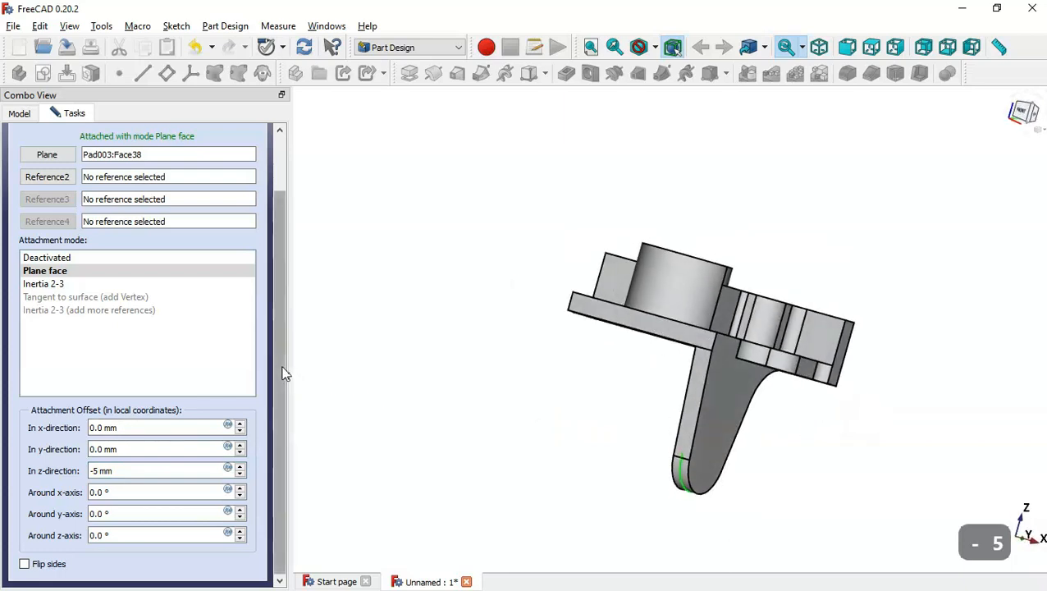
scroll(283, 373, "up", 2)
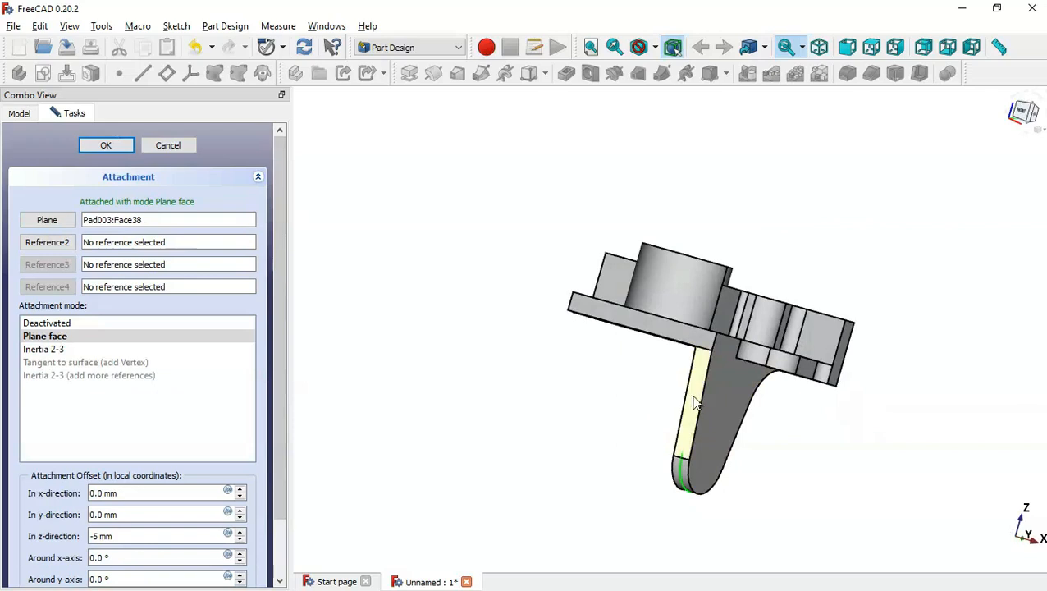
left_click(107, 145)
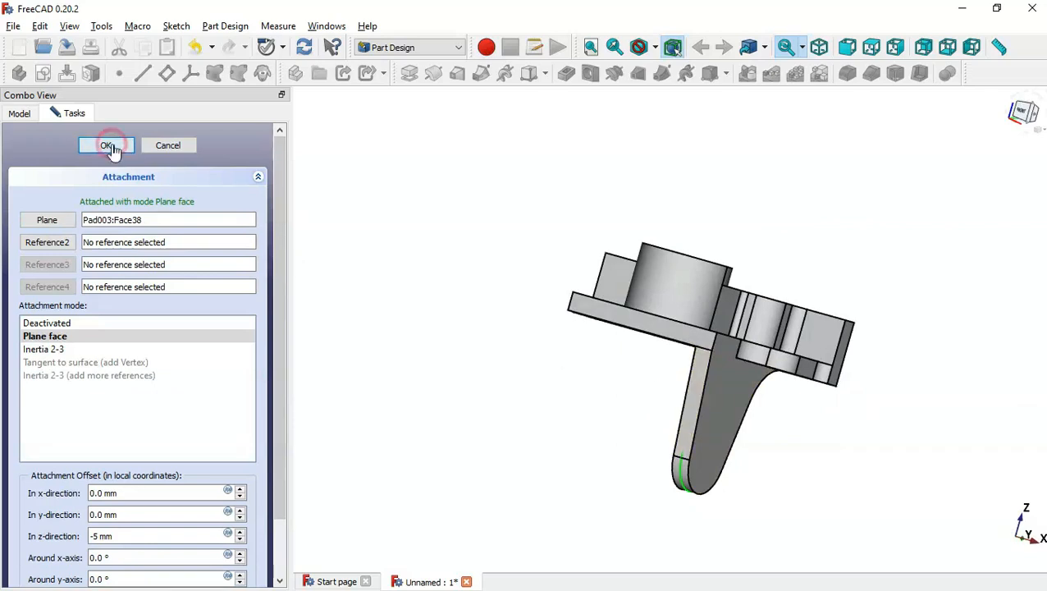
Pad the hub circle sketch symmetric to its plane with a length of (96-64)/2 mm.
key("Home")
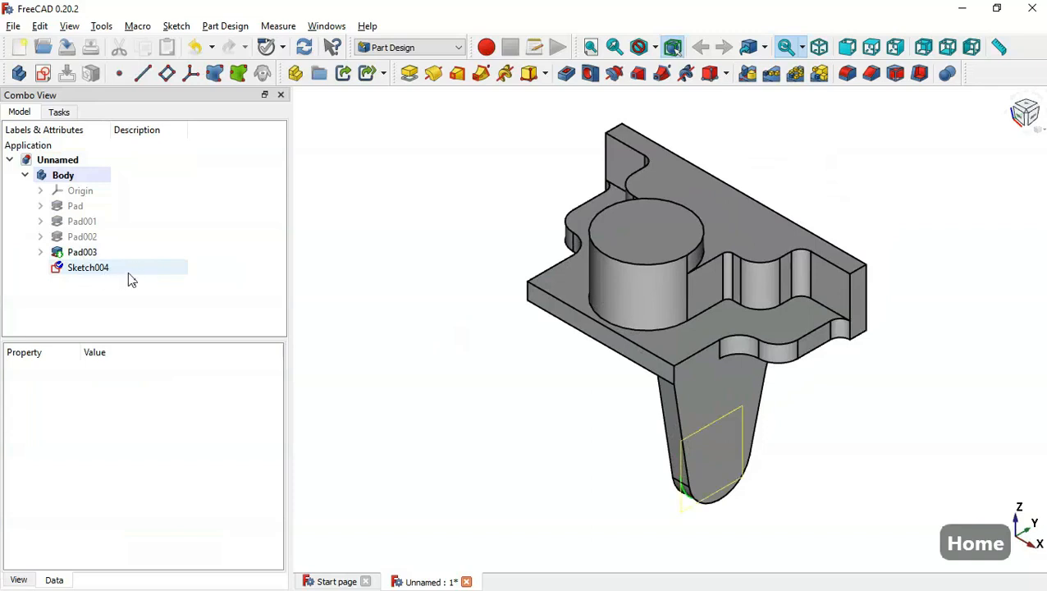
left_click(120, 272)
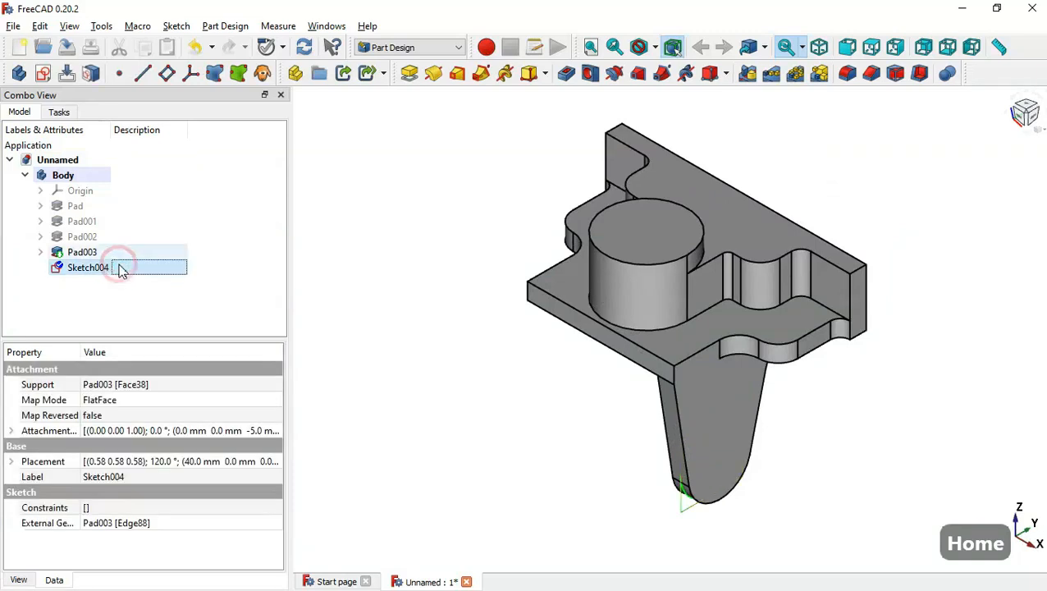
left_click(410, 73)
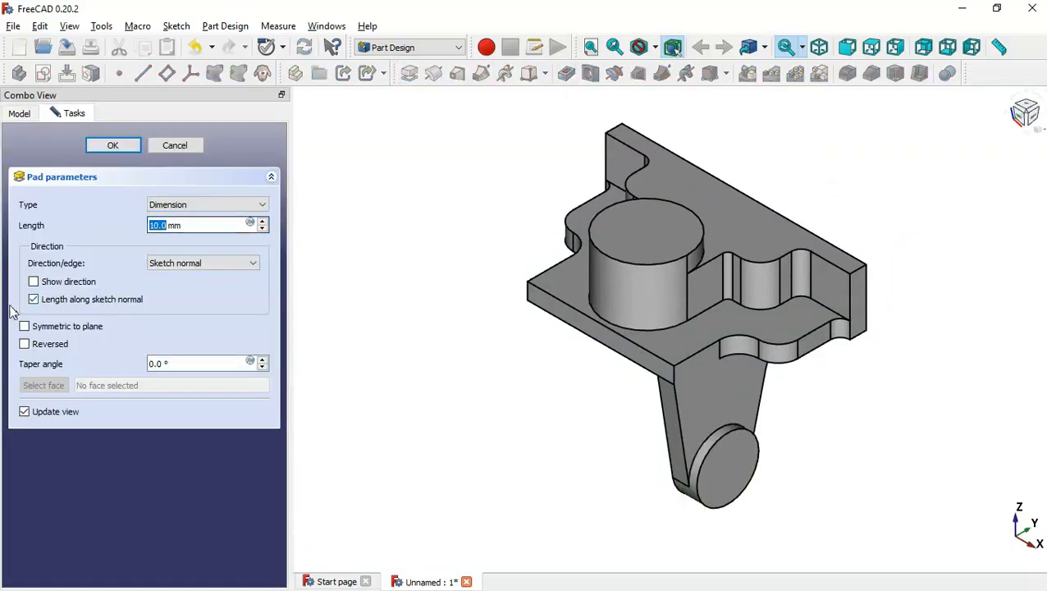
left_click(66, 327)
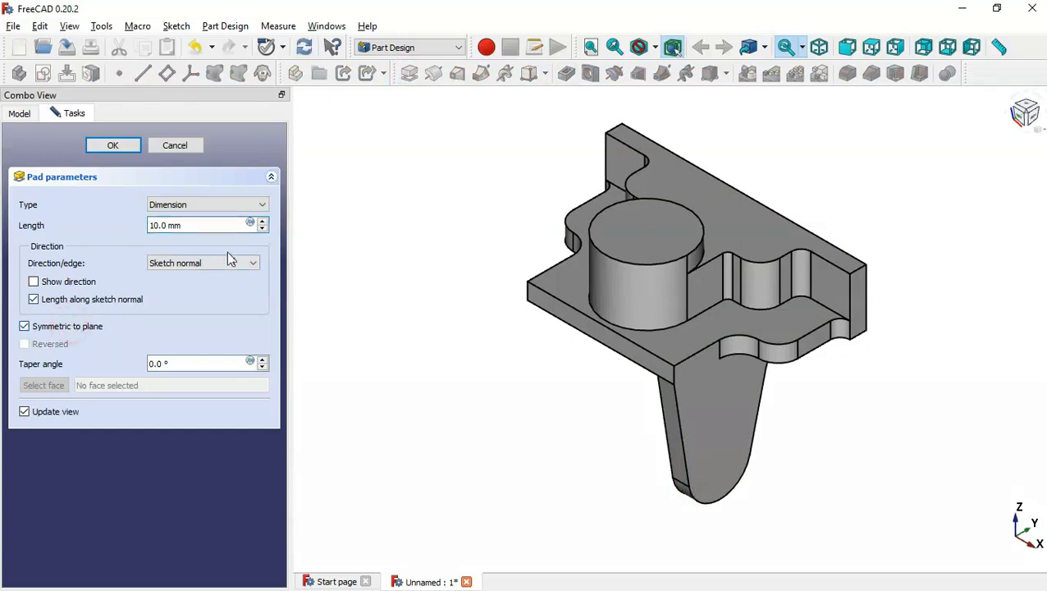
double_click(210, 224)
key("alt+Tab")
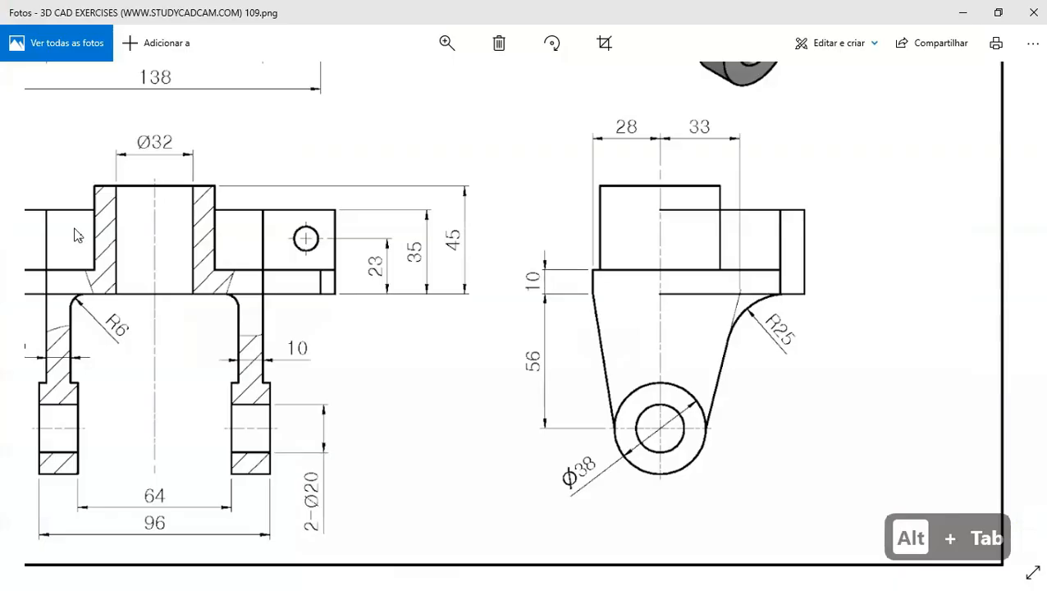
mouse_move(277, 422)
left_mouse_down()
mouse_move(528, 344)
mouse_move(542, 329)
left_mouse_up()
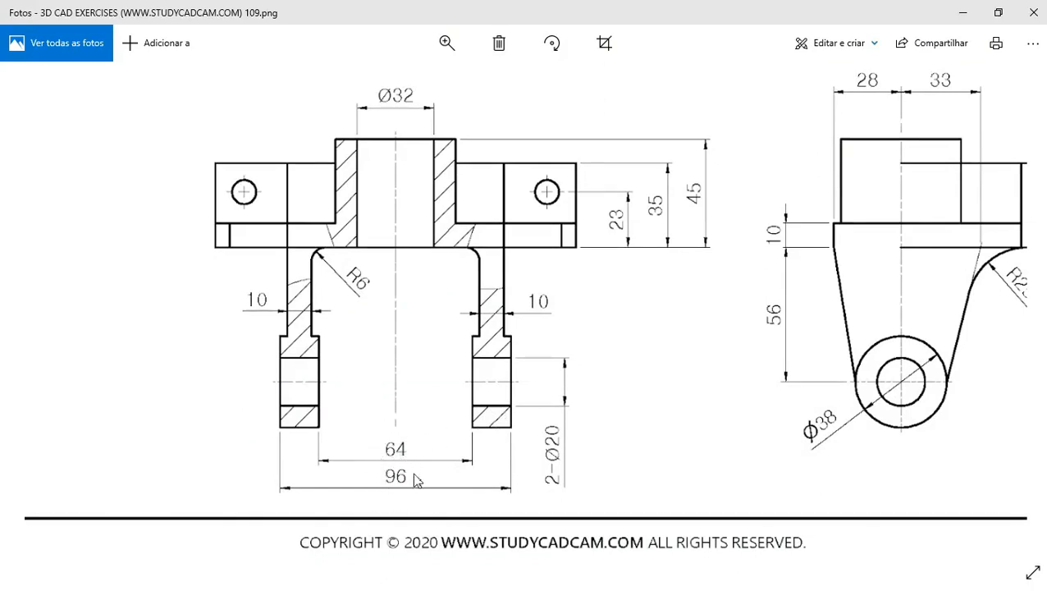
key("alt+Tab")
type("(")
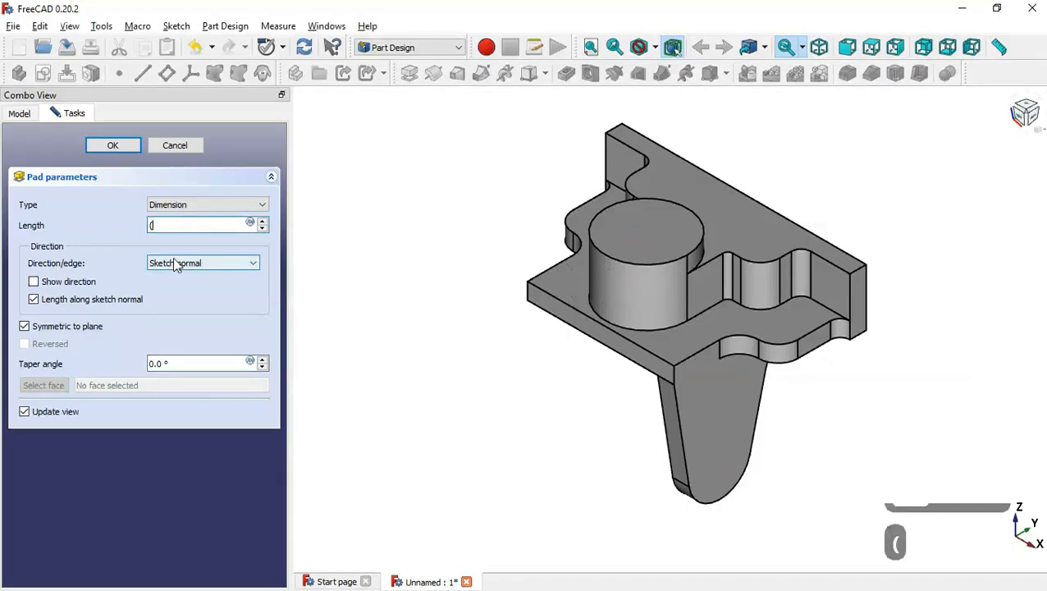
type("96")
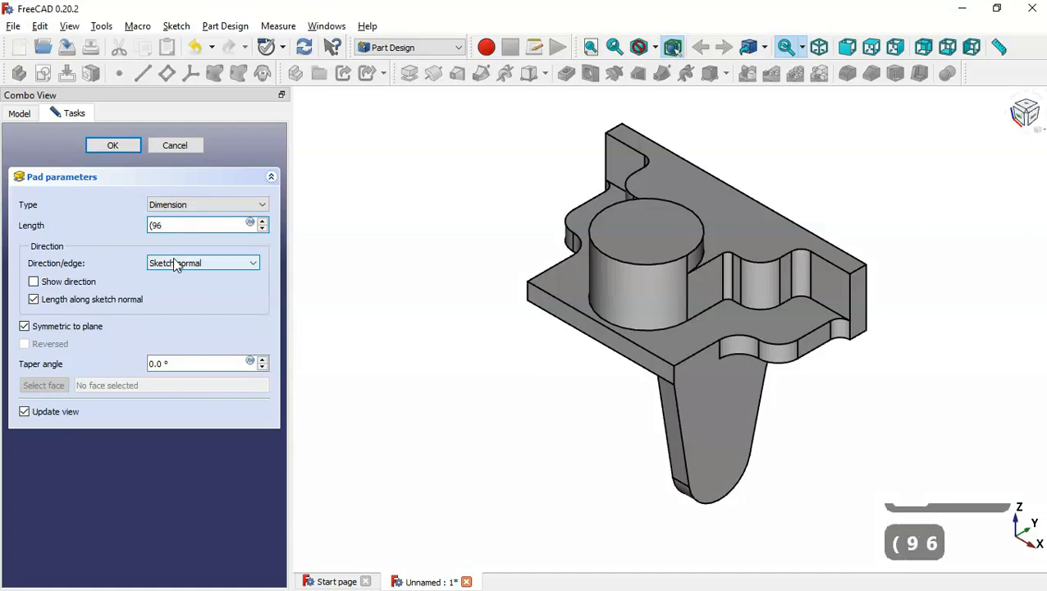
type("-64)")
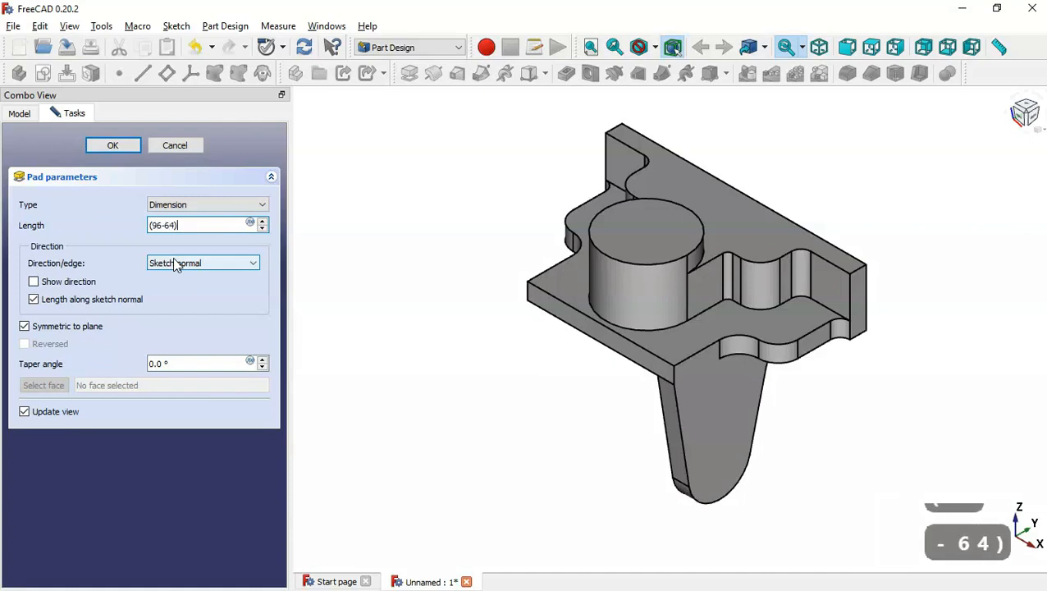
type("/2")
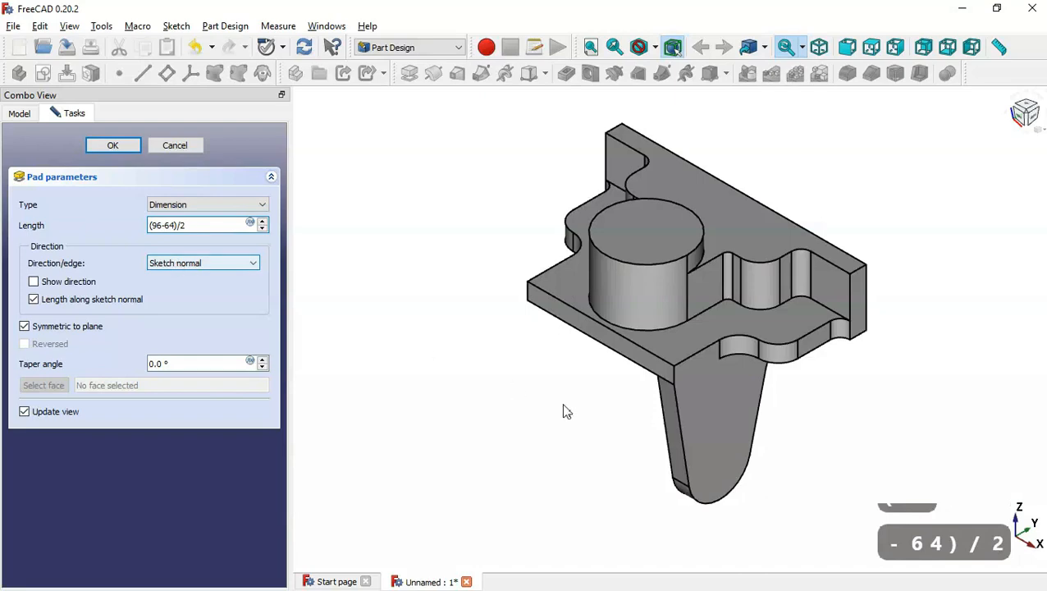
left_click(562, 408)
left_click_drag(535, 474, 709, 428)
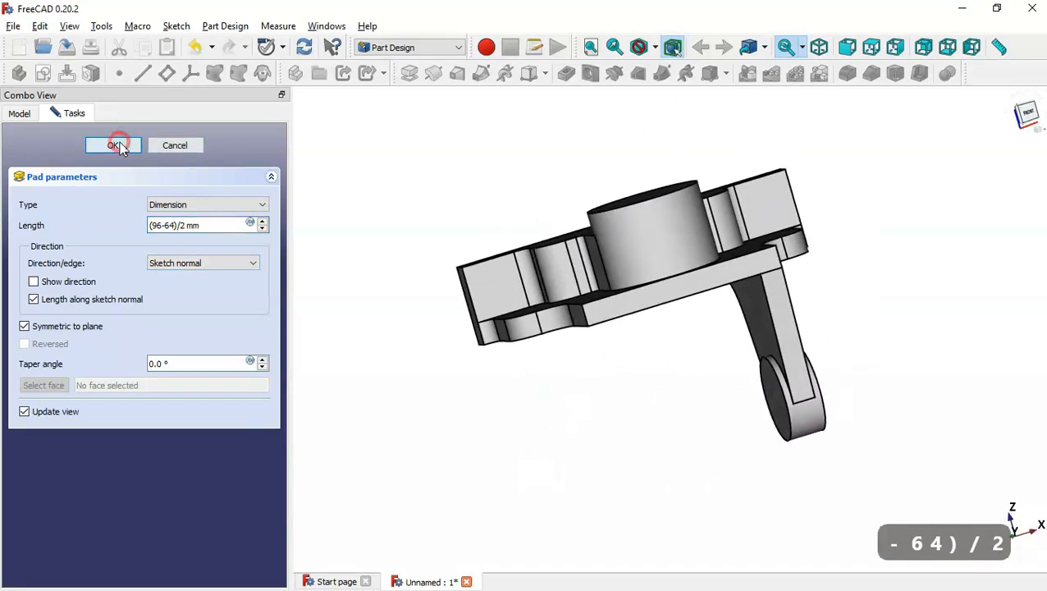
left_click(115, 146)
Mirror the side support pad and hub pad about the base YZ plane.
key("Home")
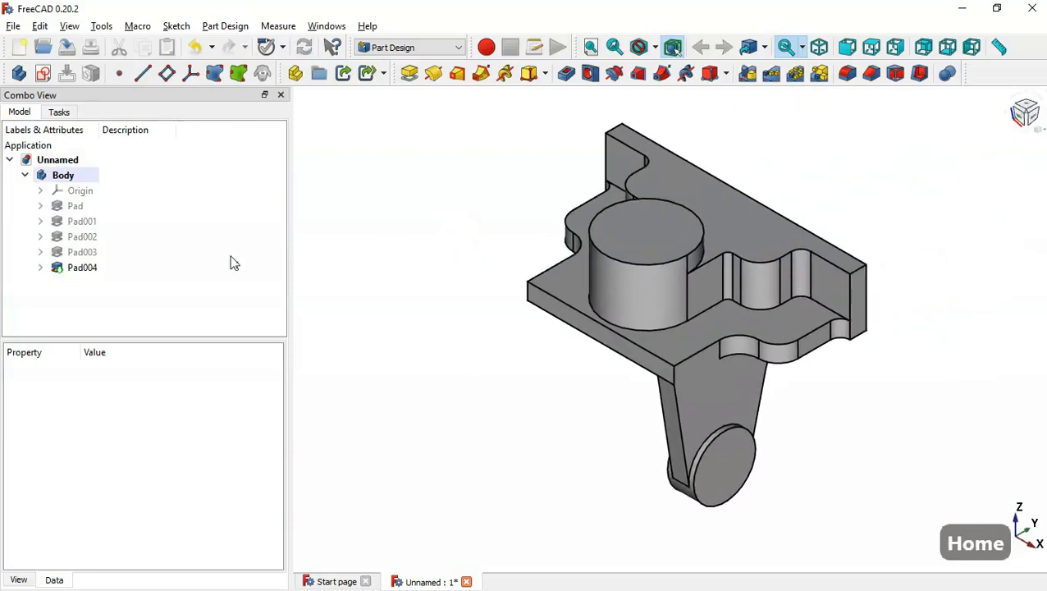
left_click(132, 250)
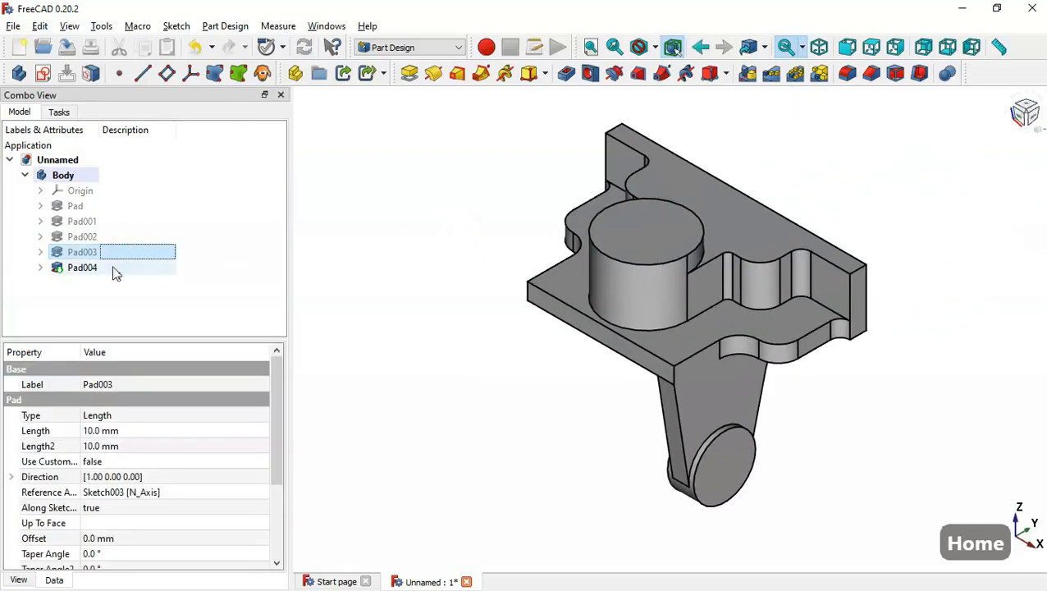
left_click(114, 270, "ctrl")
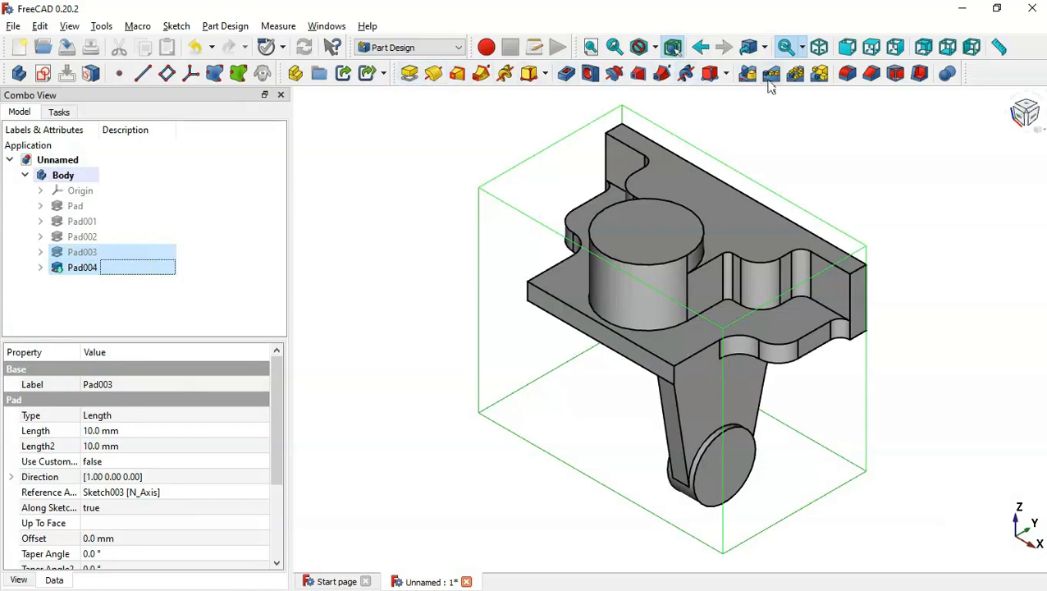
left_click(746, 74)
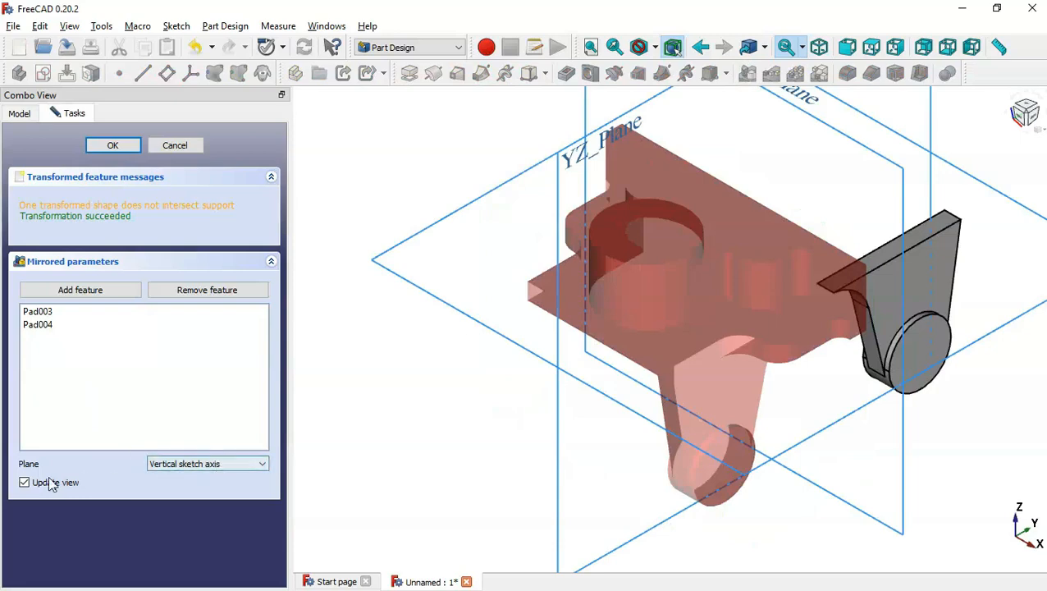
left_click(201, 464)
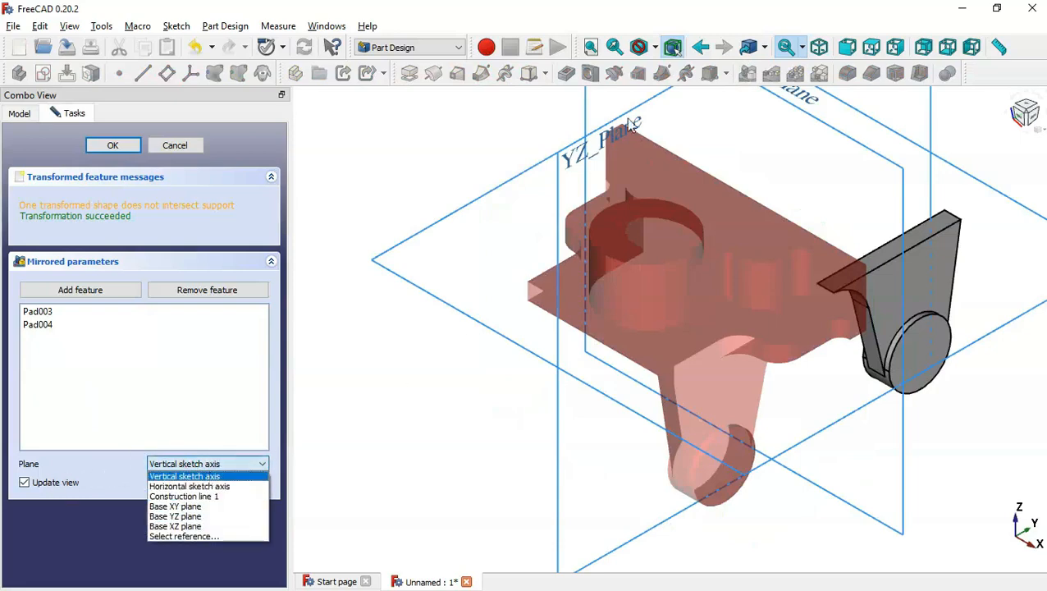
left_click(189, 516)
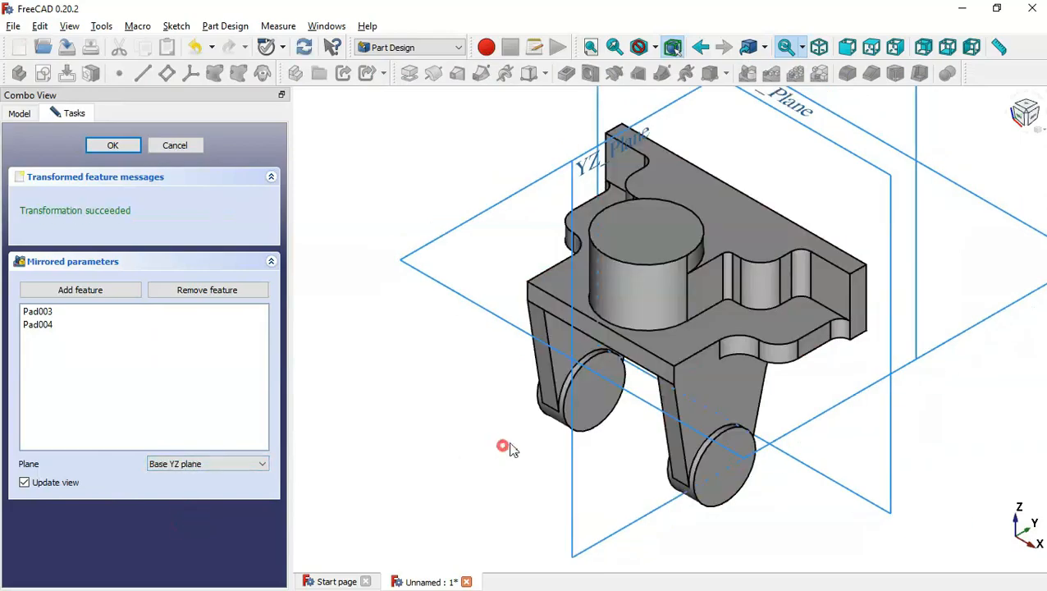
middle_click_drag(510, 443, 405, 335)
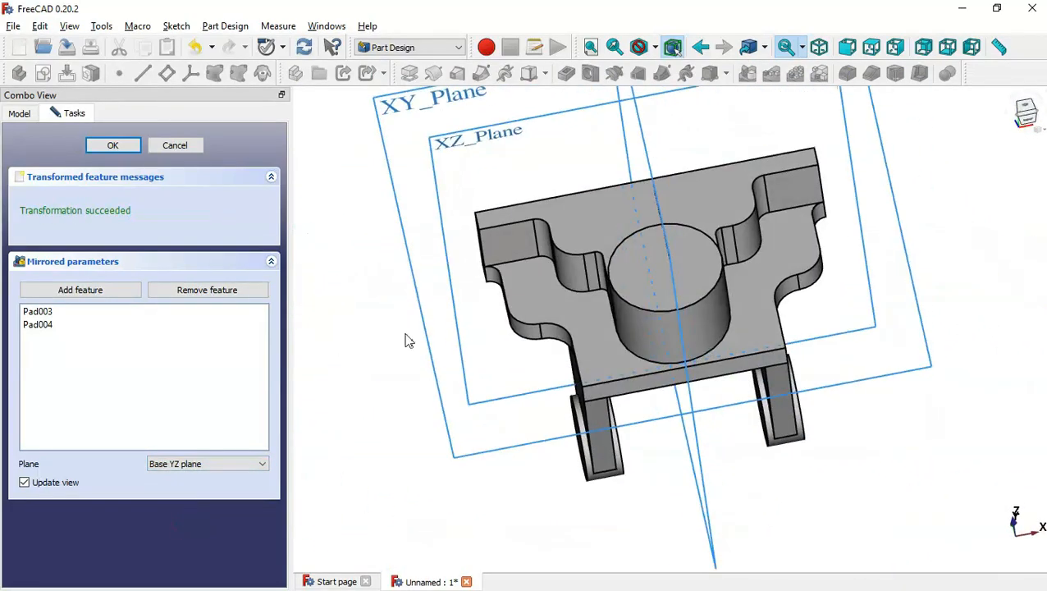
left_click(115, 146)
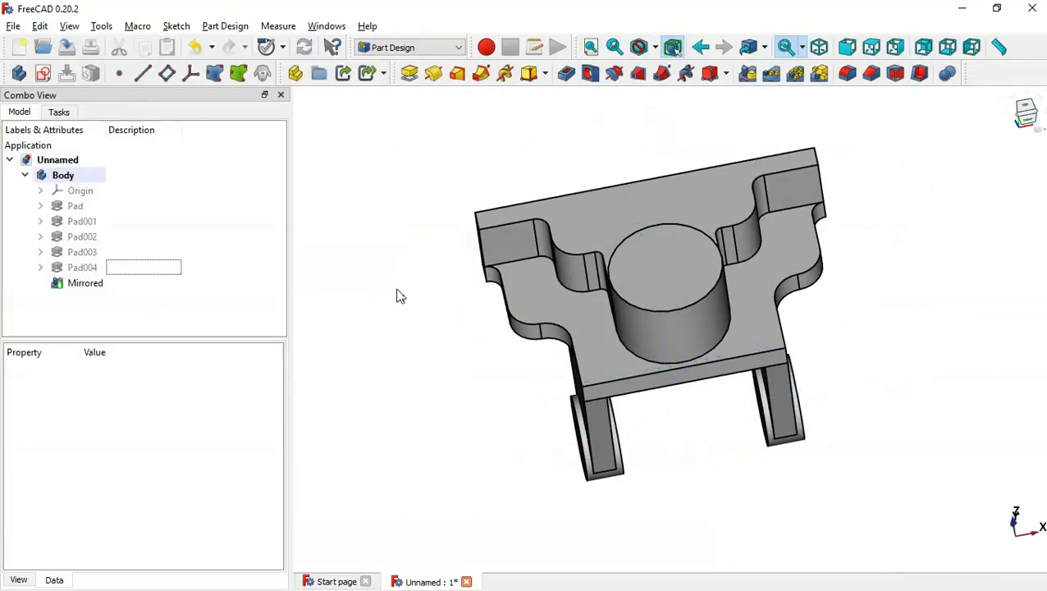
Start a new sketch on the front face of the right upper lug.
left_click(399, 293)
key("Delete")
key("Home")
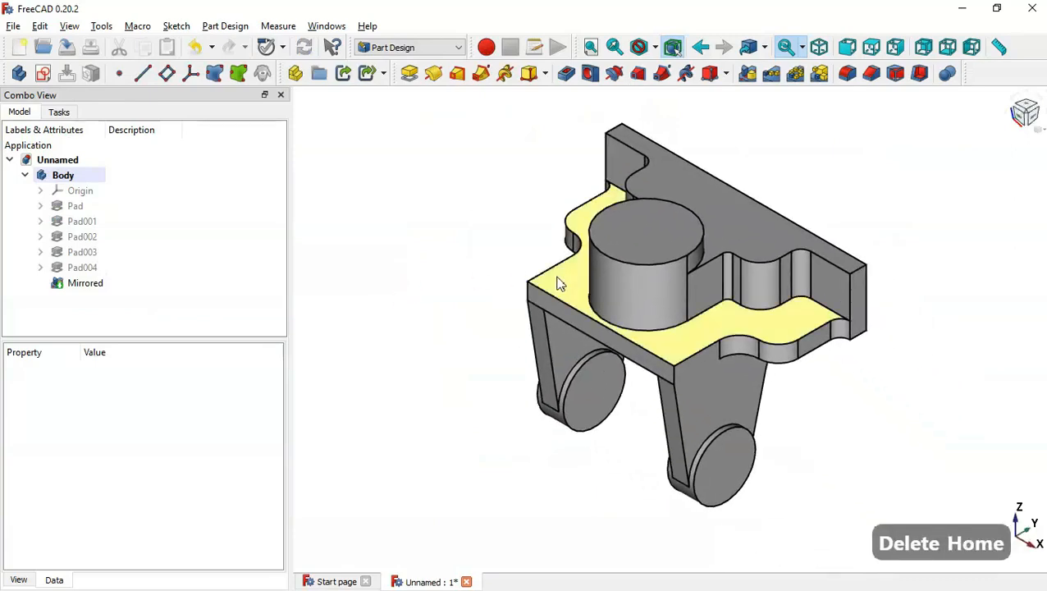
key("alt+Tab")
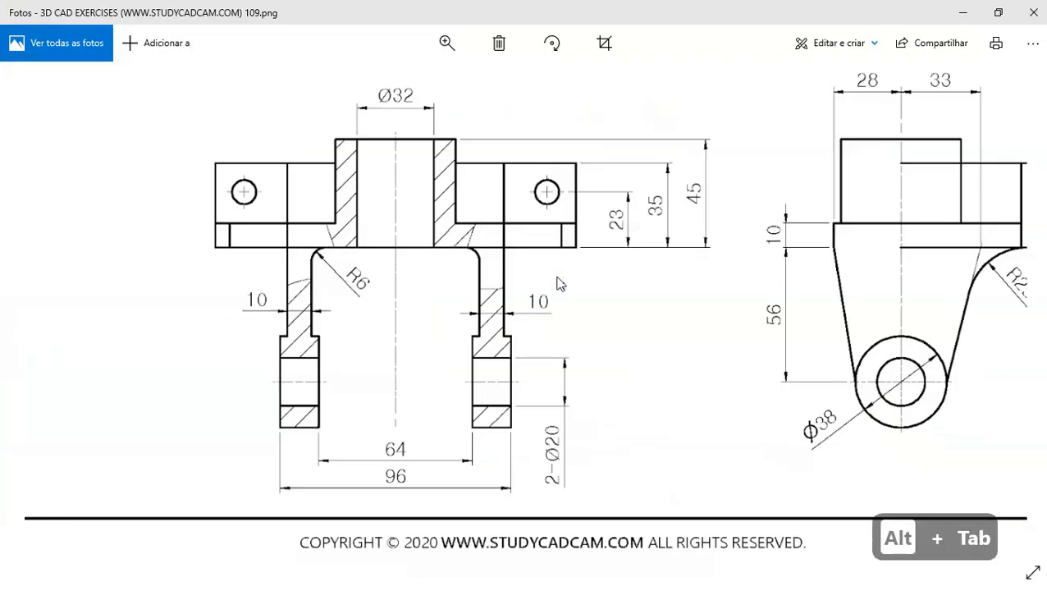
double_click(629, 284)
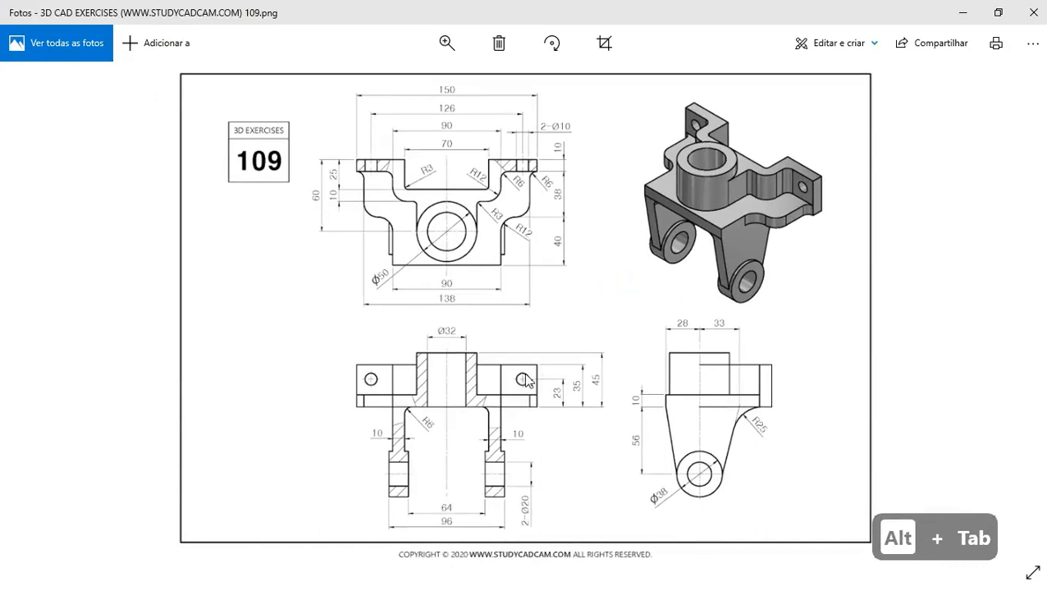
key("alt+Tab")
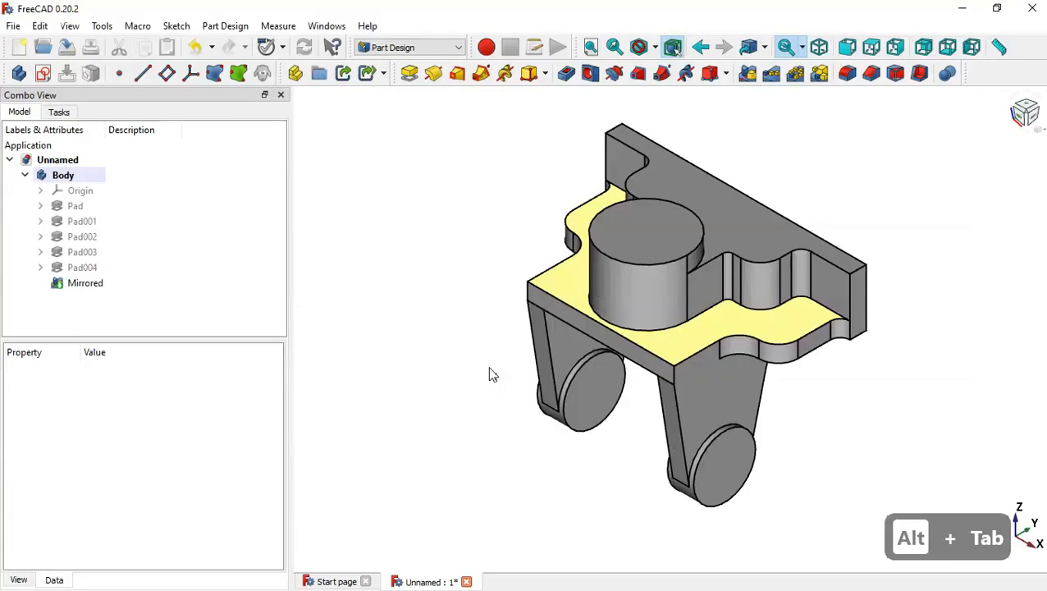
left_click(836, 290)
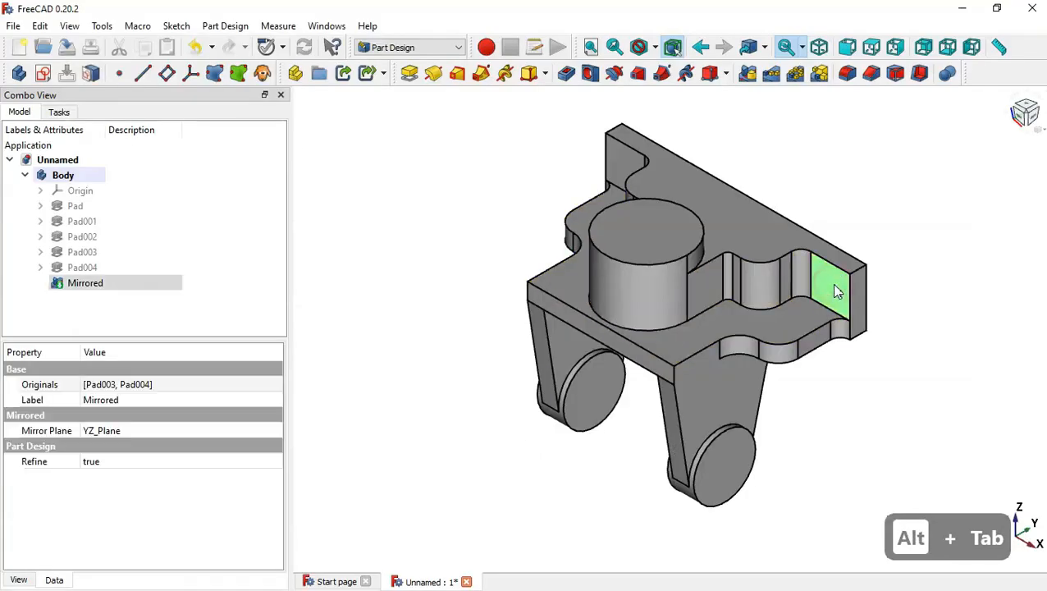
left_click(42, 73)
scroll(685, 210, "up", 1)
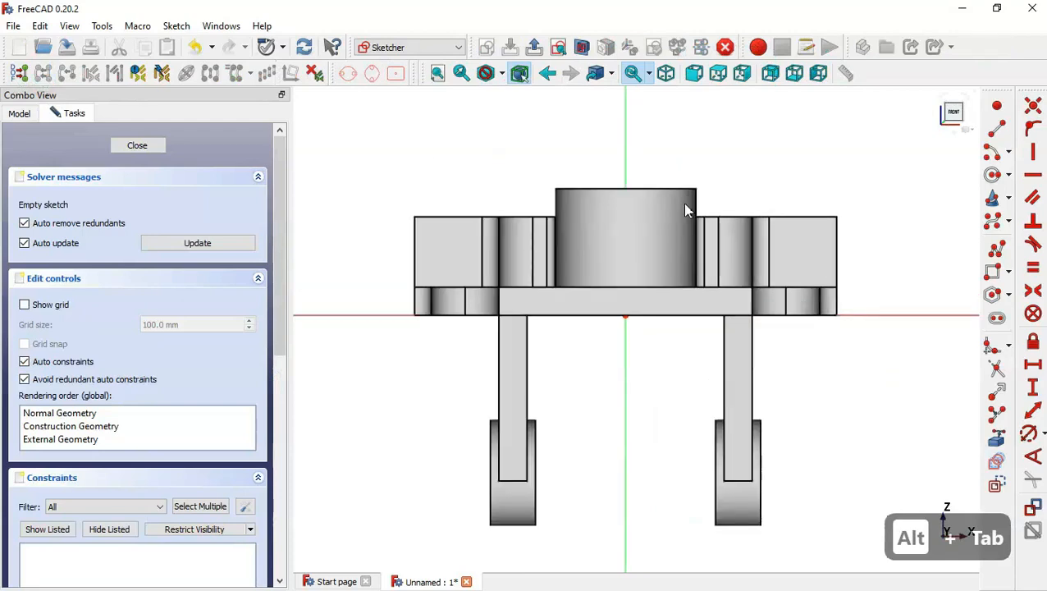
left_click(581, 49)
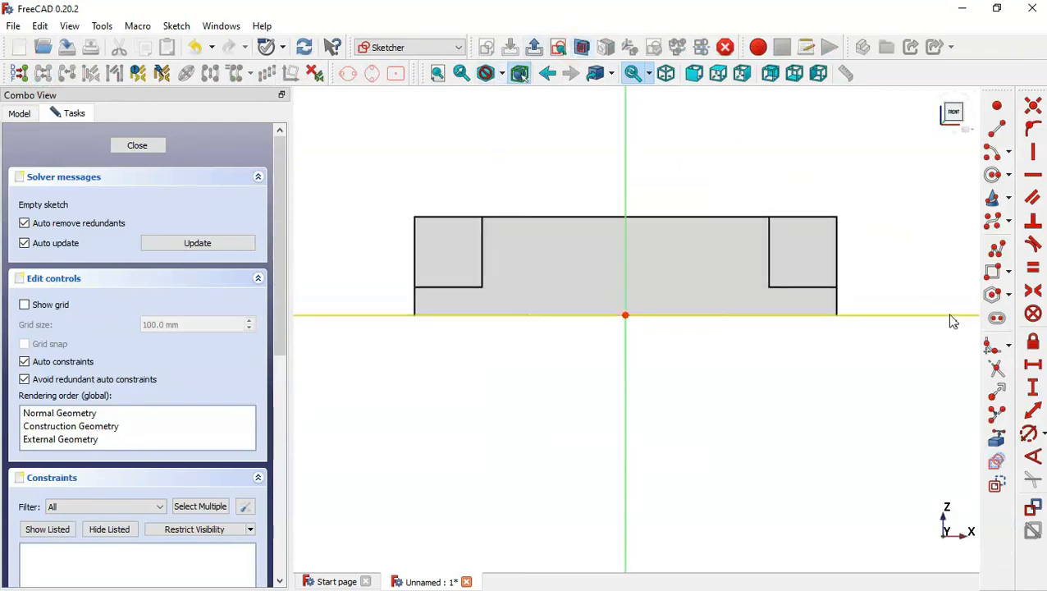
Sketch a circle on the right upper lug and constrain its diameter to 10 mm.
left_click(993, 172)
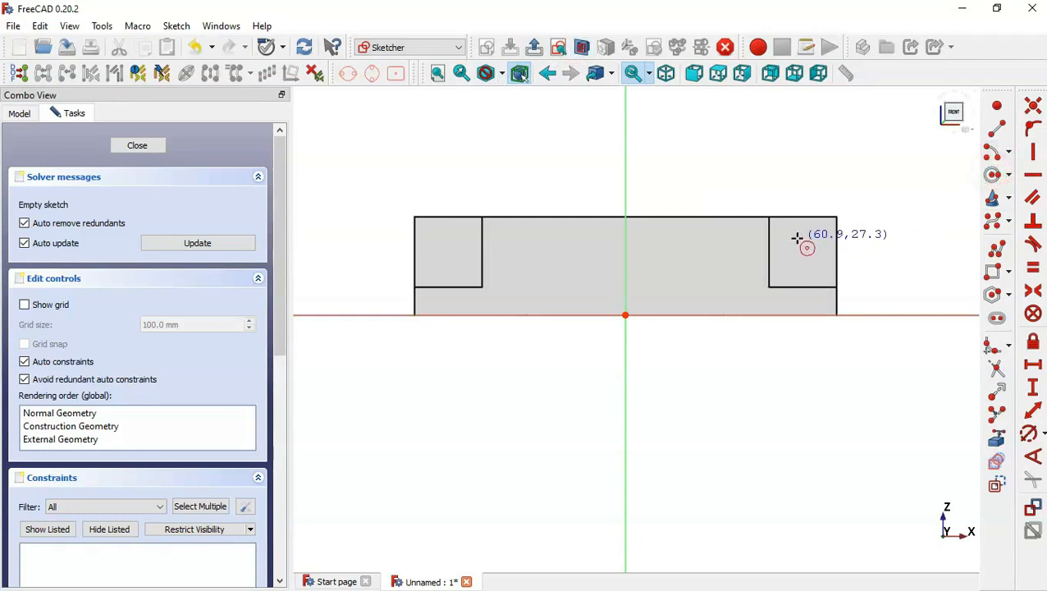
left_click(797, 241)
left_click(819, 263)
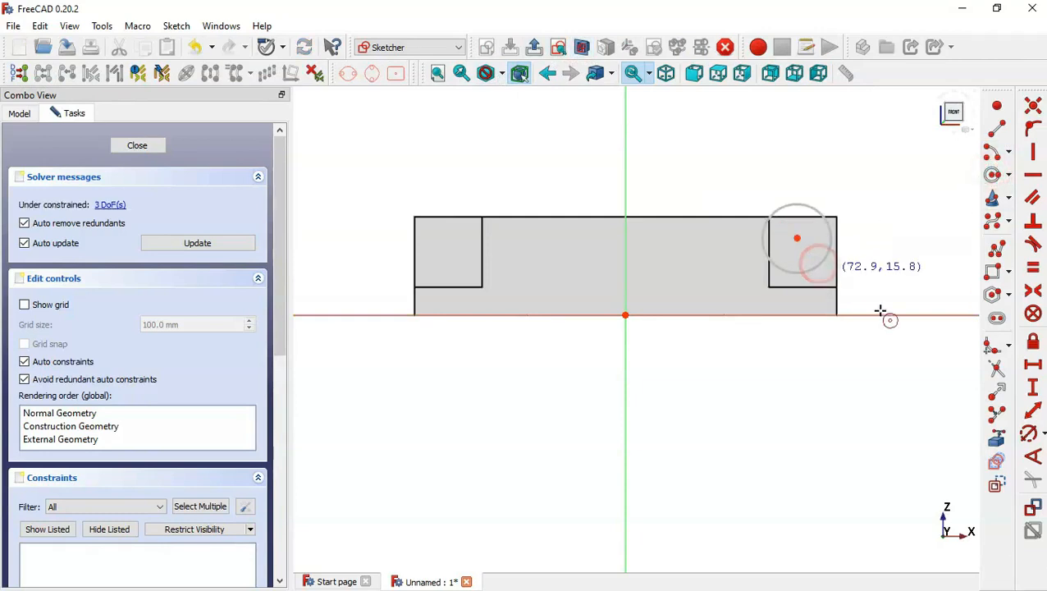
left_click(1027, 433)
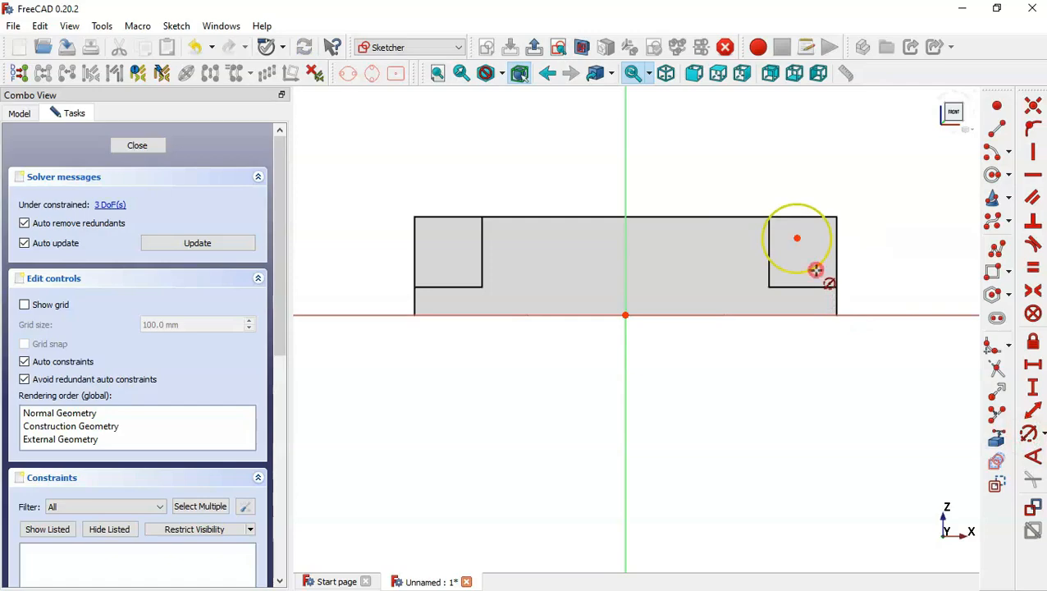
left_click(816, 269)
key("alt+Tab")
double_click(491, 367)
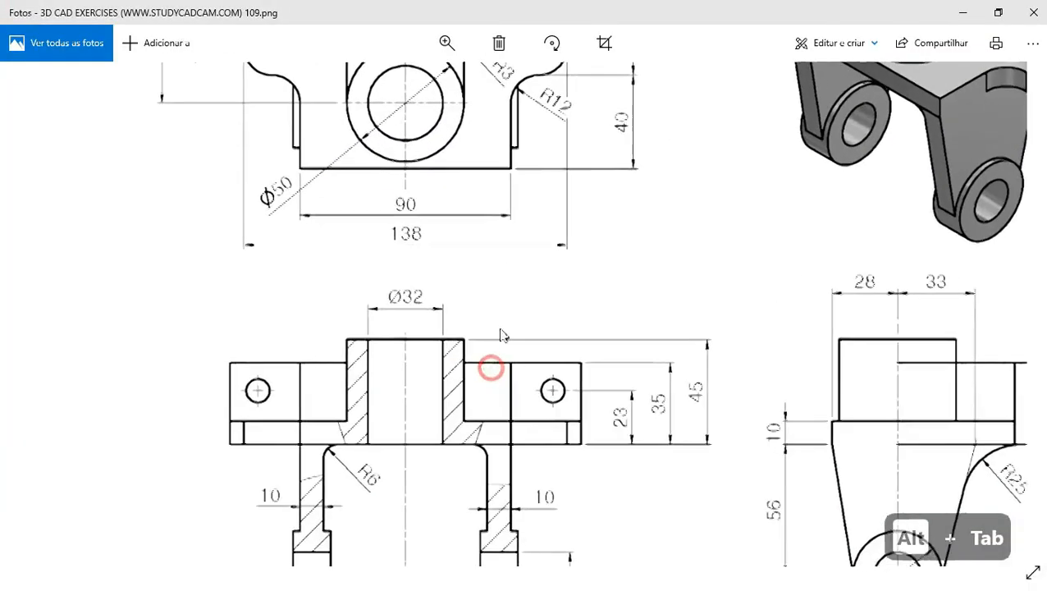
left_click_drag(509, 256, 513, 433)
double_click(551, 283)
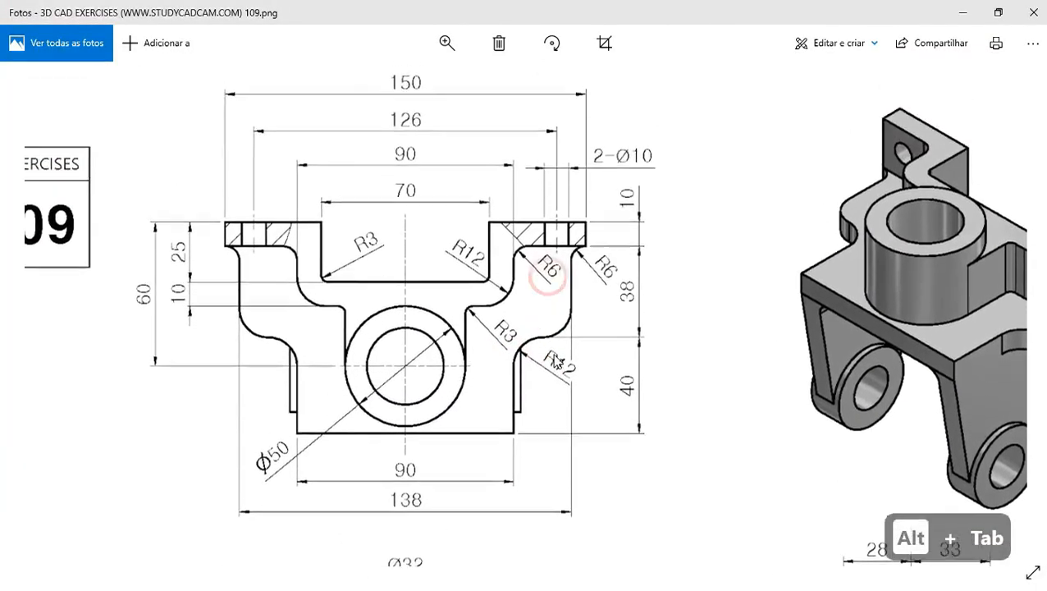
key("alt+Tab")
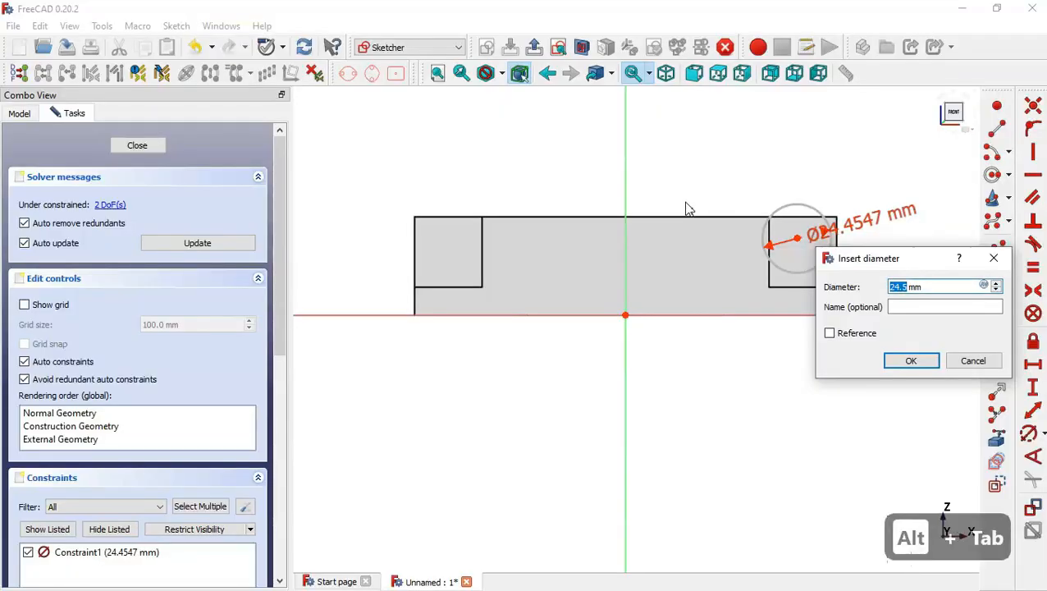
type("101")
key("BackSpace")
key("Return")
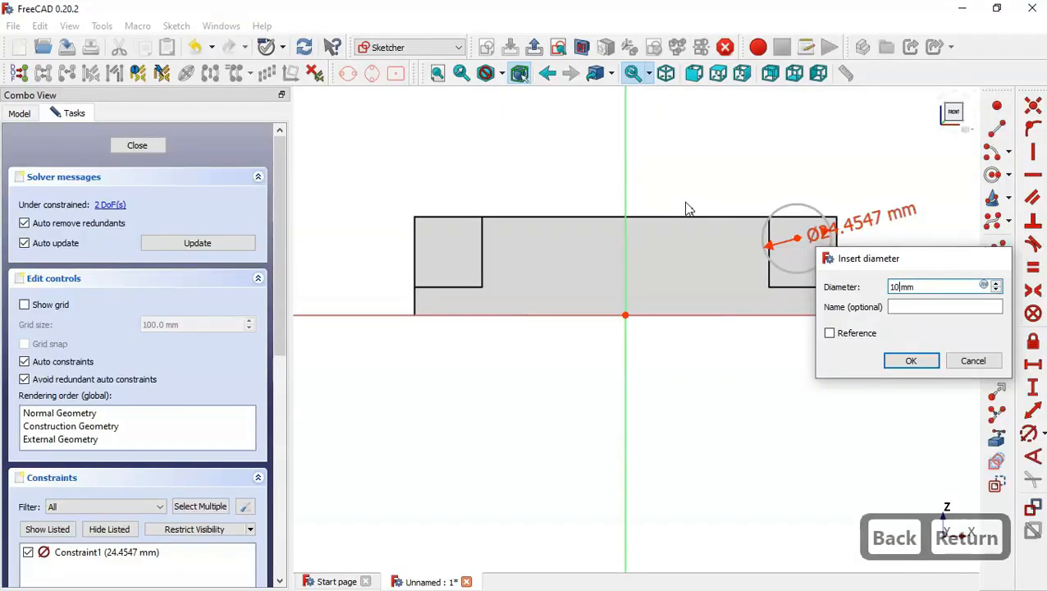
Constrain the circle centre's vertical distance from the origin to 23 mm.
key("alt+Tab")
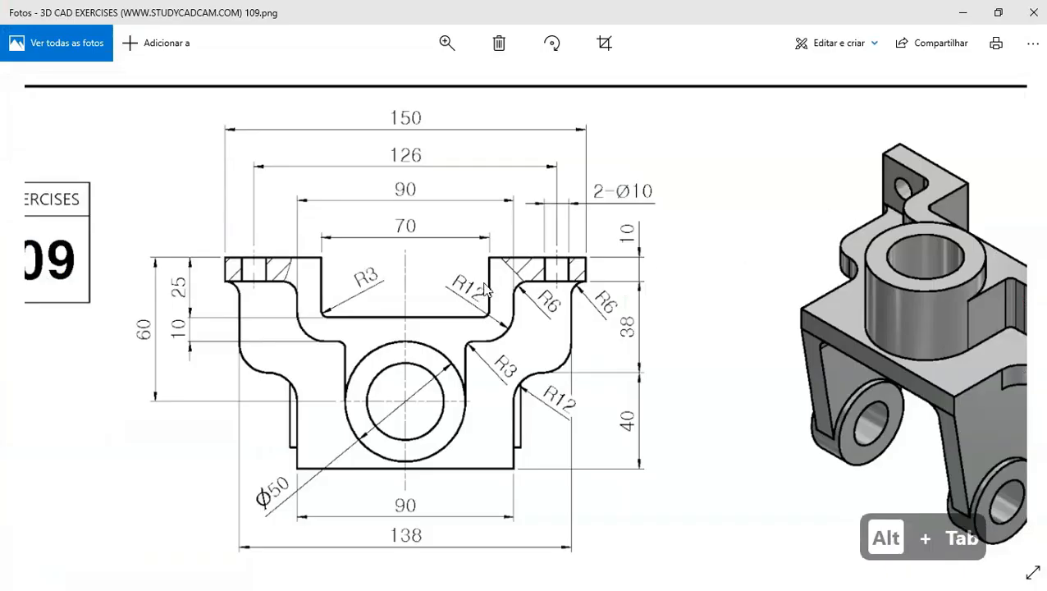
scroll(519, 420, "down", 3)
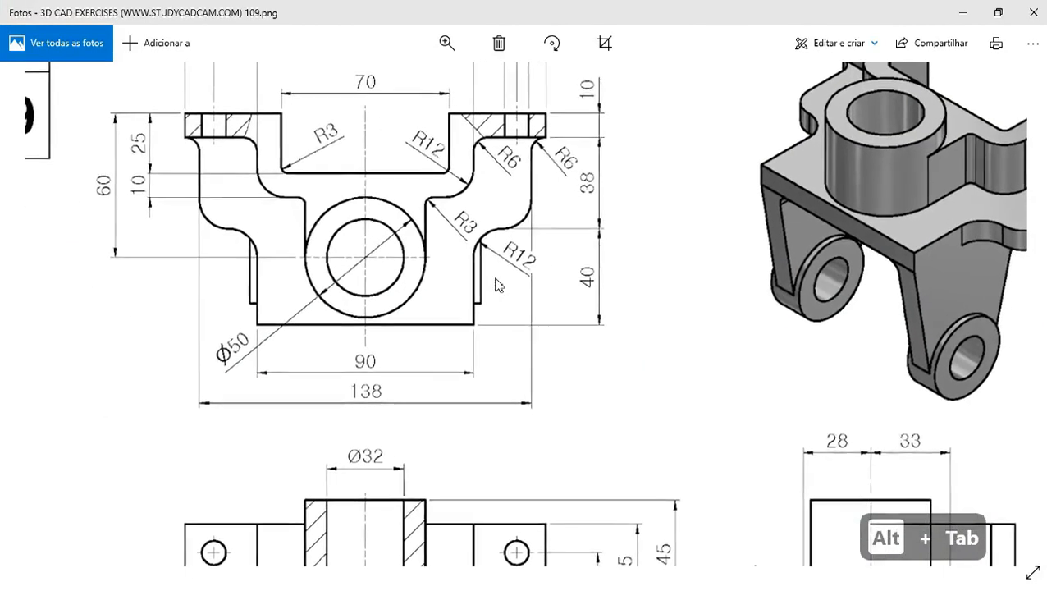
mouse_move(560, 257)
left_mouse_down()
mouse_move(599, 299)
mouse_move(761, 345)
left_mouse_up()
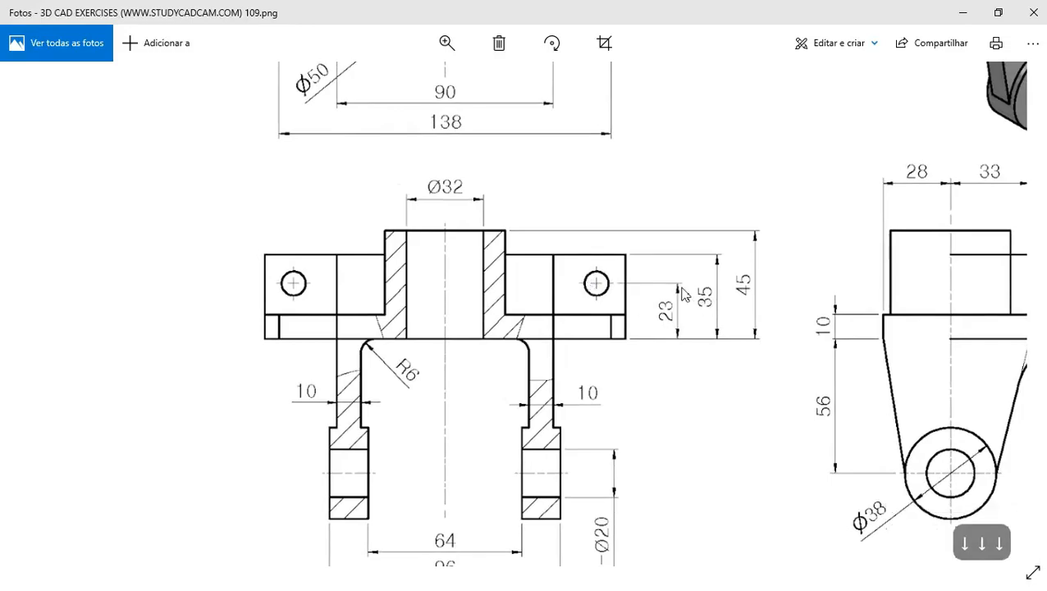
key("alt+Tab")
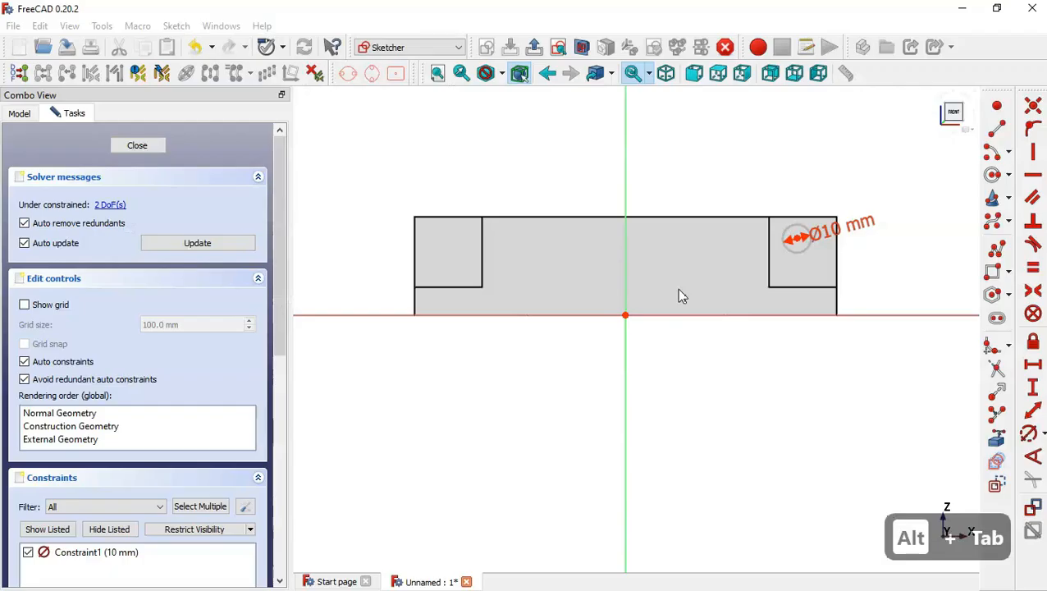
left_click(1035, 391)
left_click(797, 238)
left_click(625, 315)
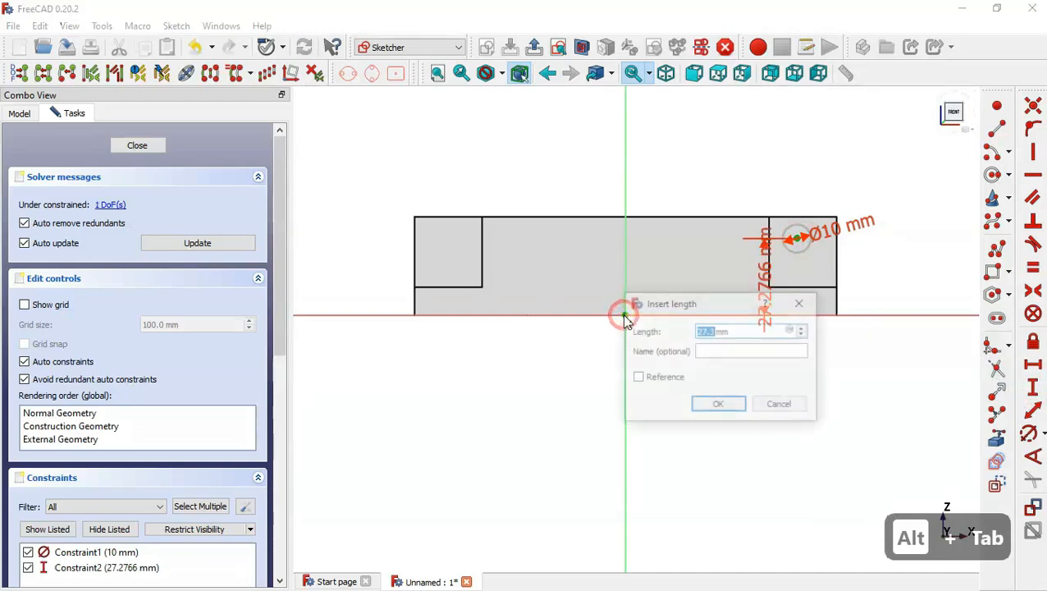
type("23")
key("Return")
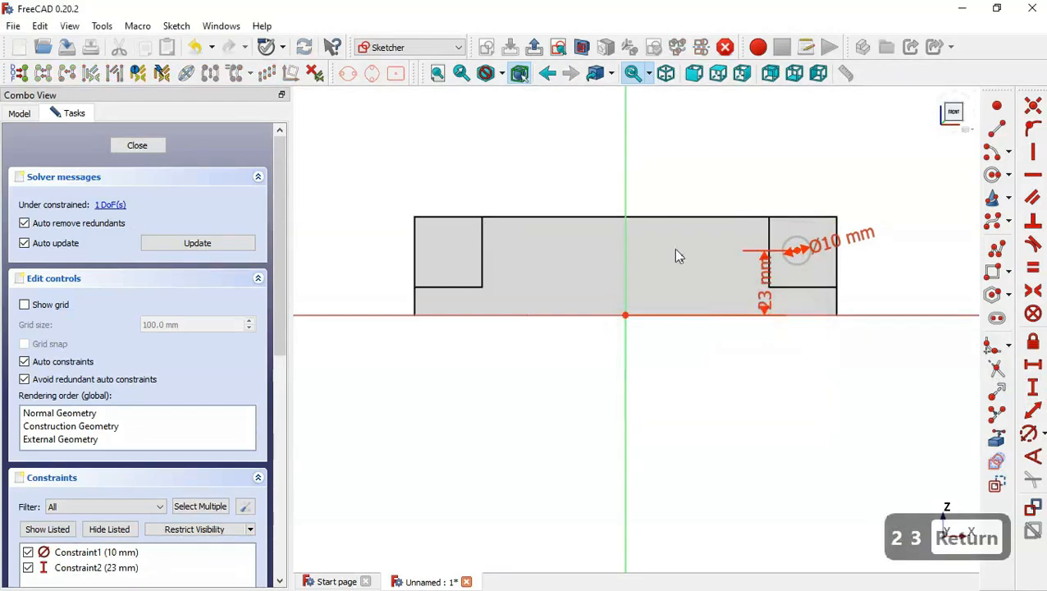
key("Escape")
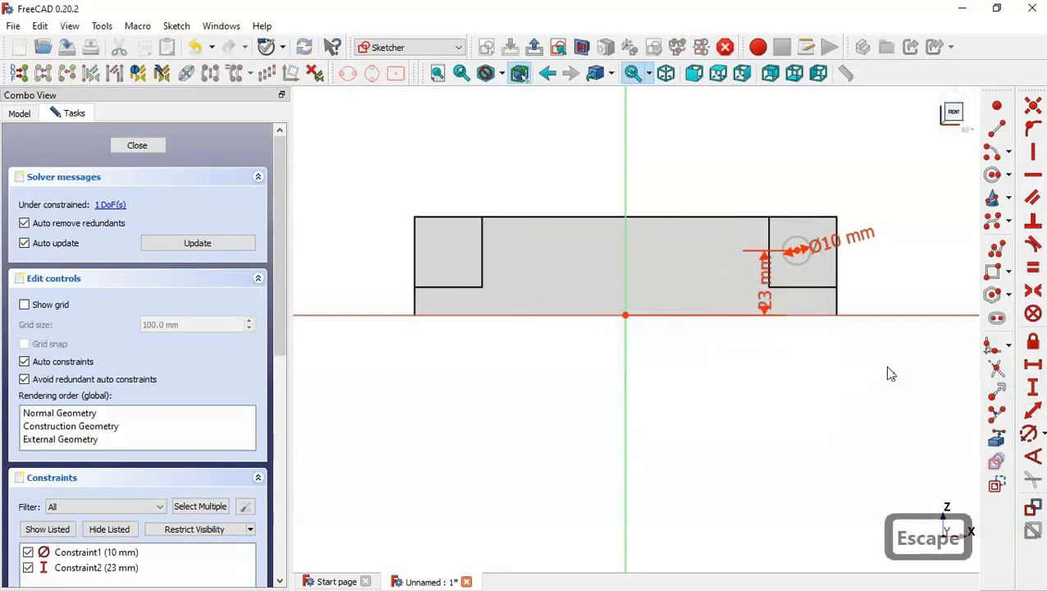
Create a symmetric copy of the circle about the vertical axis onto the left lug.
left_click(794, 244)
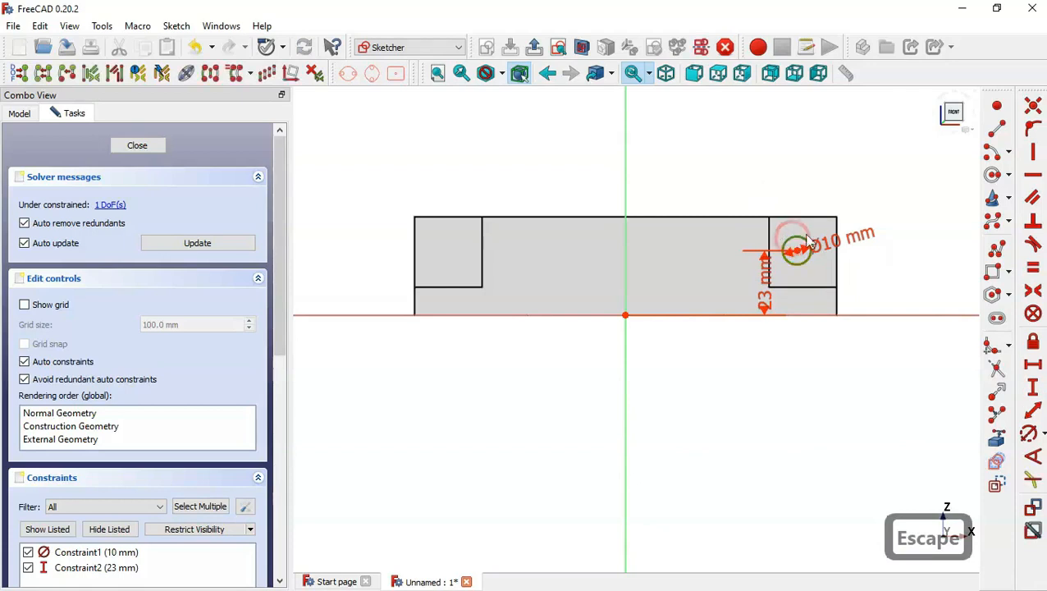
left_click(625, 187)
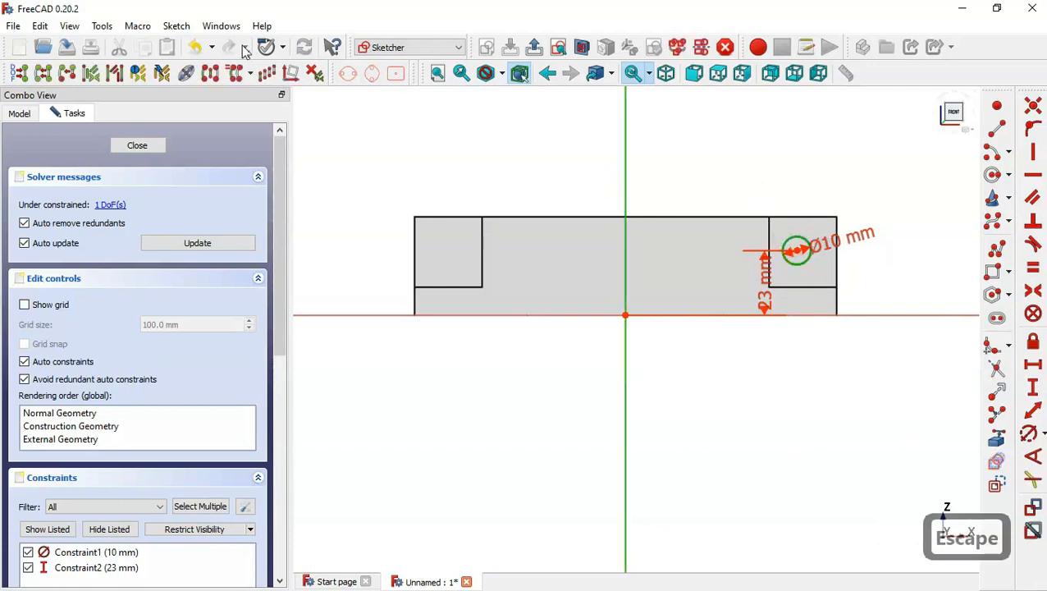
left_click(210, 74)
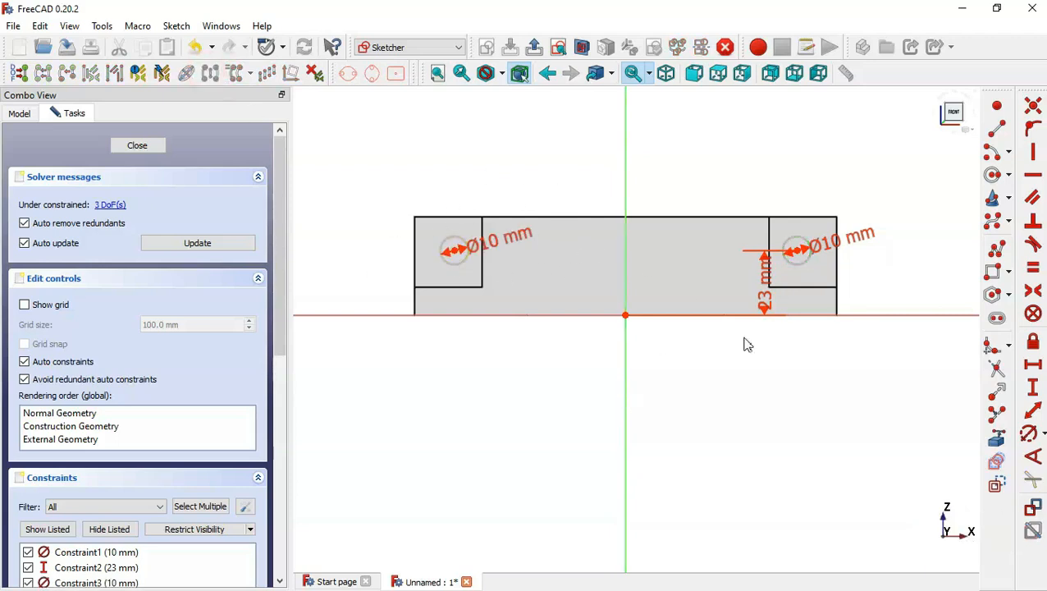
Constrain the two circle centres to be symmetric about the vertical axis.
left_click(1035, 293)
left_click(797, 250)
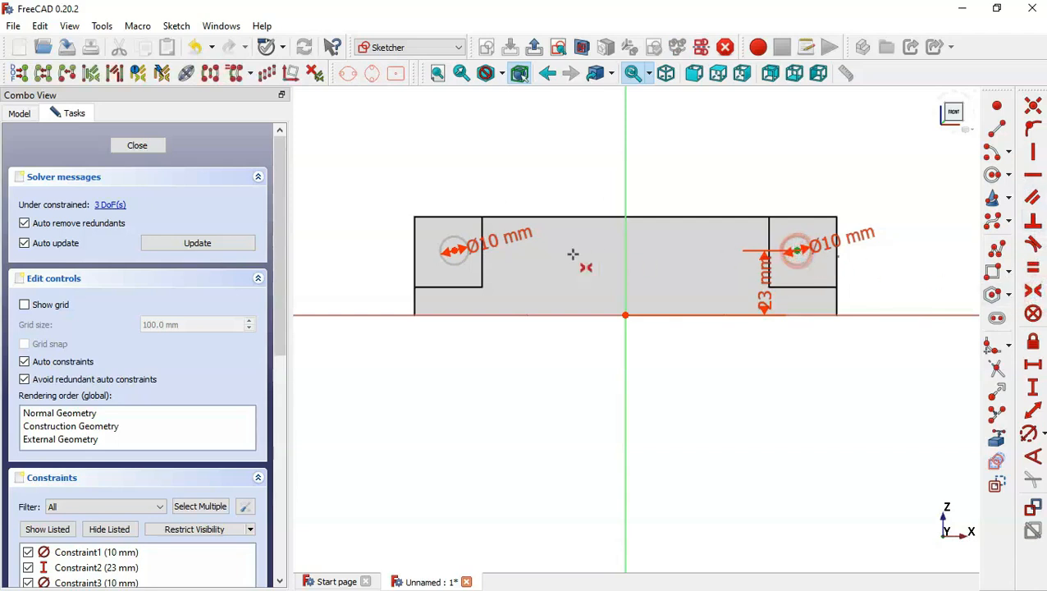
left_click(454, 251)
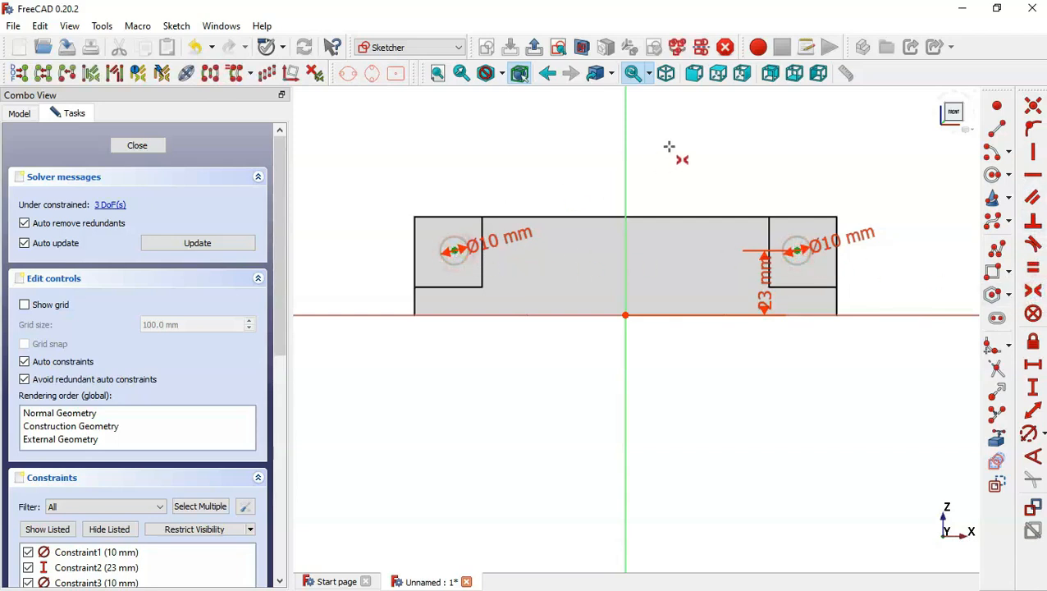
left_click(625, 158)
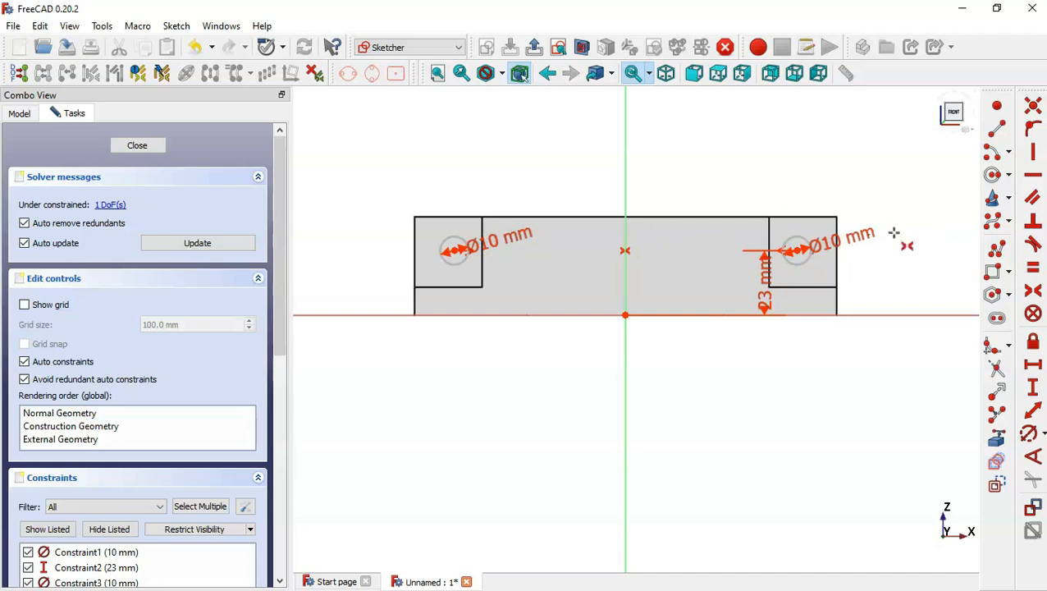
Set the horizontal distance between the two circle centres to 126 mm and close the sketch.
left_click(1033, 364)
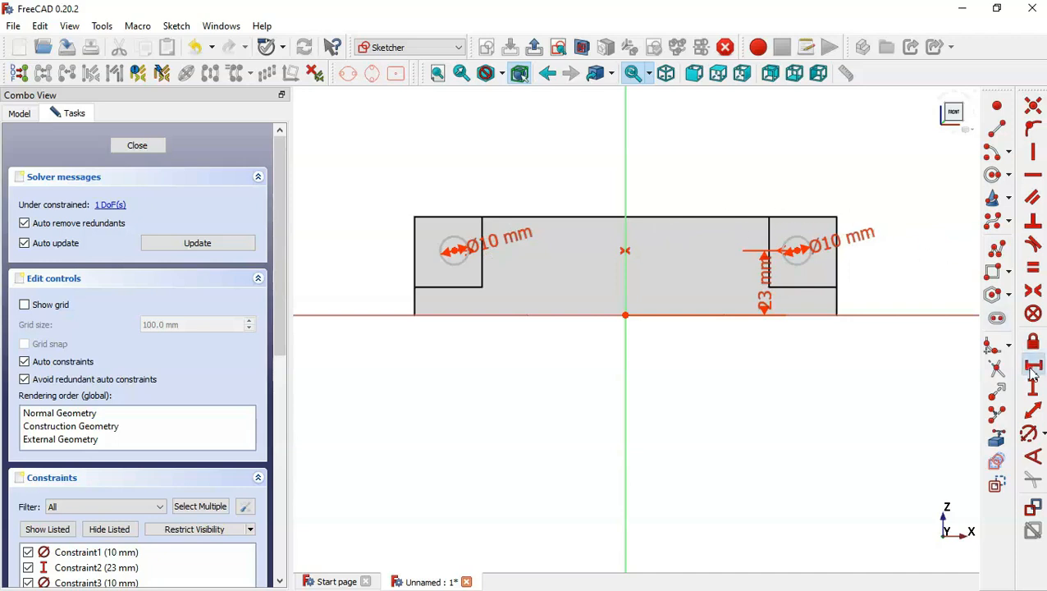
left_click(454, 251)
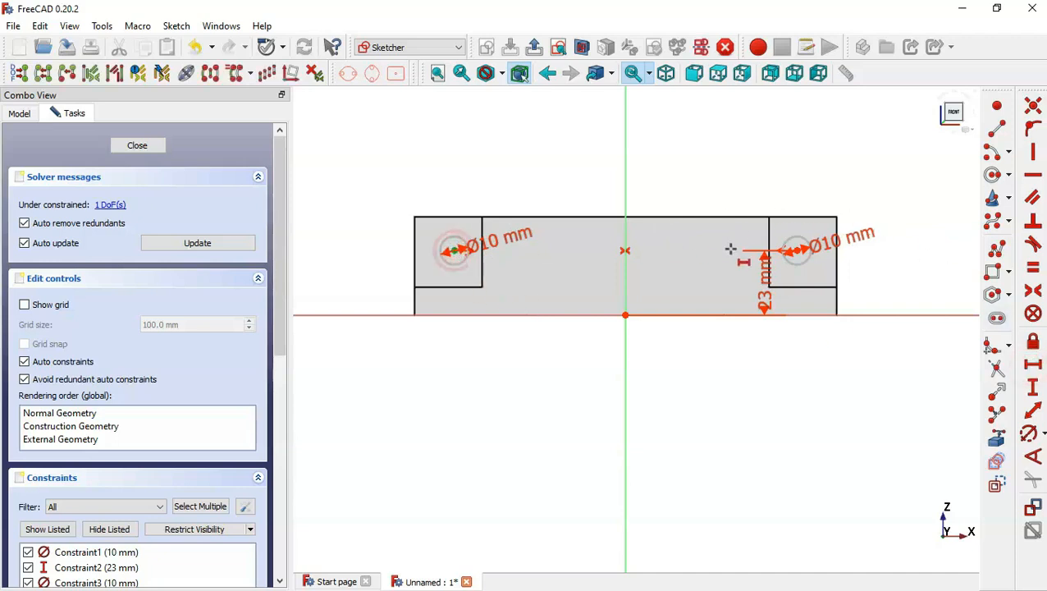
left_click(792, 251)
key("alt+Tab")
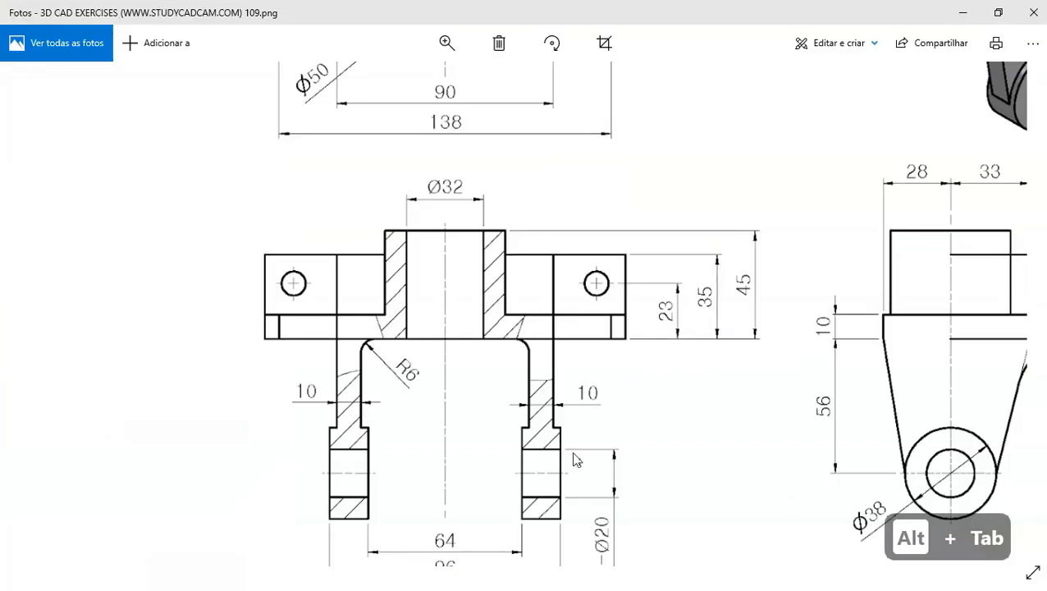
key("Up")
key("Up")
key("Up")
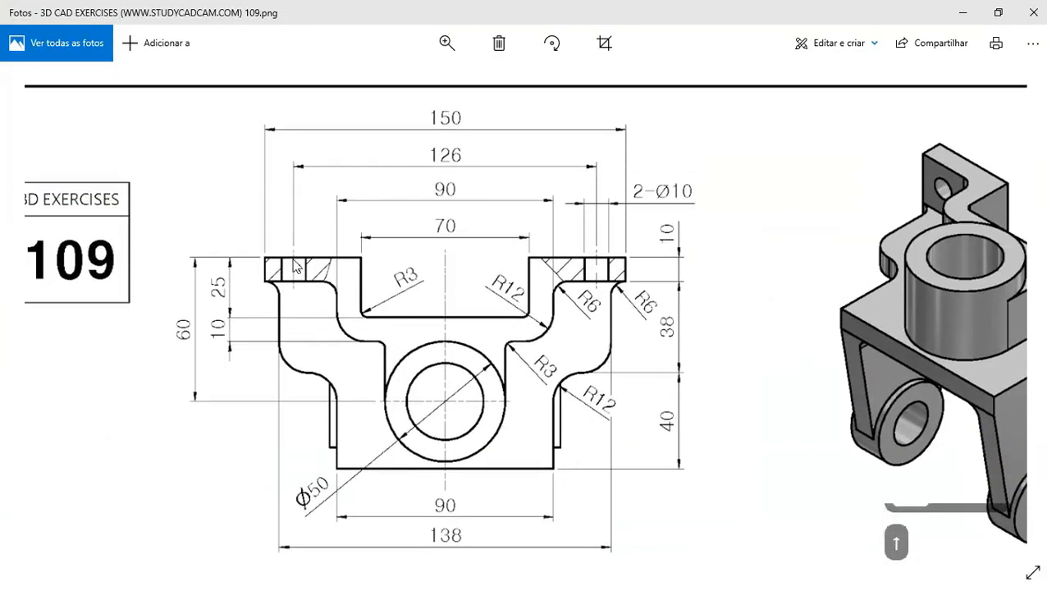
key("alt+Tab")
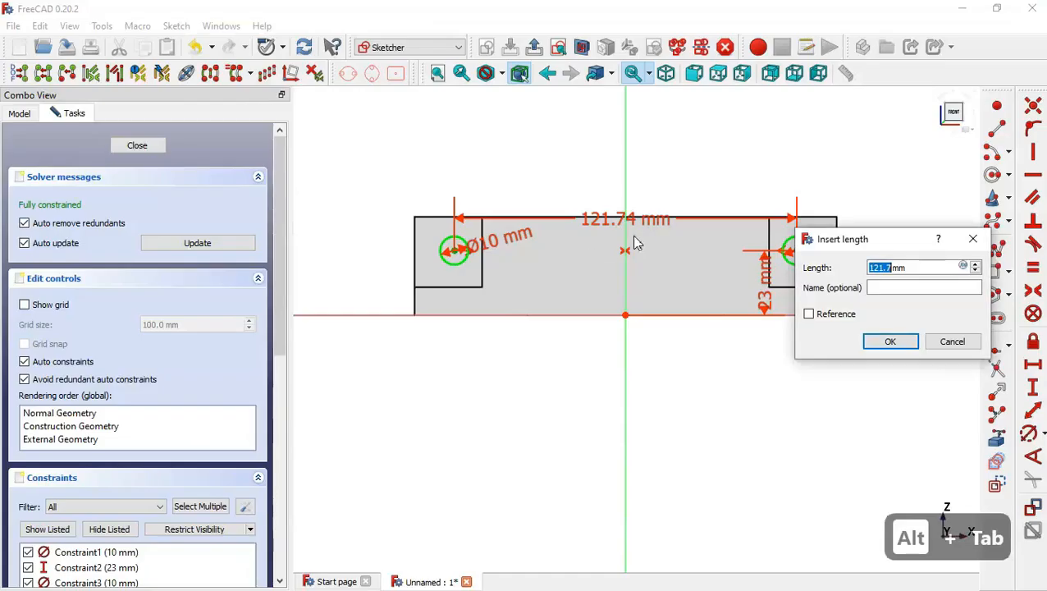
type("126")
key("Return")
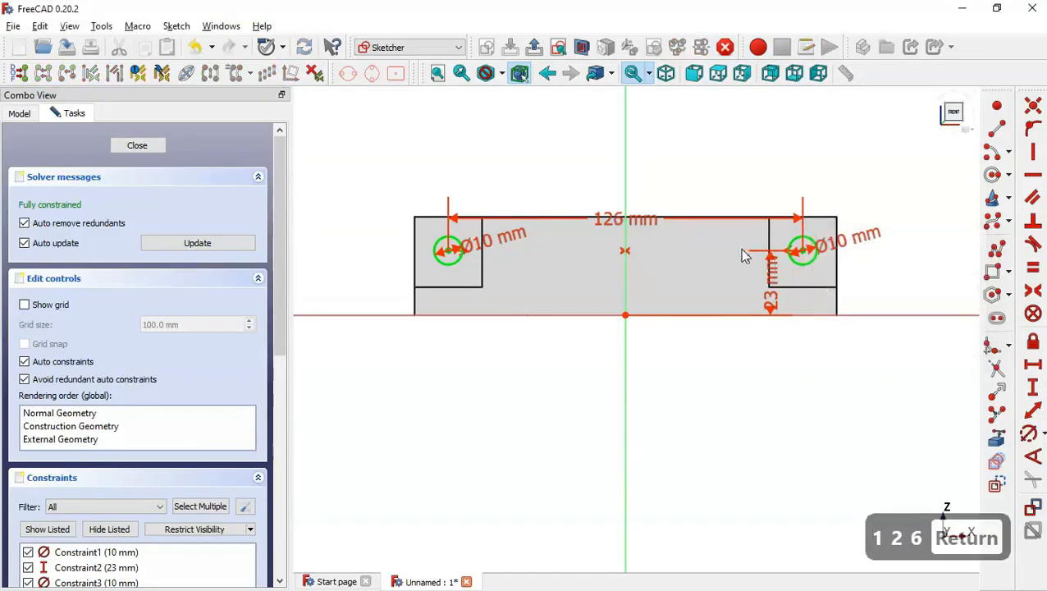
left_click(533, 46)
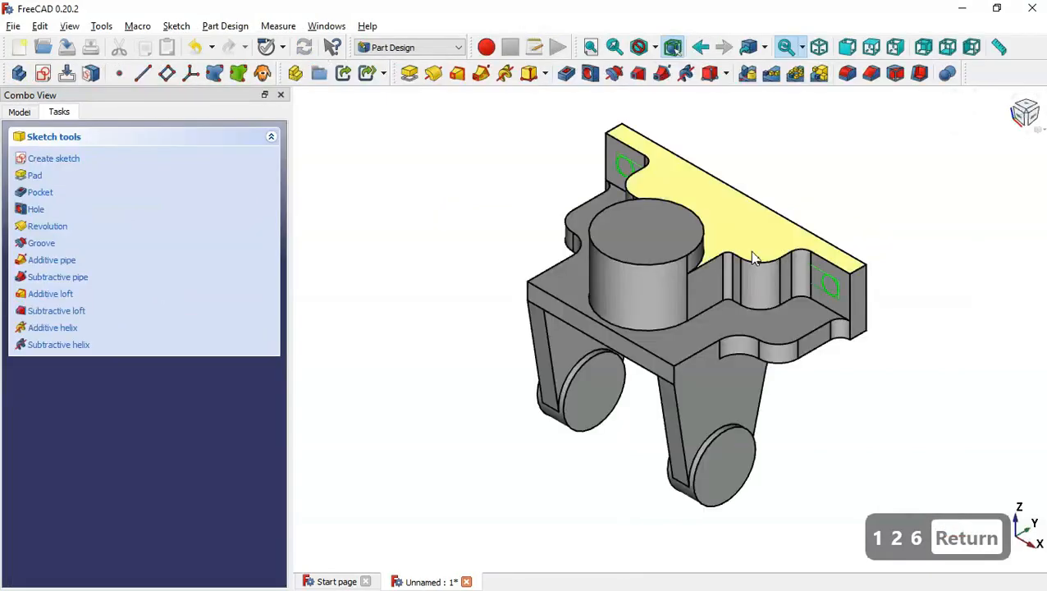
Pocket the two lug circles with the Through all type.
left_click(566, 73)
left_click(188, 205)
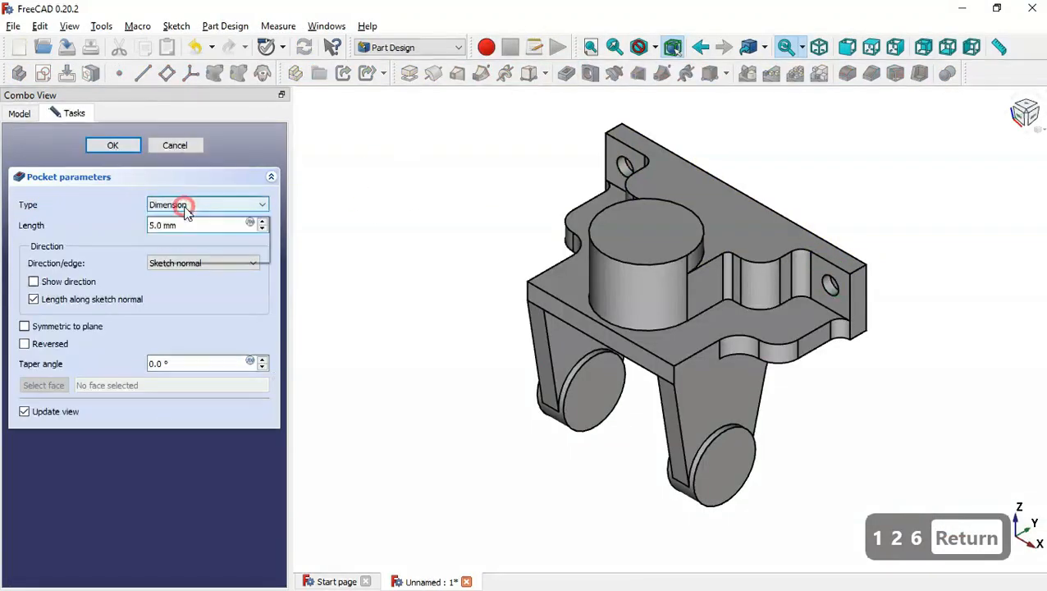
left_click(205, 227)
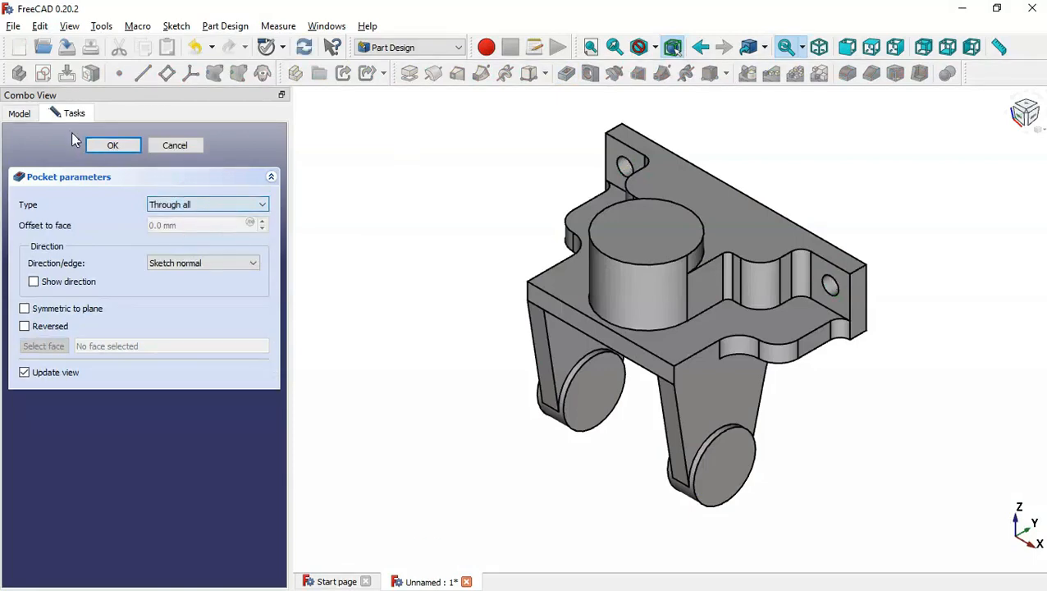
left_click(110, 146)
Create a 20 mm Through all hole through both lower hubs from the right hub's end face.
middle_click_drag(402, 367, 512, 406)
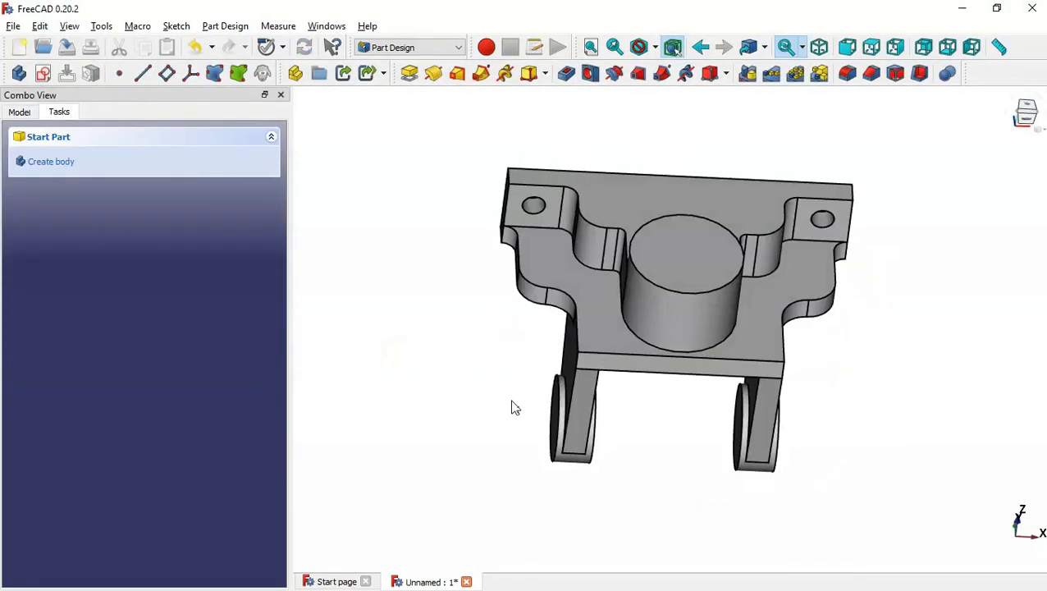
key("Home")
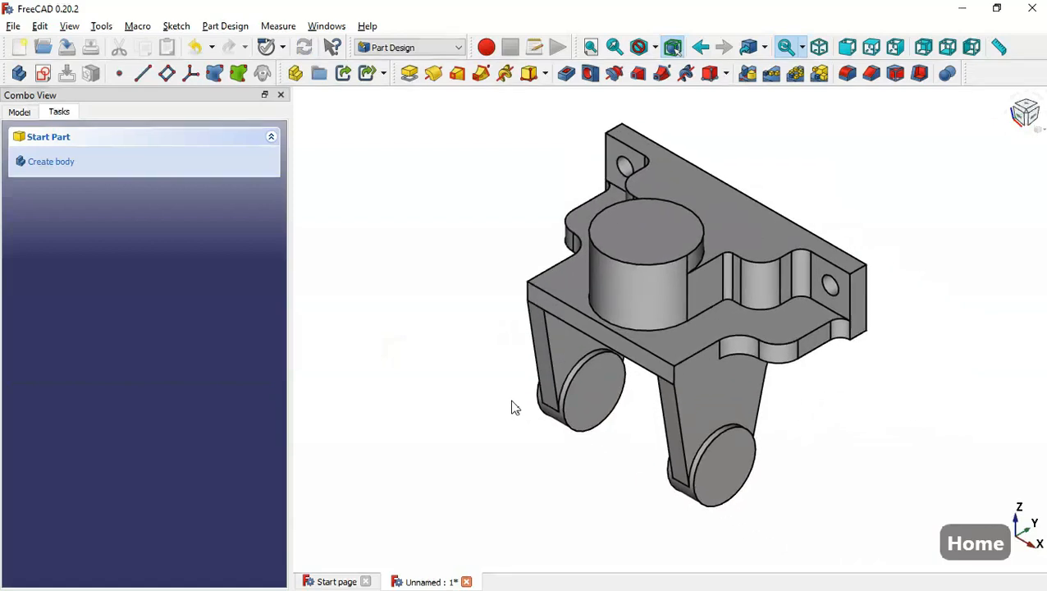
left_click(731, 477)
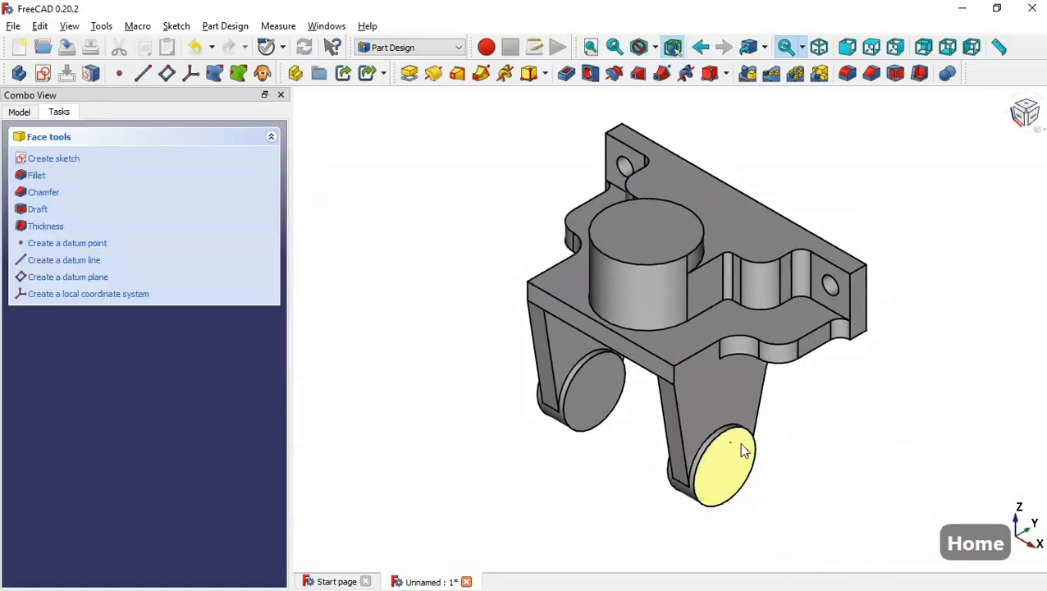
left_click(590, 74)
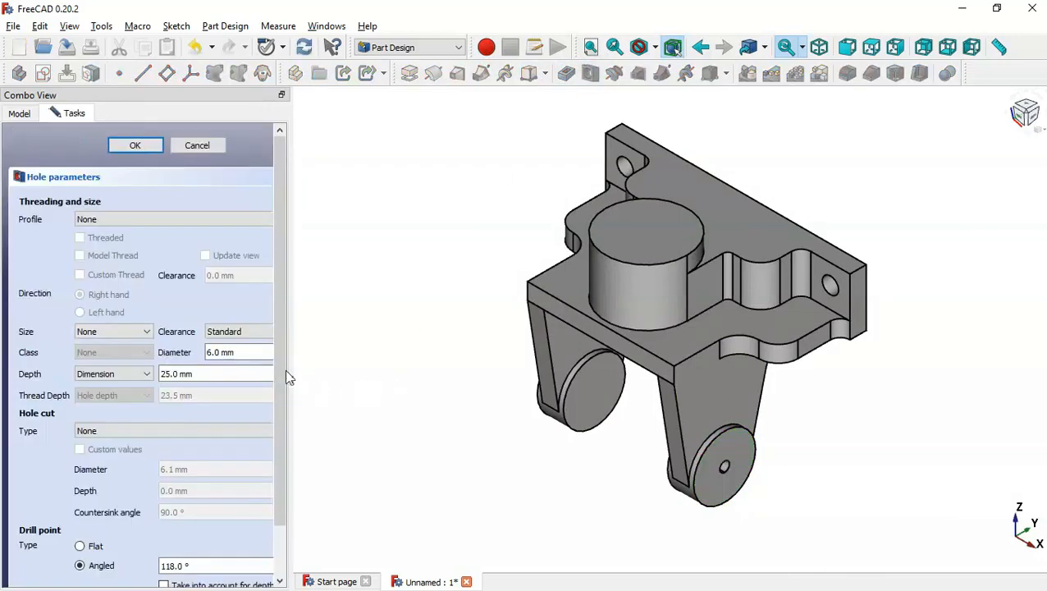
left_click(174, 376)
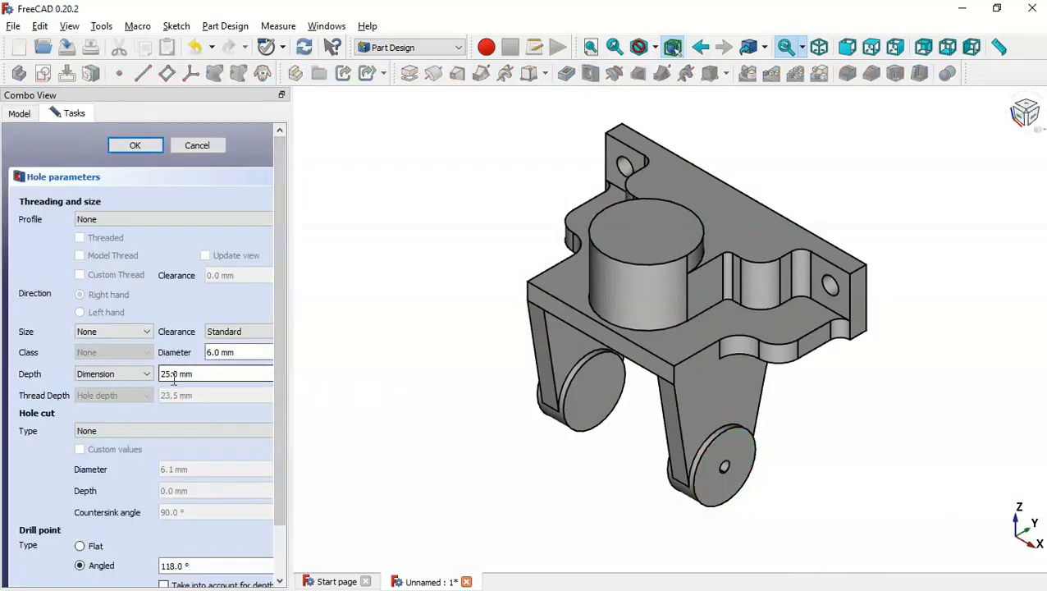
double_click(252, 351)
key("alt+Tab")
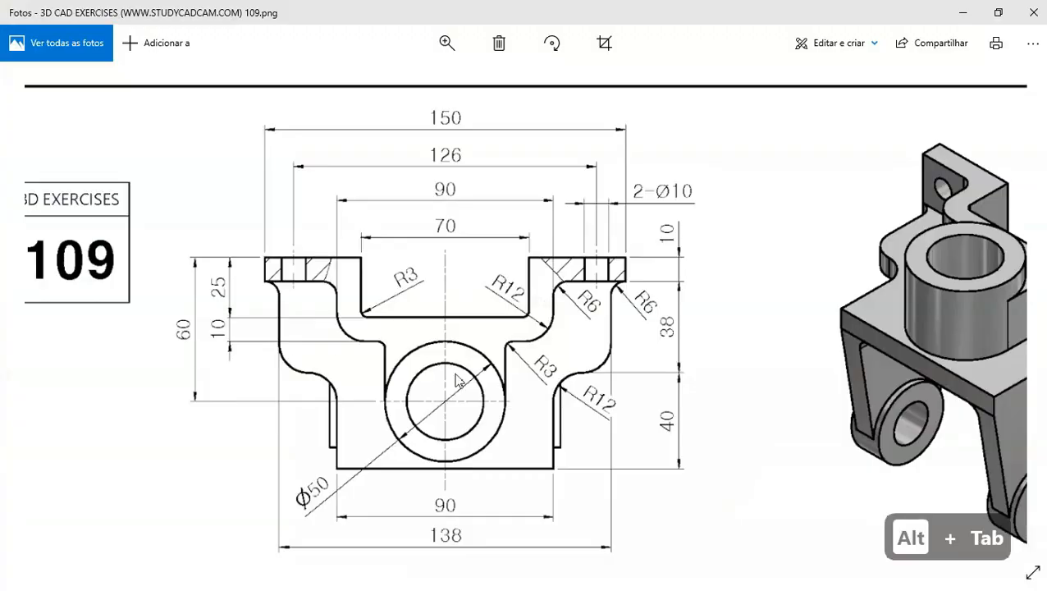
key("Down")
key("Down")
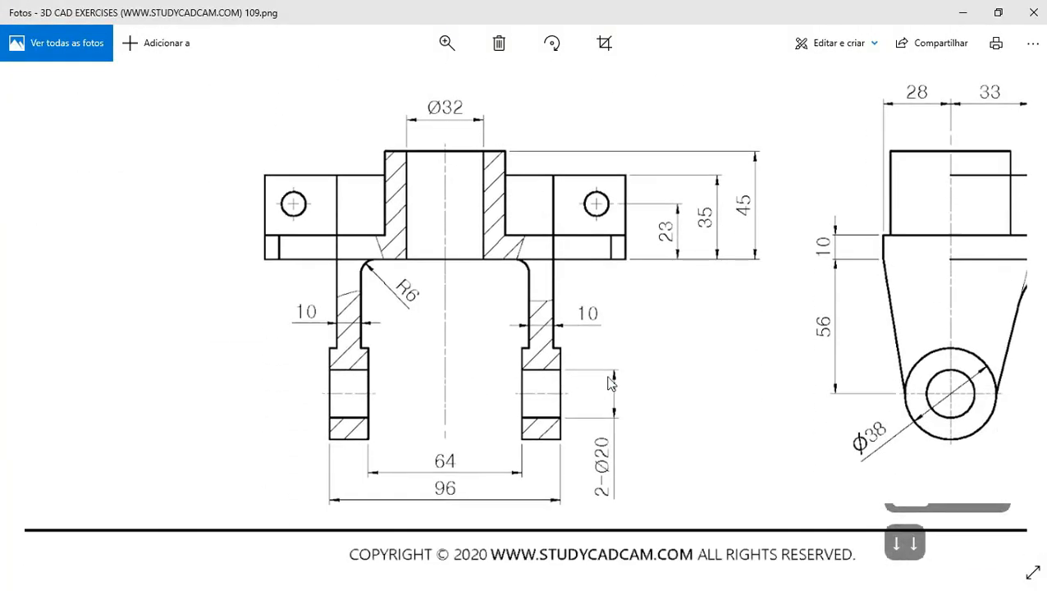
key("alt+Tab")
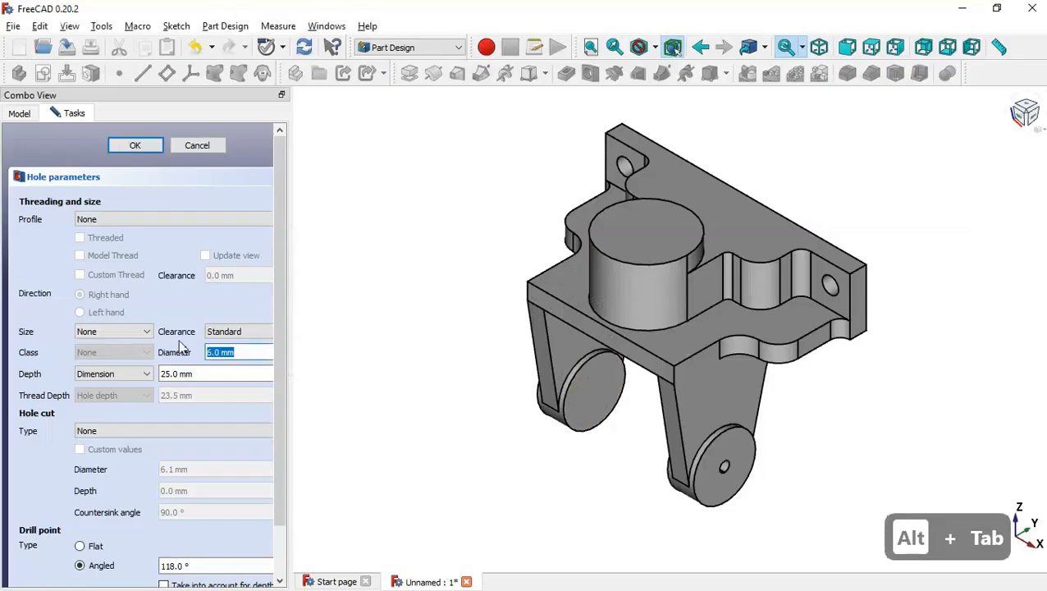
type("20")
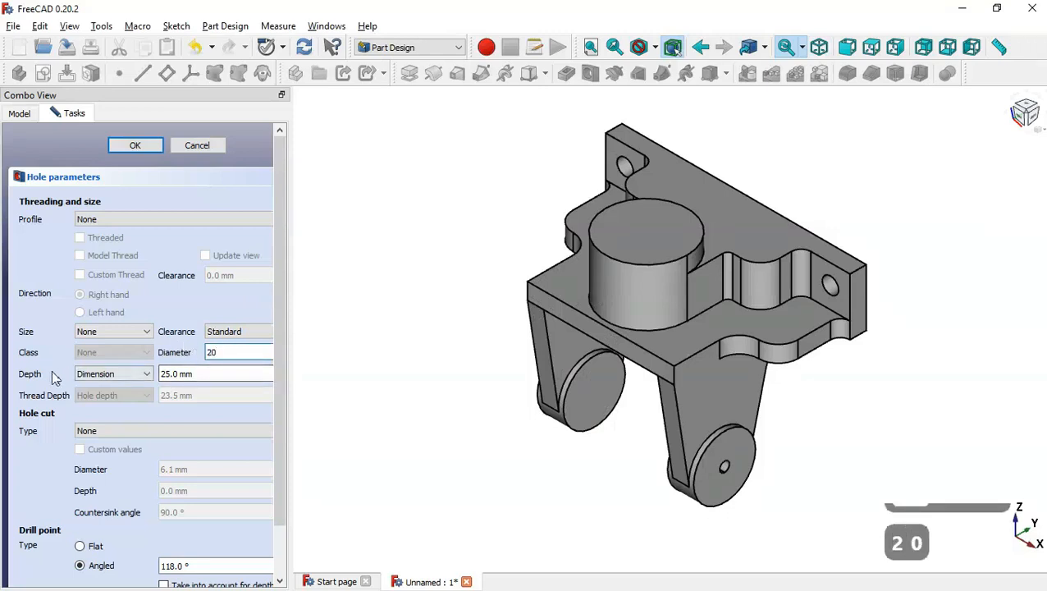
left_click(127, 374)
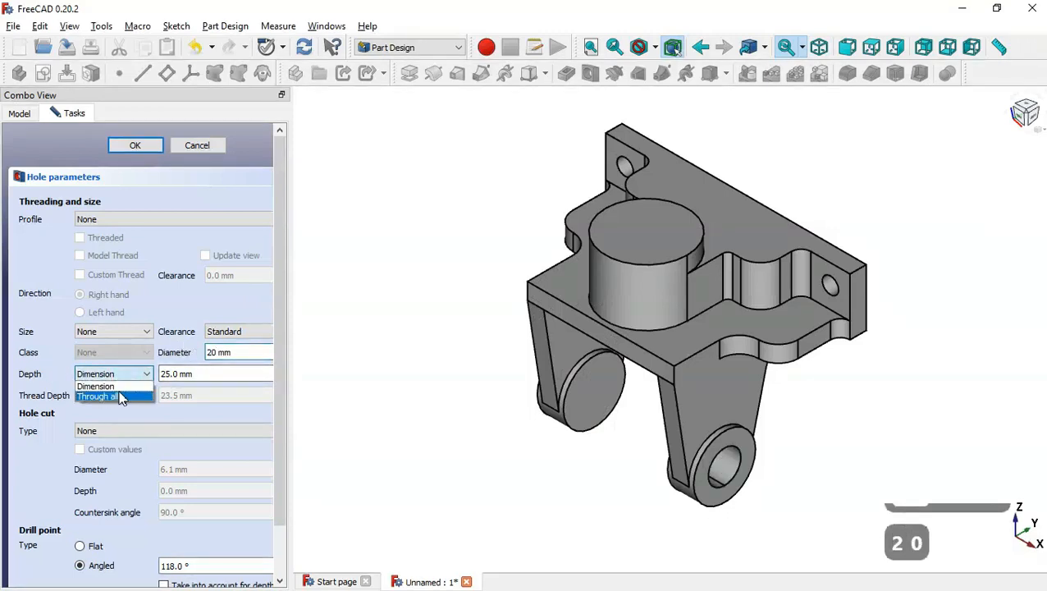
left_click(112, 396)
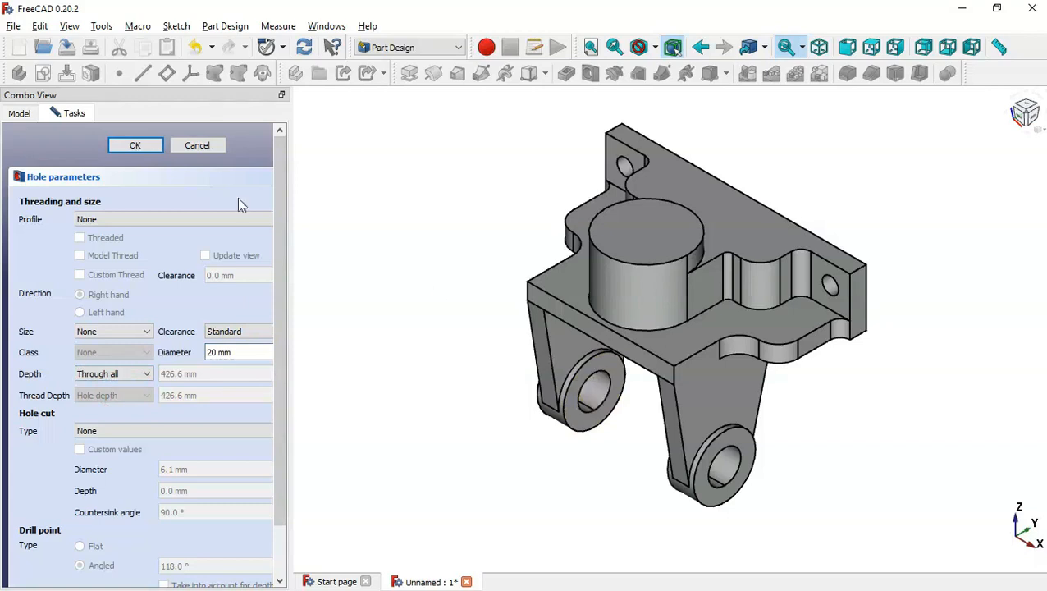
left_click(136, 145)
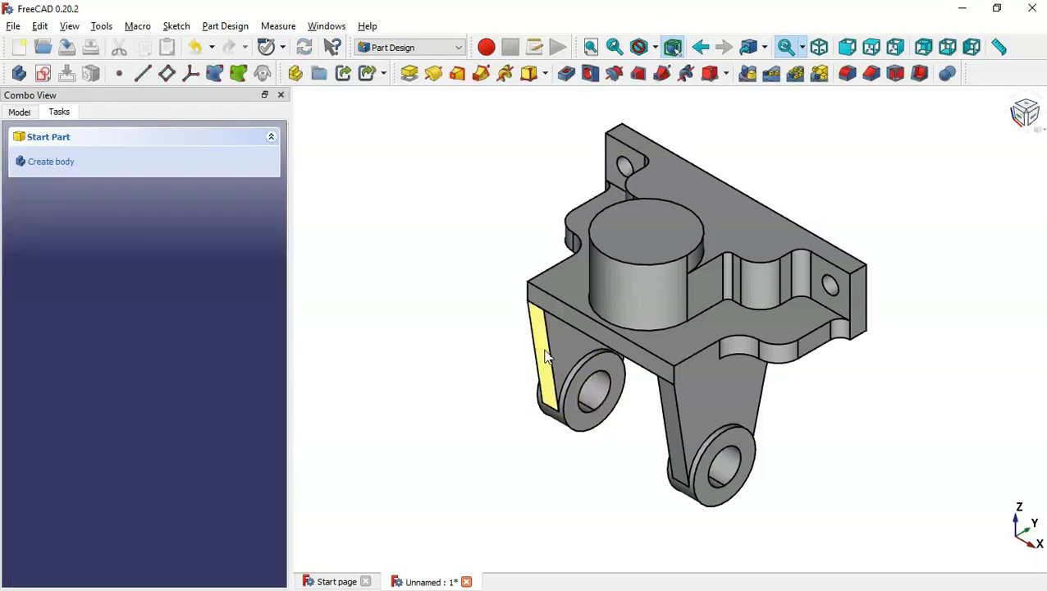
Start a new sketch on the top face of the cylindrical boss.
middle_click_drag(468, 311, 563, 365)
key("alt+Tab")
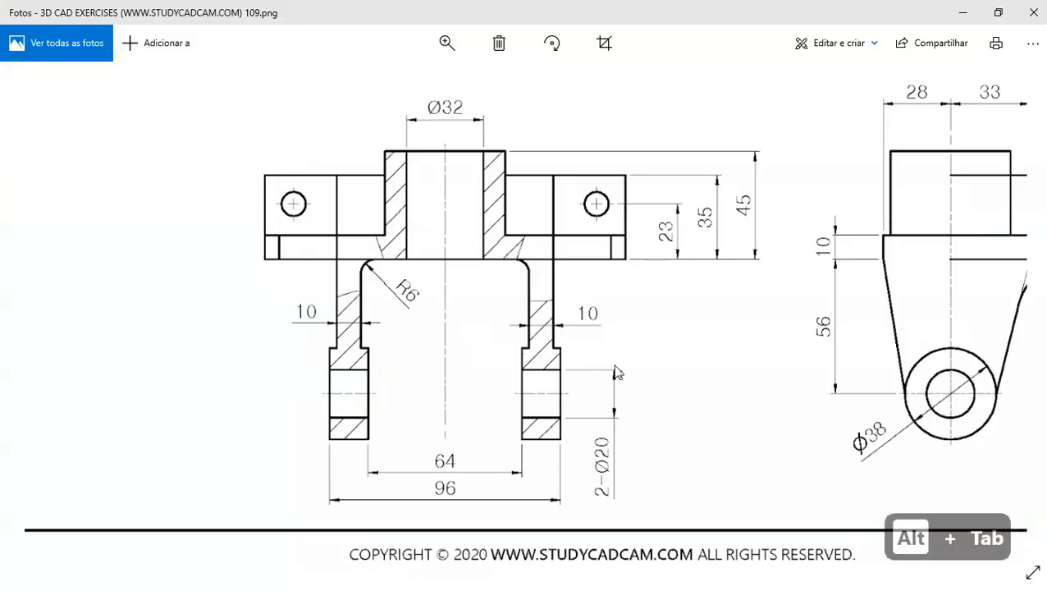
key("Up")
key("Up")
key("Up")
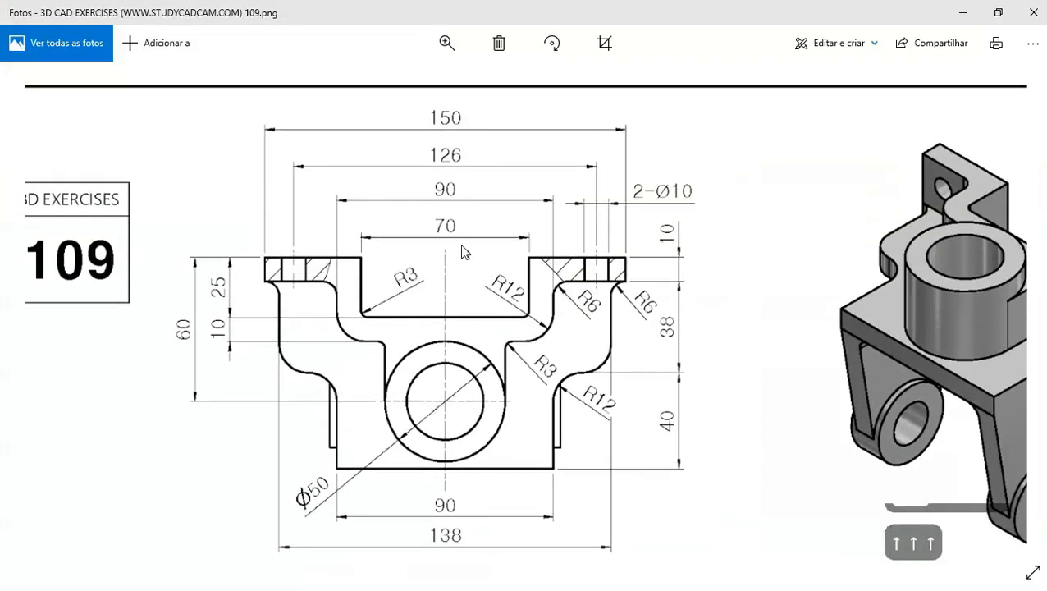
key("alt+Tab")
left_click(680, 267)
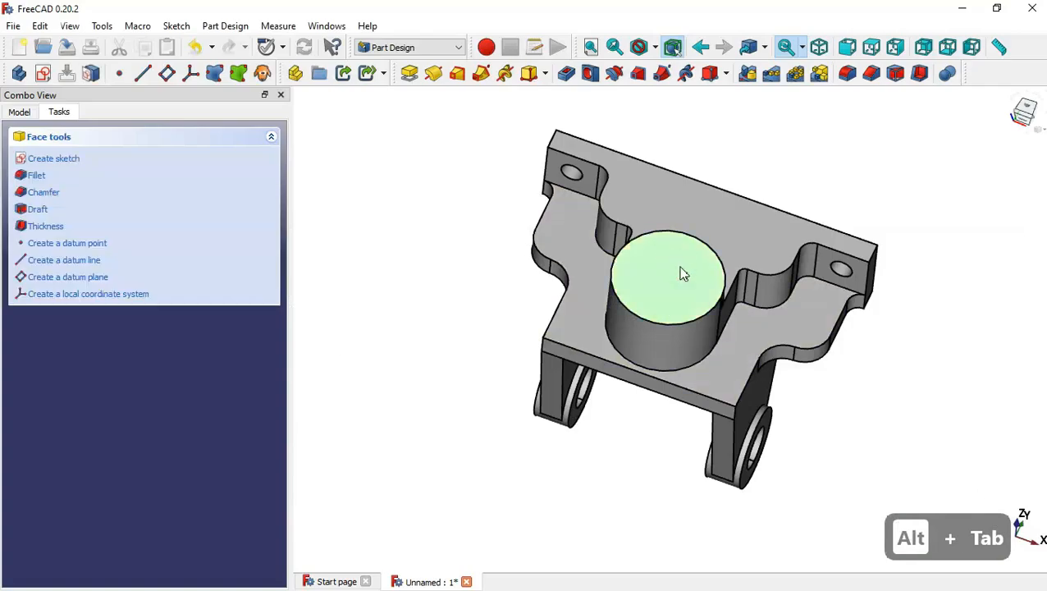
left_click(46, 74)
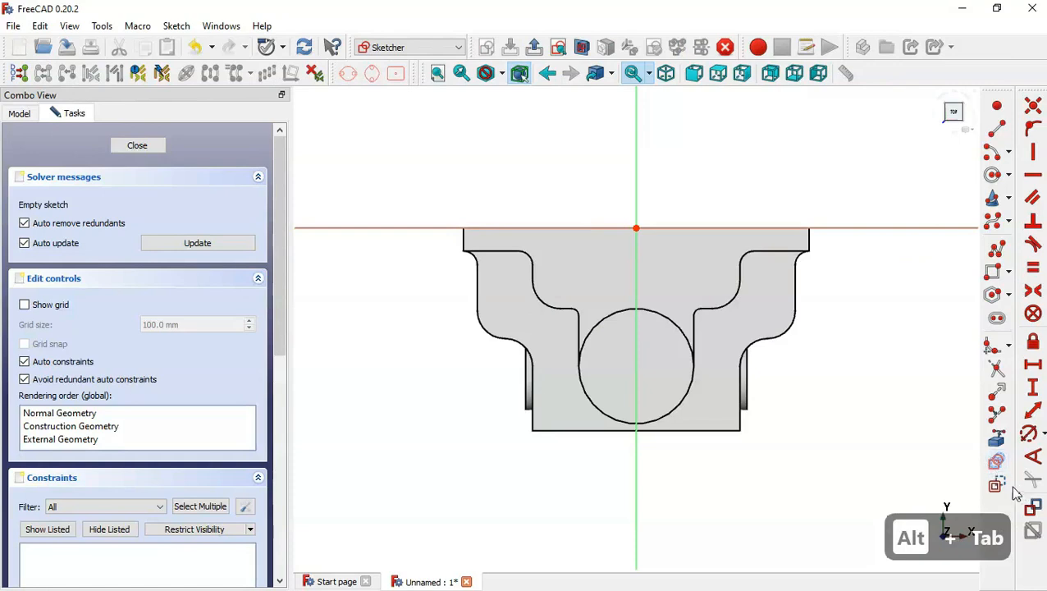
Project the boss's outer edge as external geometry and draw a circle centred on the vertical axis inside it.
left_click(997, 460)
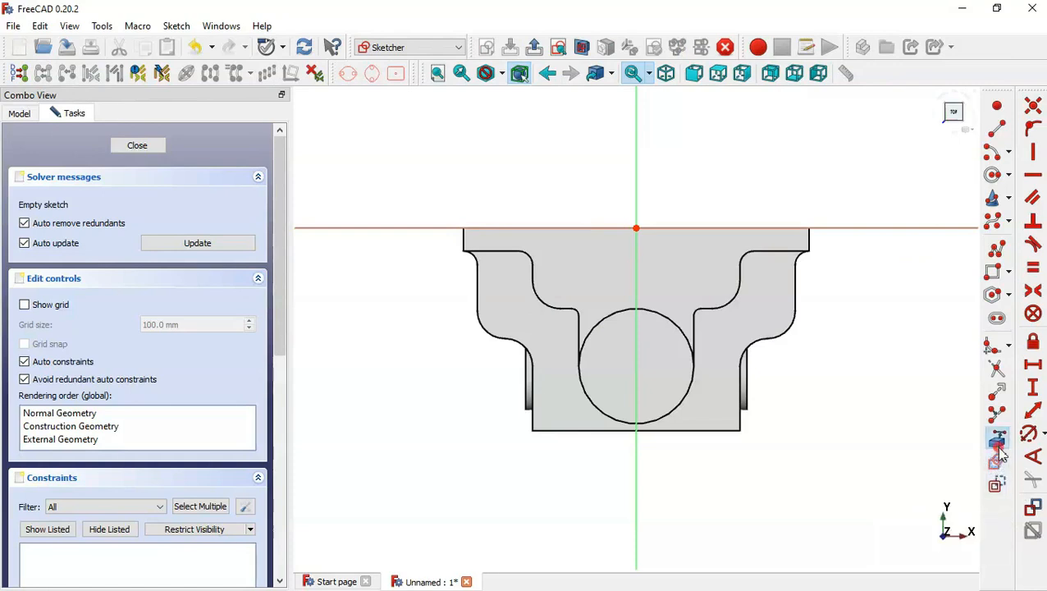
left_click(660, 418)
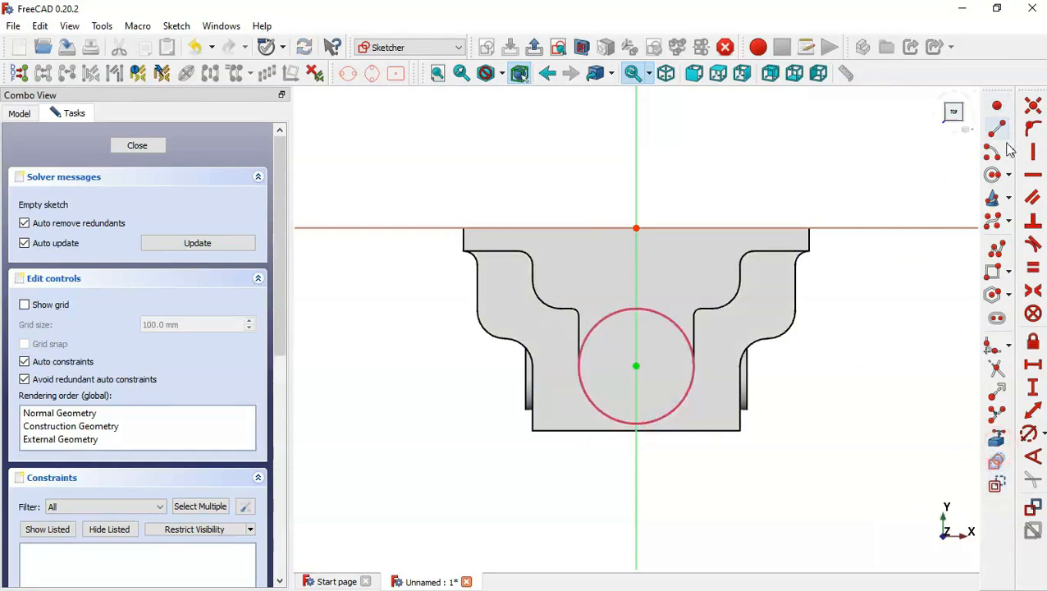
left_click(993, 176)
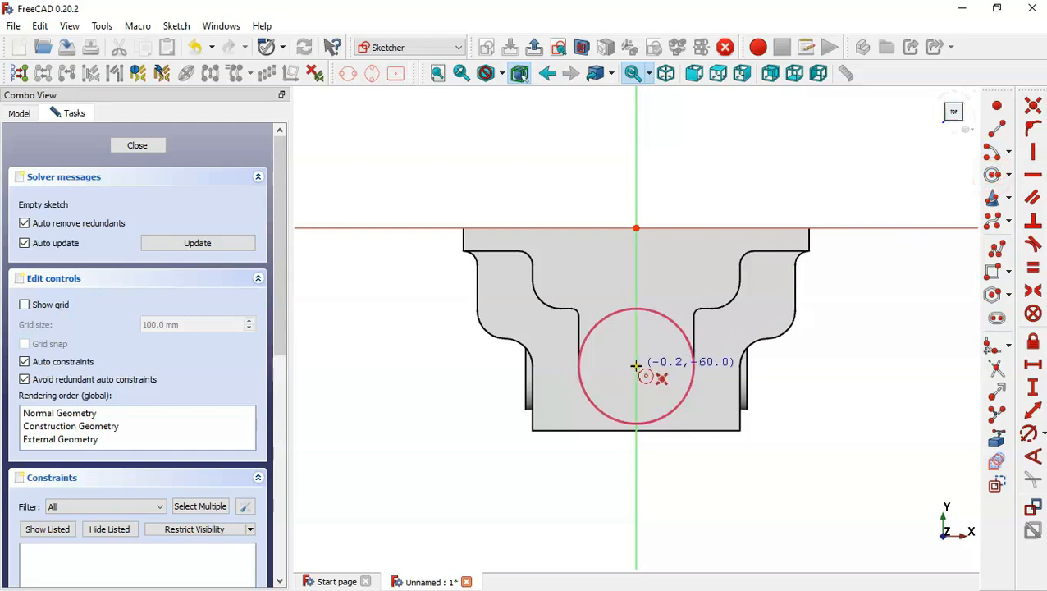
left_click(636, 366)
left_click(669, 392)
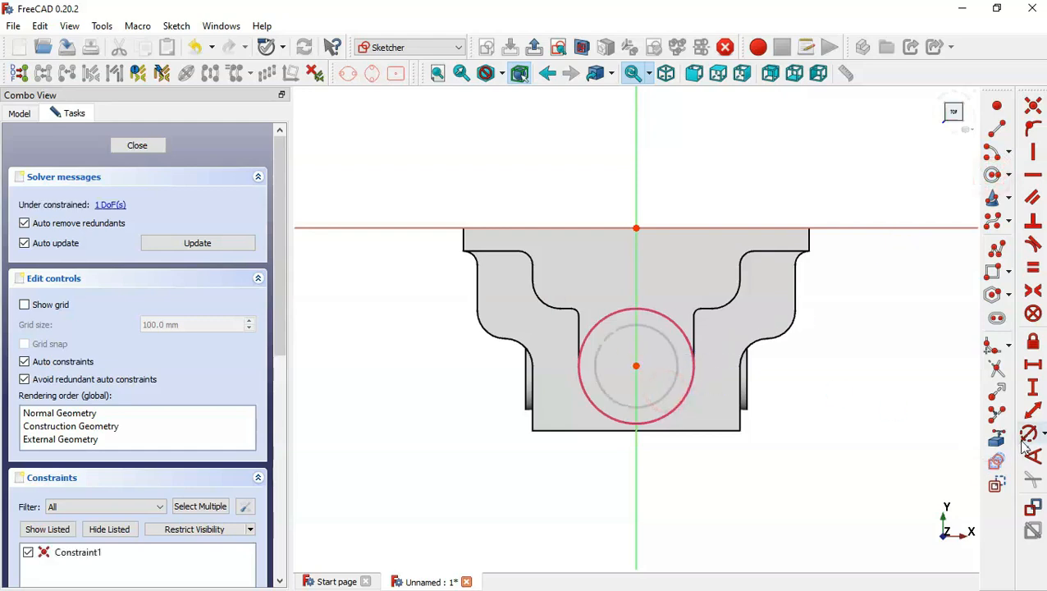
Set the inner circle's diameter to 32 mm.
left_click(1026, 438)
left_click(655, 402)
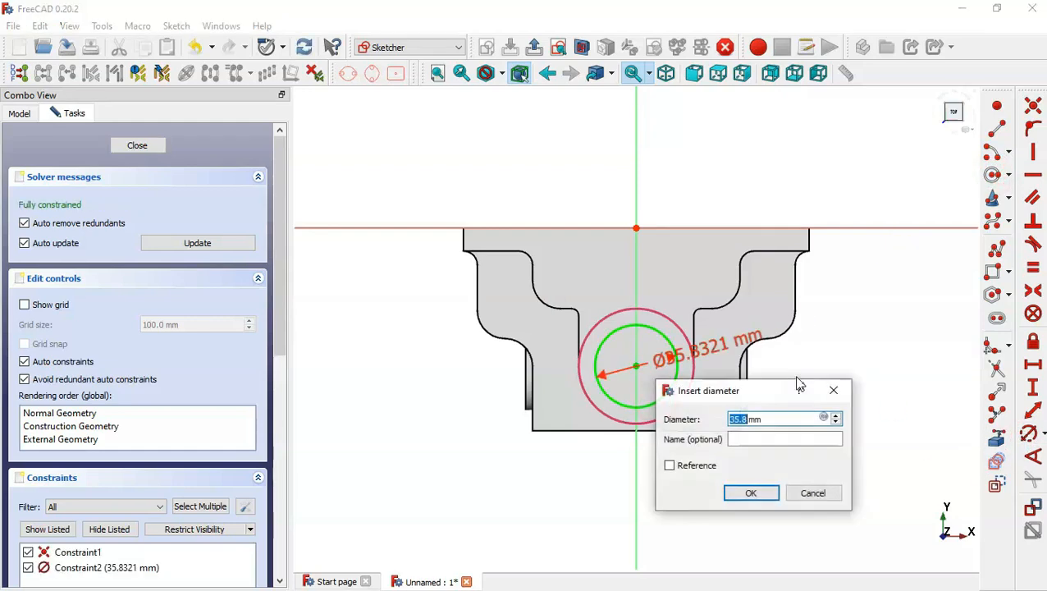
key("alt+Tab")
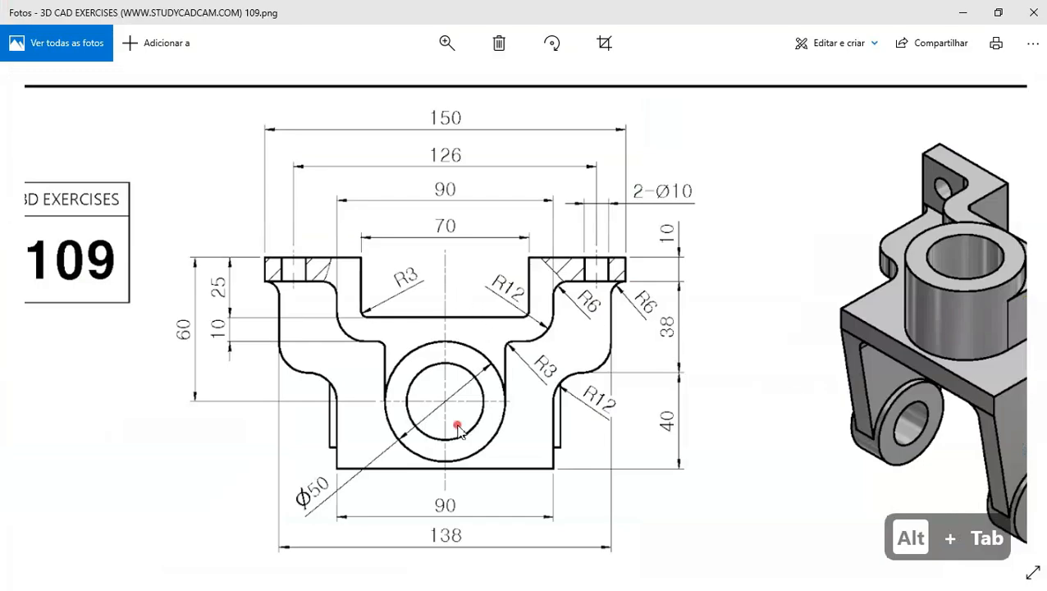
scroll(458, 429, "down", 3)
key("alt+Tab")
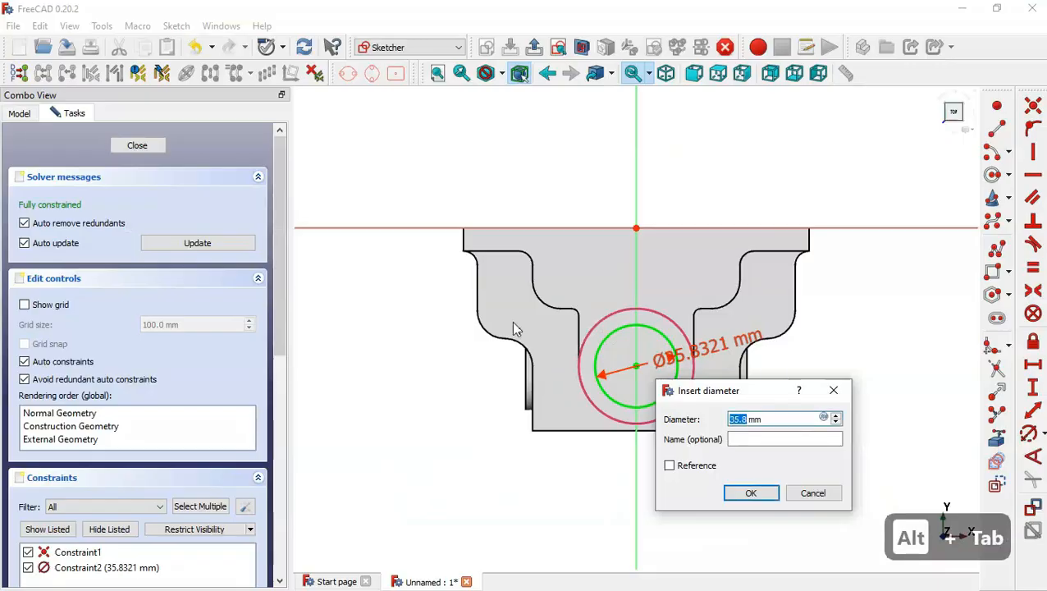
type("32")
key("Return")
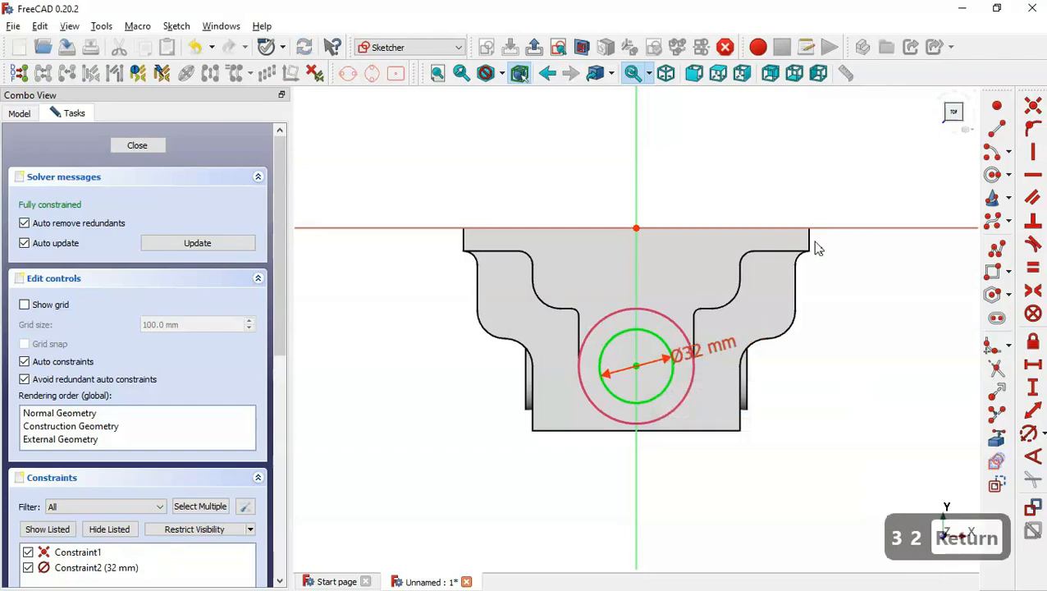
Add a rounded rectangle dimensioned 60 mm by 35 mm above the sketch's horizontal axis.
key("alt+Tab")
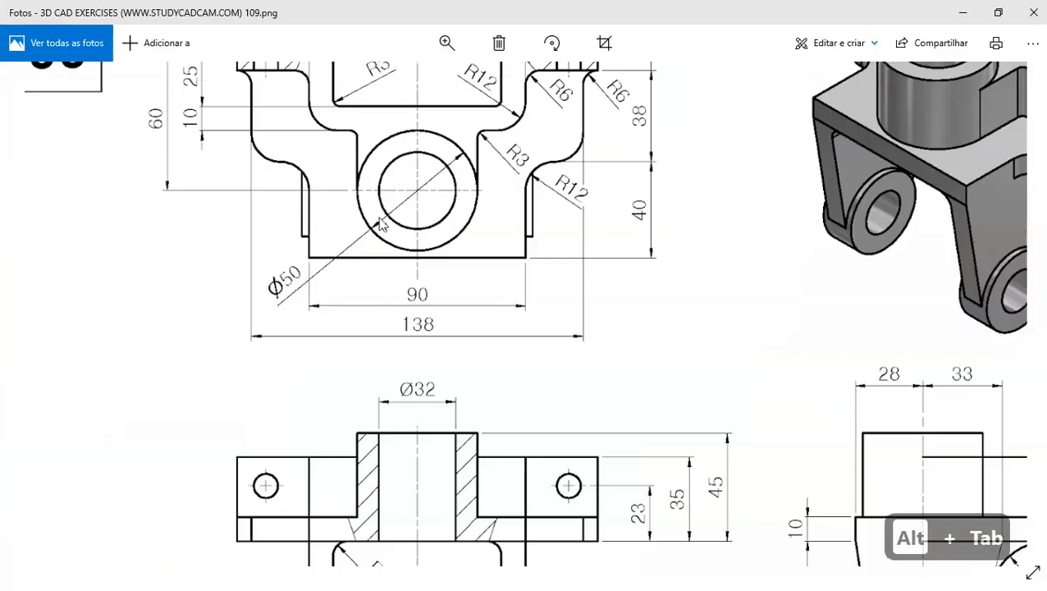
scroll(420, 233, "up", 3)
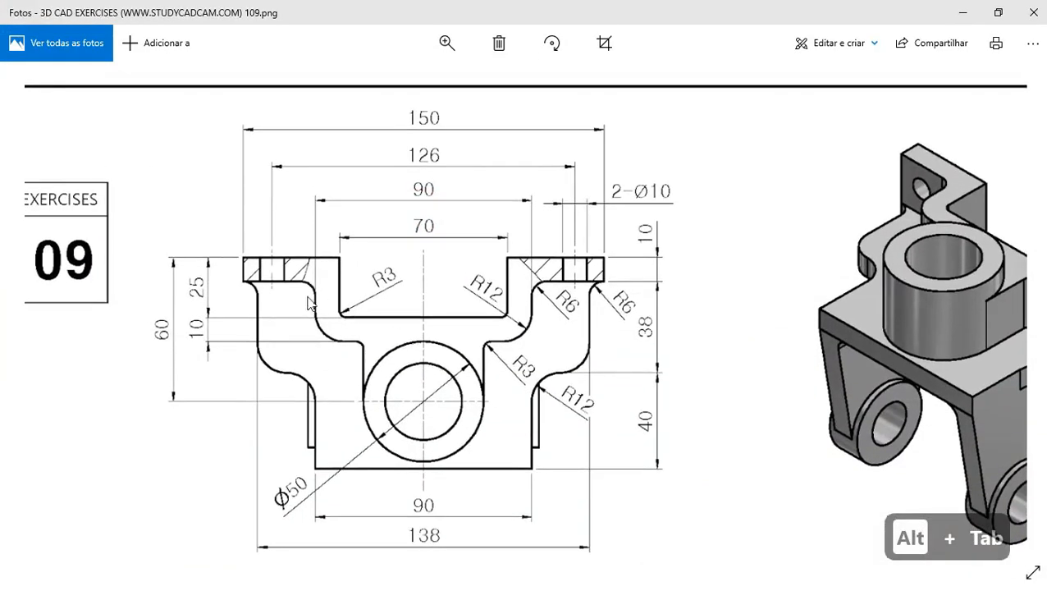
key("alt+Tab")
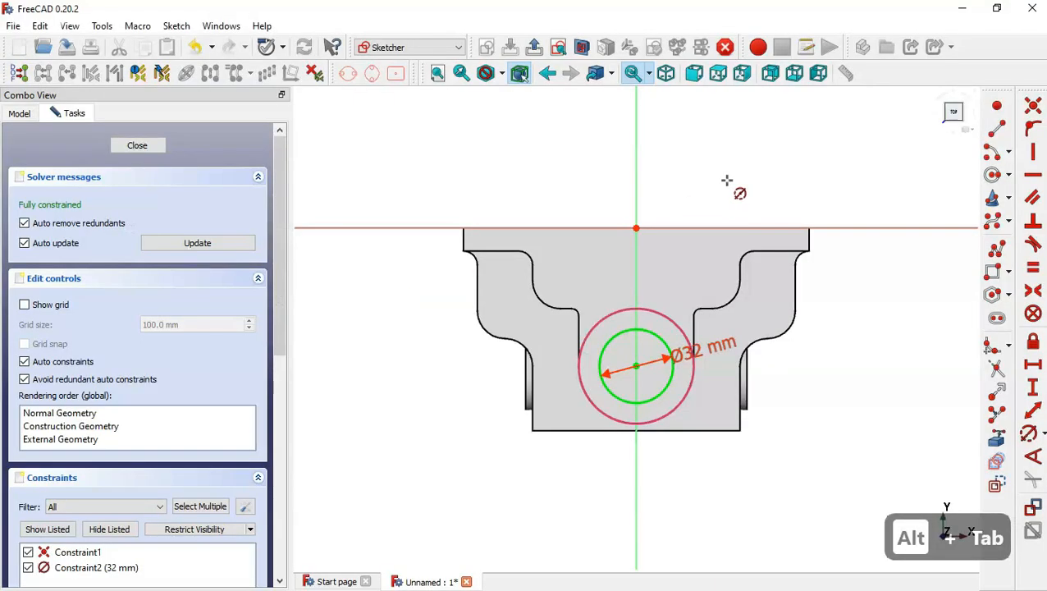
left_click(399, 78)
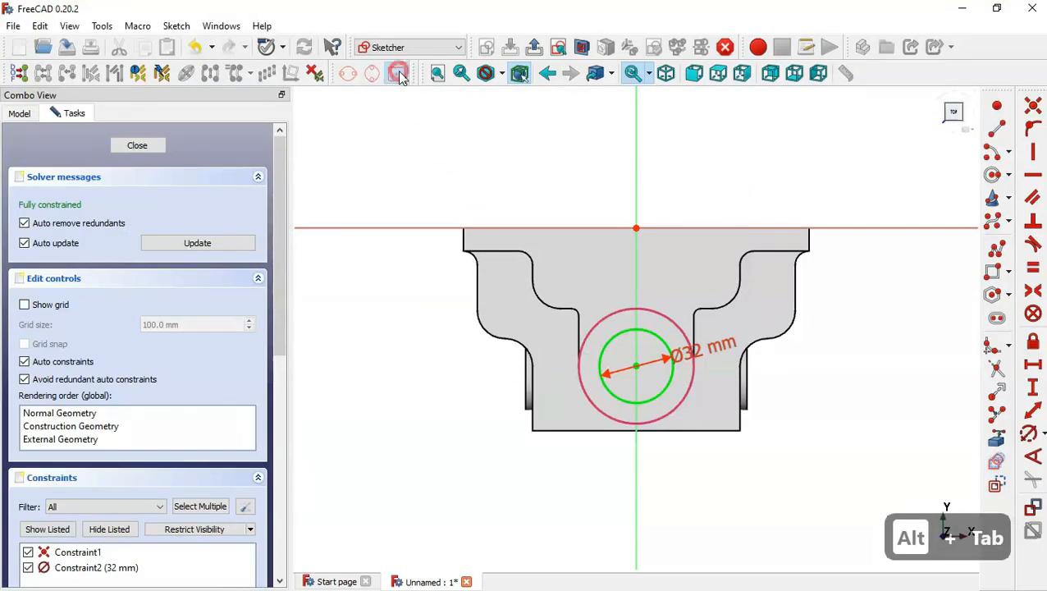
scroll(408, 373, "down", 2)
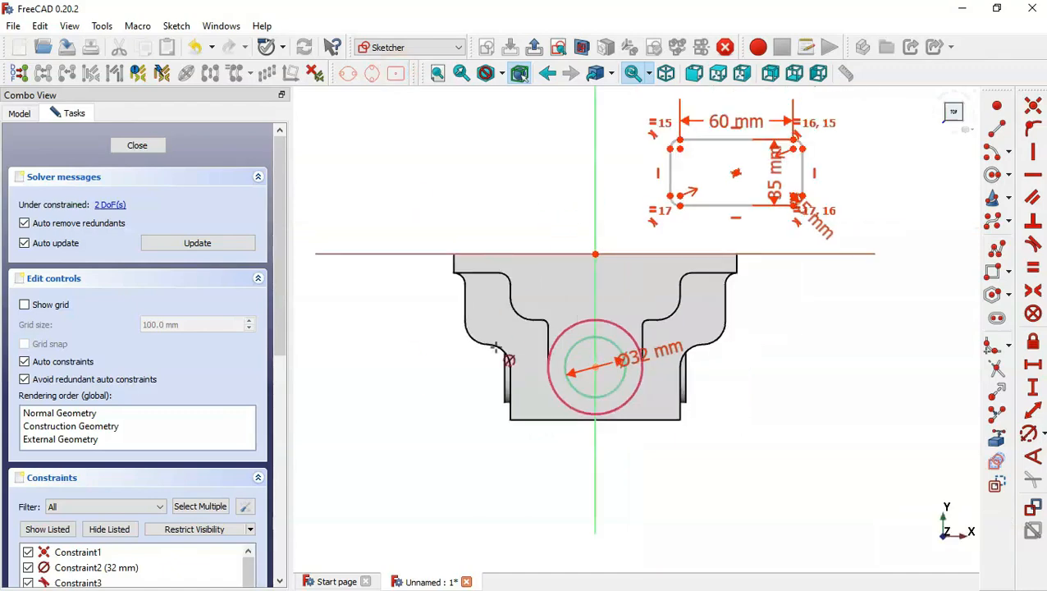
scroll(609, 176, "down", 1)
scroll(603, 171, "up", 3)
scroll(598, 164, "down", 2)
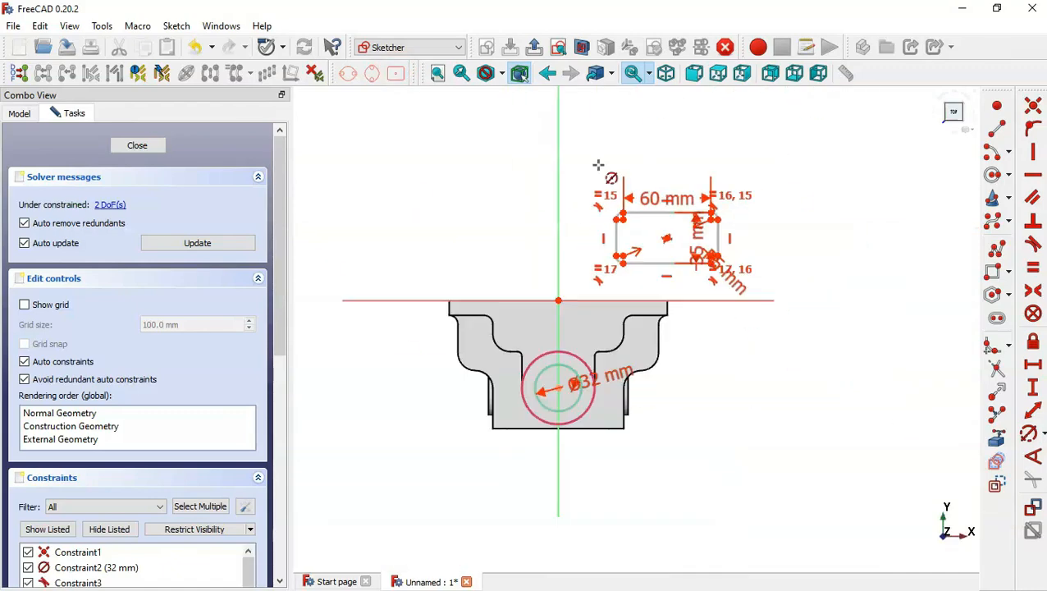
scroll(606, 146, "up", 2)
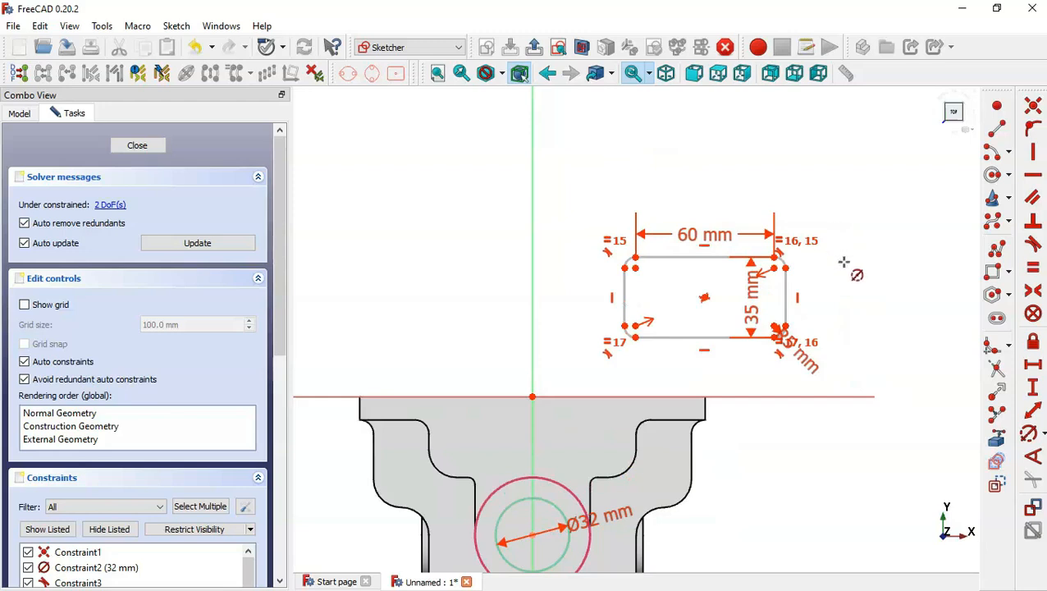
key("Escape")
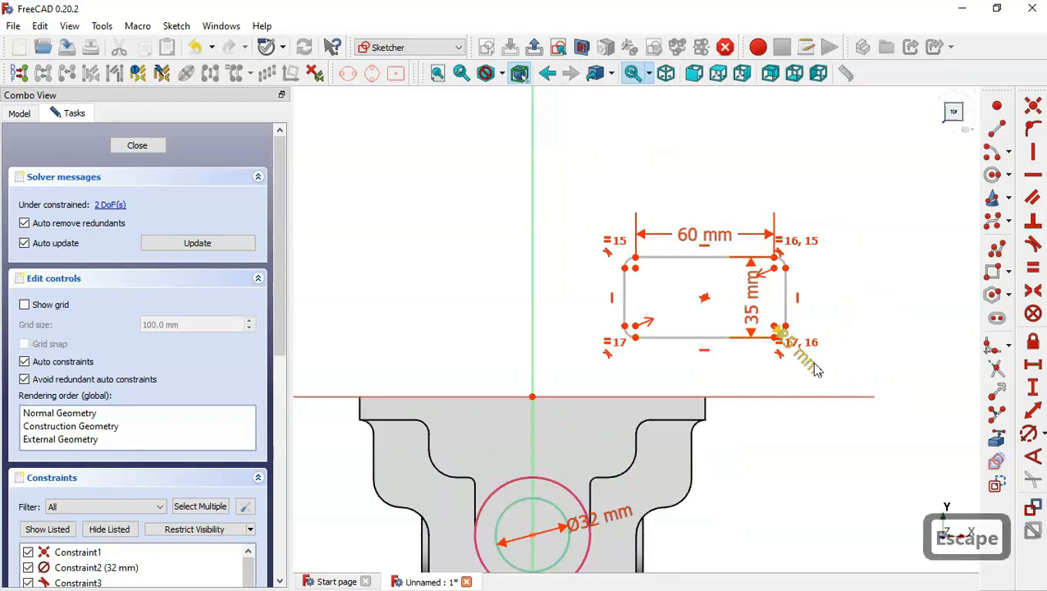
Set the rounded rectangle's corner radius to 3 mm.
left_click_drag(807, 370, 826, 453)
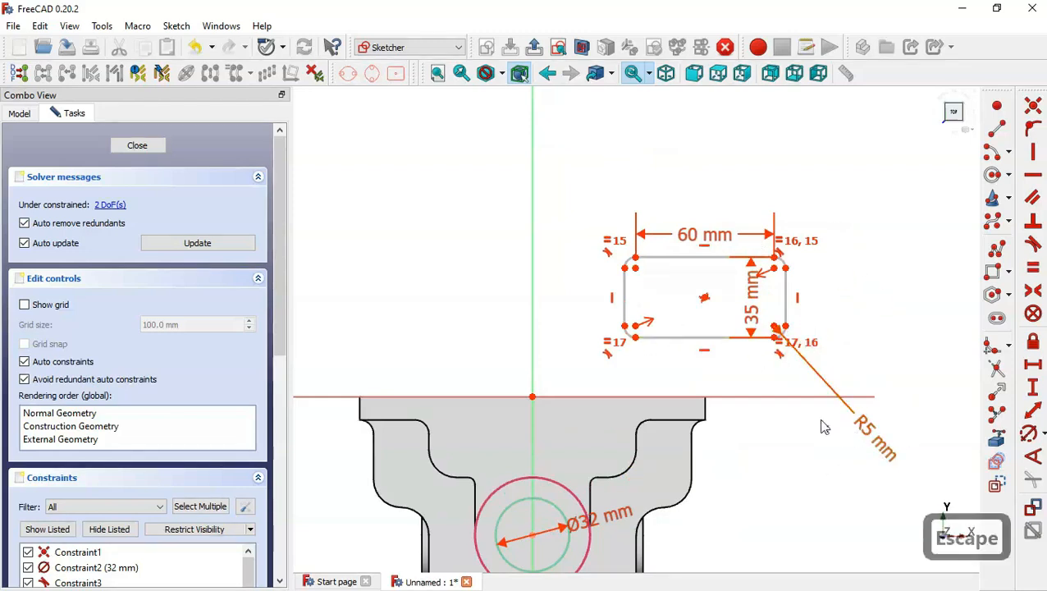
double_click(868, 435)
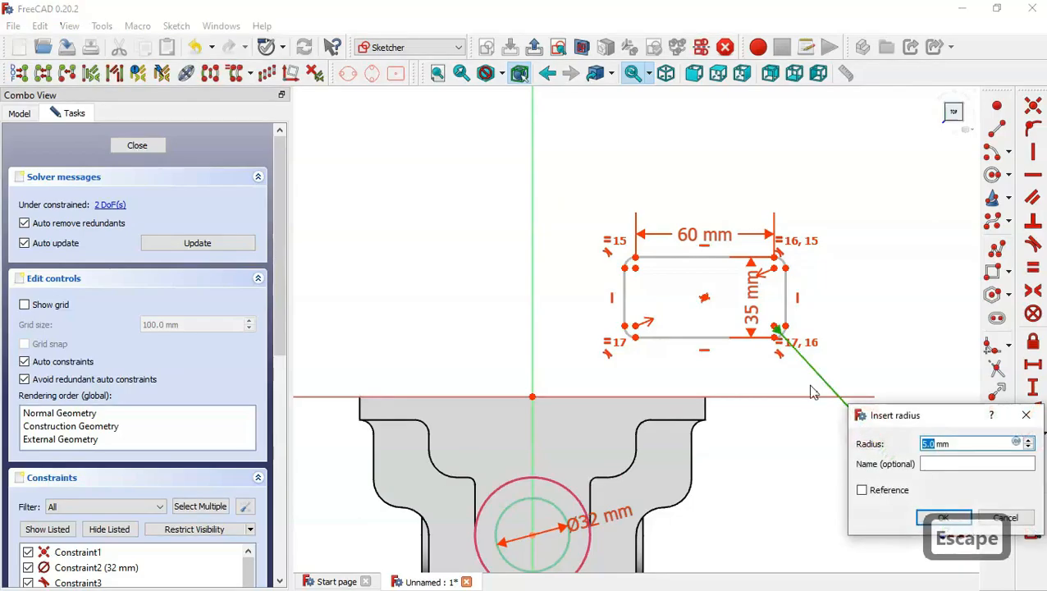
key("alt+Tab")
key("alt+Tab")
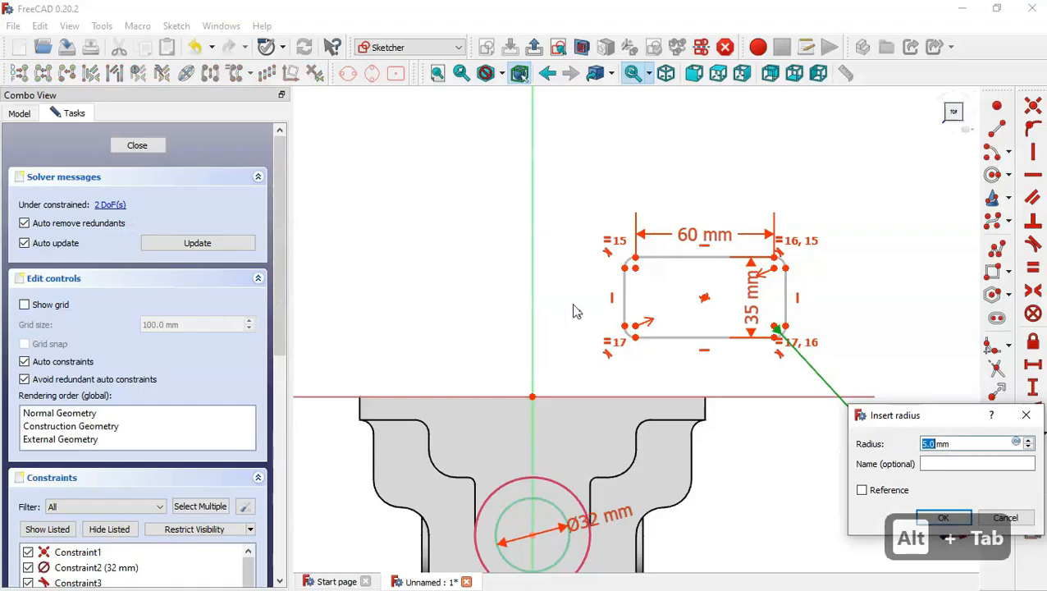
type("3")
key("Return")
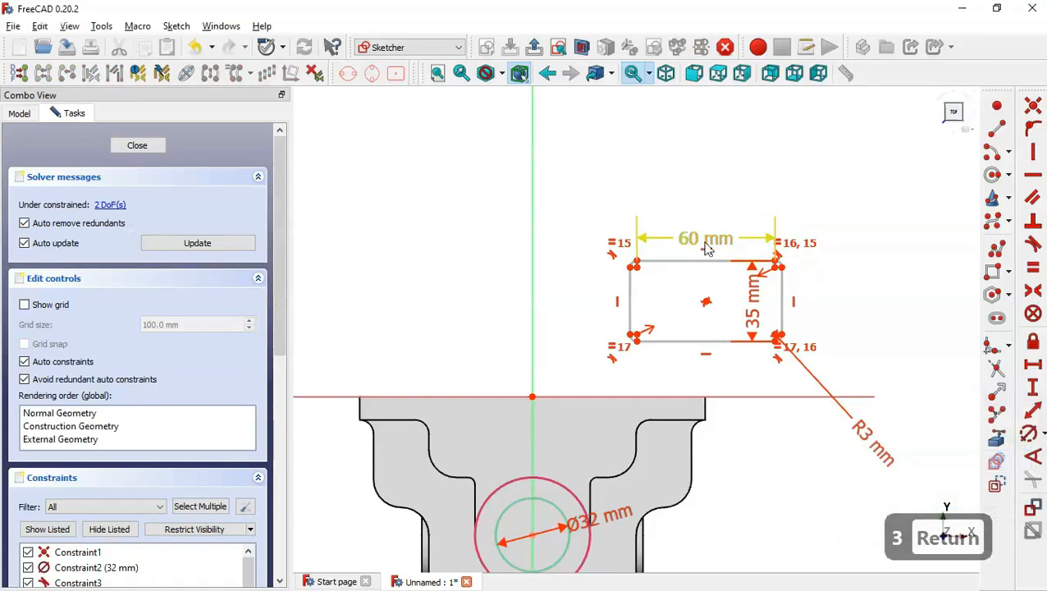
Set the rectangle's width to 70-6 mm.
double_click(692, 245)
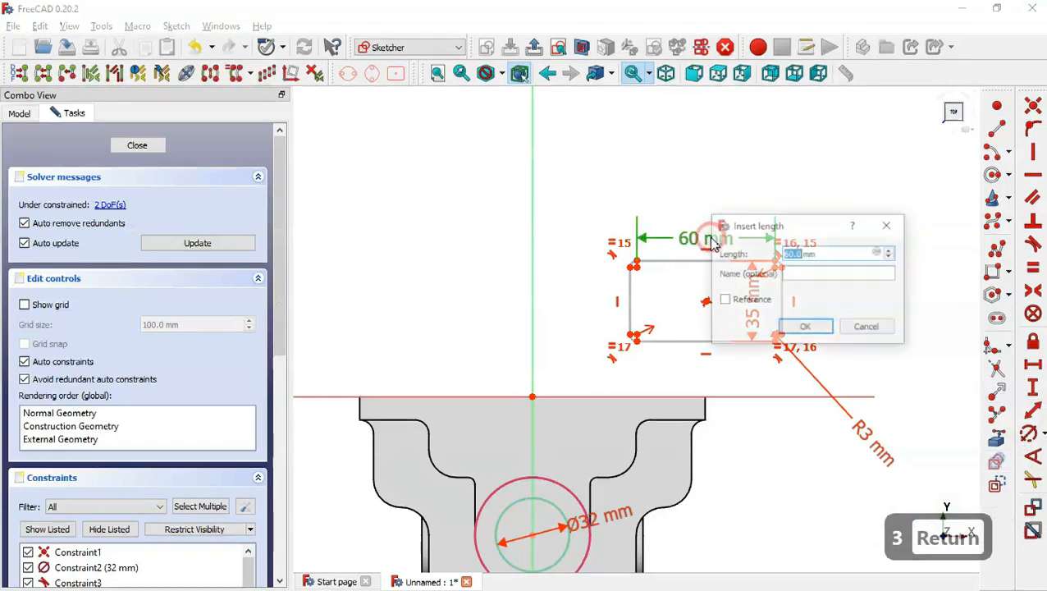
key("alt+Tab")
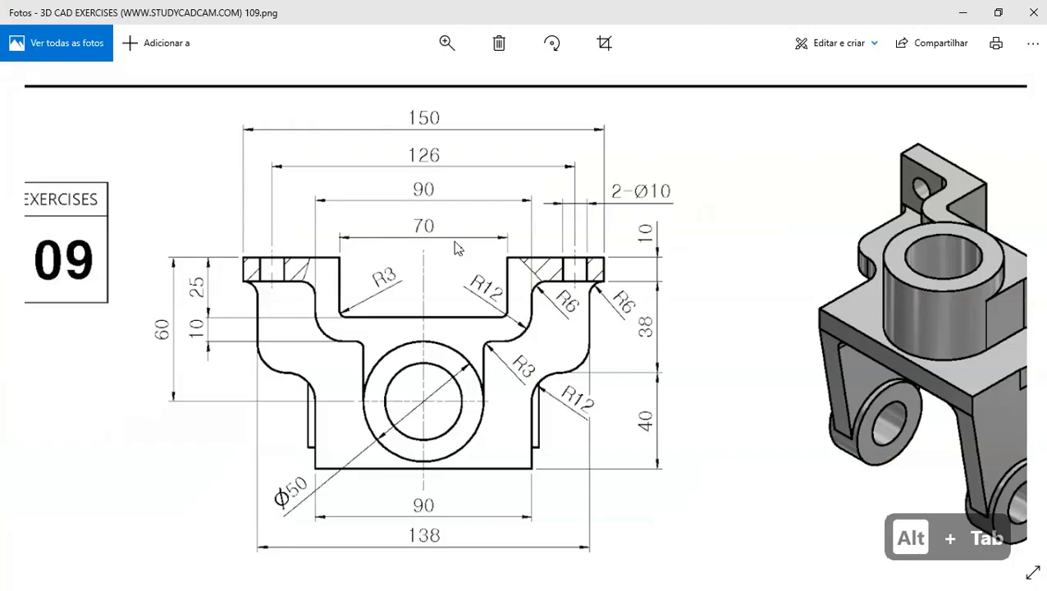
key("alt+Tab")
type("70-6")
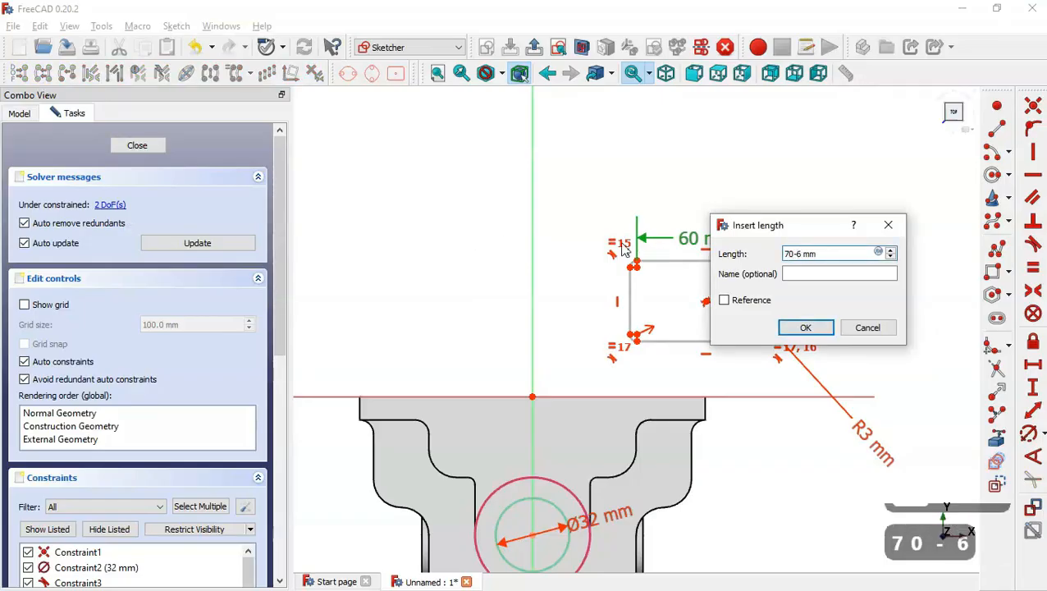
key("Return")
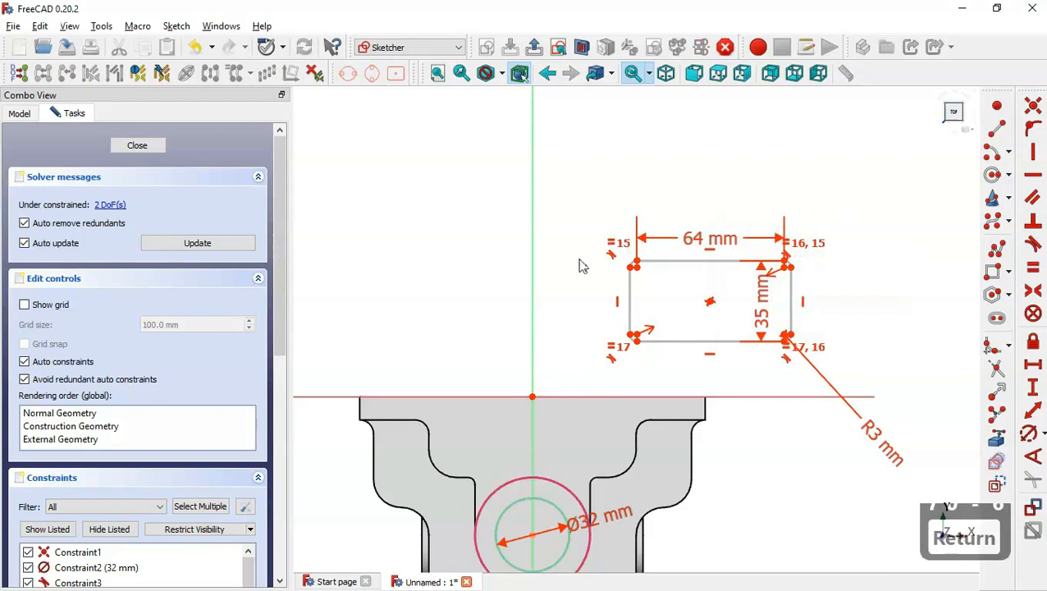
Constrain the rectangle's centre point onto the vertical axis.
left_click(711, 304)
left_click(536, 288)
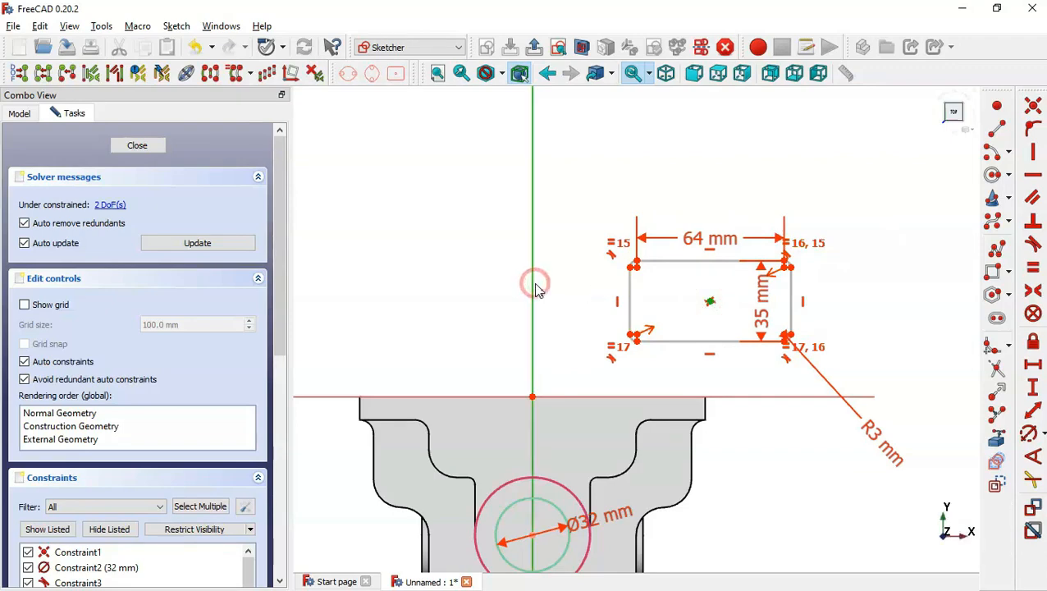
left_click(1033, 128)
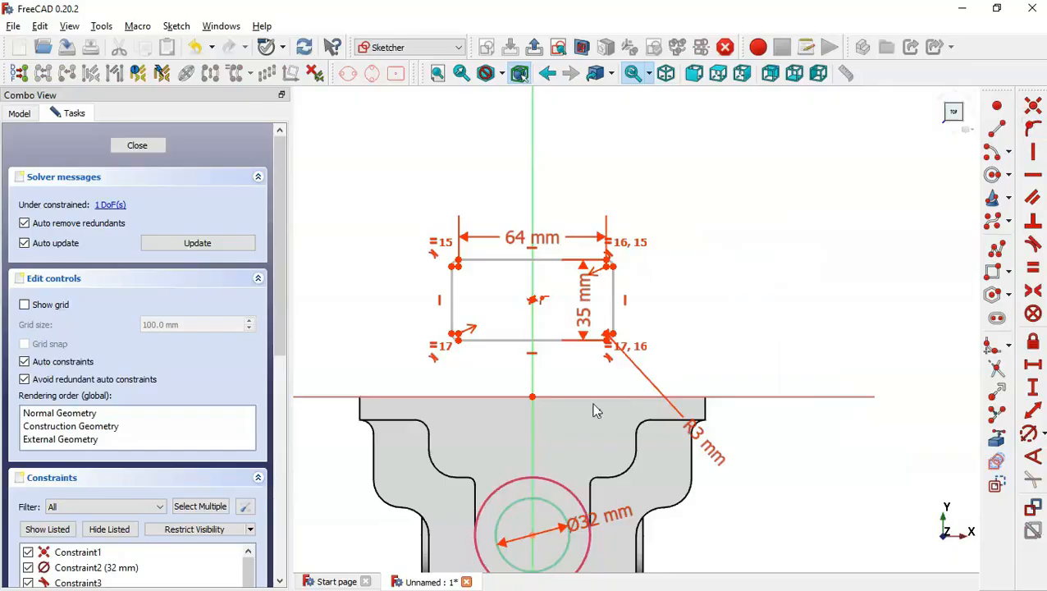
Project the short horizontal edge on the bracket's side profile as external geometry.
key("alt+Tab")
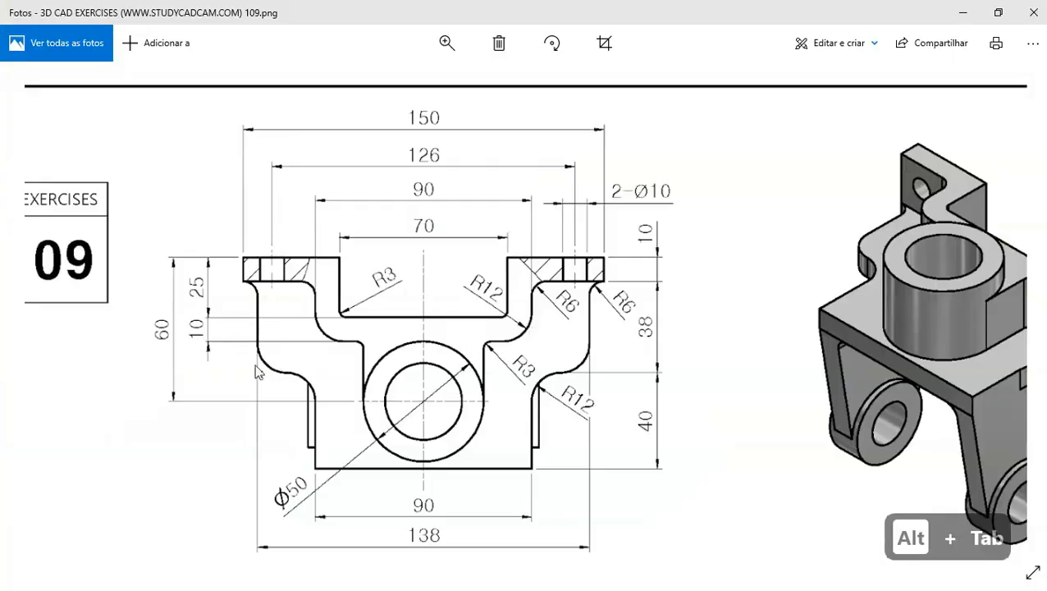
key("alt+Tab")
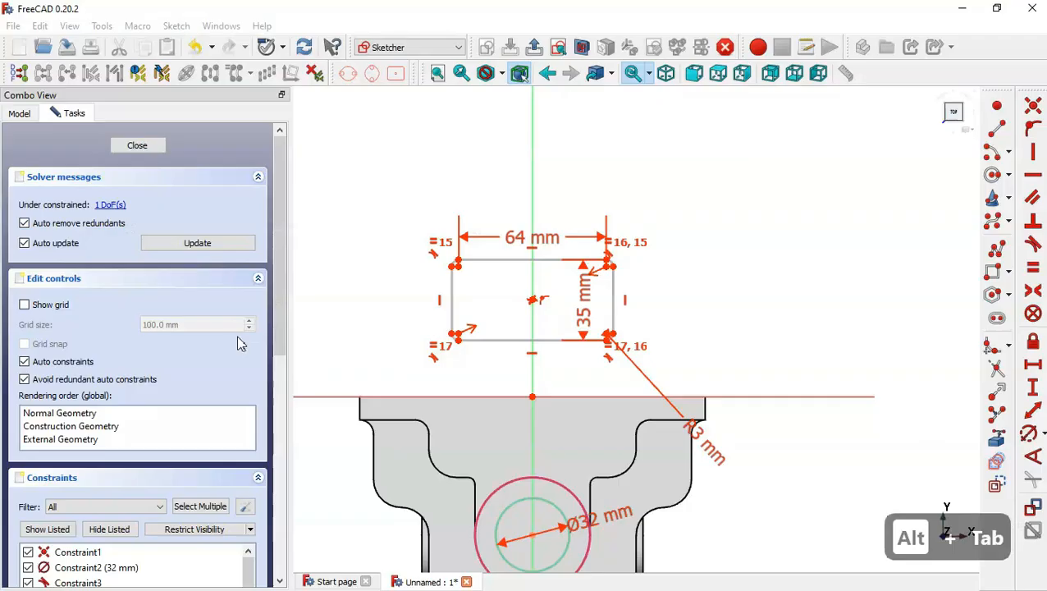
left_click(999, 440)
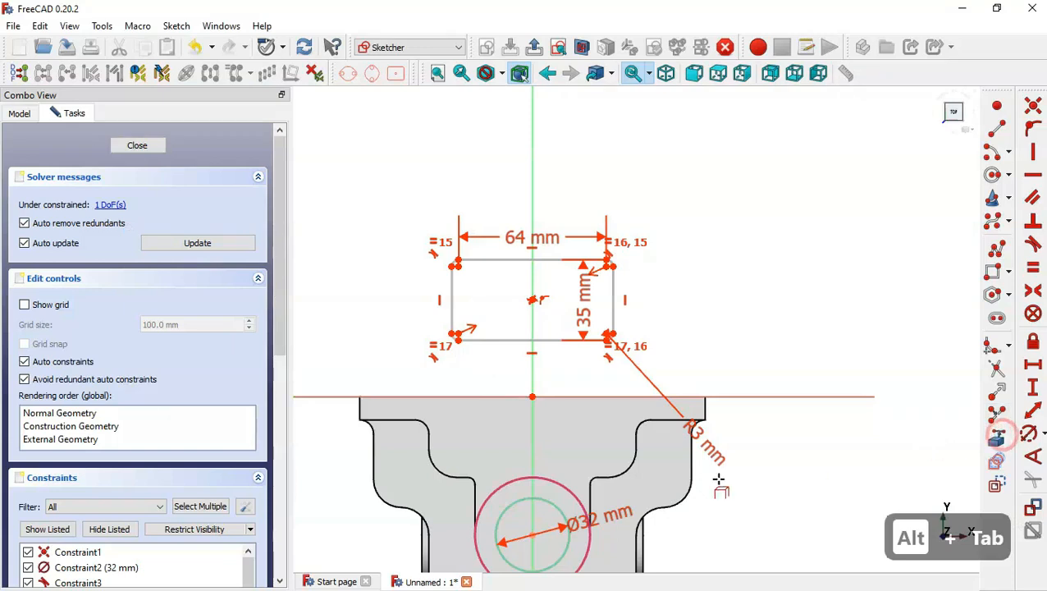
left_click(604, 476)
key("Escape")
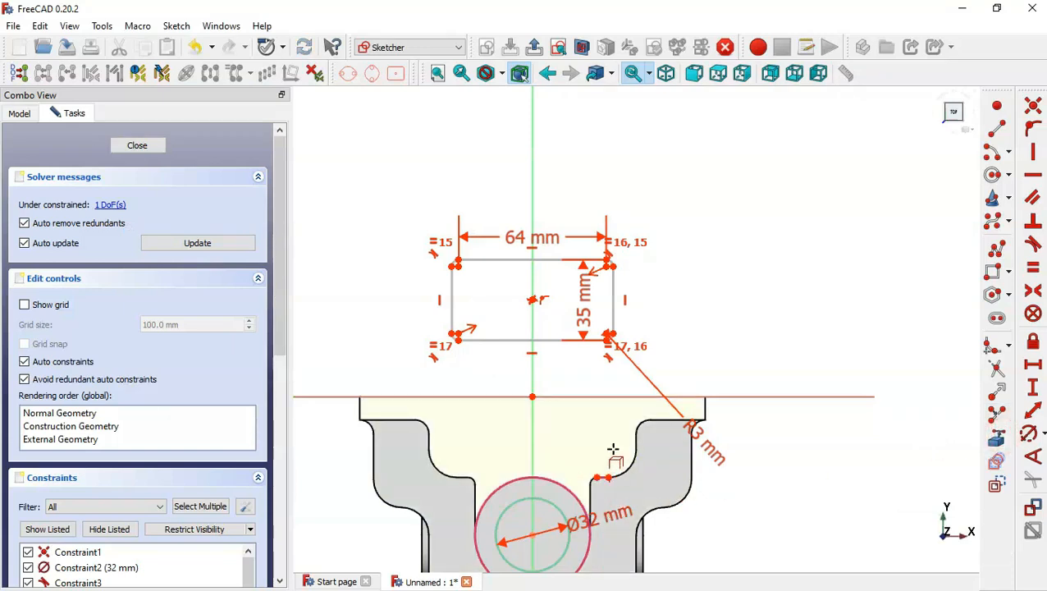
Set the vertical distance between the projected edge's endpoint and the rectangle's lower corner to 10 mm.
scroll(615, 493, "up", 3)
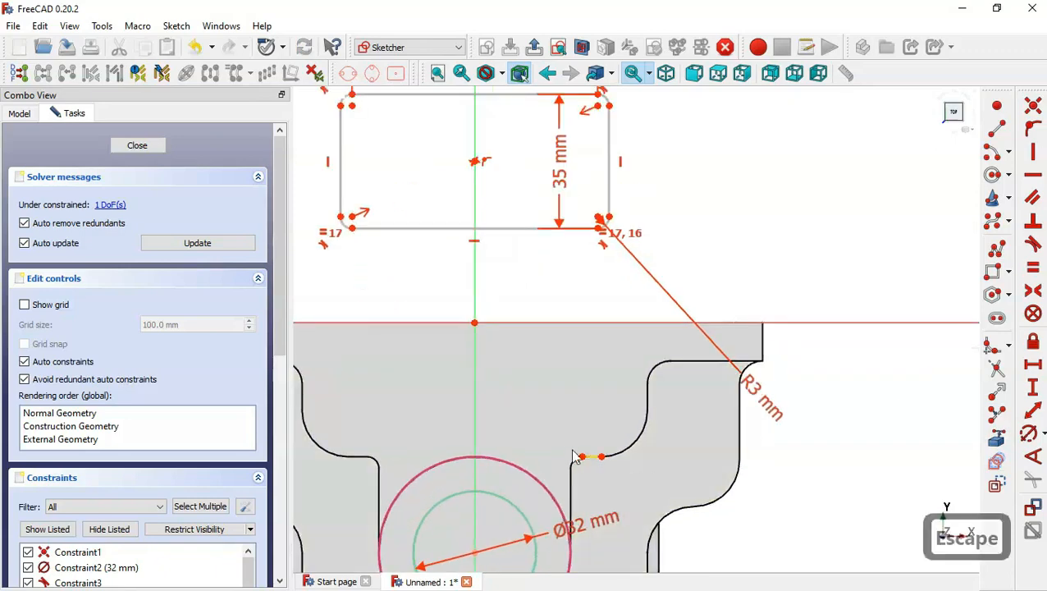
left_click(602, 458)
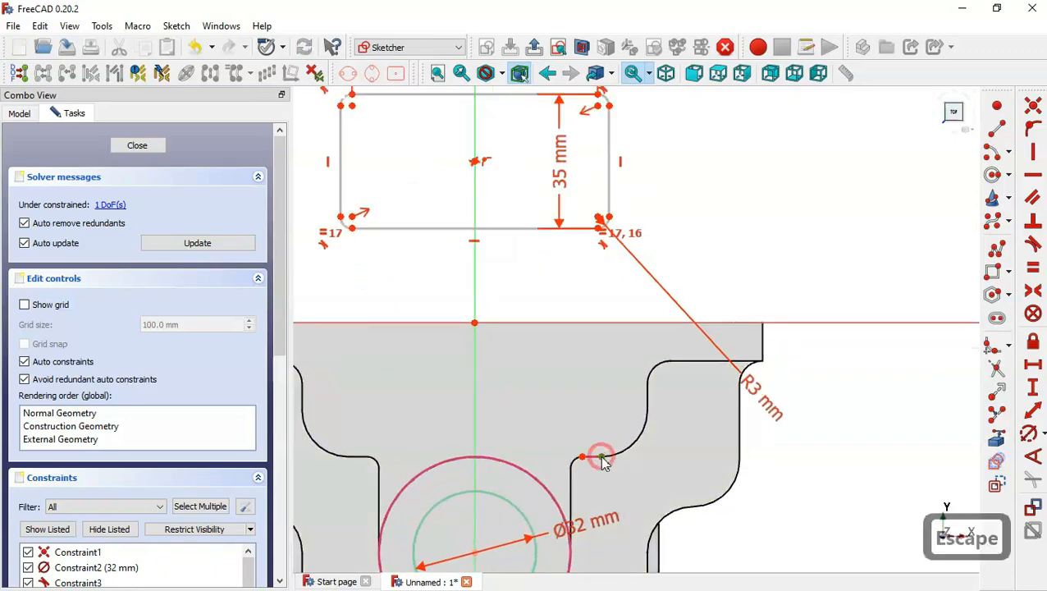
left_click(599, 230)
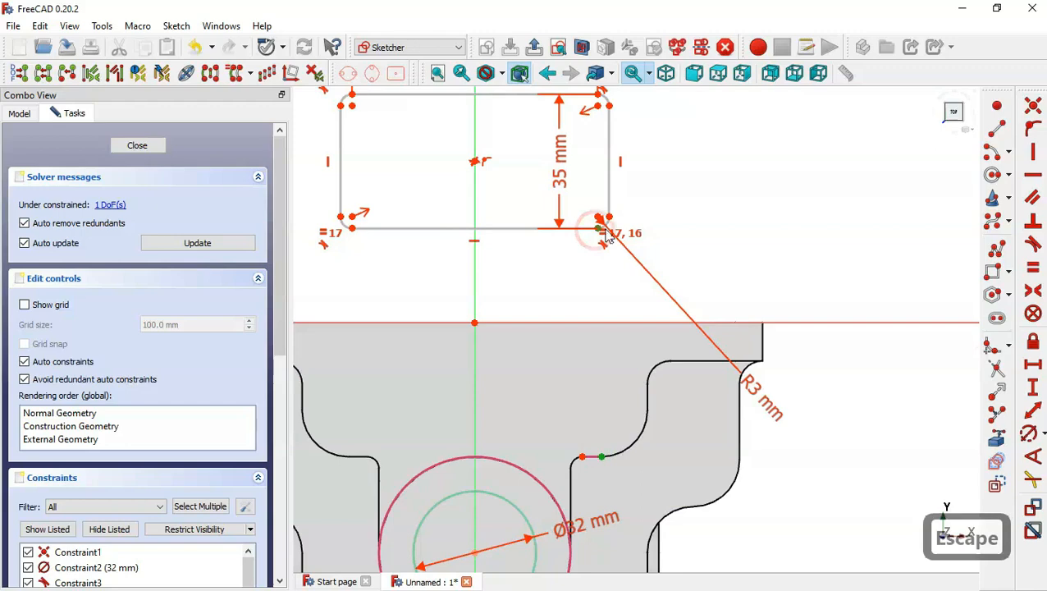
left_click(1031, 392)
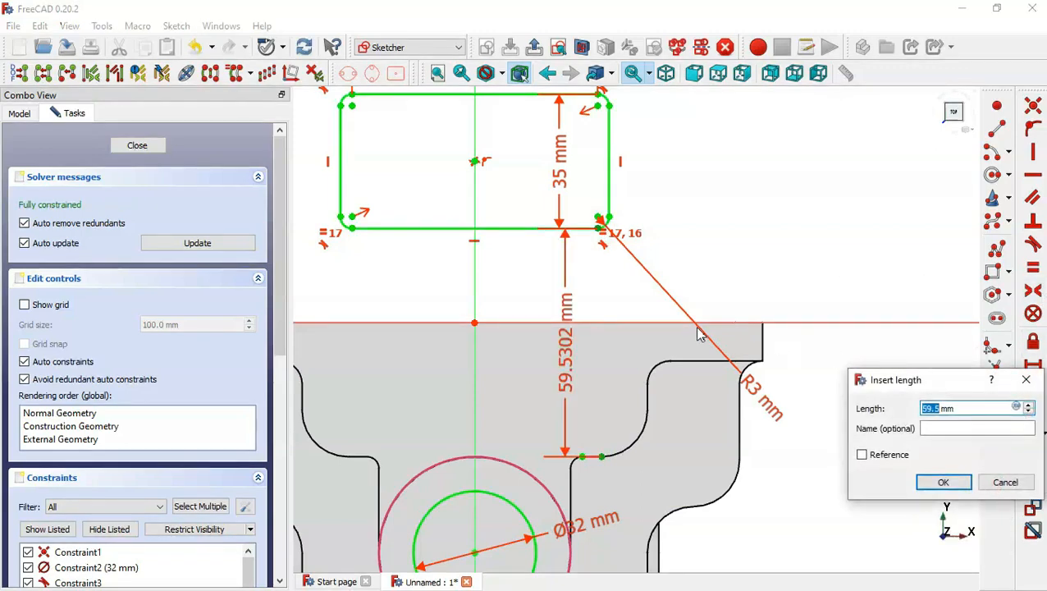
type("10")
key("Return")
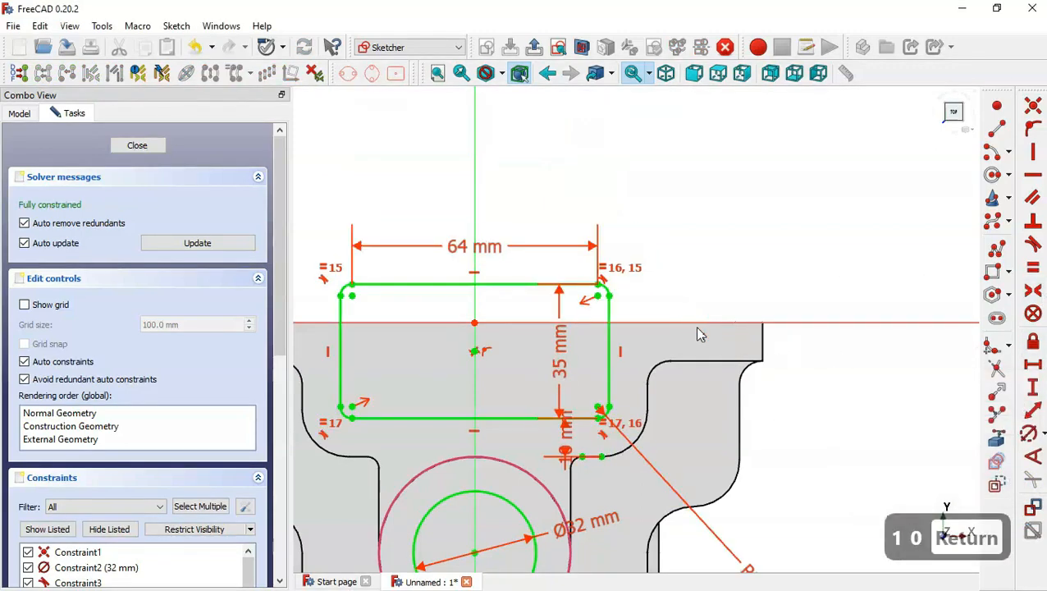
Close the sketch and pocket the rectangle Through all.
left_click(533, 46)
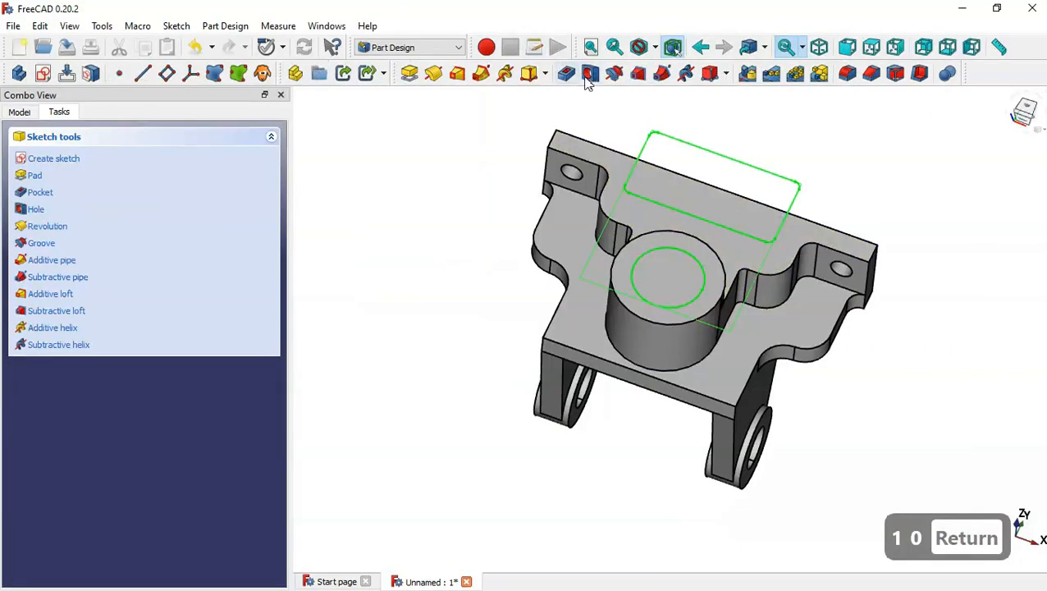
left_click(566, 74)
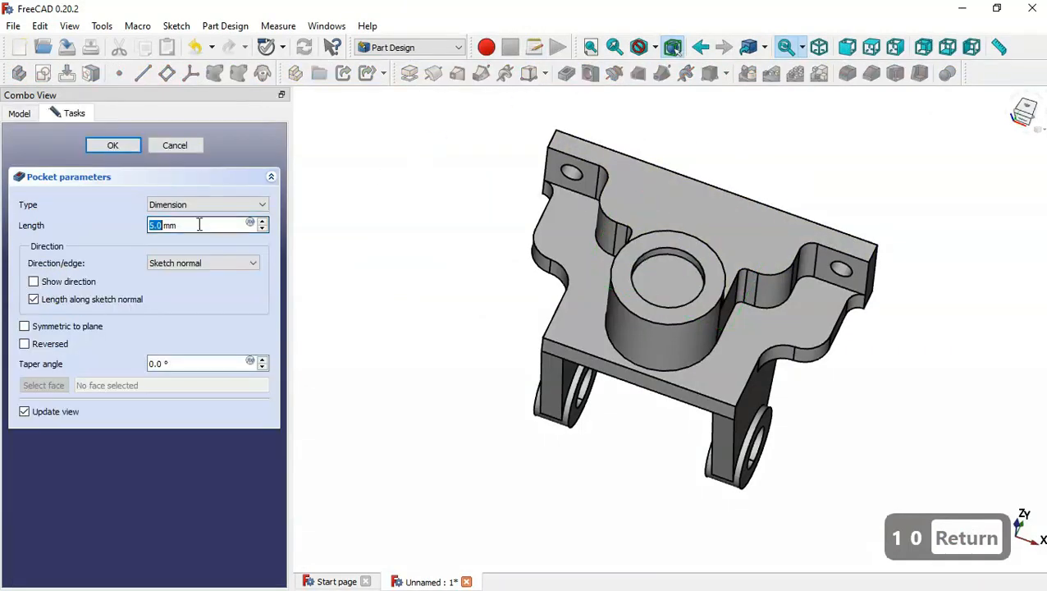
left_click(203, 204)
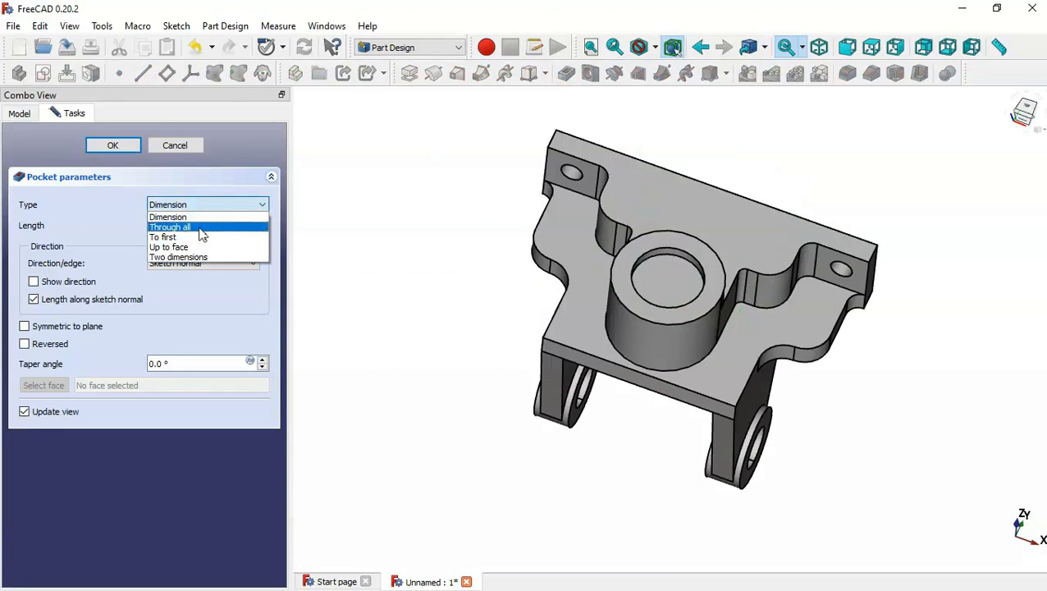
key("Escape")
key("Down")
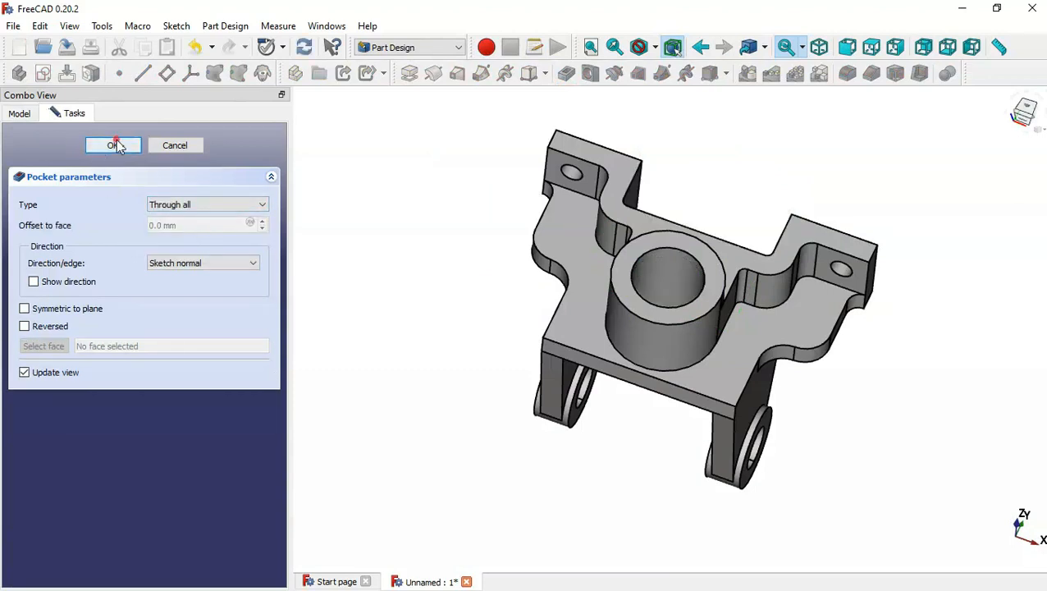
left_click(114, 146)
Fillet the edge where a support meets the underside of the base with a 6 mm radius.
mouse_move(855, 407)
middle_mouse_down()
mouse_move(374, 342)
mouse_move(476, 294)
mouse_move(332, 315)
mouse_move(496, 362)
mouse_move(515, 380)
middle_mouse_up()
key("alt+Tab")
double_click(659, 371)
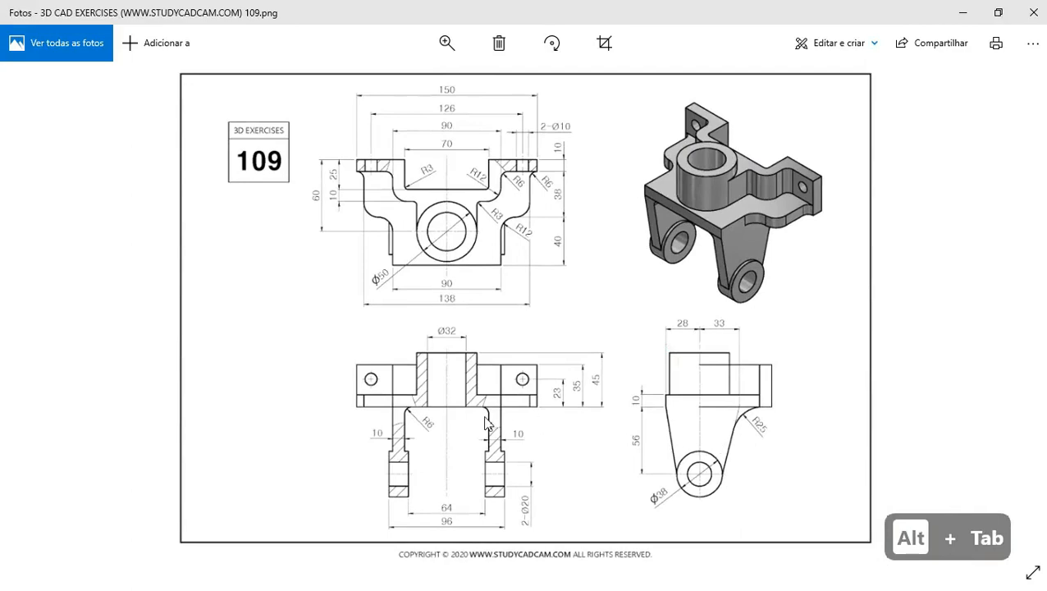
double_click(485, 422)
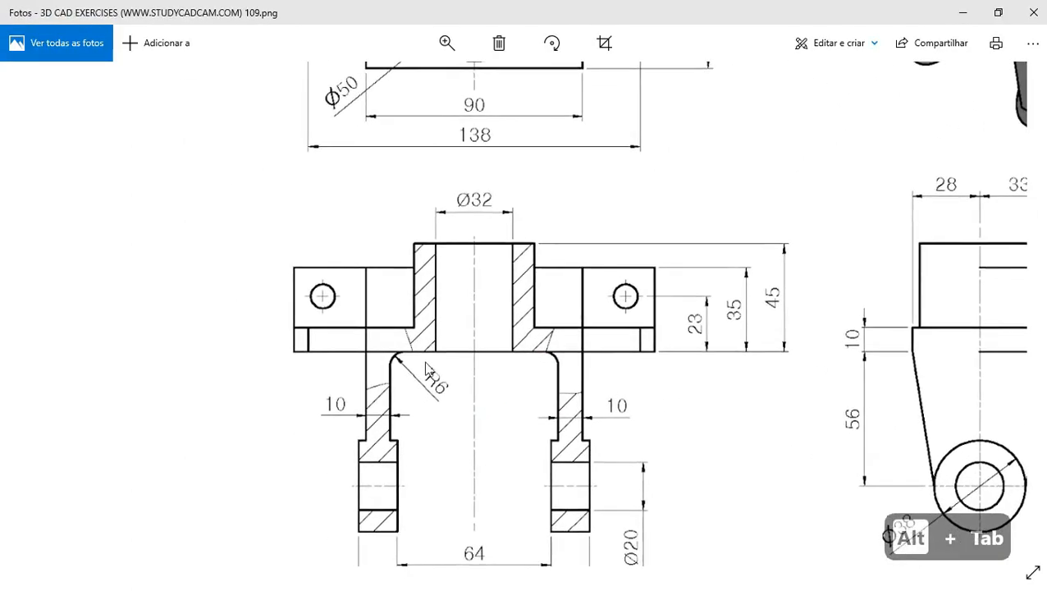
key("alt+Tab")
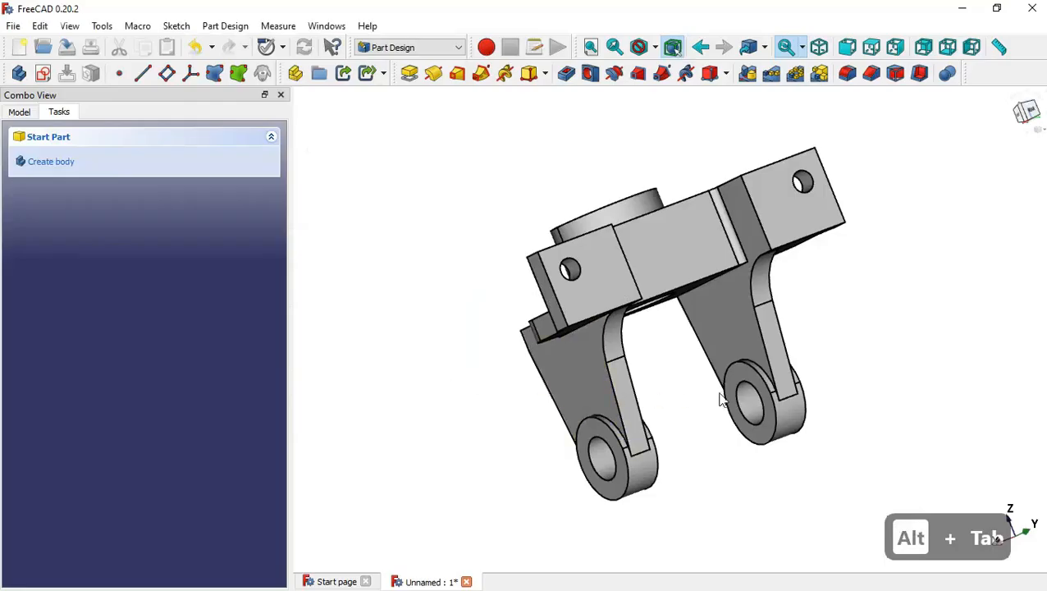
key("Home")
left_click_drag(622, 428, 681, 329)
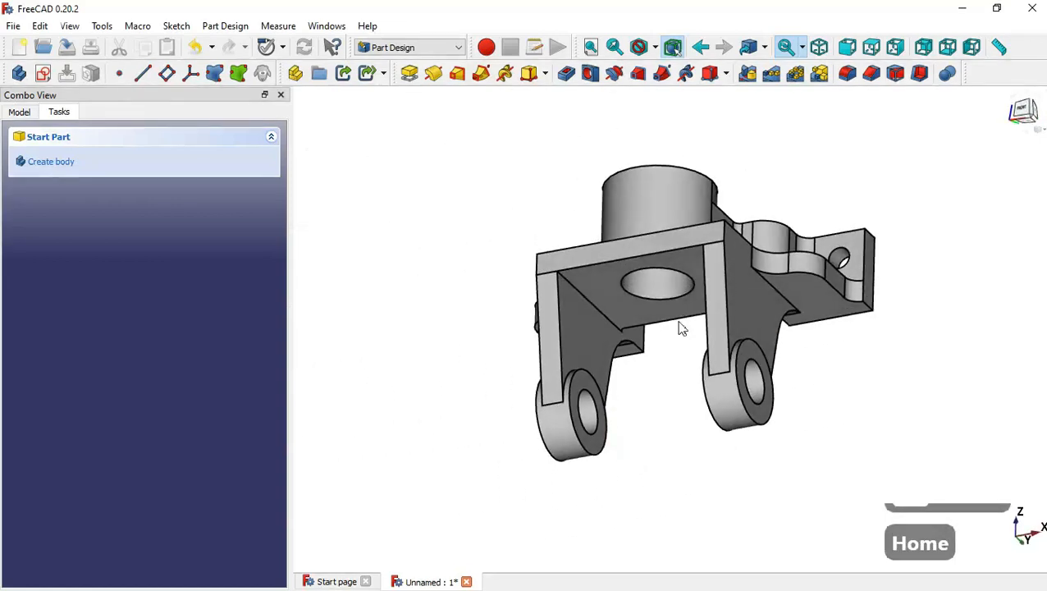
left_click(577, 291)
left_click(850, 76)
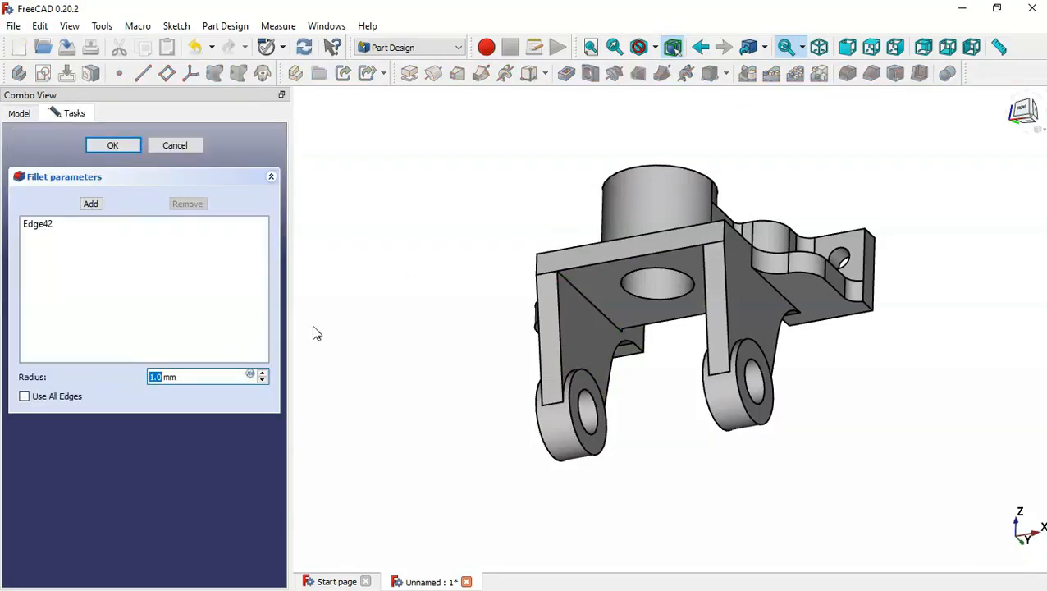
type("6")
left_click(122, 146)
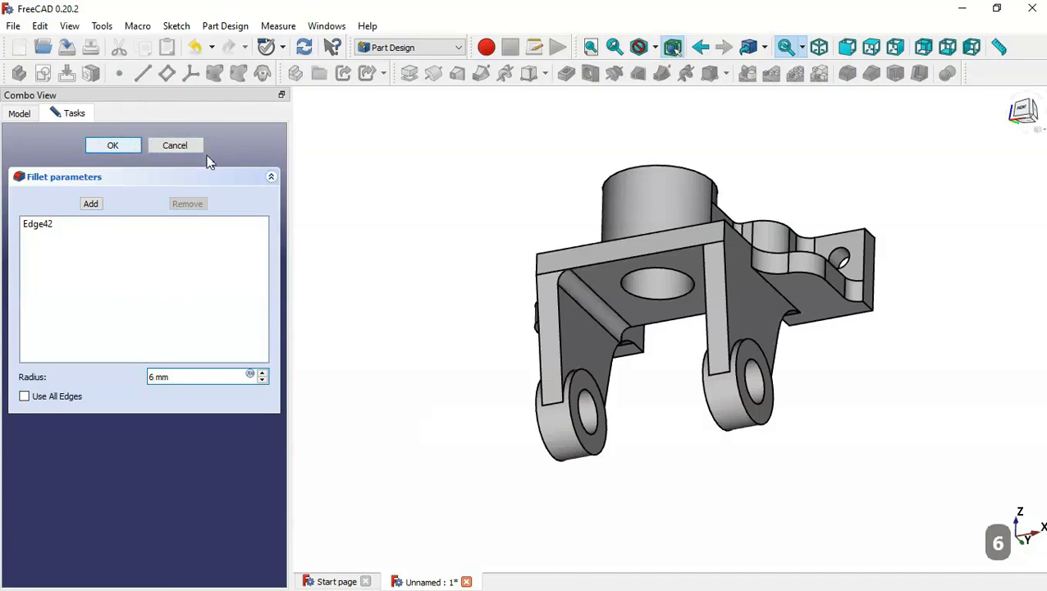
Edit the fillet, setting its radius to 4 mm and adding the matching edge on the opposite support.
left_click(23, 115)
middle_click_drag(704, 390, 577, 285)
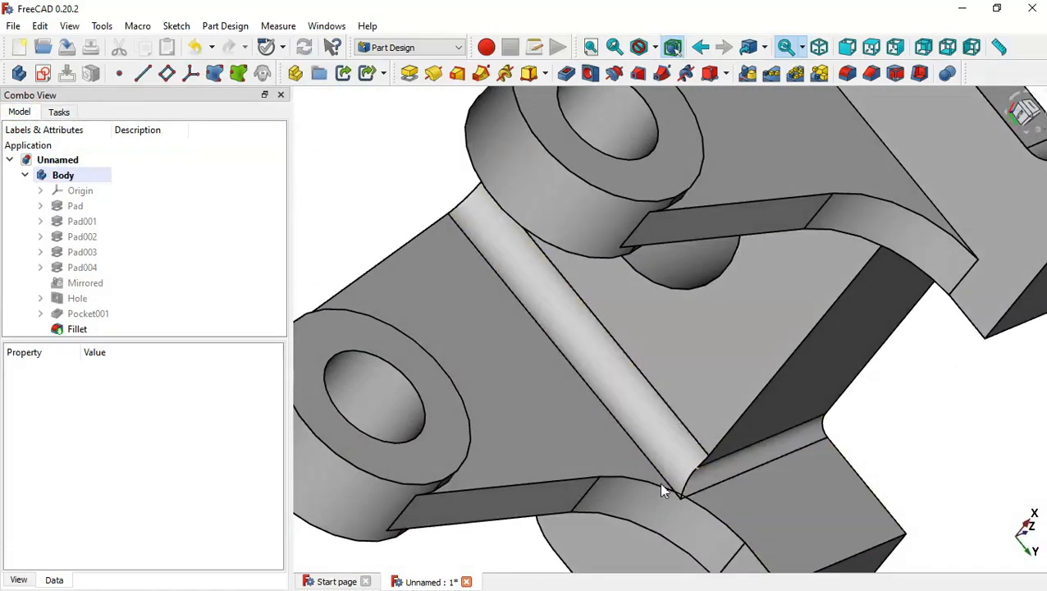
double_click(114, 332)
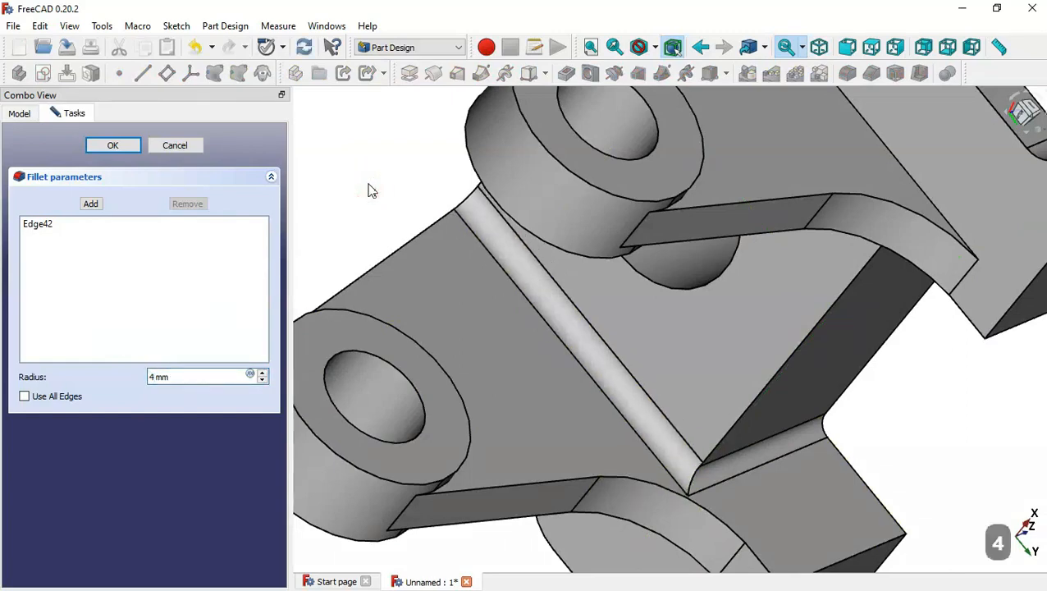
mouse_move(938, 462)
middle_mouse_down()
mouse_move(849, 472)
mouse_move(881, 484)
mouse_move(904, 465)
mouse_move(951, 339)
middle_mouse_up()
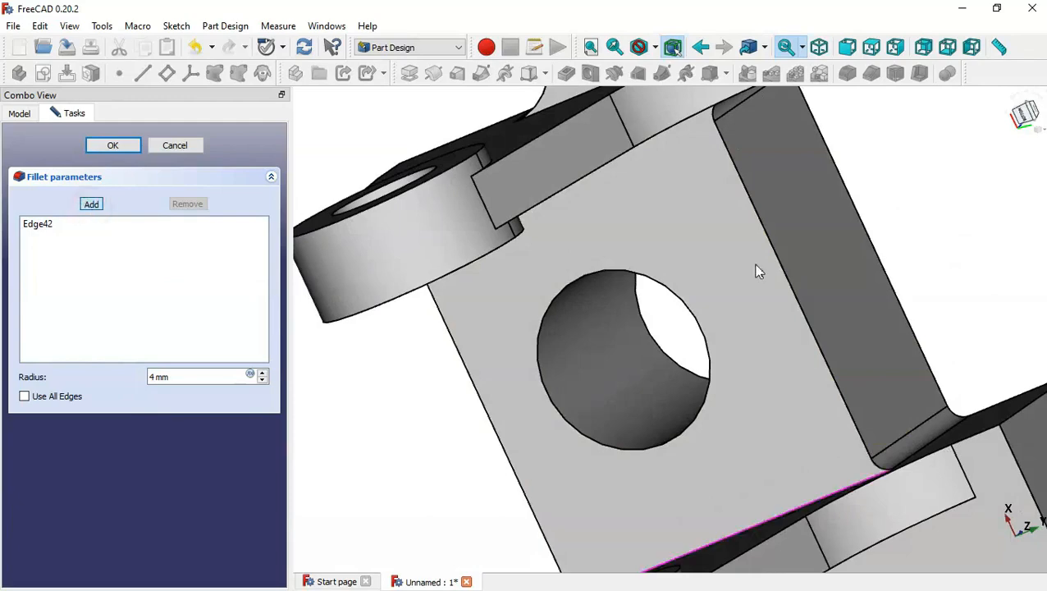
middle_click_drag(868, 280, 776, 196)
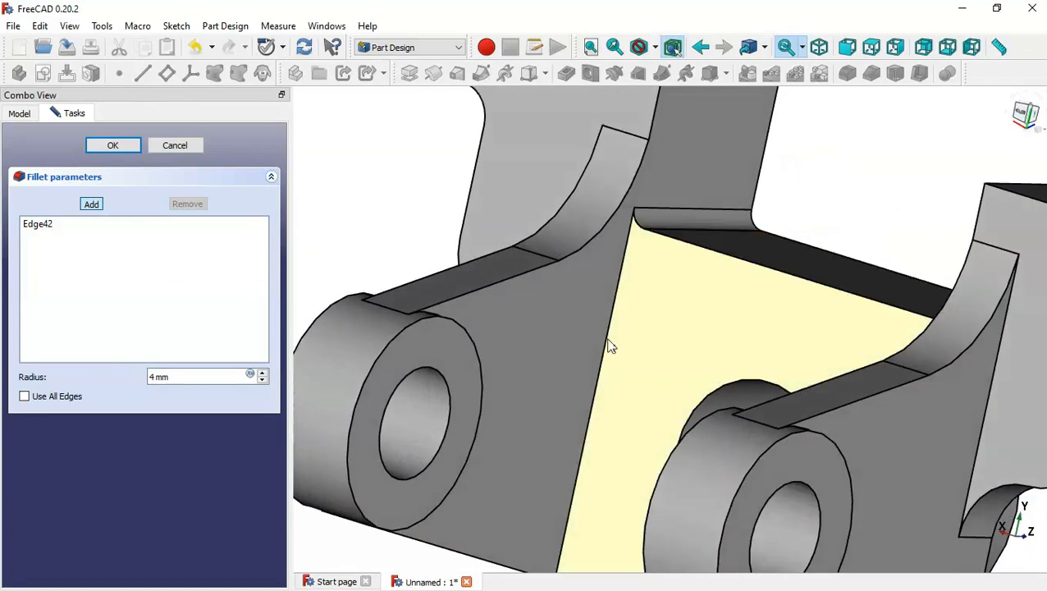
left_click(607, 338)
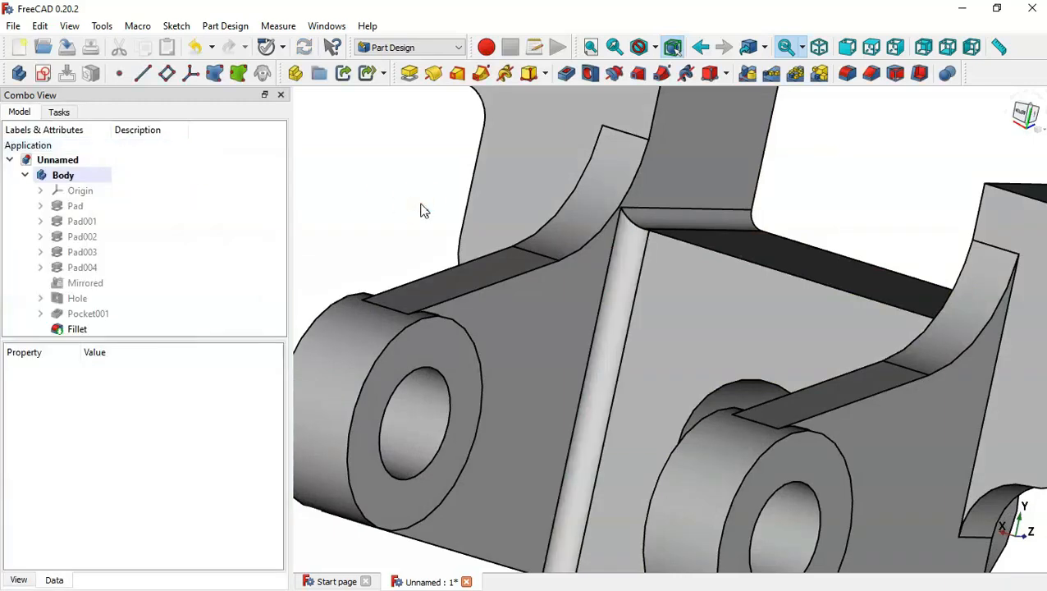
Orbit around the finished bracket to inspect it from several sides.
key("Home")
left_click(481, 400)
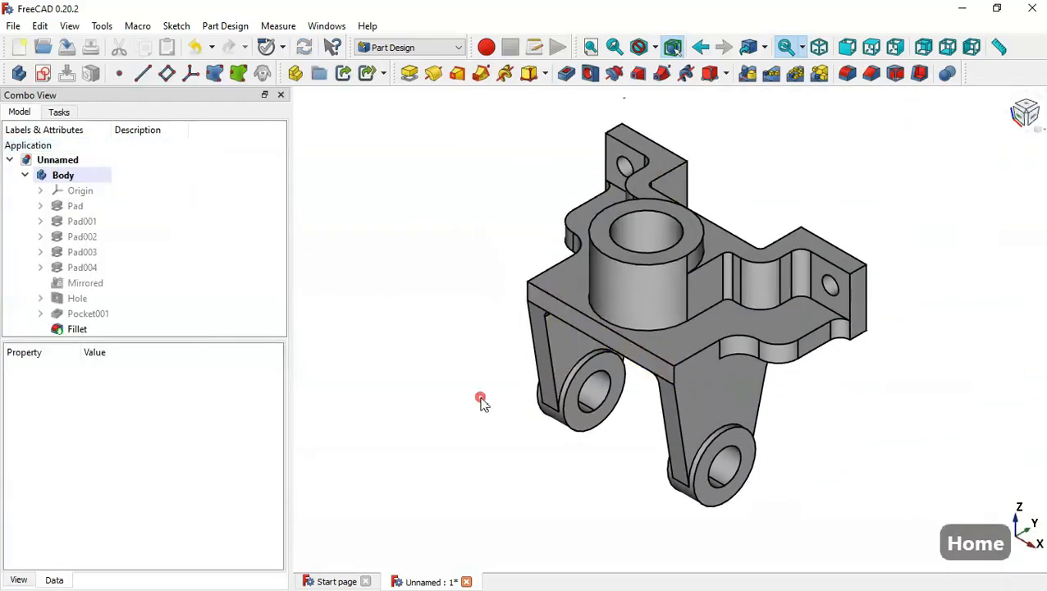
left_click_drag(480, 400, 461, 455)
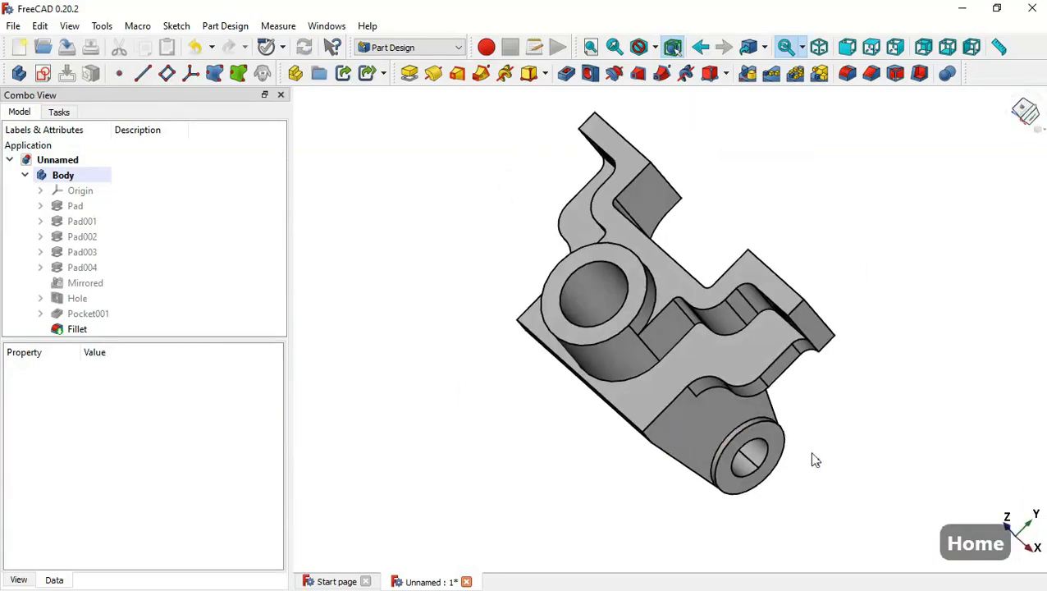
mouse_move(815, 461)
left_mouse_down()
mouse_move(432, 353)
mouse_move(680, 414)
mouse_move(838, 351)
mouse_move(822, 443)
left_mouse_up()
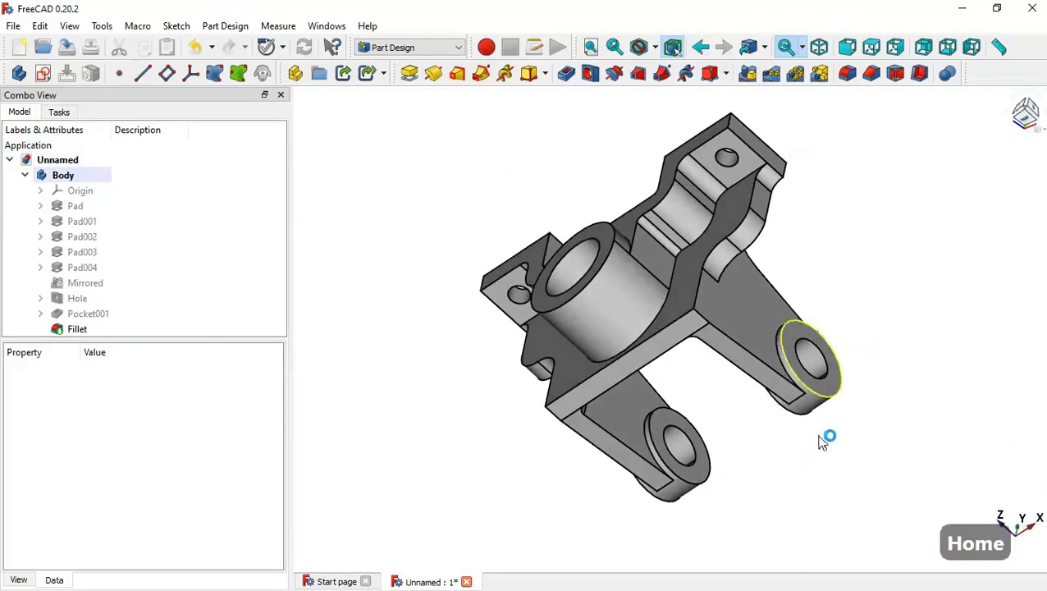
left_click_drag(796, 479, 666, 476)
left_click_drag(878, 368, 823, 387)
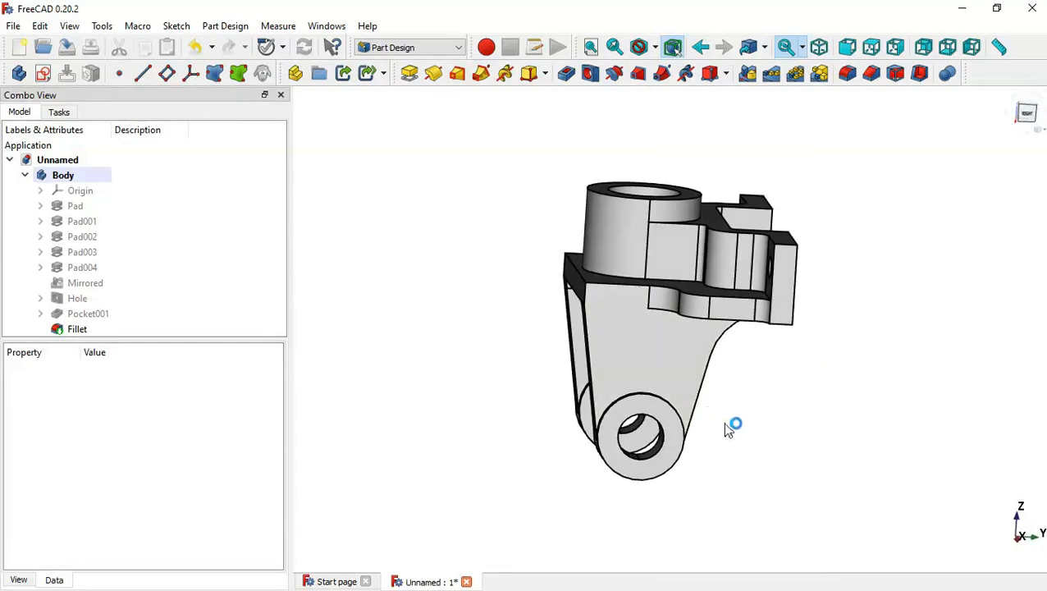